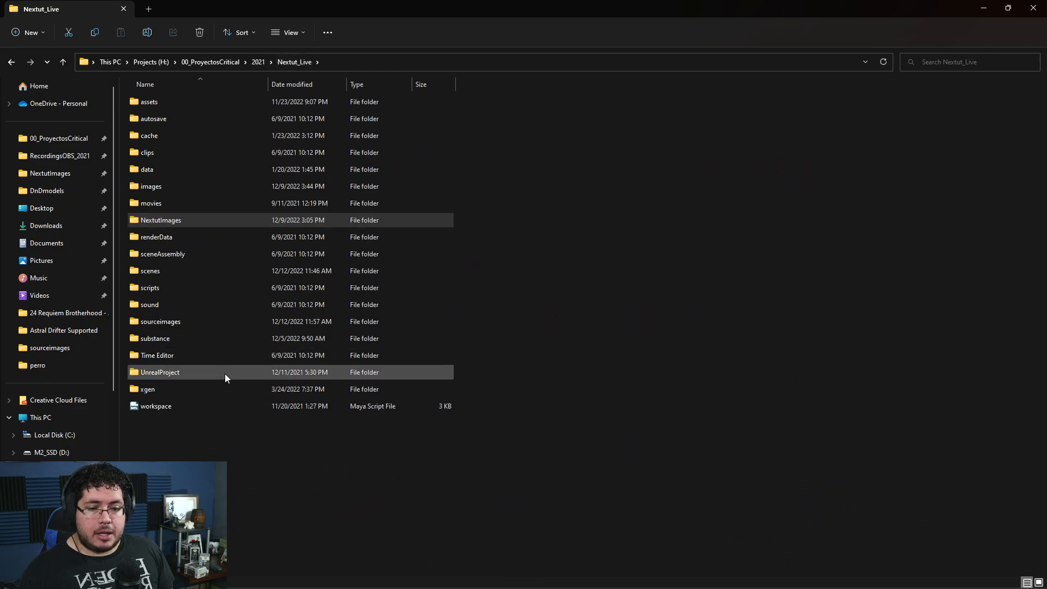
# Open the stephen-nickel-spore-bug-doodle concept image from the project's sourceimages folder
pyautogui.doubleClick(188, 321)
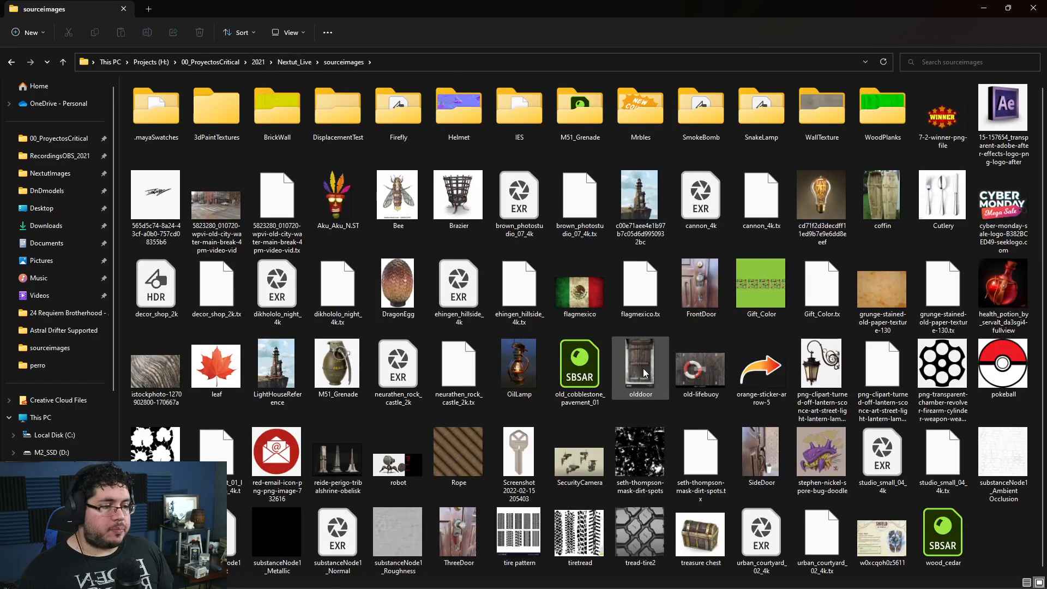
pyautogui.doubleClick(800, 433)
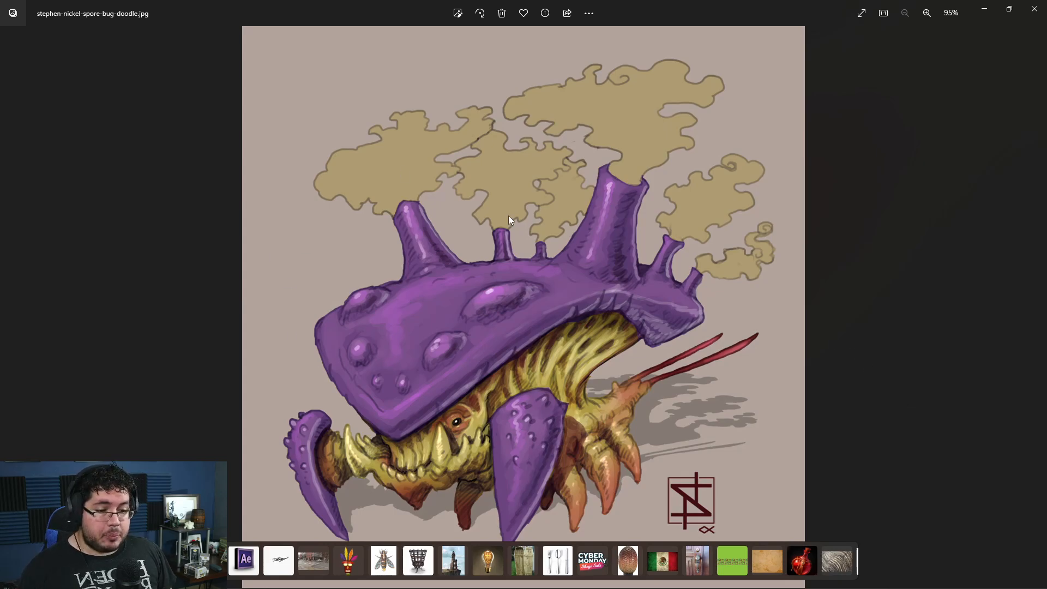
pyautogui.press('super')
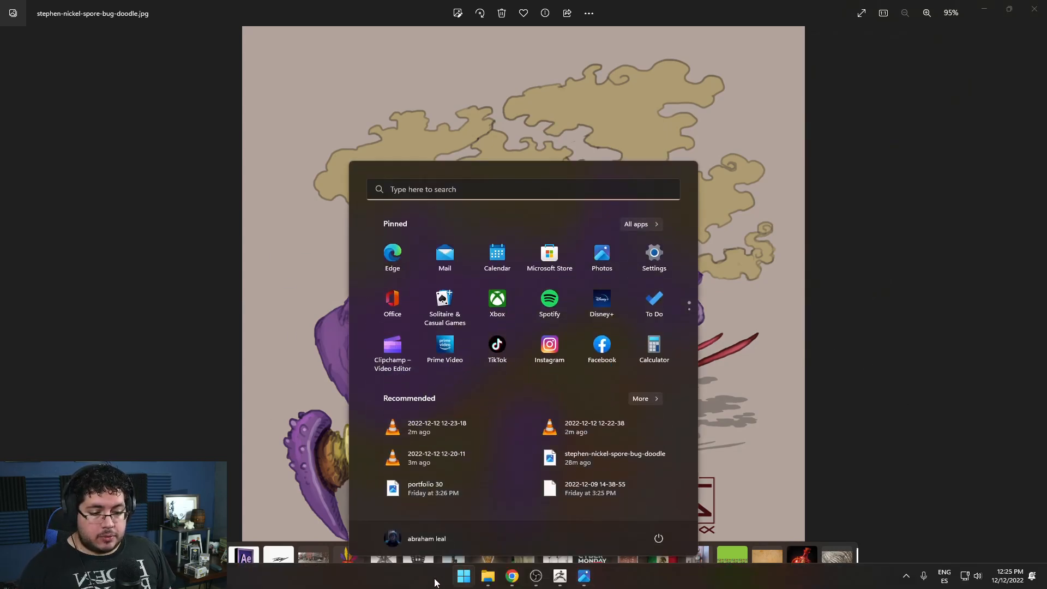
pyautogui.click(1007, 304)
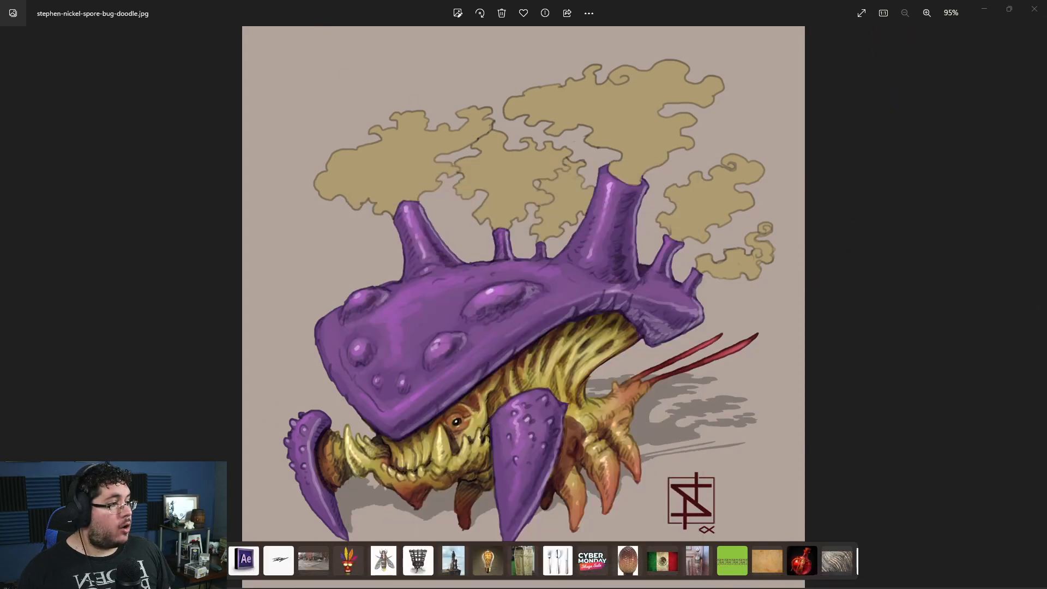
# Switch to Chrome, open ArtStation's community feed and view the building sketches artwork "sketchbook part 7"
pyautogui.hotkey('alt', 'Tab')
pyautogui.click(546, 28)
pyautogui.write('art')
pyautogui.click(294, 53)
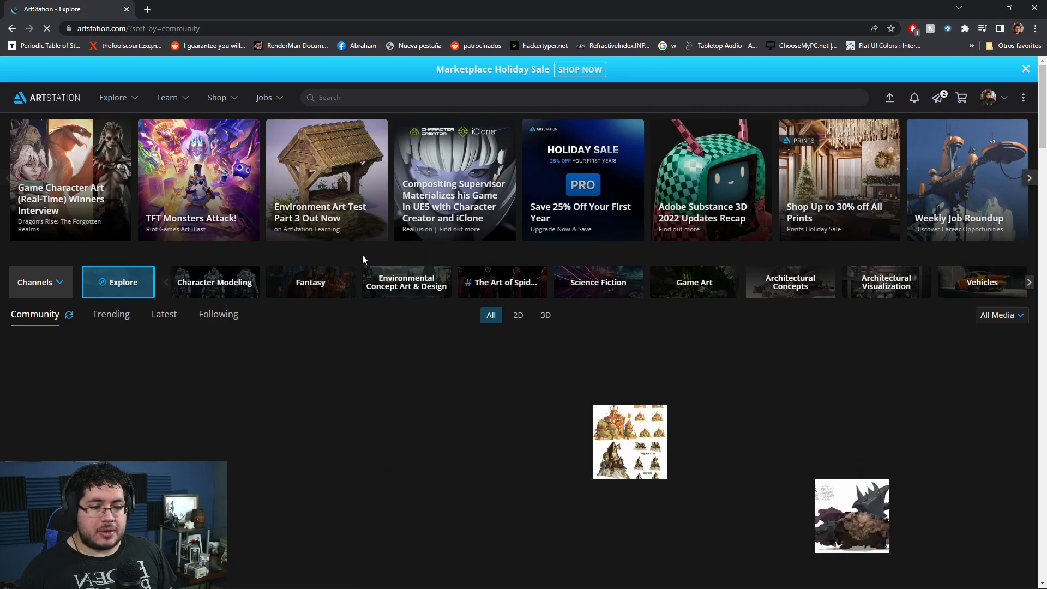
pyautogui.scroll(-1, 359, 257)
pyautogui.click(646, 407)
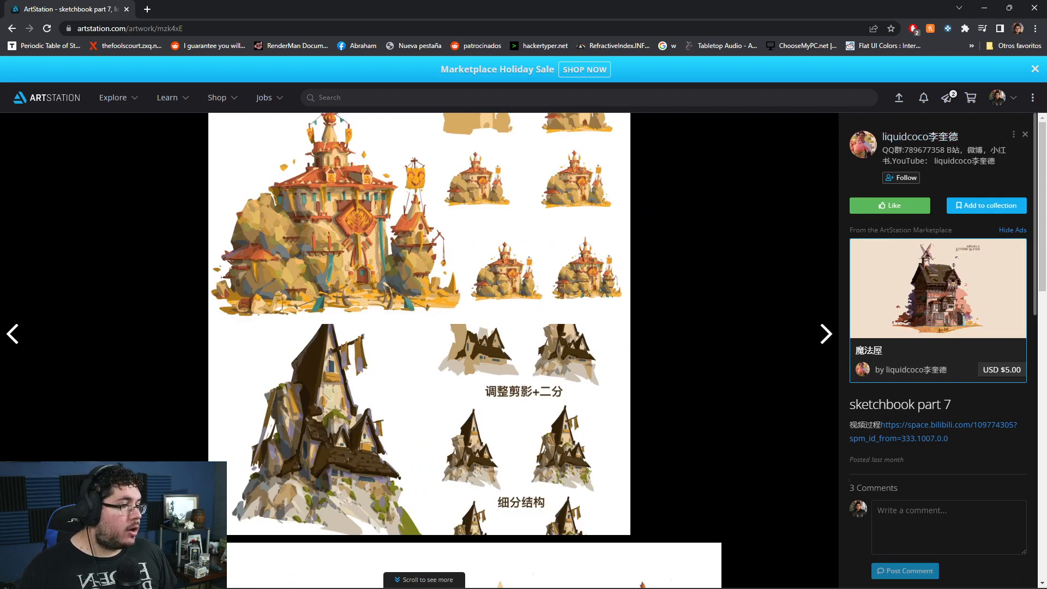
# Open the profile of the sketchbook artwork's artist and look through the portfolio of building and environment paintings
pyautogui.click(910, 140)
pyautogui.scroll(-10, 592, 266)
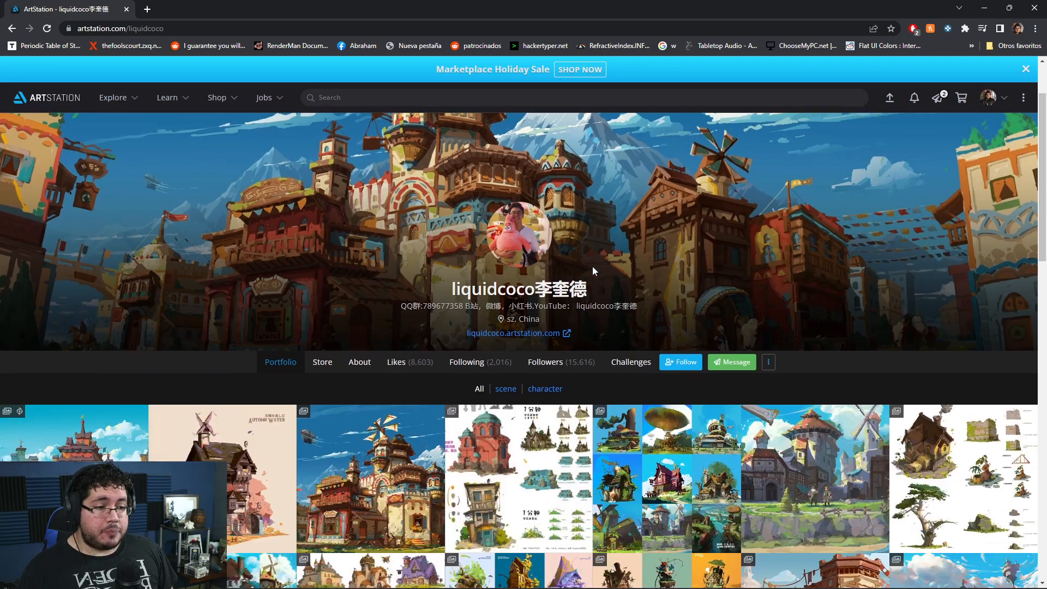
pyautogui.scroll(4, 590, 259)
pyautogui.scroll(-3, 500, 289)
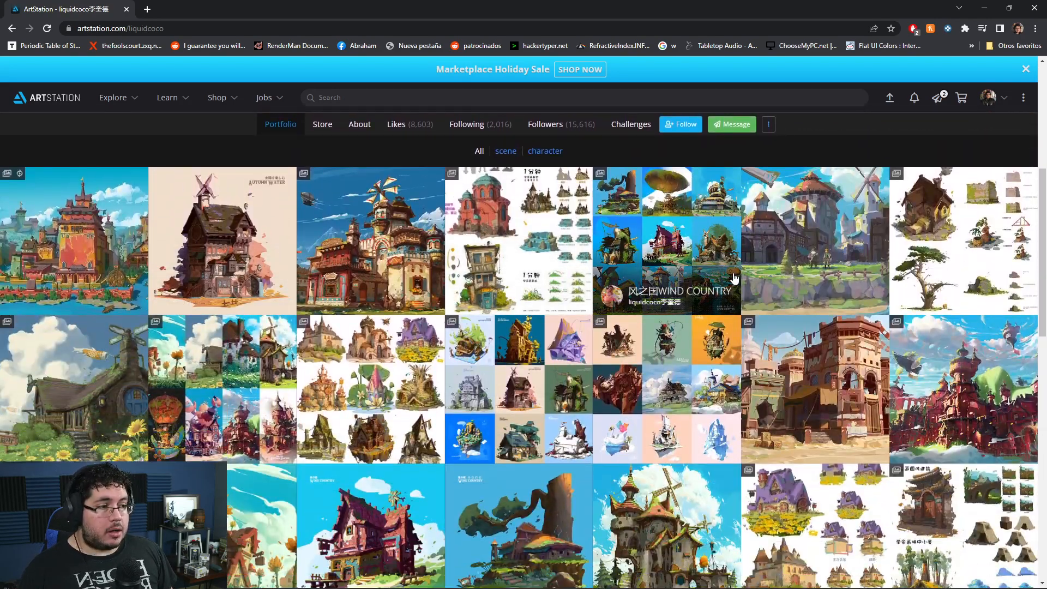
pyautogui.scroll(-6, 709, 273)
pyautogui.scroll(-10, 734, 275)
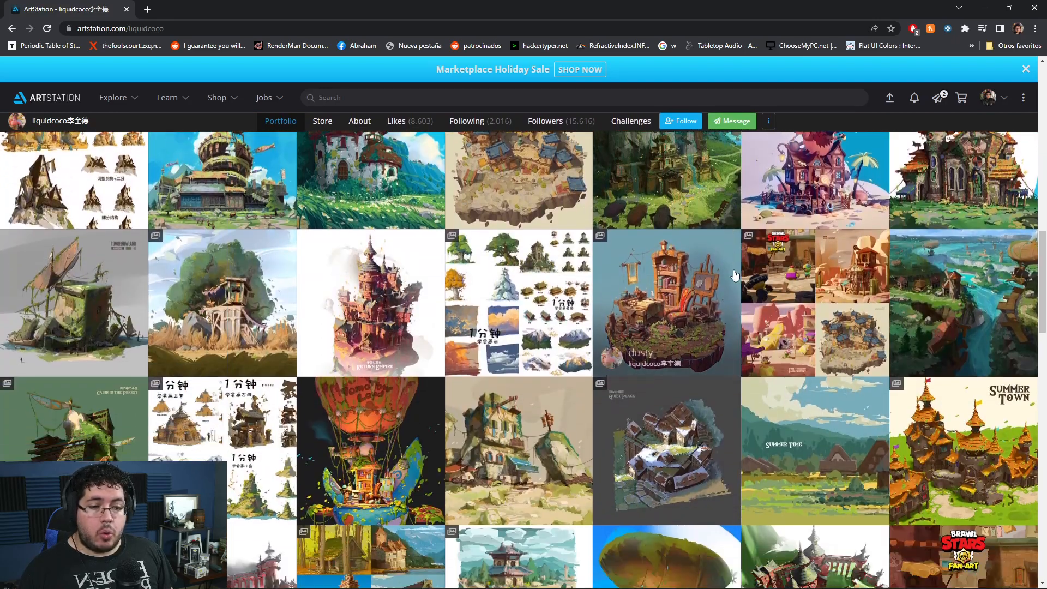
pyautogui.scroll(-10, 735, 276)
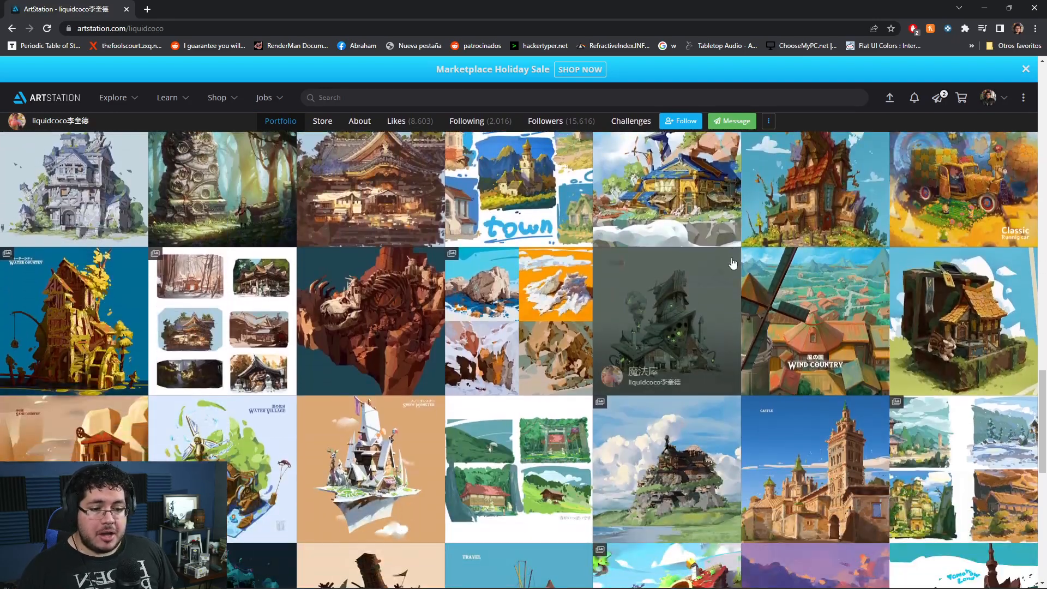
pyautogui.scroll(-6, 733, 263)
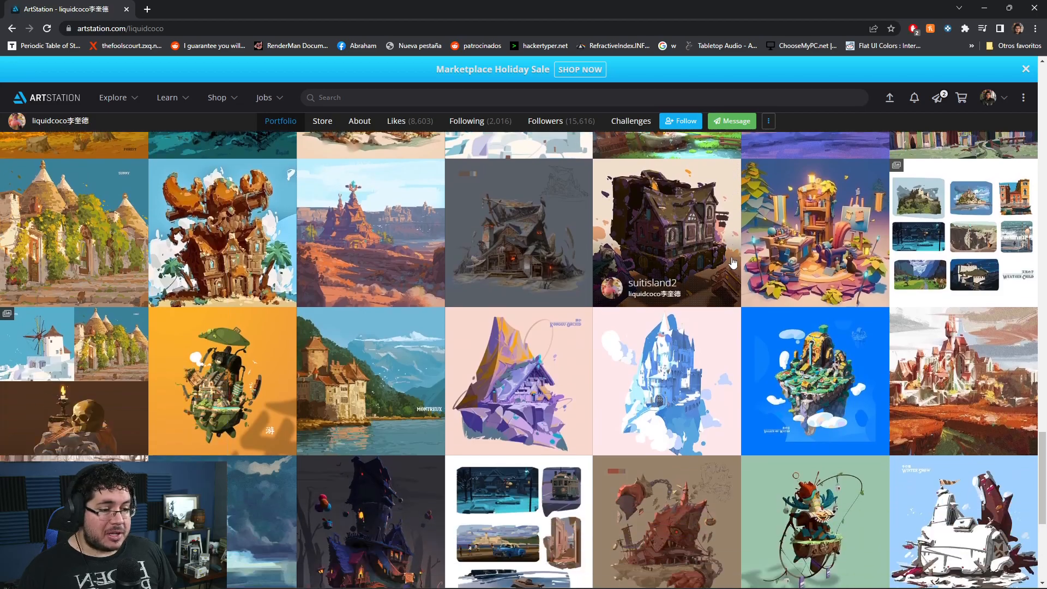
pyautogui.scroll(12, 730, 262)
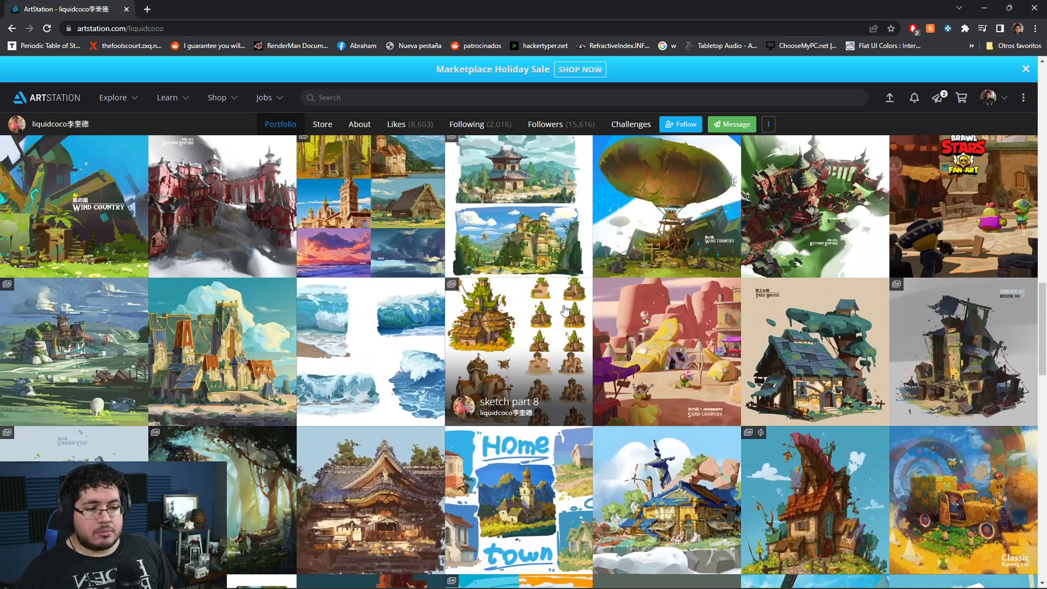
pyautogui.scroll(2, 565, 311)
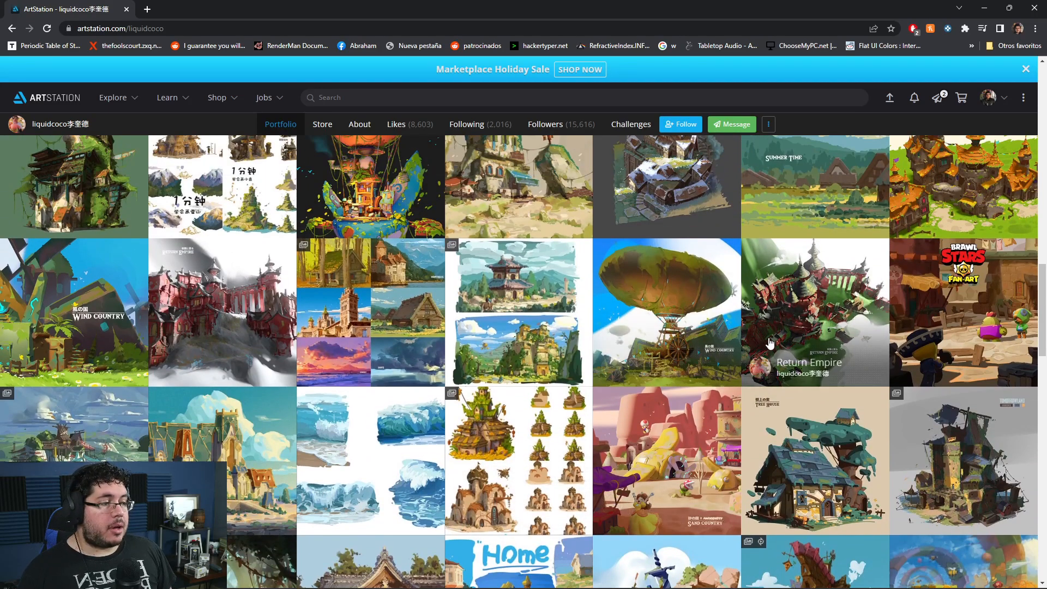
pyautogui.click(681, 295)
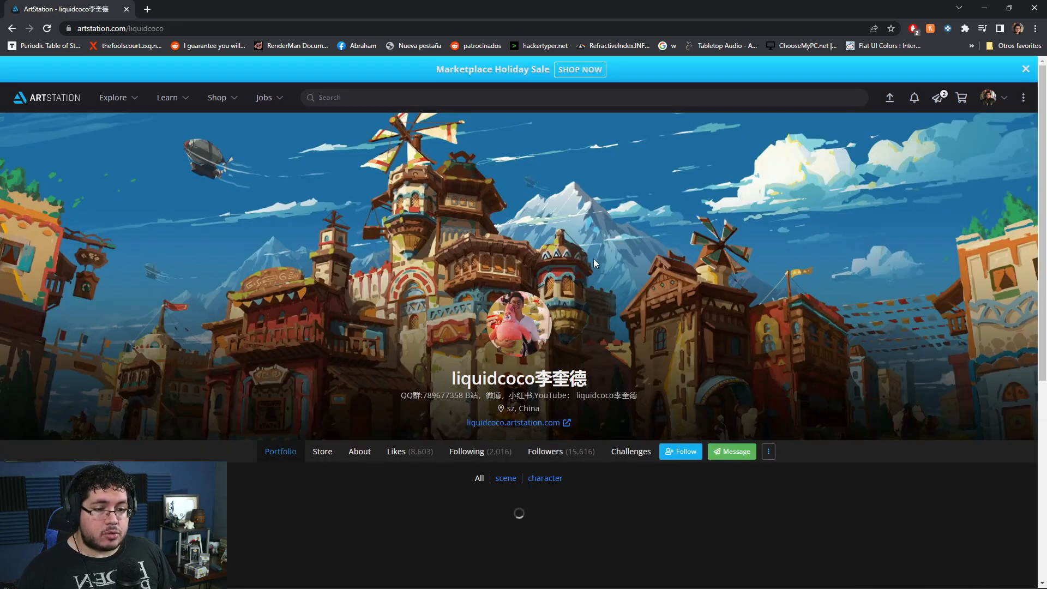
# Open the "dusty" artwork from the artist's portfolio and examine the final painting and its process images
pyautogui.scroll(-8, 594, 258)
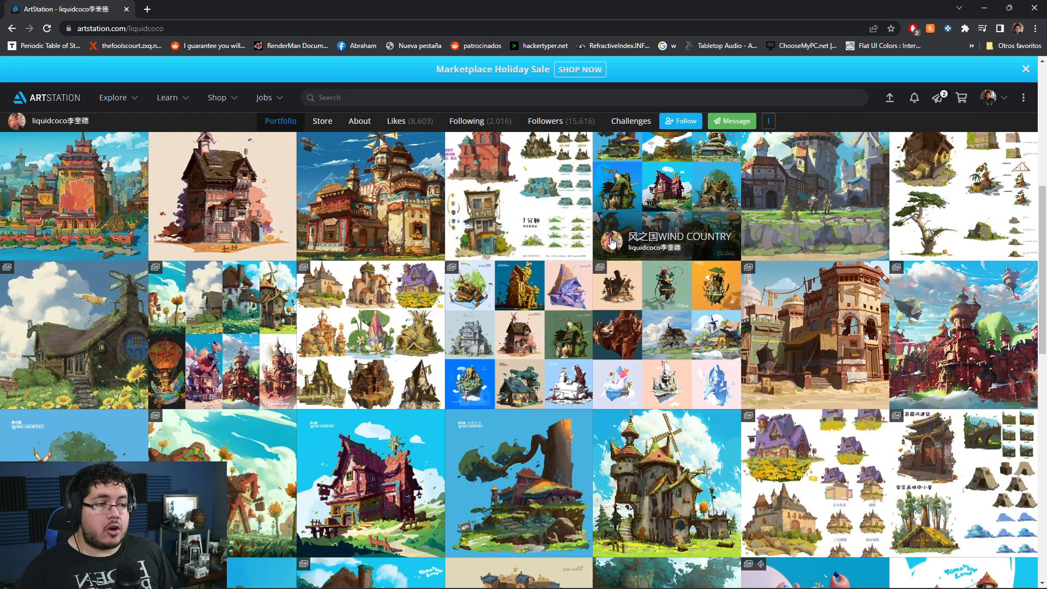
pyautogui.scroll(-6, 612, 242)
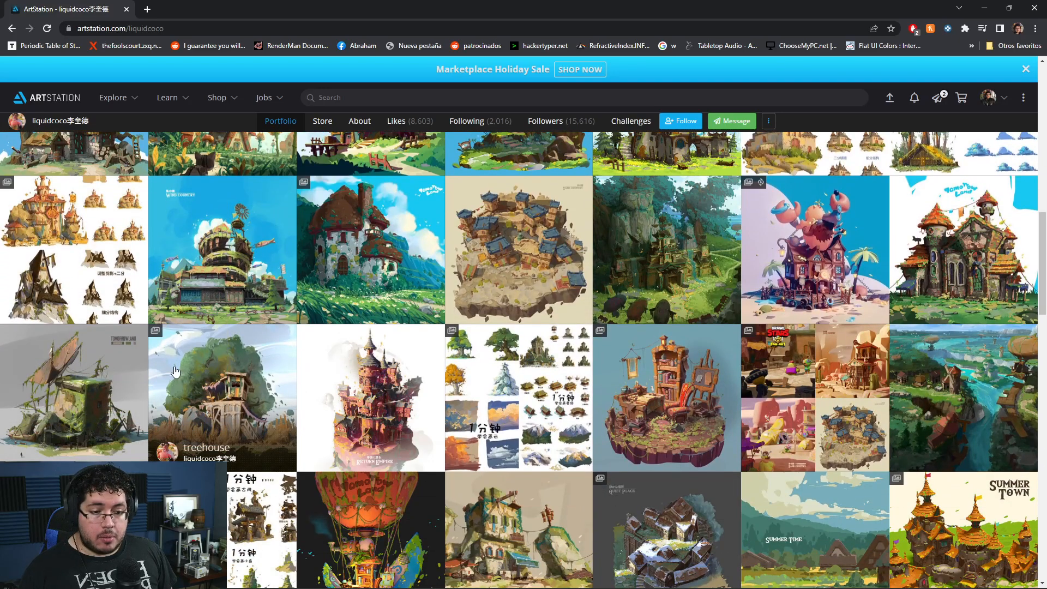
pyautogui.scroll(-3, 441, 365)
pyautogui.click(659, 251)
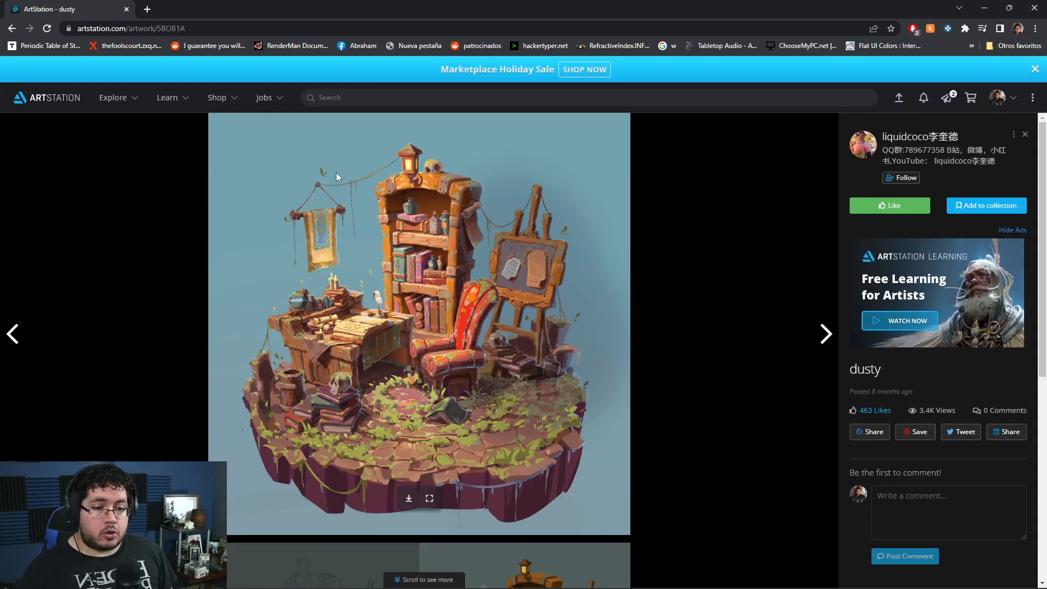
pyautogui.scroll(-4, 469, 234)
pyautogui.scroll(4, 464, 215)
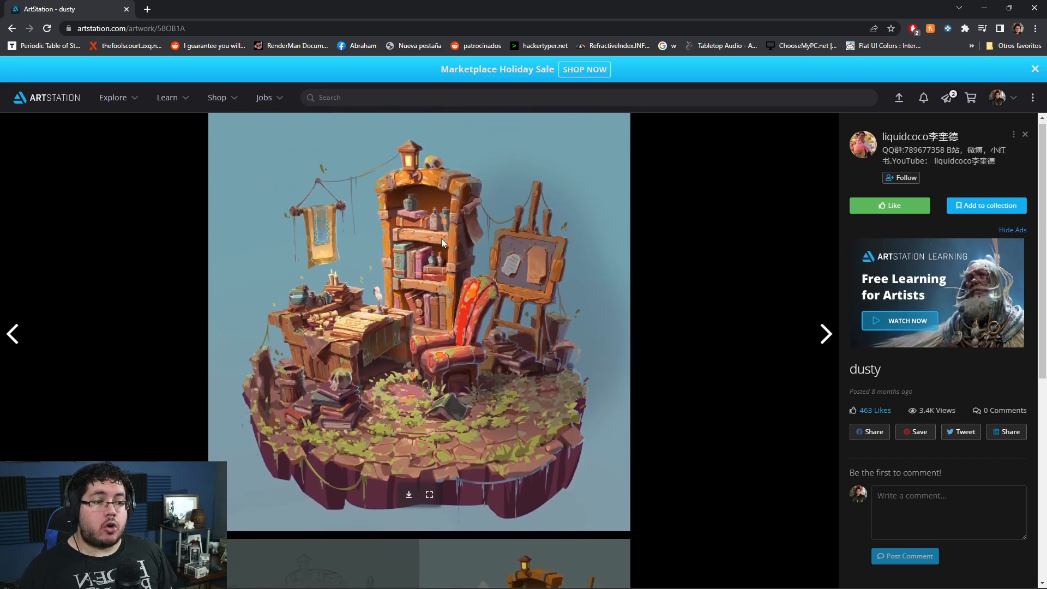
pyautogui.scroll(-6, 442, 243)
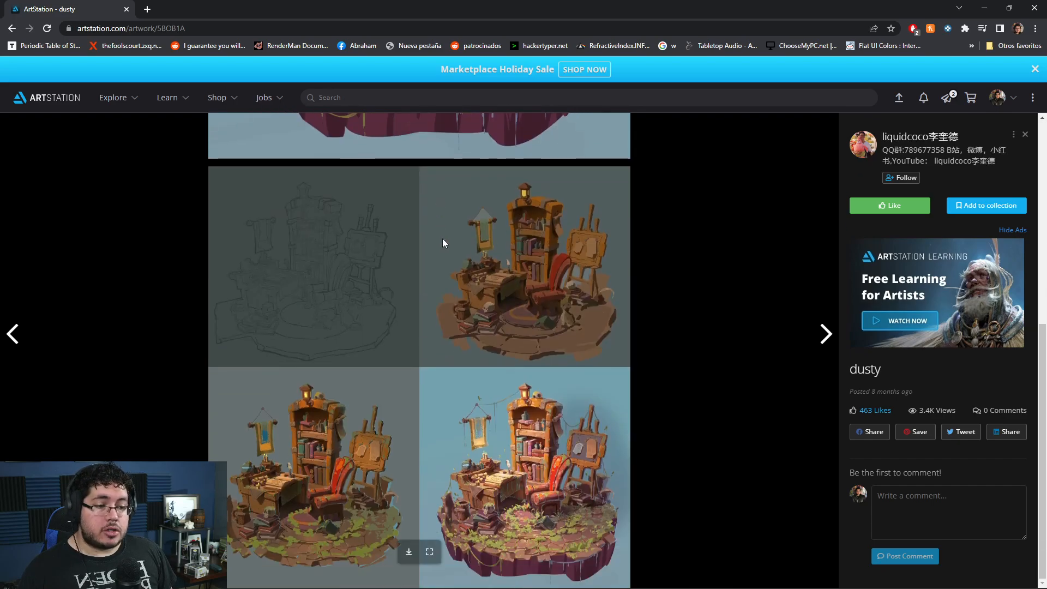
# Go to the signed-in account's profile, list the artists it follows and open the SteveSketches profile
pyautogui.click(884, 139)
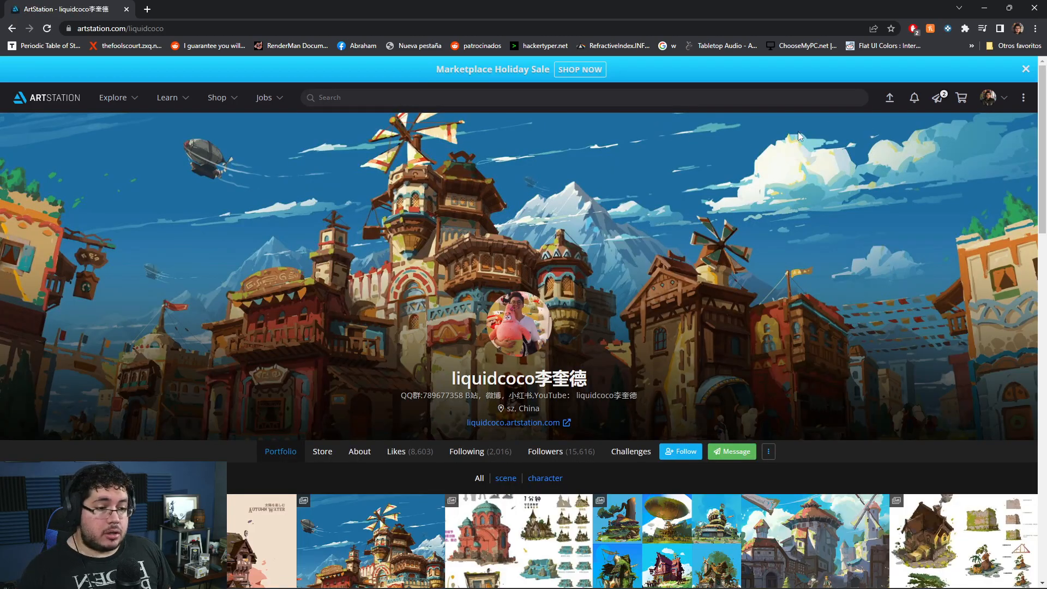
pyautogui.click(986, 99)
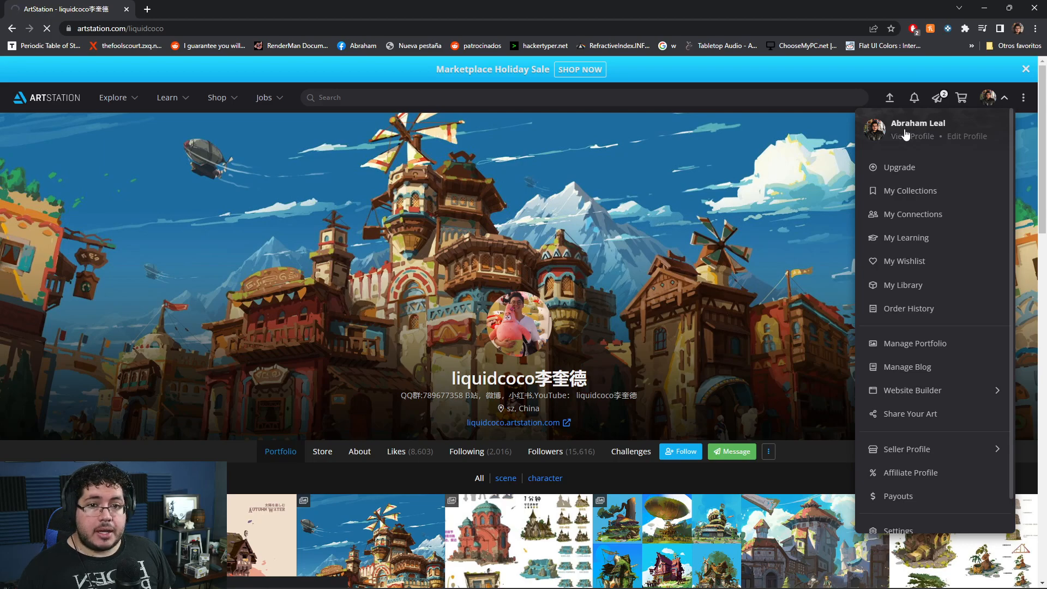
pyautogui.click(905, 135)
pyautogui.click(491, 311)
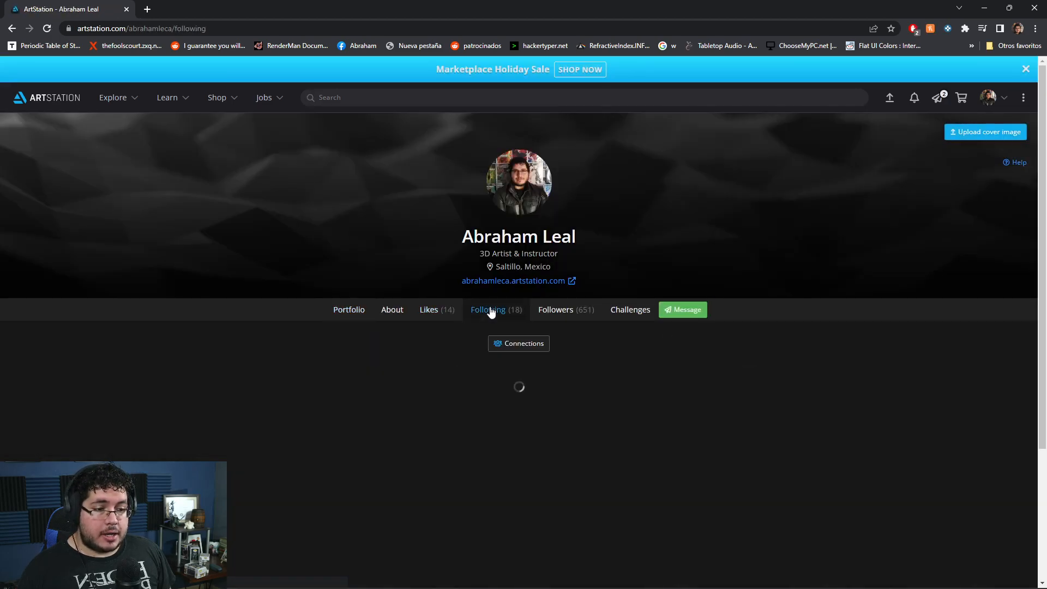
pyautogui.scroll(-3, 344, 362)
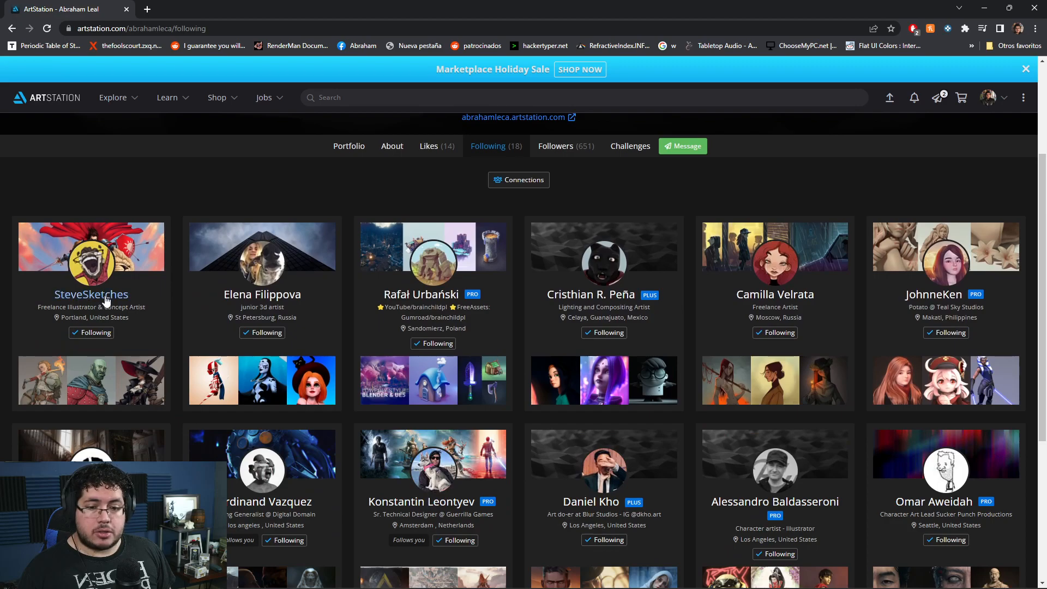
pyautogui.click(106, 301)
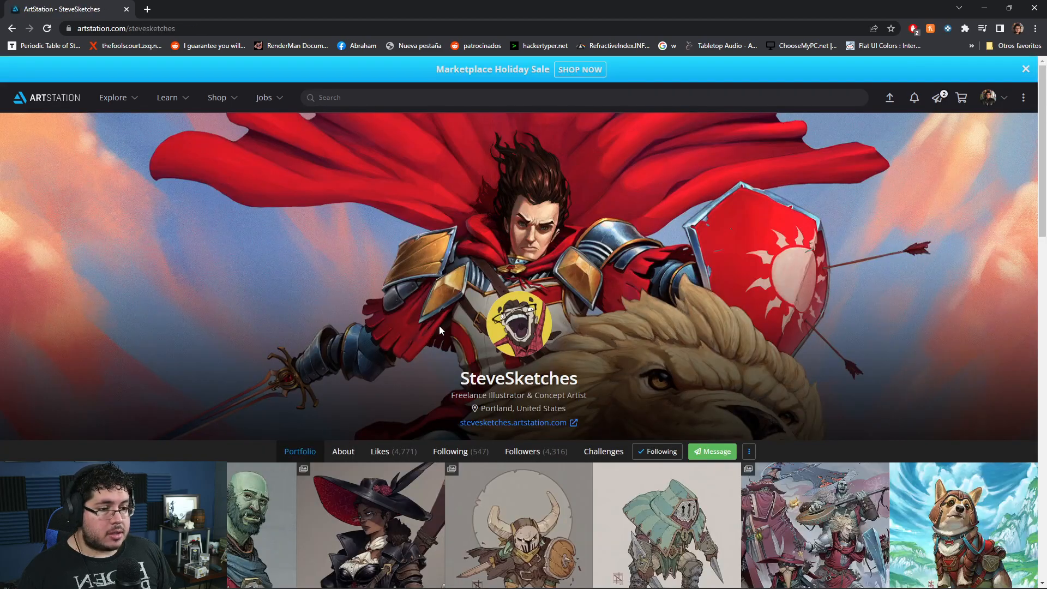
# Browse the SteveSketches portfolio of character and creature art and open the "Creature Doodles" project
pyautogui.scroll(-5, 440, 326)
pyautogui.scroll(-1, 532, 281)
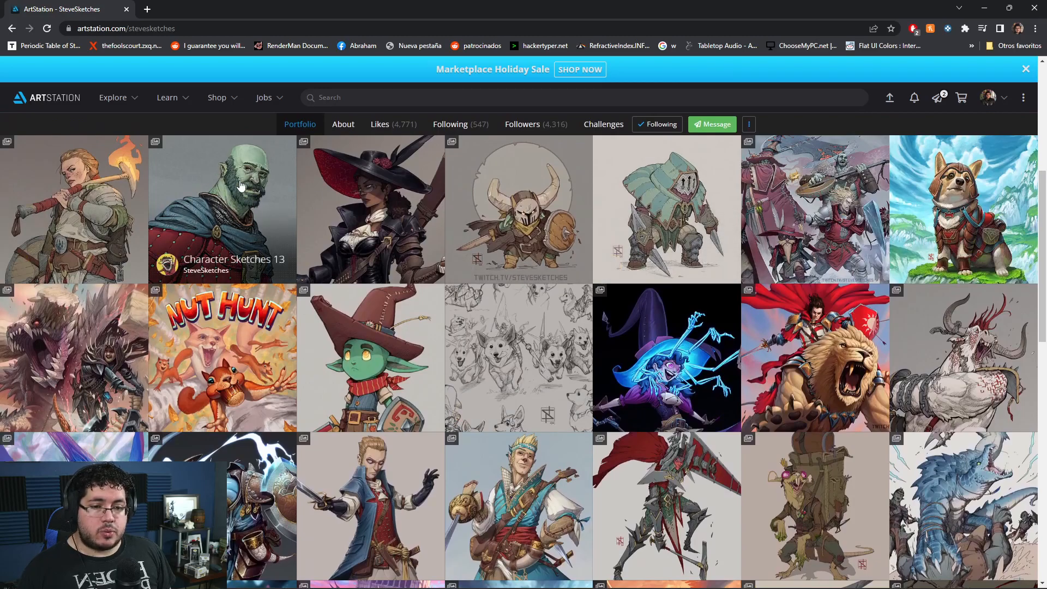
pyautogui.scroll(-7, 248, 188)
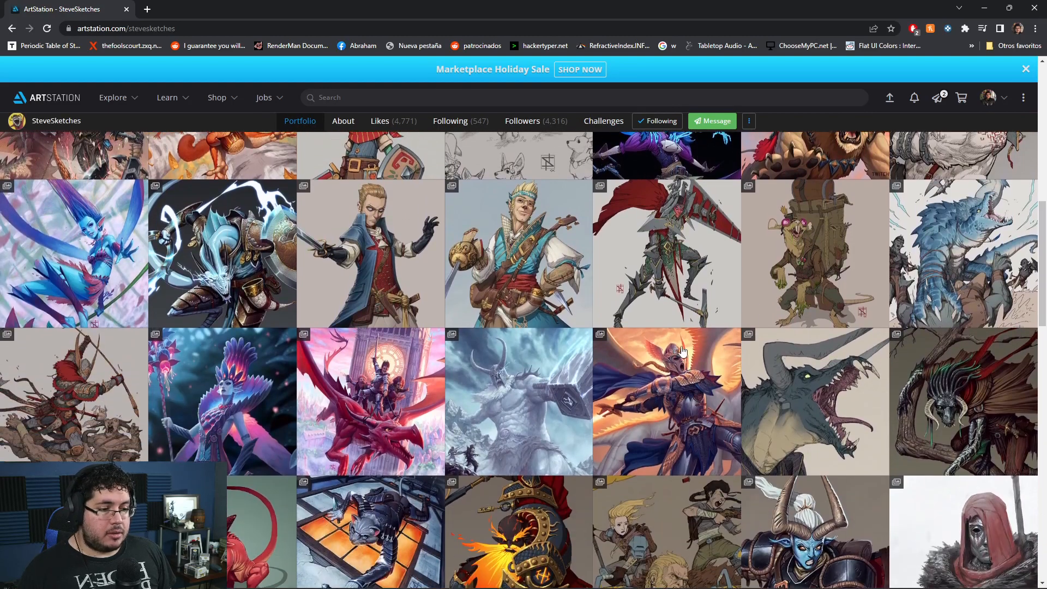
pyautogui.scroll(-4, 444, 349)
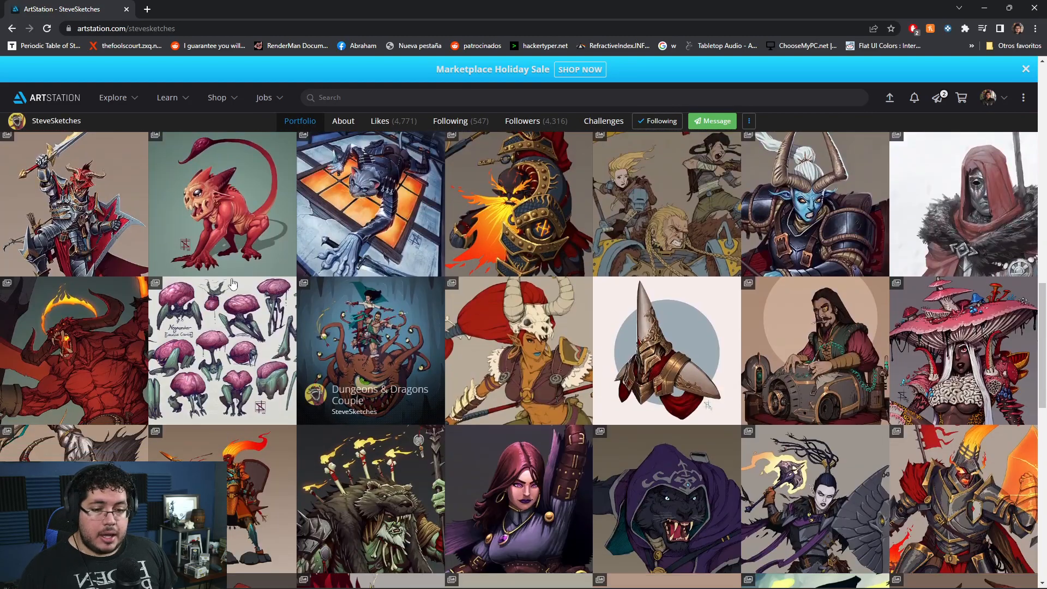
pyautogui.click(215, 214)
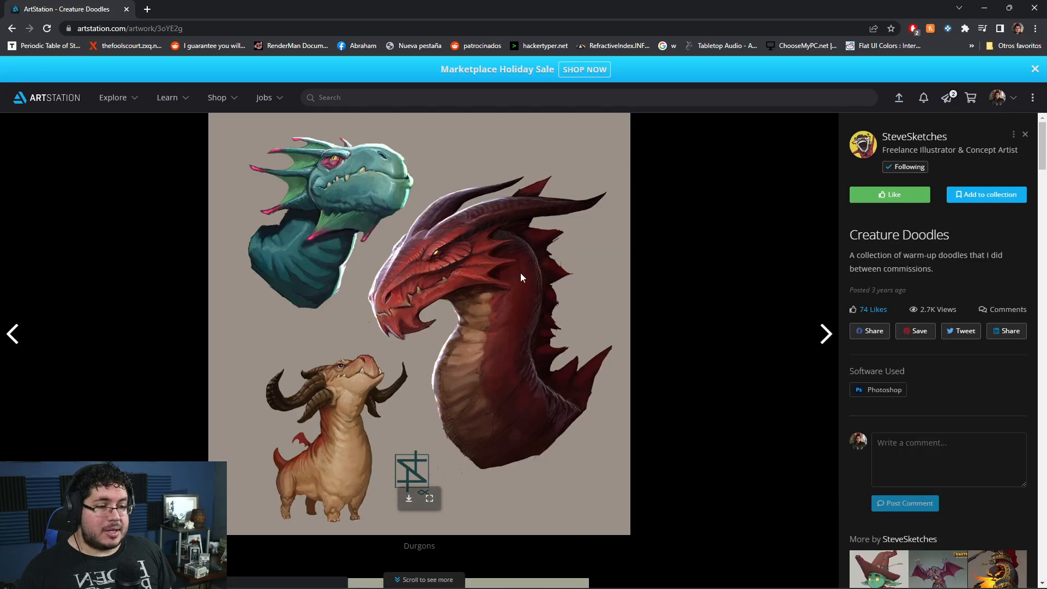
# Look through the Creature Doodles images and bring the Spore Puffer concept fully into view
pyautogui.scroll(-20, 507, 268)
pyautogui.scroll(-20, 506, 264)
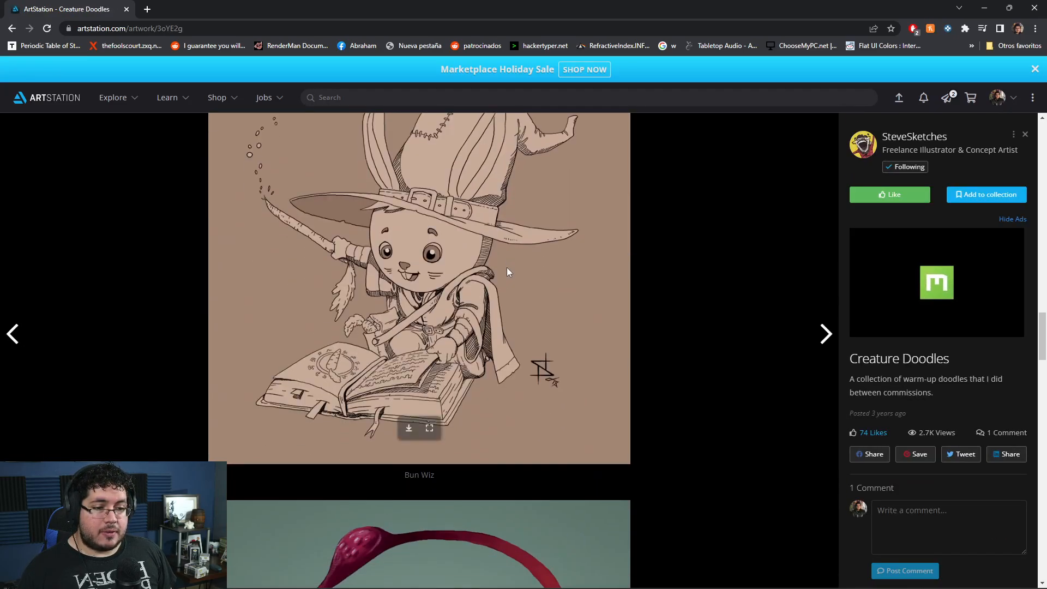
pyautogui.scroll(-1, 475, 326)
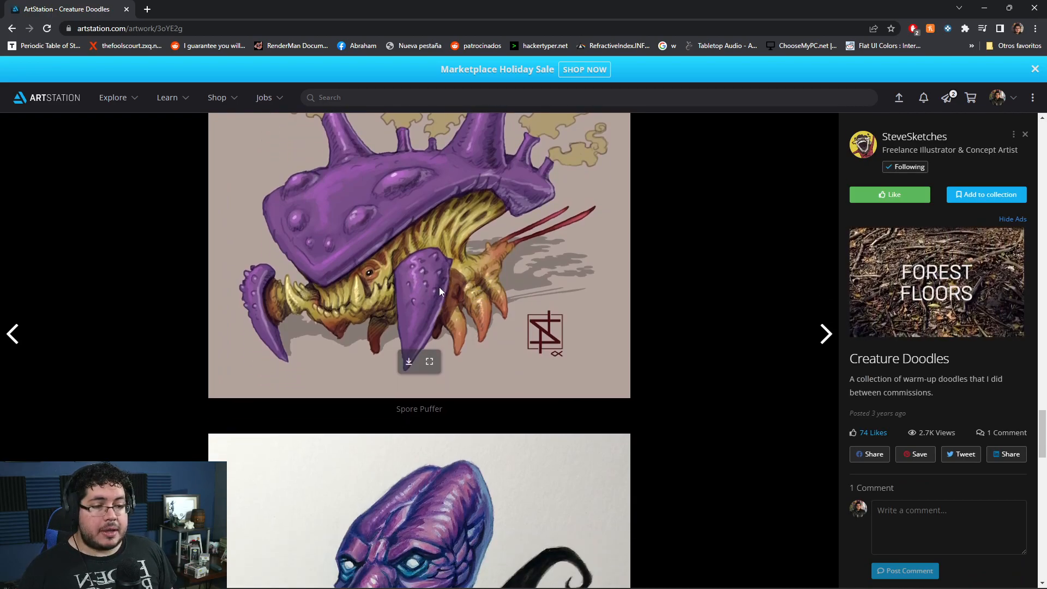
pyautogui.scroll(2, 440, 293)
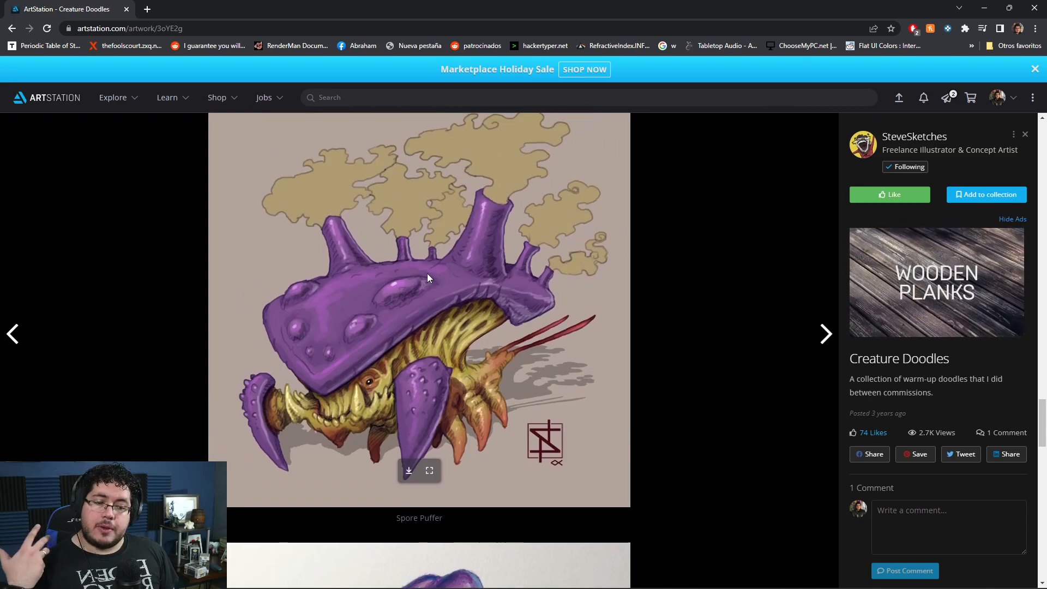
# Find PureRef among the installed applications and launch it
pyautogui.rightClick(466, 292)
pyautogui.press('super')
pyautogui.write('parallel')
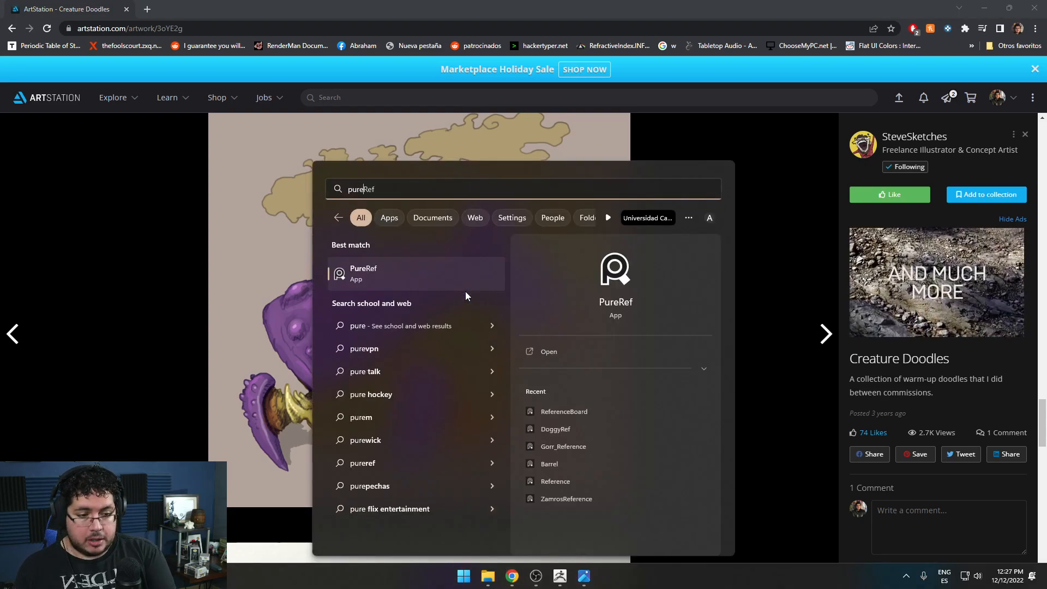
pyautogui.press('Return')
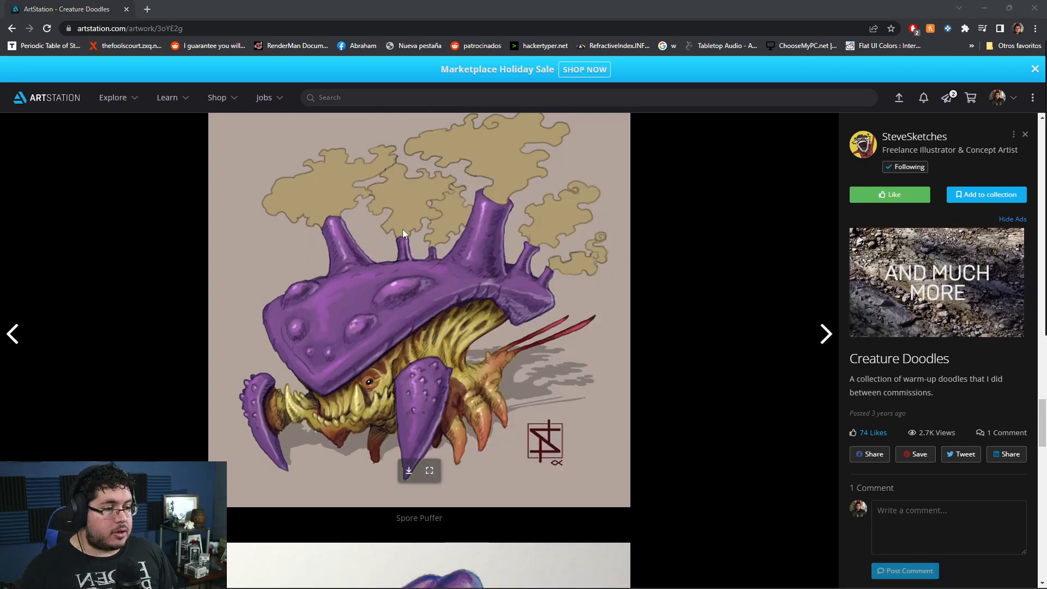
# Copy the Spore Puffer image from ArtStation into PureRef and move the reference board over the browser
pyautogui.rightClick(413, 236)
pyautogui.click(466, 266)
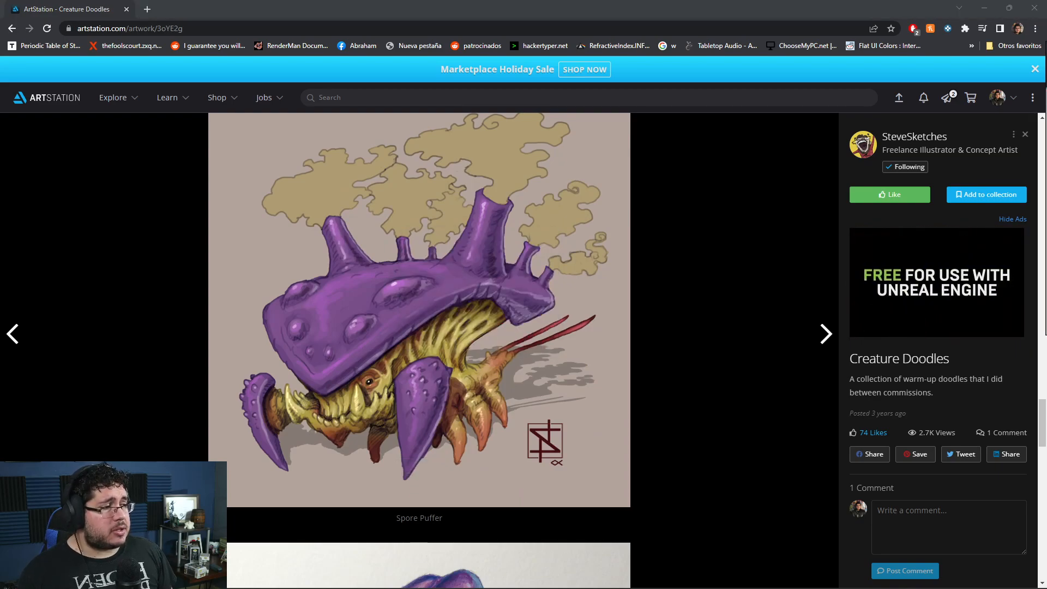
pyautogui.moveTo(1046, 185); pyautogui.dragTo(117, 311, button='right')
# Switch to ZBrush and enlarge the Spore Puffer image in the PureRef board beside the canvas
pyautogui.press('super+Tab')
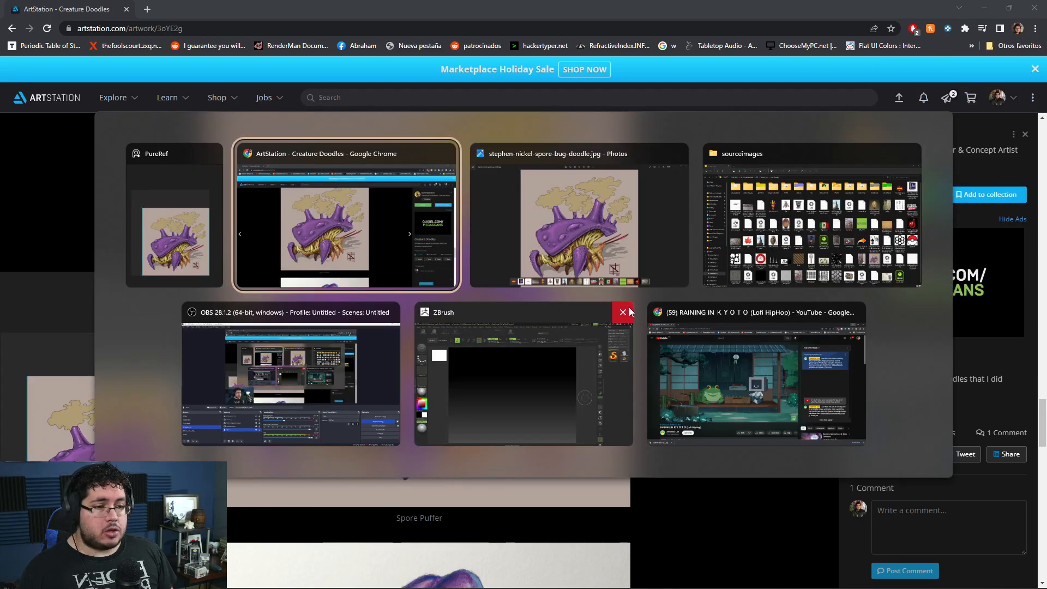
pyautogui.click(579, 376)
pyautogui.click(120, 428)
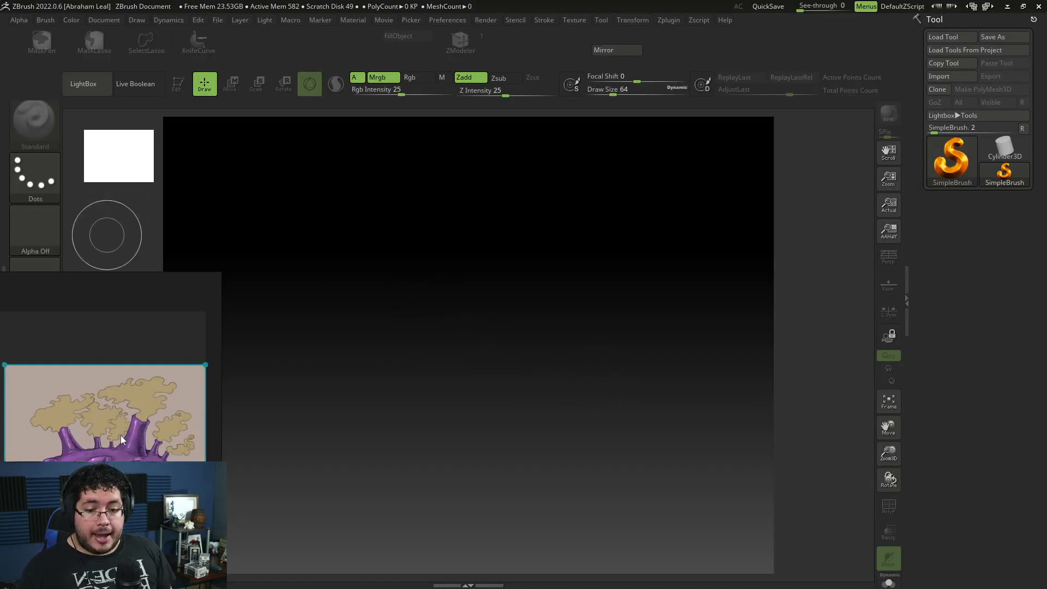
pyautogui.scroll(5, 120, 428)
pyautogui.scroll(-1, 120, 428)
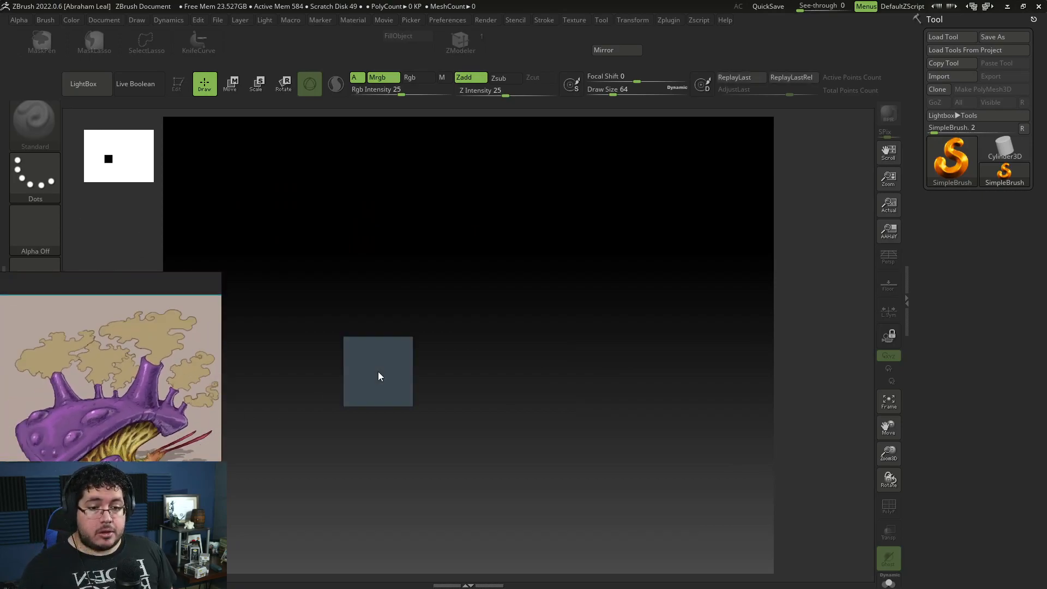
# Open the DynaMesh_Sphere_128 project from LightBox as the base mesh for the creature
pyautogui.click(83, 83)
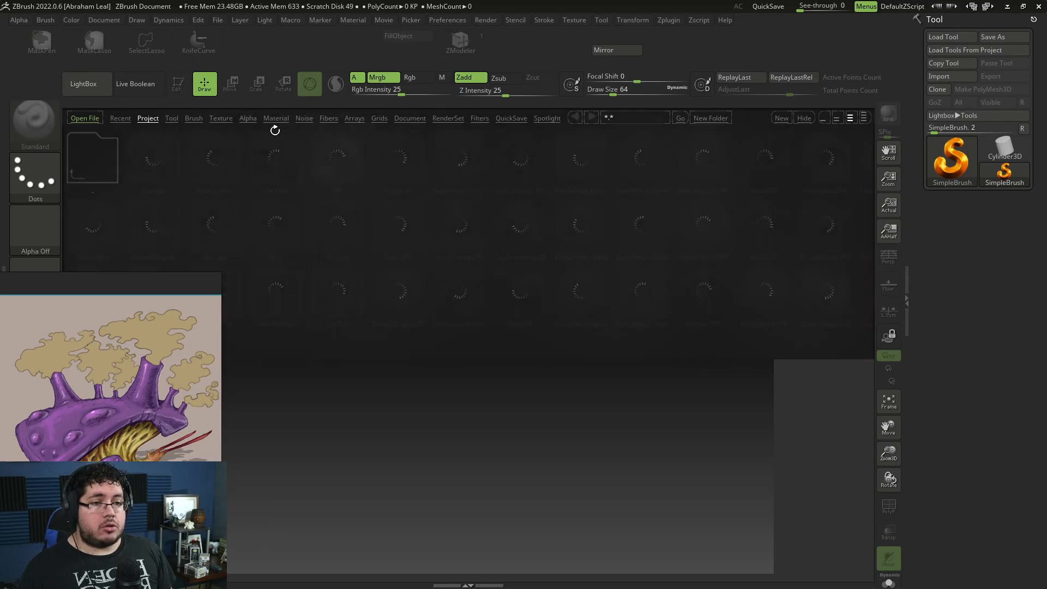
pyautogui.doubleClick(576, 238)
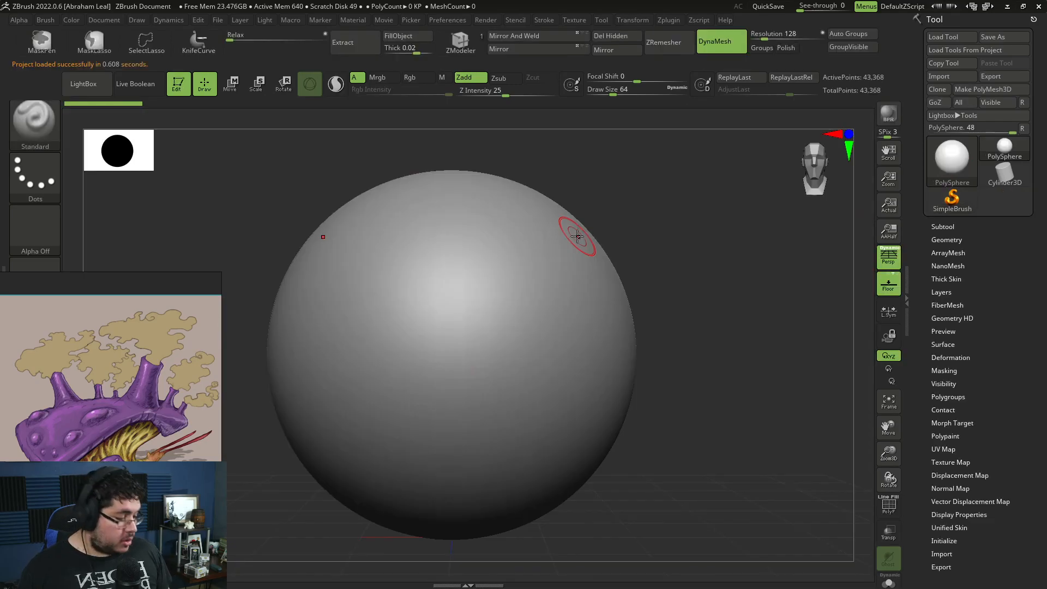
pyautogui.moveTo(671, 283)
pyautogui.keyDown('ctrl'); pyautogui.mouseDown(button='right')
pyautogui.moveTo(678, 270)
pyautogui.moveTo(634, 255)
pyautogui.moveTo(676, 259)
pyautogui.moveTo(673, 272)
pyautogui.mouseUp(button='right'); pyautogui.keyUp('ctrl')
# Choose the Move brush with a draw size of about 484 and turn off perspective for the sphere
pyautogui.press('b')
pyautogui.press('m')
pyautogui.press('v')
pyautogui.press('space')
pyautogui.moveTo(662, 262)
pyautogui.mouseDown()
pyautogui.moveTo(680, 262)
pyautogui.moveTo(673, 241)
pyautogui.moveTo(667, 254)
pyautogui.mouseUp()
pyautogui.press('space')
pyautogui.press('space')
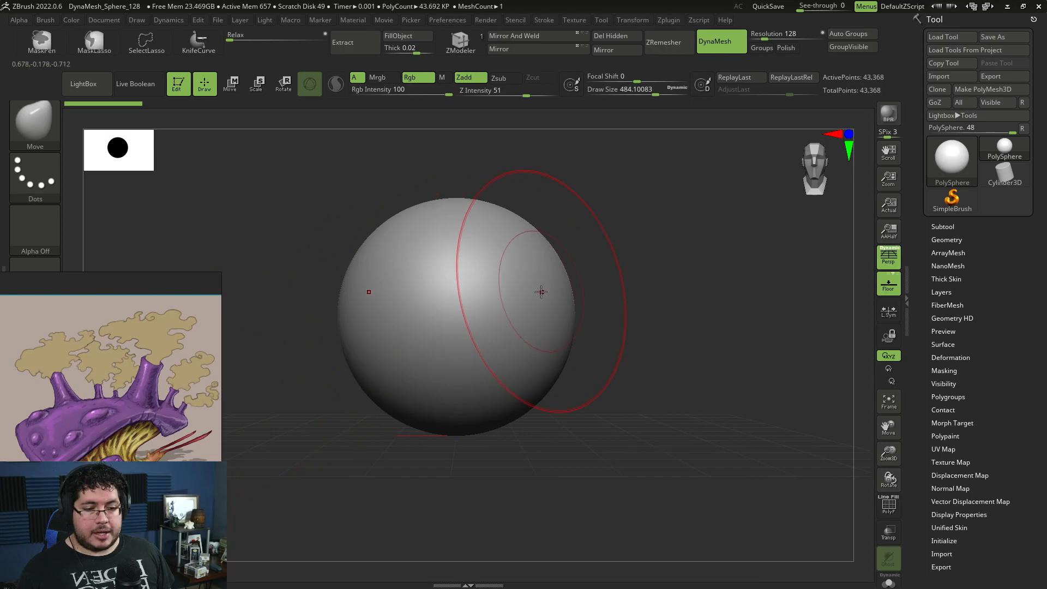
pyautogui.moveTo(649, 260)
pyautogui.mouseDown()
pyautogui.moveTo(680, 255)
pyautogui.moveTo(680, 273)
pyautogui.moveTo(751, 257)
pyautogui.moveTo(676, 246)
pyautogui.mouseUp()
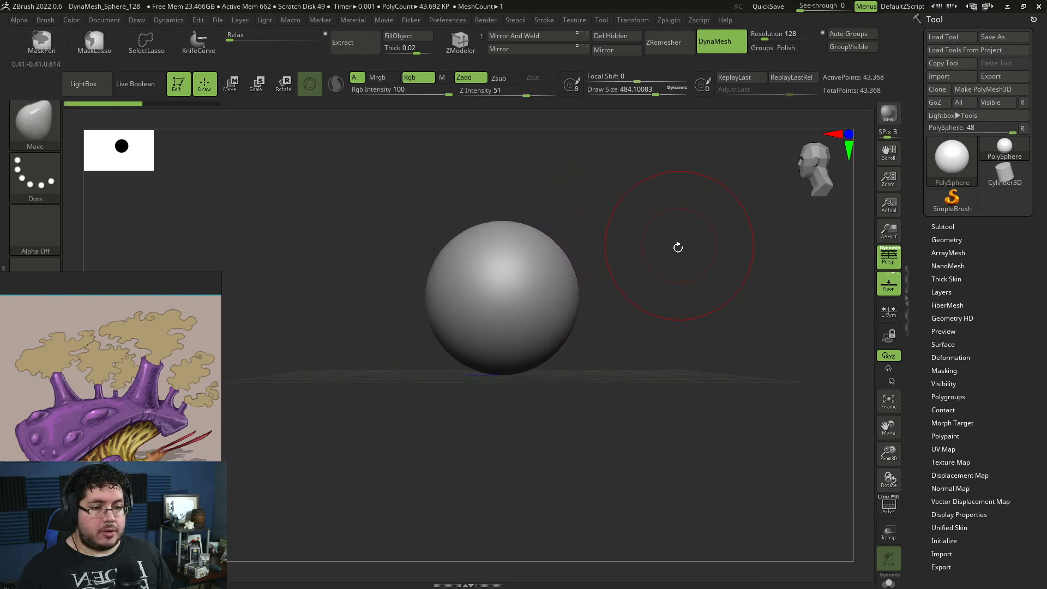
pyautogui.click(882, 261)
# Stretch the sphere toward the front and rear with the Move brush to start an elongated creature body
pyautogui.moveTo(417, 311)
pyautogui.mouseDown()
pyautogui.moveTo(396, 350)
pyautogui.moveTo(401, 333)
pyautogui.mouseUp()
pyautogui.moveTo(415, 382)
pyautogui.mouseDown()
pyautogui.moveTo(391, 347)
pyautogui.moveTo(375, 378)
pyautogui.moveTo(368, 361)
pyautogui.mouseUp()
pyautogui.press('space')
pyautogui.press('space')
pyautogui.click(378, 308)
pyautogui.press('s')
pyautogui.click(506, 233)
pyautogui.hotkey('ctrl', 'z')
pyautogui.moveTo(509, 231)
pyautogui.mouseDown()
pyautogui.moveTo(519, 249)
pyautogui.moveTo(552, 249)
pyautogui.mouseUp()
pyautogui.moveTo(437, 278); pyautogui.dragTo(442, 284)
pyautogui.press('s')
pyautogui.click(564, 257)
# Push and pull the body's side profile into a long shell with a flattened top and a drooping front
pyautogui.moveTo(622, 301)
pyautogui.mouseDown()
pyautogui.moveTo(697, 308)
pyautogui.moveTo(683, 308)
pyautogui.mouseUp()
pyautogui.moveTo(636, 245)
pyautogui.keyDown('alt'); pyautogui.mouseDown()
pyautogui.moveTo(613, 304)
pyautogui.moveTo(599, 281)
pyautogui.moveTo(620, 271)
pyautogui.mouseUp(); pyautogui.keyUp('alt')
pyautogui.moveTo(495, 253)
pyautogui.mouseDown()
pyautogui.moveTo(486, 231)
pyautogui.moveTo(432, 227)
pyautogui.mouseUp()
pyautogui.moveTo(505, 197)
pyautogui.mouseDown()
pyautogui.moveTo(535, 187)
pyautogui.moveTo(567, 201)
pyautogui.moveTo(566, 246)
pyautogui.mouseUp()
pyautogui.moveTo(401, 263)
pyautogui.mouseDown()
pyautogui.moveTo(380, 252)
pyautogui.moveTo(350, 261)
pyautogui.mouseUp()
pyautogui.press('space')
pyautogui.press('space')
pyautogui.moveTo(350, 254)
pyautogui.mouseDown()
pyautogui.moveTo(362, 254)
pyautogui.moveTo(321, 274)
pyautogui.mouseUp()
pyautogui.moveTo(410, 212)
pyautogui.mouseDown()
pyautogui.moveTo(545, 226)
pyautogui.moveTo(538, 203)
pyautogui.moveTo(580, 222)
pyautogui.moveTo(573, 281)
pyautogui.moveTo(659, 213)
pyautogui.moveTo(656, 252)
pyautogui.mouseUp()
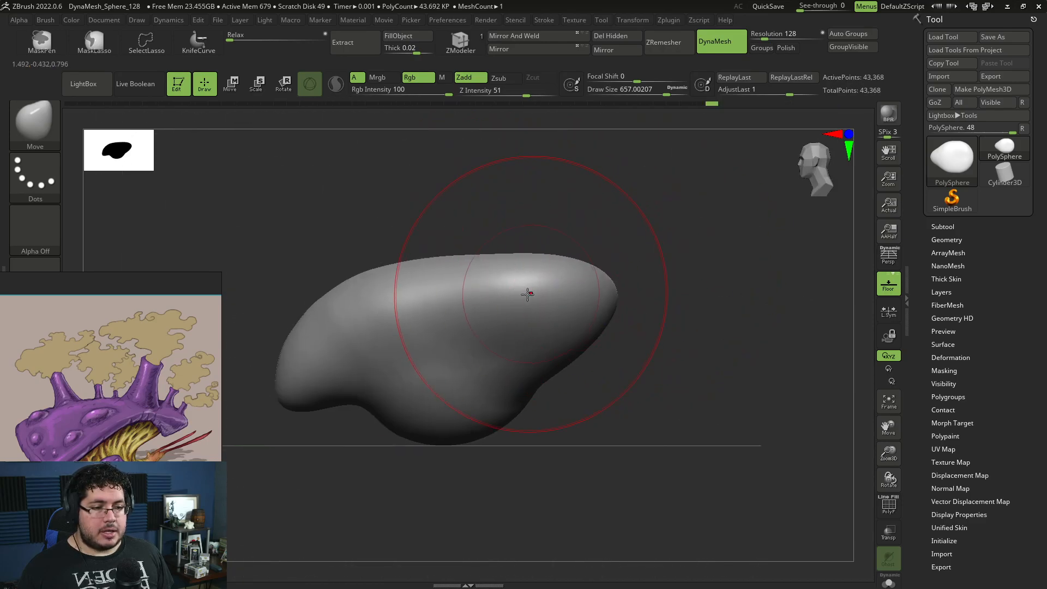
# Refine the shell's raised rear end and upper contour with the Move brush at smaller draw sizes
pyautogui.press('[')
pyautogui.press('[')
pyautogui.moveTo(603, 245); pyautogui.dragTo(643, 252)
pyautogui.moveTo(579, 265); pyautogui.dragTo(585, 286)
pyautogui.moveTo(611, 240)
pyautogui.mouseDown()
pyautogui.moveTo(650, 196)
pyautogui.moveTo(633, 289)
pyautogui.moveTo(655, 305)
pyautogui.mouseUp()
pyautogui.press(']')
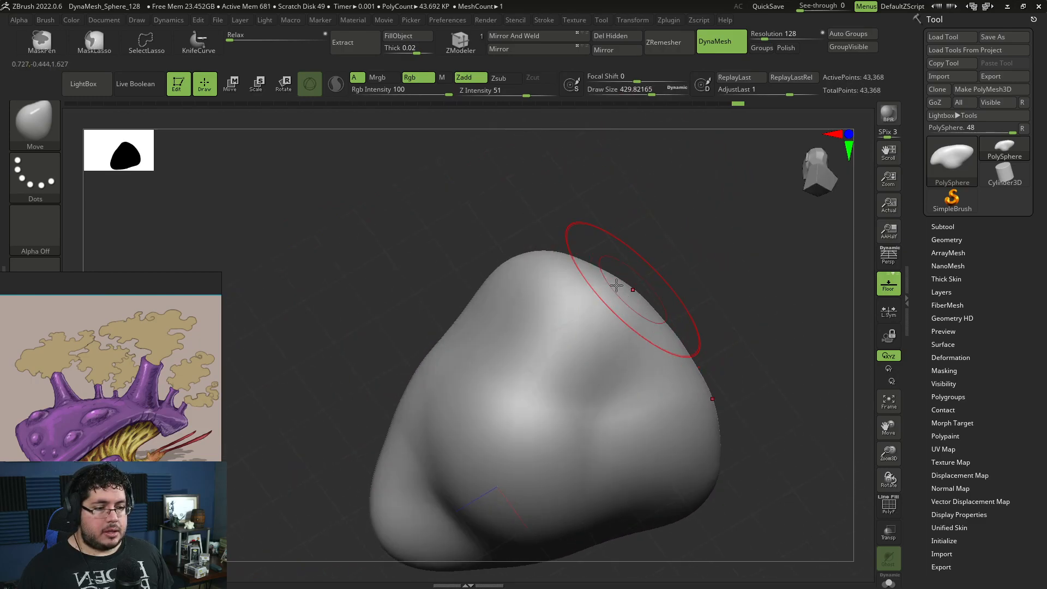
pyautogui.moveTo(633, 257)
pyautogui.mouseDown()
pyautogui.moveTo(678, 285)
pyautogui.moveTo(663, 281)
pyautogui.mouseUp()
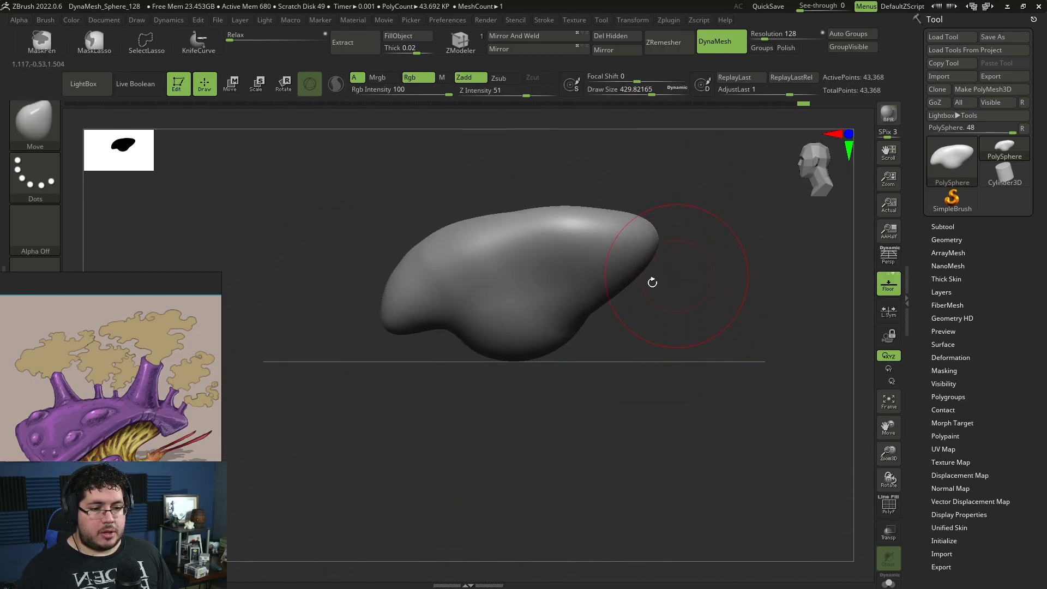
pyautogui.press('space')
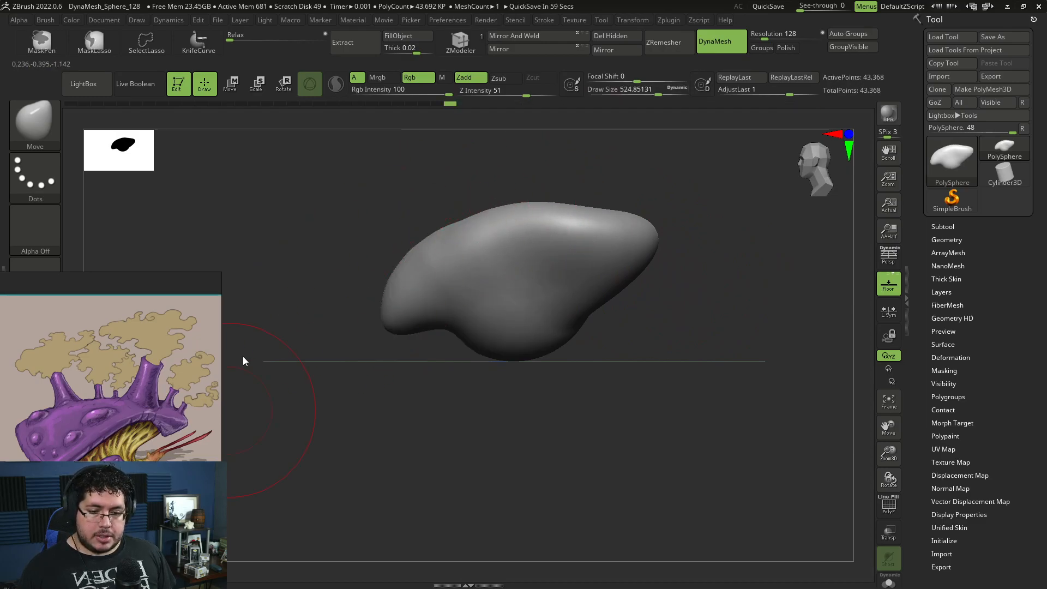
# Carve below the shell's rim along the side with ClayBuildup to separate the shell from the body
pyautogui.press('b')
pyautogui.press('c')
pyautogui.press('b')
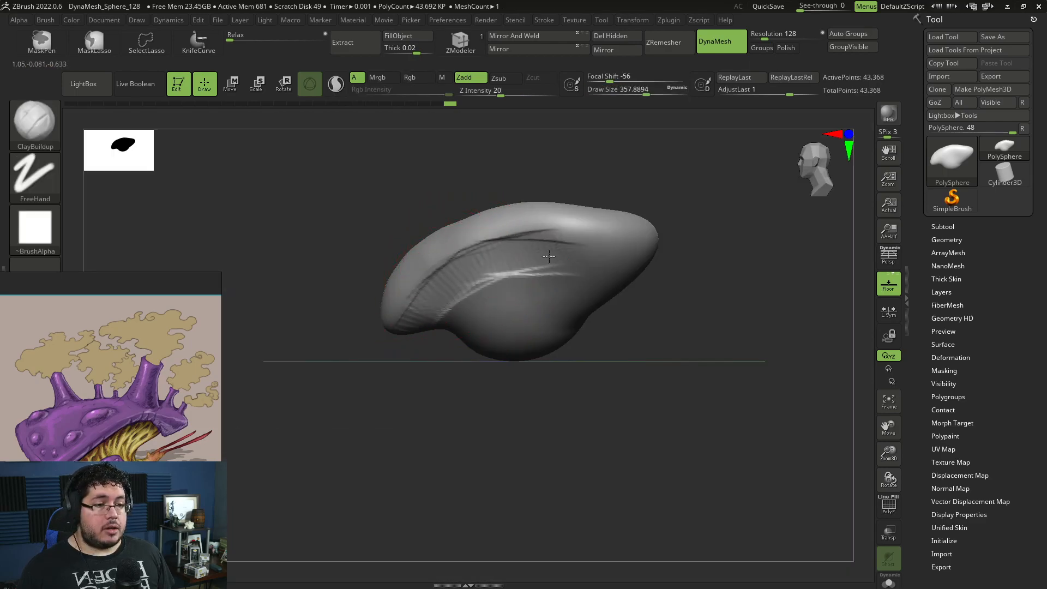
pyautogui.moveTo(594, 277); pyautogui.dragTo(562, 290)
pyautogui.moveTo(676, 285); pyautogui.dragTo(578, 288)
pyautogui.press('space')
pyautogui.moveTo(644, 260); pyautogui.dragTo(568, 275)
pyautogui.moveTo(630, 283)
pyautogui.mouseDown()
pyautogui.moveTo(568, 295)
pyautogui.moveTo(655, 278)
pyautogui.moveTo(589, 289)
pyautogui.mouseUp()
pyautogui.moveTo(682, 257)
pyautogui.mouseDown()
pyautogui.moveTo(611, 295)
pyautogui.moveTo(516, 304)
pyautogui.mouseUp()
pyautogui.moveTo(485, 331); pyautogui.dragTo(431, 334, button='right')
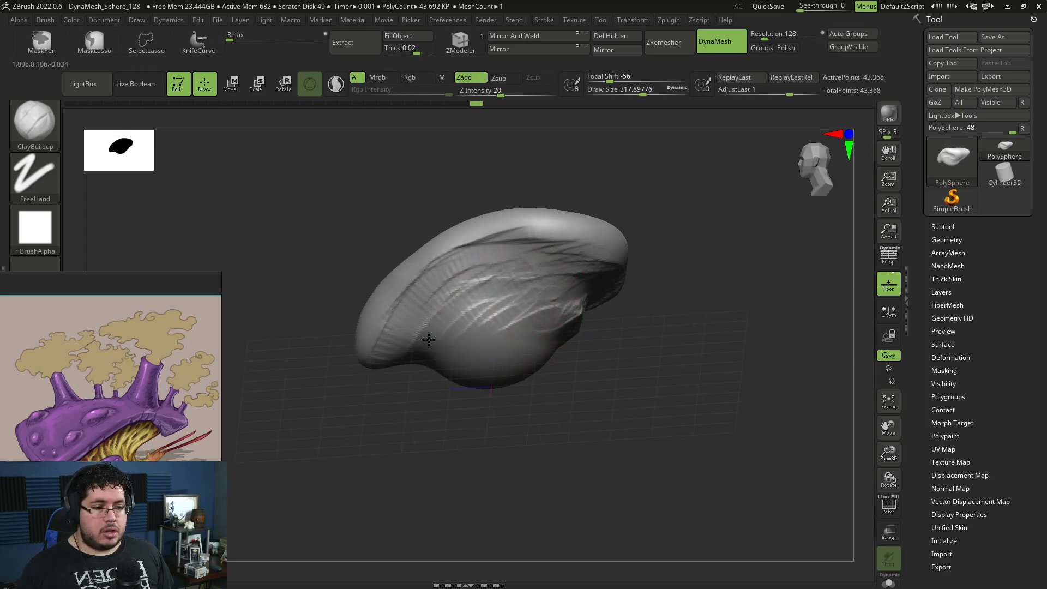
# Deepen the recess around the underside with ClayBuildup at a draw size of about 318, shaping the body beneath the shell
pyautogui.moveTo(480, 272); pyautogui.dragTo(398, 306)
pyautogui.moveTo(513, 273)
pyautogui.mouseDown()
pyautogui.moveTo(393, 316)
pyautogui.moveTo(415, 300)
pyautogui.mouseUp()
pyautogui.moveTo(521, 265); pyautogui.dragTo(737, 337, button='right')
pyautogui.moveTo(648, 325); pyautogui.dragTo(526, 256, button='right')
pyautogui.moveTo(540, 248); pyautogui.dragTo(469, 308)
pyautogui.moveTo(567, 229)
pyautogui.mouseDown()
pyautogui.moveTo(526, 281)
pyautogui.moveTo(551, 262)
pyautogui.moveTo(572, 273)
pyautogui.moveTo(596, 320)
pyautogui.mouseUp()
pyautogui.moveTo(596, 319)
pyautogui.mouseDown(button='right')
pyautogui.moveTo(655, 222)
pyautogui.moveTo(653, 233)
pyautogui.mouseUp(button='right')
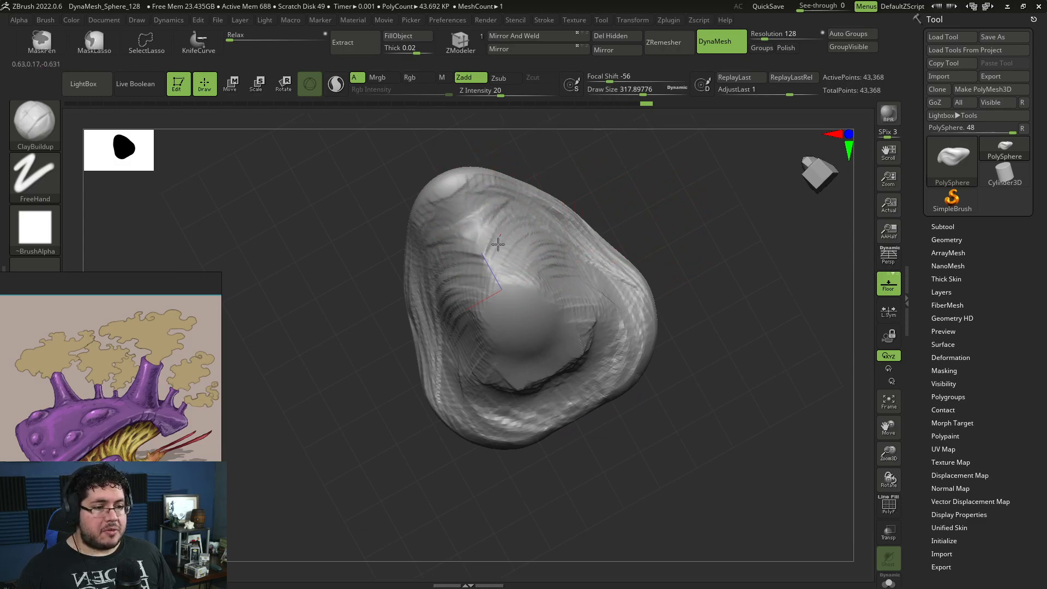
pyautogui.moveTo(545, 235)
pyautogui.mouseDown()
pyautogui.moveTo(592, 262)
pyautogui.moveTo(586, 312)
pyautogui.mouseUp()
pyautogui.moveTo(629, 264); pyautogui.dragTo(613, 285, button='right')
pyautogui.moveTo(612, 286); pyautogui.dragTo(594, 326)
pyautogui.moveTo(648, 247)
pyautogui.mouseDown(button='right')
pyautogui.moveTo(557, 317)
pyautogui.moveTo(671, 241)
pyautogui.mouseUp(button='right')
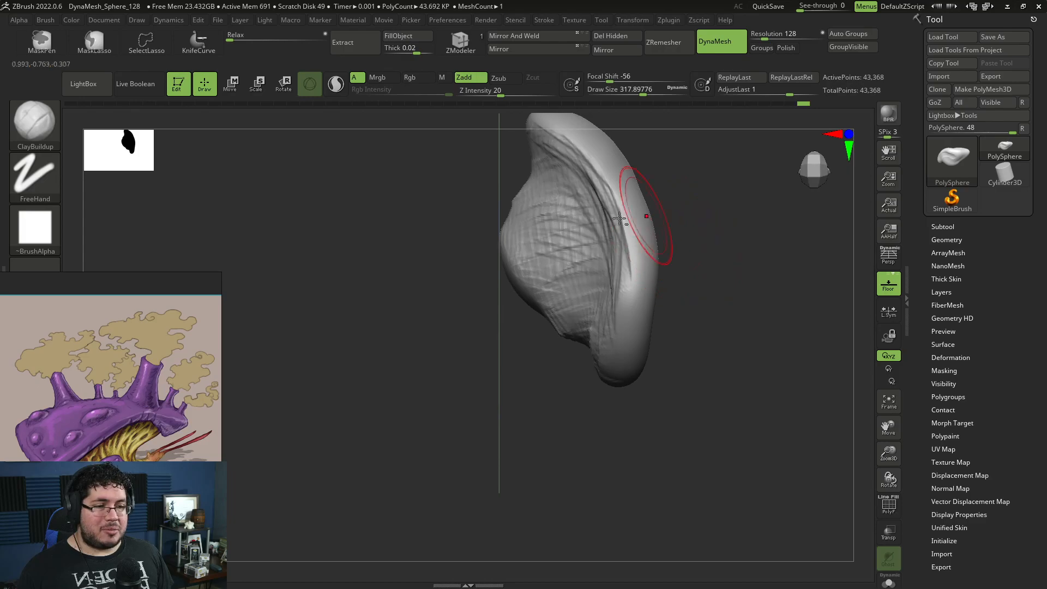
# Check the Spore Puffer concept on ArtStation, minimize the YouTube window and return to ZBrush
pyautogui.hotkey('alt', 'Tab')
pyautogui.click(633, 228)
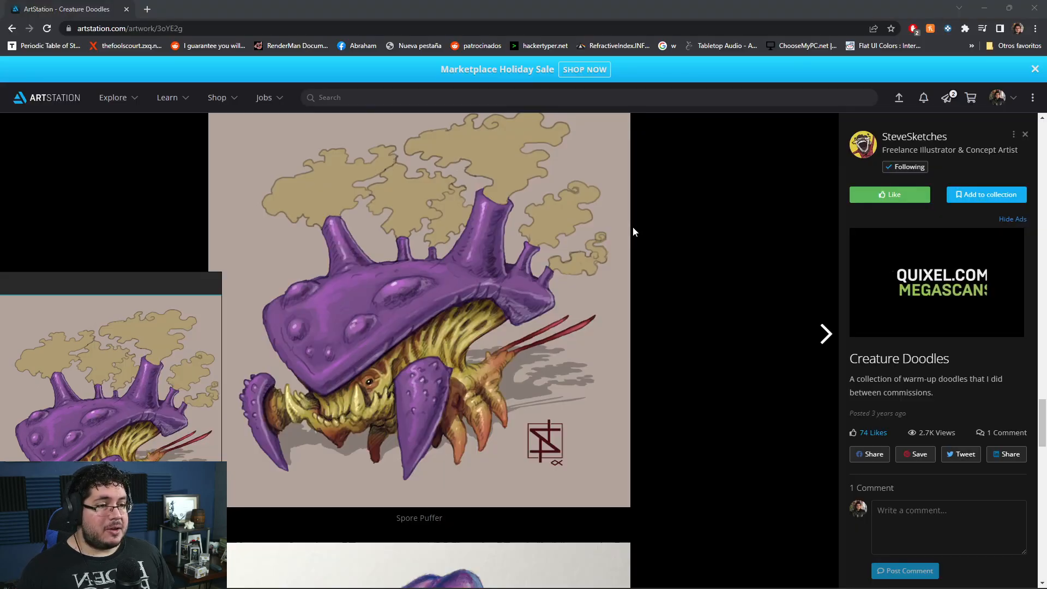
pyautogui.hotkey('alt', 'Tab')
pyautogui.click(753, 351)
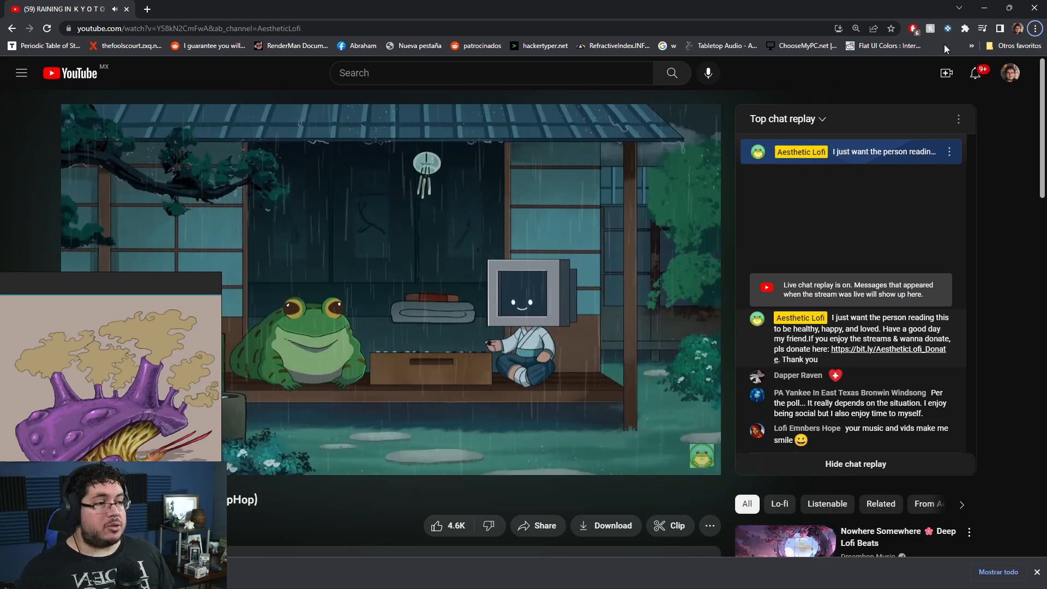
pyautogui.click(985, 8)
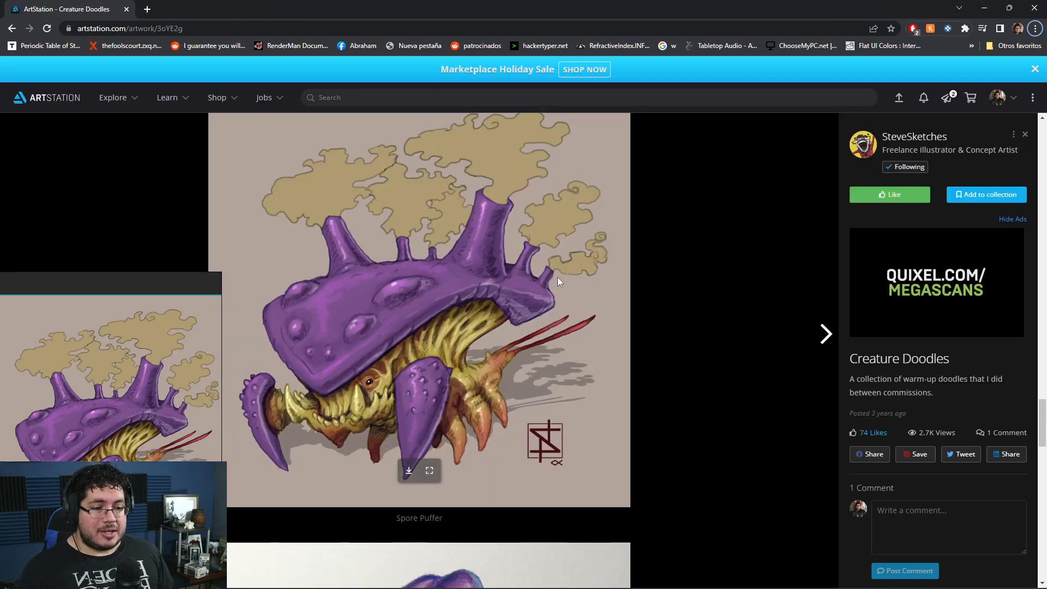
pyautogui.hotkey('alt', 'Tab')
# Build up a head mass under the shell's front with ClayBuildup at a draw size of about 207 and remesh it with DynaMesh
pyautogui.moveTo(753, 295)
pyautogui.mouseDown()
pyautogui.moveTo(744, 211)
pyautogui.moveTo(804, 222)
pyautogui.moveTo(749, 289)
pyautogui.moveTo(655, 300)
pyautogui.mouseUp()
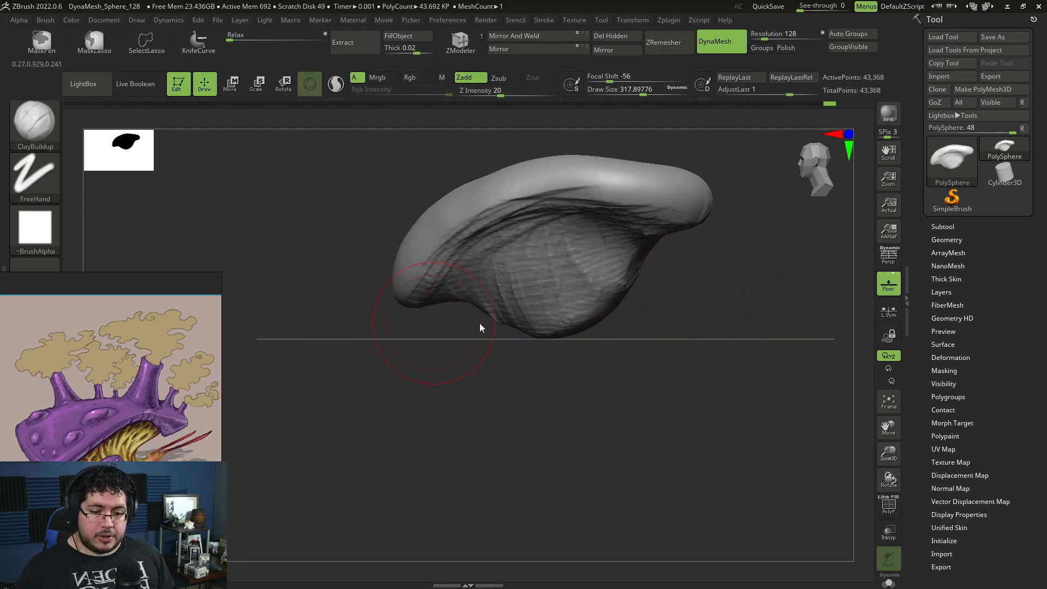
pyautogui.moveTo(467, 322); pyautogui.dragTo(428, 378)
pyautogui.press('space')
pyautogui.moveTo(514, 307); pyautogui.dragTo(504, 308)
pyautogui.moveTo(507, 336)
pyautogui.mouseDown()
pyautogui.moveTo(513, 306)
pyautogui.moveTo(499, 283)
pyautogui.moveTo(494, 295)
pyautogui.mouseUp()
pyautogui.moveTo(490, 349)
pyautogui.mouseDown()
pyautogui.moveTo(493, 361)
pyautogui.moveTo(515, 292)
pyautogui.mouseUp()
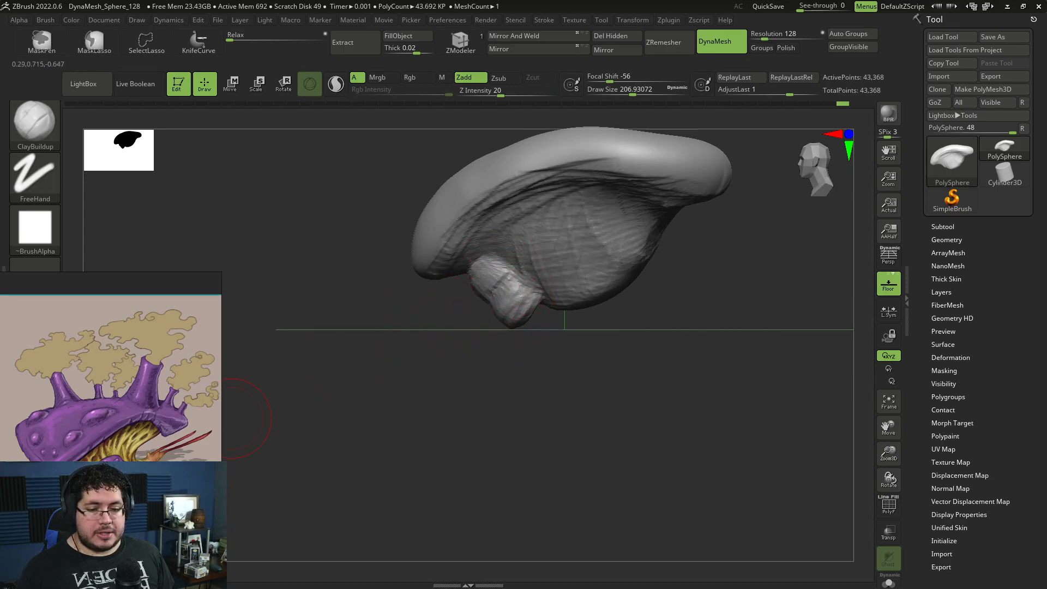
pyautogui.moveTo(492, 331); pyautogui.dragTo(463, 337)
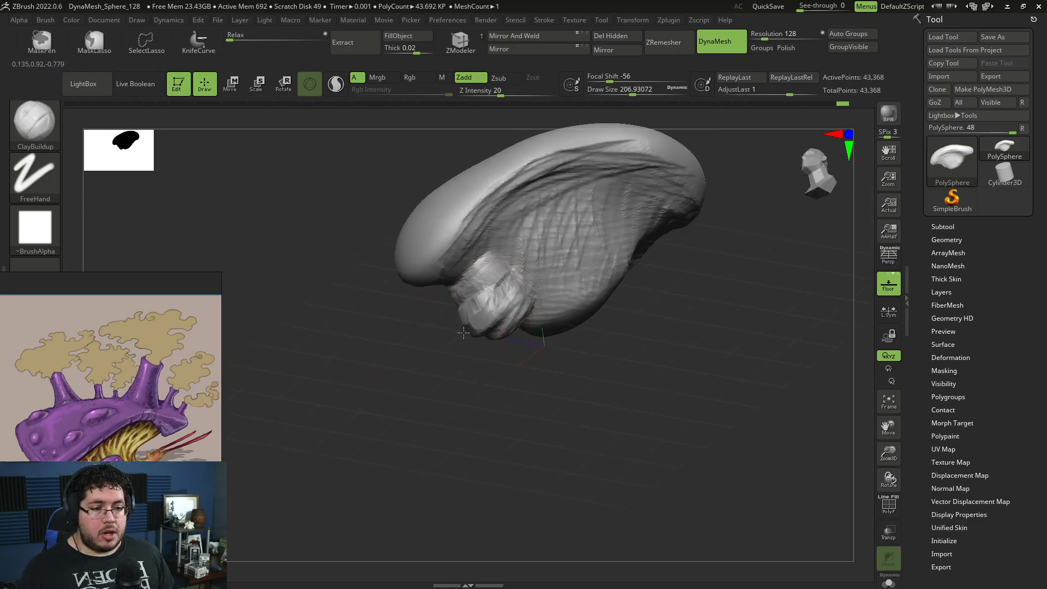
pyautogui.moveTo(471, 282); pyautogui.dragTo(479, 306)
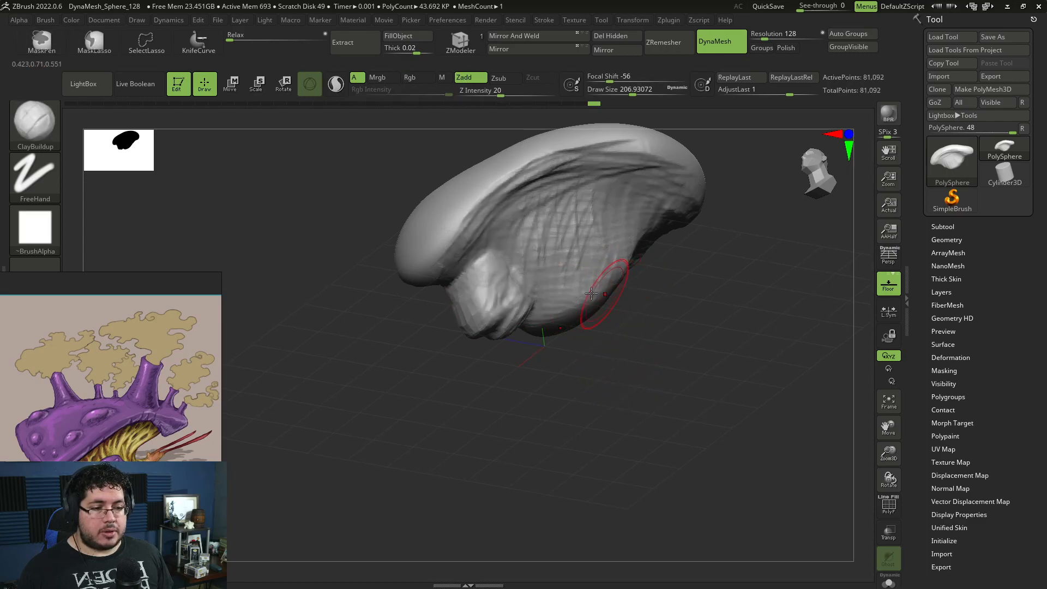
pyautogui.moveTo(519, 375)
pyautogui.keyDown('ctrl'); pyautogui.mouseDown()
pyautogui.moveTo(501, 350)
pyautogui.moveTo(528, 355)
pyautogui.mouseUp(); pyautogui.keyUp('ctrl')
# Sculpt rough face and eye forms on the head with ClayBuildup at a draw size of about 83
pyautogui.press('s')
pyautogui.moveTo(495, 287); pyautogui.dragTo(486, 272)
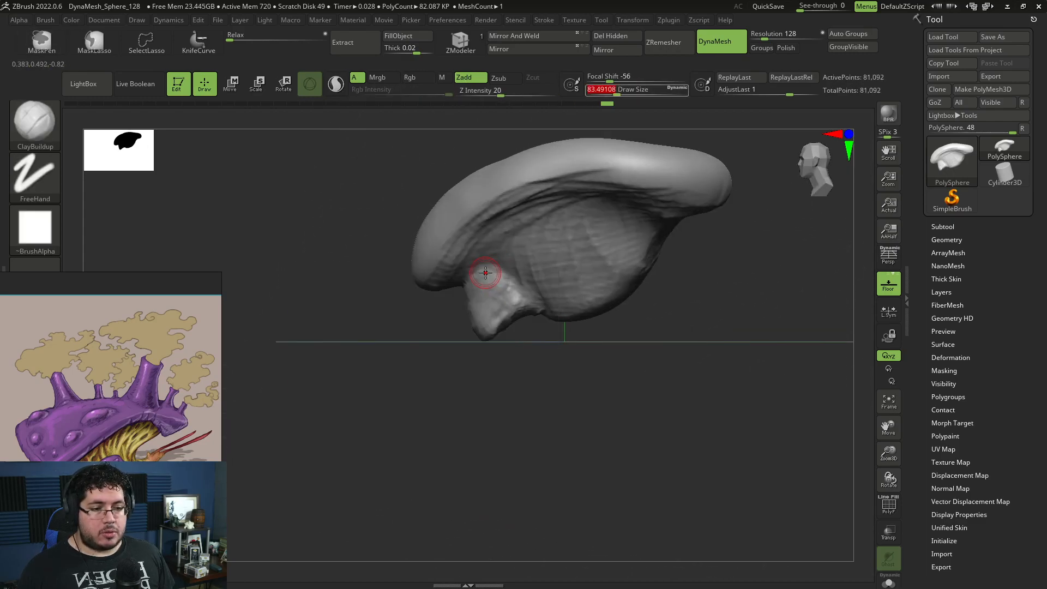
pyautogui.moveTo(492, 297)
pyautogui.mouseDown(button='right')
pyautogui.moveTo(491, 318)
pyautogui.moveTo(430, 339)
pyautogui.moveTo(487, 295)
pyautogui.moveTo(516, 339)
pyautogui.moveTo(519, 367)
pyautogui.moveTo(567, 374)
pyautogui.moveTo(575, 347)
pyautogui.mouseUp(button='right')
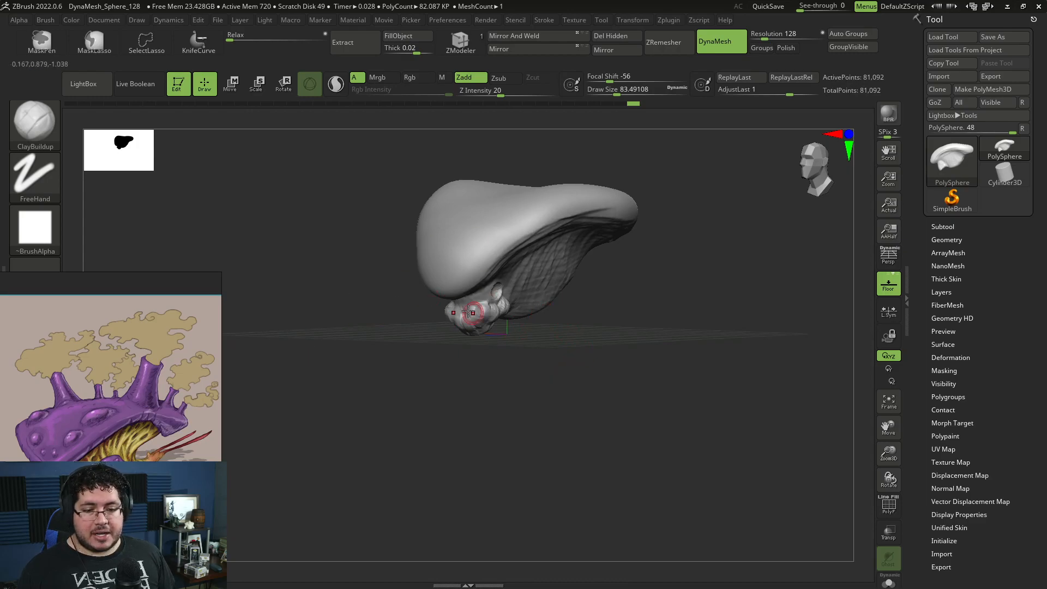
pyautogui.press('space')
pyautogui.moveTo(471, 312); pyautogui.dragTo(481, 312)
# Shape the front of the shell with a brush size of about 274, flattening its planes with TrimDynamic
pyautogui.press('space')
pyautogui.moveTo(478, 276)
pyautogui.mouseDown()
pyautogui.moveTo(490, 276)
pyautogui.moveTo(459, 257)
pyautogui.moveTo(475, 272)
pyautogui.moveTo(491, 234)
pyautogui.moveTo(503, 248)
pyautogui.moveTo(463, 263)
pyautogui.mouseUp()
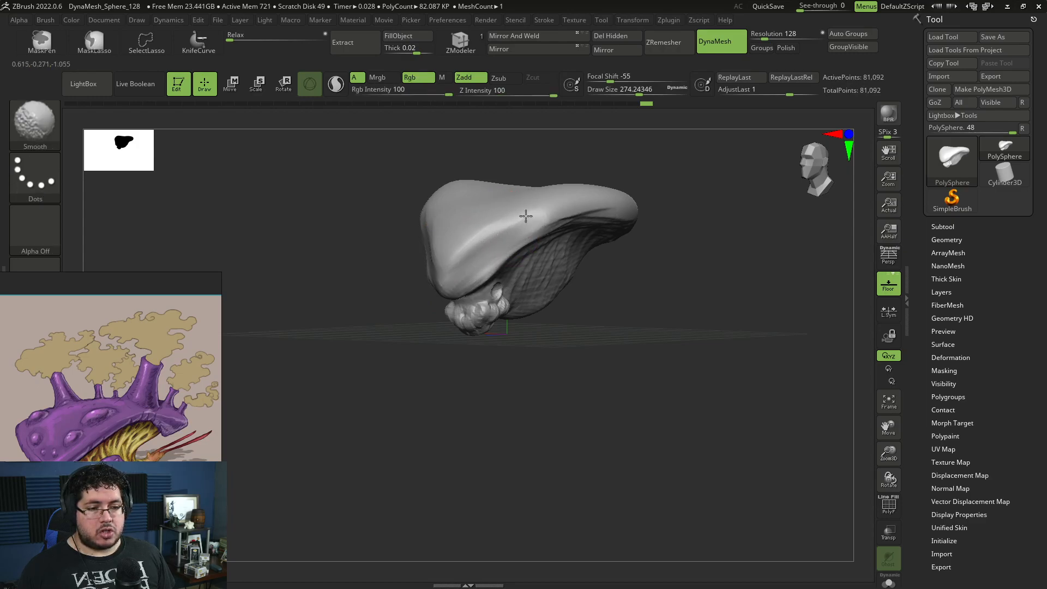
pyautogui.moveTo(540, 219); pyautogui.dragTo(553, 294, button='right')
pyautogui.press('b')
pyautogui.press('t')
pyautogui.press('d')
pyautogui.moveTo(633, 321); pyautogui.dragTo(551, 297, button='right')
pyautogui.moveTo(468, 257); pyautogui.dragTo(500, 365, button='right')
pyautogui.press('b')
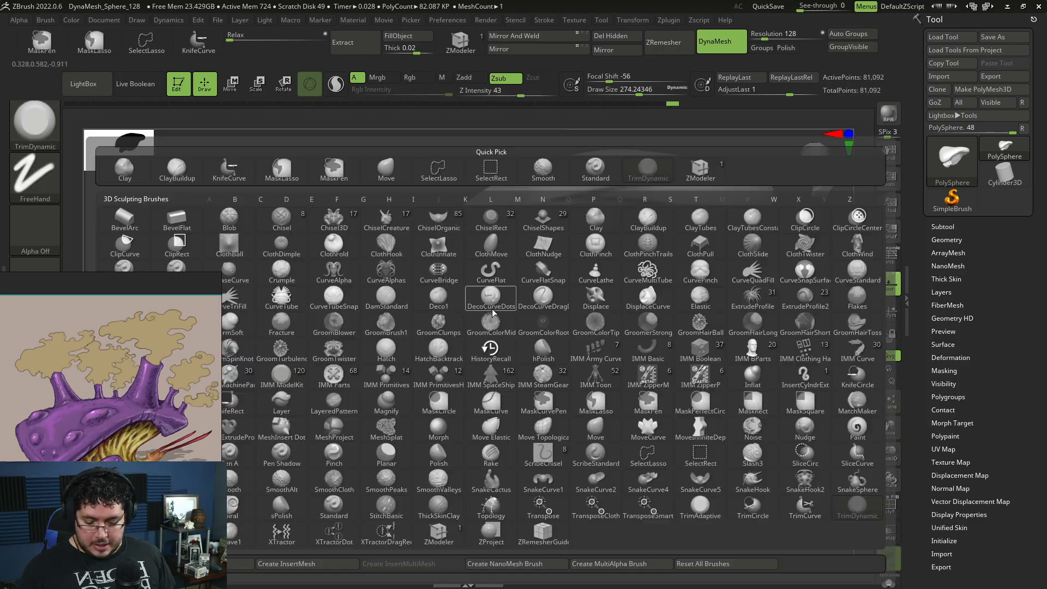
pyautogui.press('c')
pyautogui.press('d')
pyautogui.press('space')
pyautogui.moveTo(492, 300); pyautogui.dragTo(454, 299)
pyautogui.moveTo(454, 300); pyautogui.dragTo(452, 323, button='right')
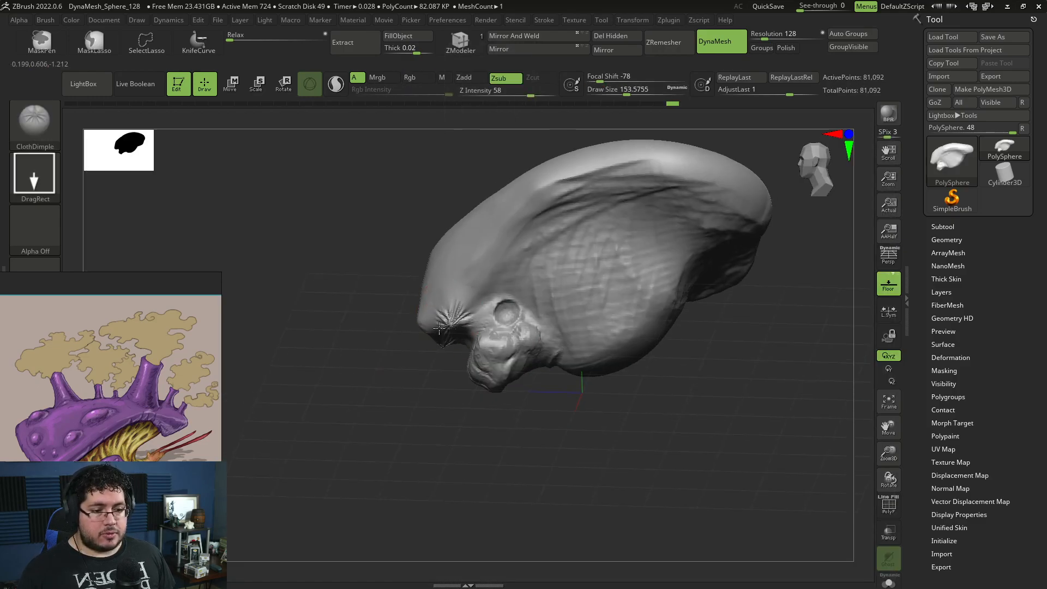
# Sculpt the underside of the shell's front lip above the head with ClayBuildup at a draw size of about 149
pyautogui.press('b')
pyautogui.press('c')
pyautogui.press('b')
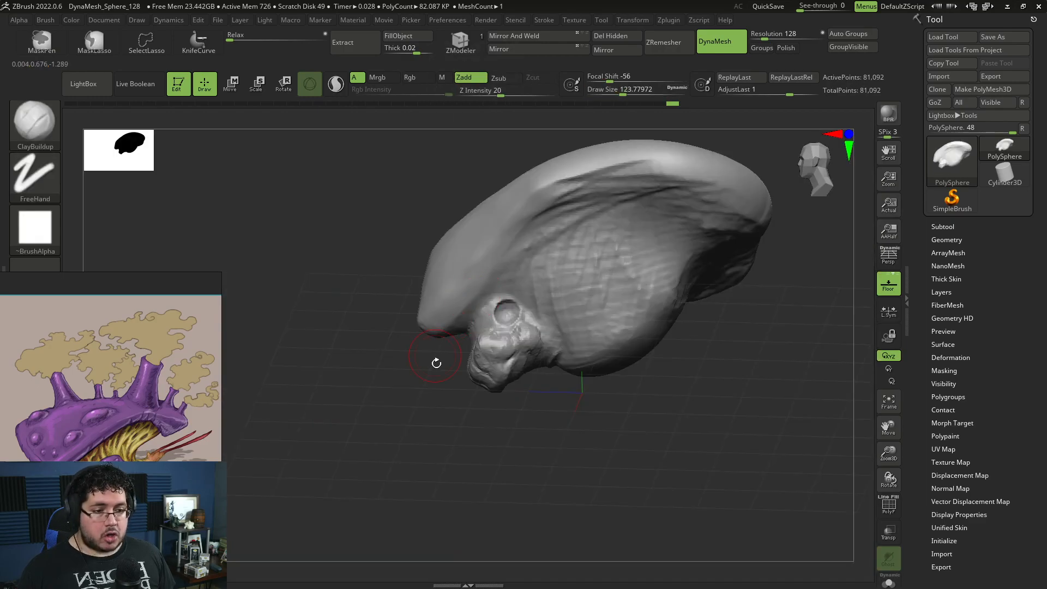
pyautogui.press('space')
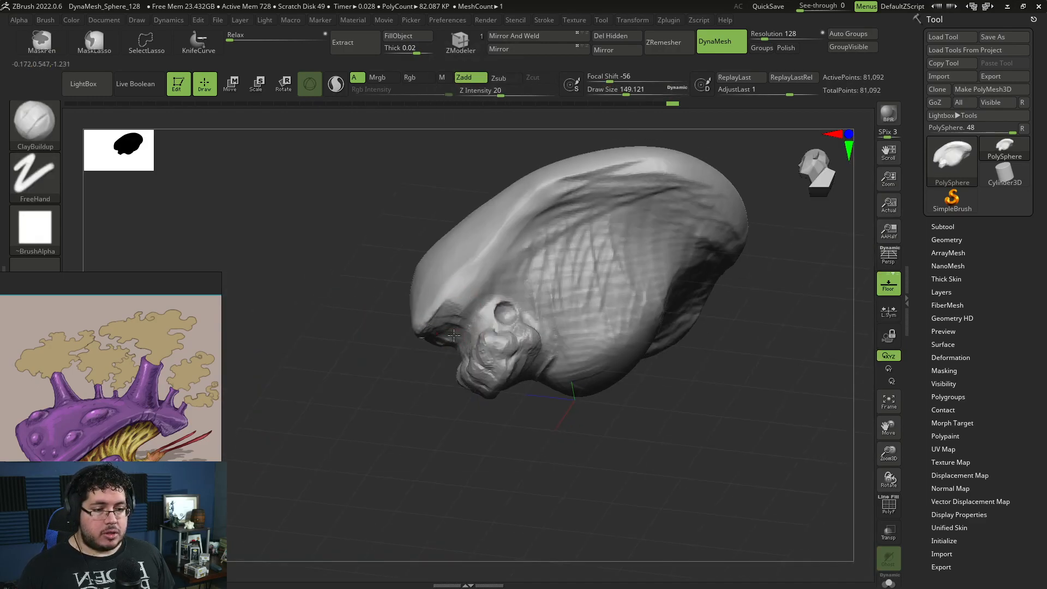
pyautogui.moveTo(441, 329)
pyautogui.mouseDown()
pyautogui.moveTo(465, 346)
pyautogui.moveTo(456, 312)
pyautogui.mouseUp()
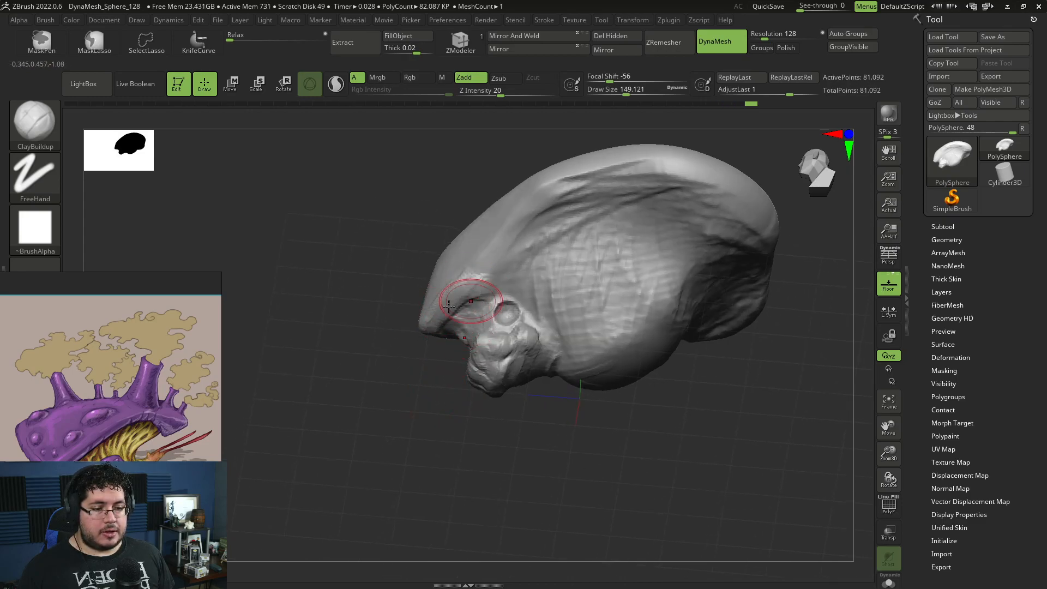
pyautogui.keyDown('shift'); pyautogui.moveTo(448, 376); pyautogui.dragTo(460, 420); pyautogui.keyUp('shift')
pyautogui.moveTo(549, 414)
pyautogui.mouseDown()
pyautogui.moveTo(543, 427)
pyautogui.moveTo(567, 422)
pyautogui.mouseUp()
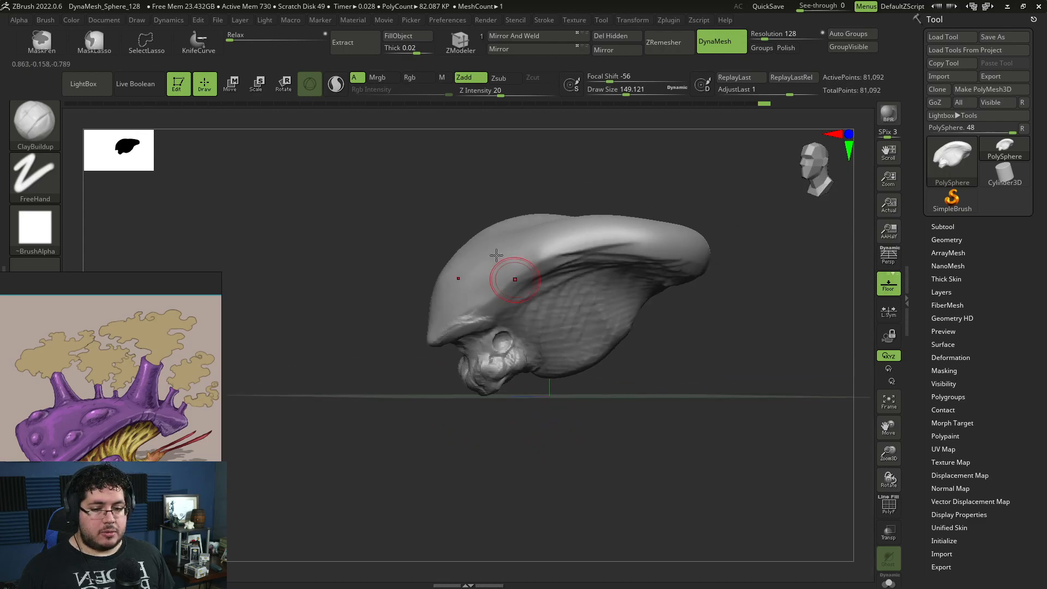
# Flatten the shell's front, sides and lower lip with TrimDynamic, reducing the draw size from about 324 to about 239
pyautogui.press('b')
pyautogui.press('t')
pyautogui.press('d')
pyautogui.moveTo(407, 289)
pyautogui.mouseDown()
pyautogui.moveTo(430, 310)
pyautogui.moveTo(450, 275)
pyautogui.mouseUp()
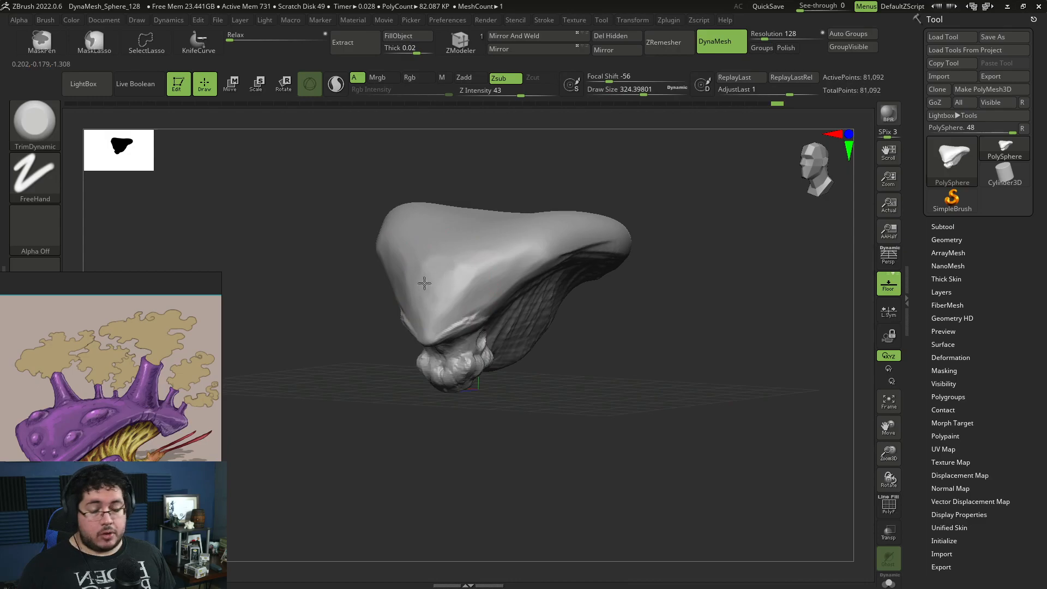
pyautogui.moveTo(482, 269); pyautogui.dragTo(500, 290)
pyautogui.moveTo(596, 321); pyautogui.dragTo(539, 307)
pyautogui.moveTo(498, 244); pyautogui.dragTo(478, 279)
pyautogui.press('space')
pyautogui.moveTo(417, 366)
pyautogui.mouseDown()
pyautogui.moveTo(433, 304)
pyautogui.moveTo(453, 324)
pyautogui.mouseUp()
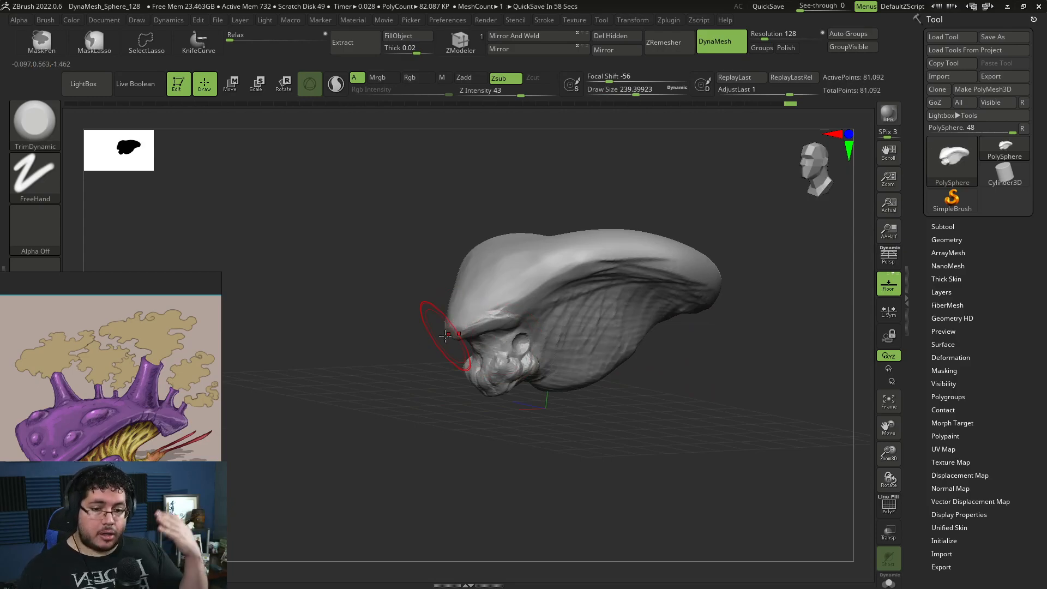
# Build up the belly on the creature's underside behind the head with ClayBuildup at a draw size of about 311
pyautogui.moveTo(582, 419); pyautogui.dragTo(586, 428)
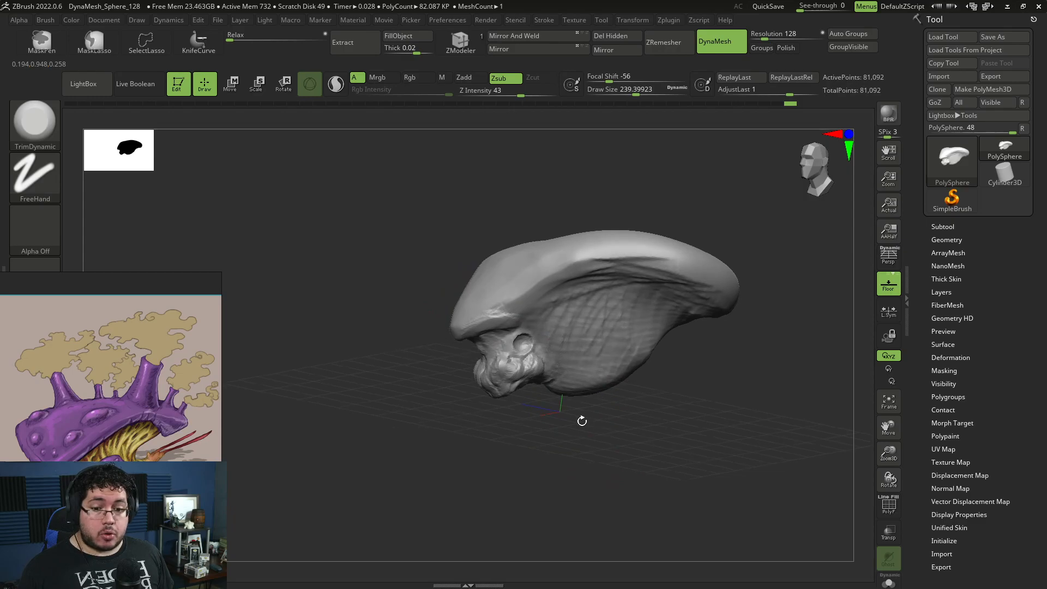
pyautogui.press('b')
pyautogui.press('c')
pyautogui.press('b')
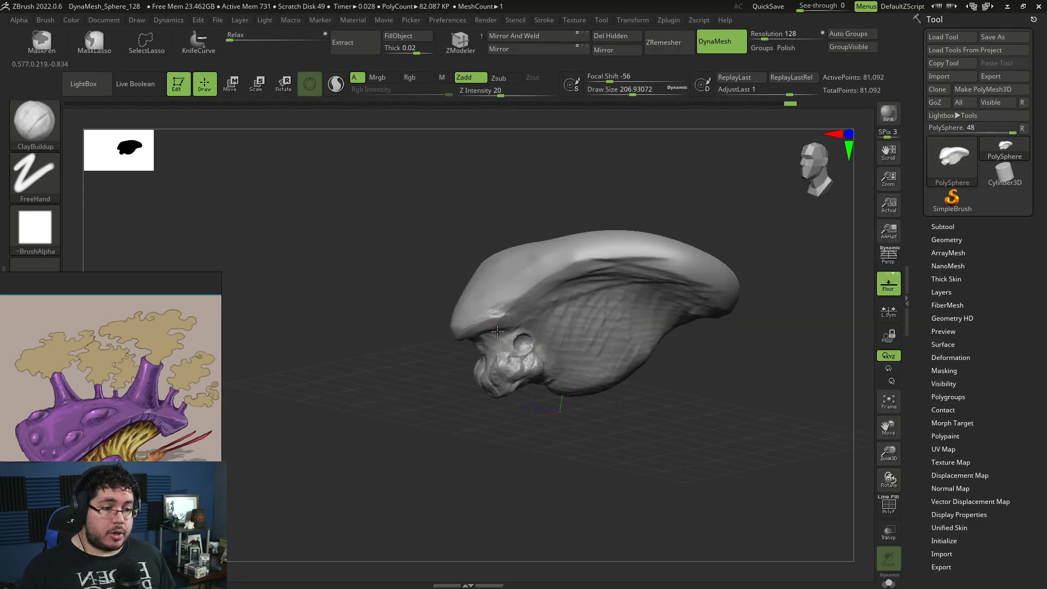
pyautogui.moveTo(614, 438)
pyautogui.keyDown('alt'); pyautogui.mouseDown()
pyautogui.moveTo(577, 391)
pyautogui.moveTo(566, 409)
pyautogui.mouseUp(); pyautogui.keyUp('alt')
pyautogui.moveTo(566, 409)
pyautogui.keyDown('alt'); pyautogui.mouseDown()
pyautogui.moveTo(554, 374)
pyautogui.moveTo(564, 389)
pyautogui.moveTo(542, 391)
pyautogui.moveTo(554, 332)
pyautogui.moveTo(535, 284)
pyautogui.moveTo(533, 305)
pyautogui.moveTo(559, 262)
pyautogui.moveTo(571, 309)
pyautogui.mouseUp(); pyautogui.keyUp('alt')
pyautogui.keyDown('alt'); pyautogui.moveTo(598, 358); pyautogui.dragTo(583, 370); pyautogui.keyUp('alt')
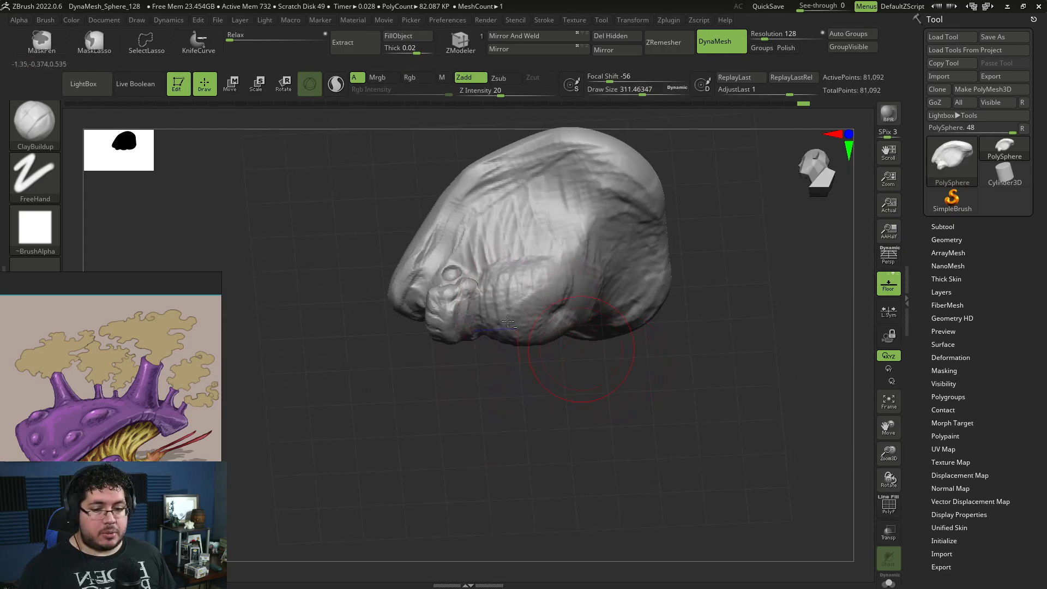
# Pull a long tapered tail out of the body's rear with the Move brush and curve it at a draw size of about 408
pyautogui.moveTo(627, 414); pyautogui.dragTo(622, 339)
pyautogui.press('b')
pyautogui.press('m')
pyautogui.press('v')
pyautogui.moveTo(532, 276); pyautogui.dragTo(667, 269)
pyautogui.moveTo(704, 256)
pyautogui.mouseDown()
pyautogui.moveTo(708, 283)
pyautogui.moveTo(688, 272)
pyautogui.moveTo(641, 311)
pyautogui.mouseUp()
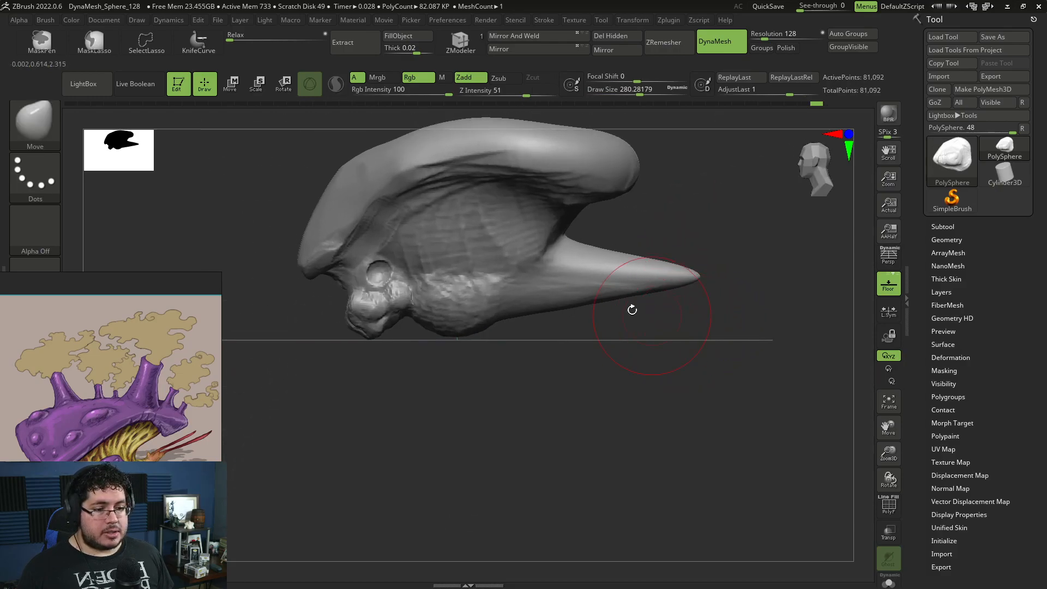
pyautogui.press('space')
pyautogui.moveTo(580, 268)
pyautogui.mouseDown()
pyautogui.moveTo(591, 268)
pyautogui.moveTo(529, 321)
pyautogui.moveTo(537, 328)
pyautogui.mouseUp()
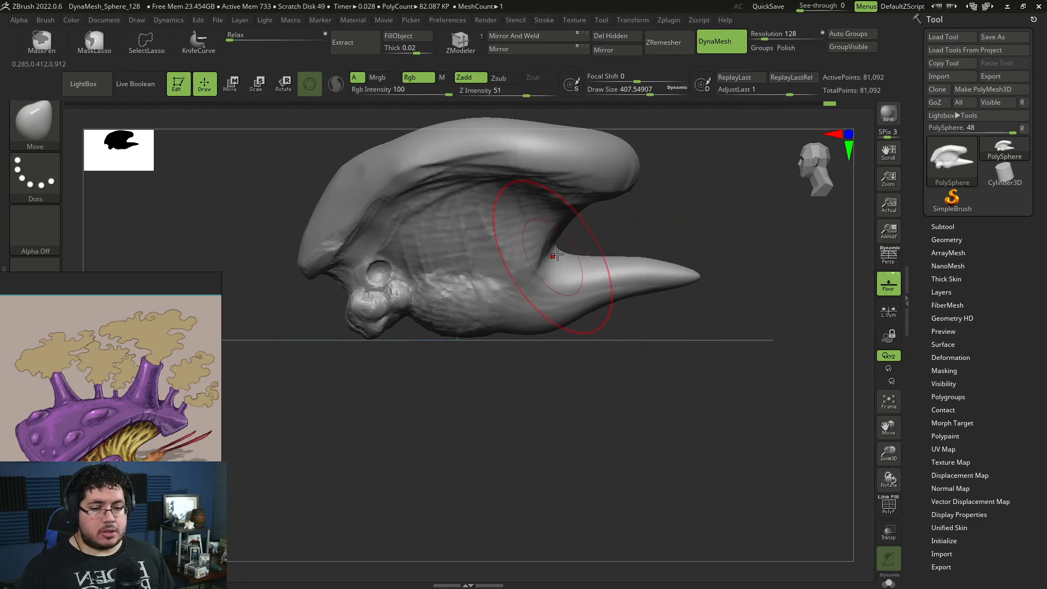
# Sculpt the hollow between the shell's rear overhang and the tail base with ClayBuildup at a draw size of about 344
pyautogui.press('b')
pyautogui.press('c')
pyautogui.press('b')
pyautogui.press('space')
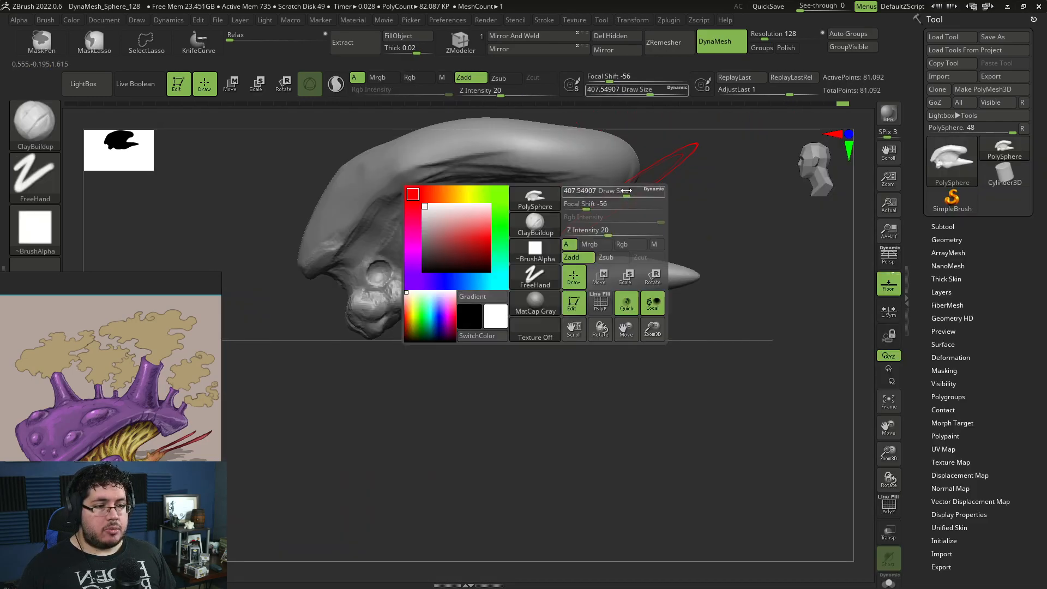
pyautogui.moveTo(532, 217)
pyautogui.mouseDown()
pyautogui.moveTo(483, 245)
pyautogui.moveTo(532, 251)
pyautogui.moveTo(524, 231)
pyautogui.moveTo(575, 240)
pyautogui.mouseUp()
pyautogui.moveTo(632, 214)
pyautogui.keyDown('shift'); pyautogui.mouseDown(button='right')
pyautogui.moveTo(566, 206)
pyautogui.moveTo(568, 217)
pyautogui.moveTo(486, 284)
pyautogui.mouseUp(button='right'); pyautogui.keyUp('shift')
pyautogui.press('space')
pyautogui.moveTo(578, 215); pyautogui.dragTo(571, 215)
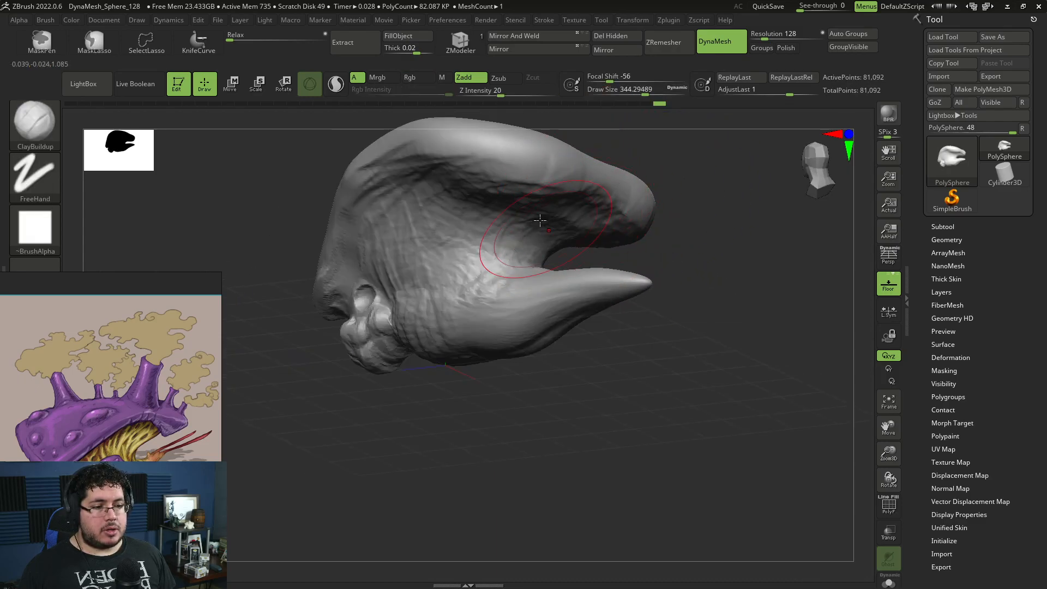
# Refine the transition from the belly into the tail with ClayBuildup, reducing the draw size to about 120
pyautogui.press('space')
pyautogui.moveTo(517, 234); pyautogui.dragTo(505, 234)
pyautogui.moveTo(645, 218)
pyautogui.mouseDown(button='right')
pyautogui.moveTo(658, 172)
pyautogui.moveTo(642, 231)
pyautogui.mouseUp(button='right')
pyautogui.press('space')
pyautogui.moveTo(586, 203); pyautogui.dragTo(567, 203)
pyautogui.moveTo(605, 245)
pyautogui.mouseDown(button='right')
pyautogui.moveTo(666, 223)
pyautogui.moveTo(622, 261)
pyautogui.mouseUp(button='right')
pyautogui.press('space')
pyautogui.moveTo(622, 260); pyautogui.dragTo(591, 270)
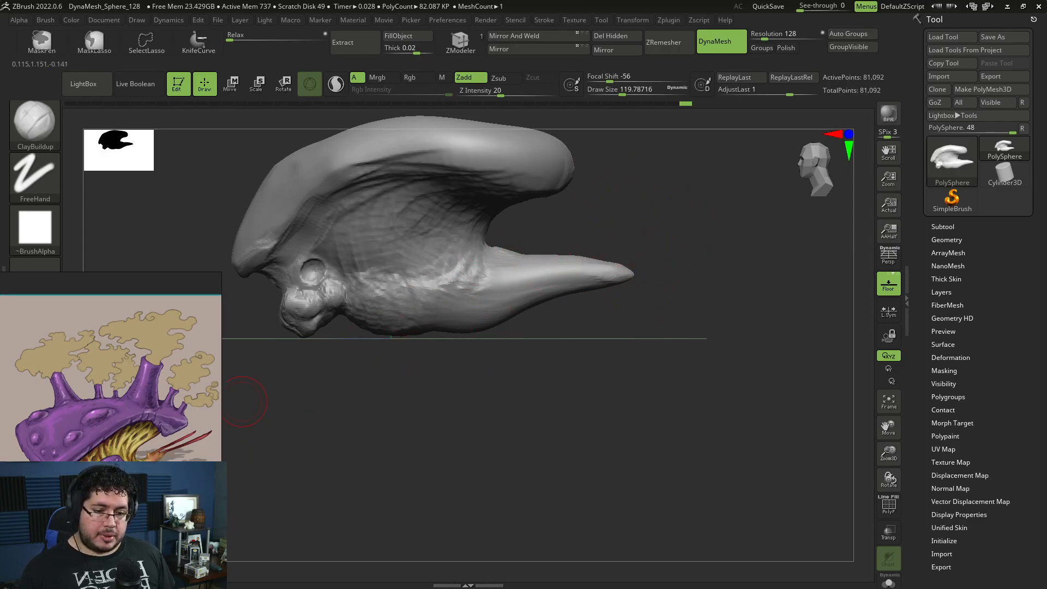
pyautogui.moveTo(581, 312)
pyautogui.mouseDown()
pyautogui.moveTo(554, 332)
pyautogui.moveTo(431, 308)
pyautogui.mouseUp()
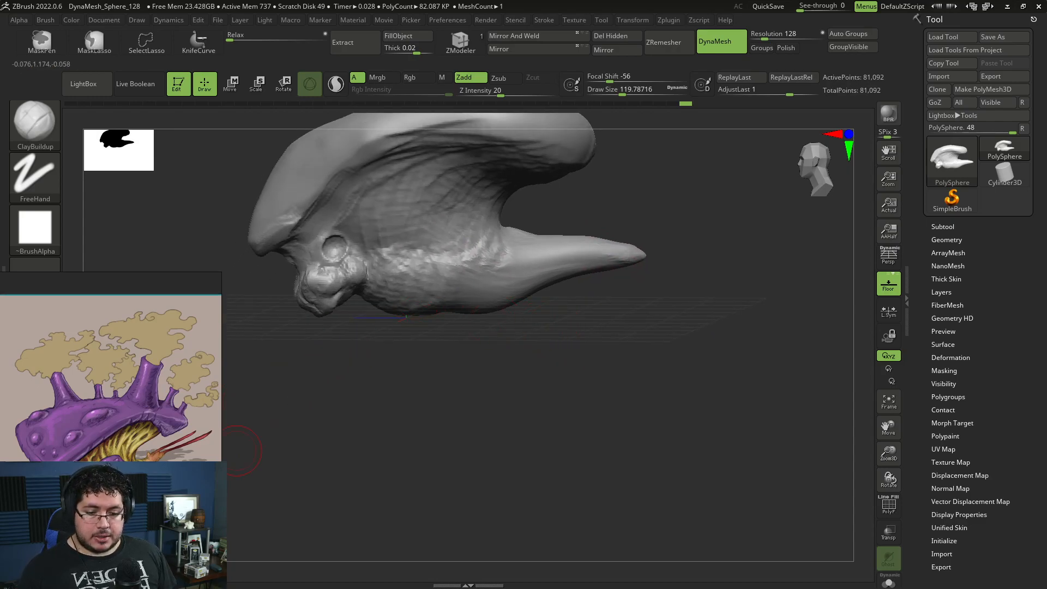
# Mask three round leg spots along the body's lower side at a draw size of about 68, then clear the mask and remesh with DynaMesh
pyautogui.press('space')
pyautogui.press('ctrl')
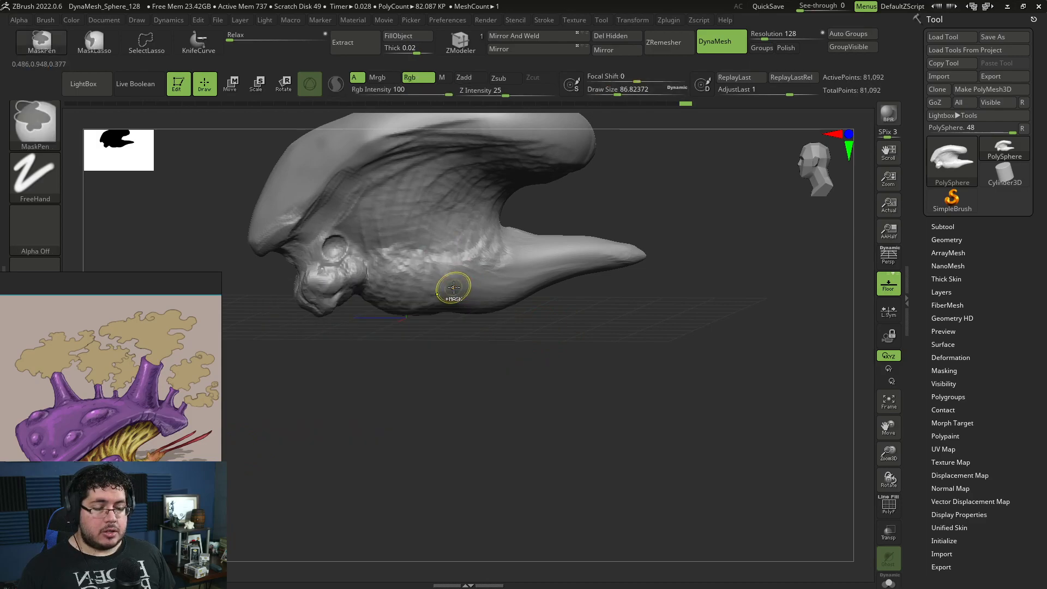
pyautogui.moveTo(456, 332)
pyautogui.keyDown('shift'); pyautogui.mouseDown()
pyautogui.moveTo(458, 322)
pyautogui.moveTo(473, 338)
pyautogui.mouseUp(); pyautogui.keyUp('shift')
pyautogui.moveTo(464, 299)
pyautogui.keyDown('ctrl'); pyautogui.mouseDown()
pyautogui.moveTo(455, 302)
pyautogui.moveTo(489, 284)
pyautogui.moveTo(512, 296)
pyautogui.mouseUp(); pyautogui.keyUp('ctrl')
pyautogui.press('space')
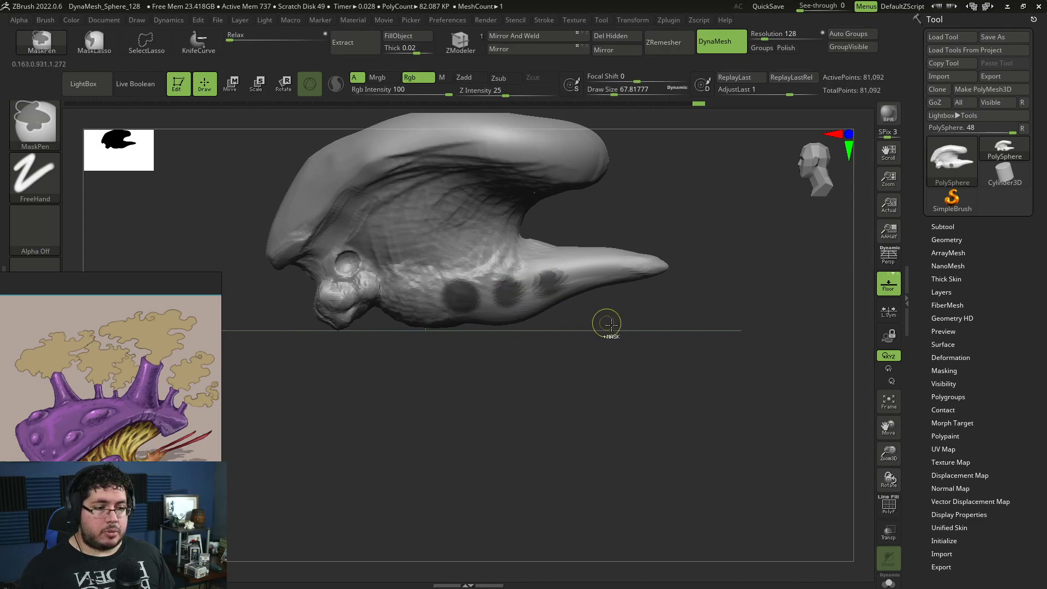
pyautogui.keyDown('ctrl'); pyautogui.moveTo(633, 351); pyautogui.dragTo(634, 358); pyautogui.keyUp('ctrl')
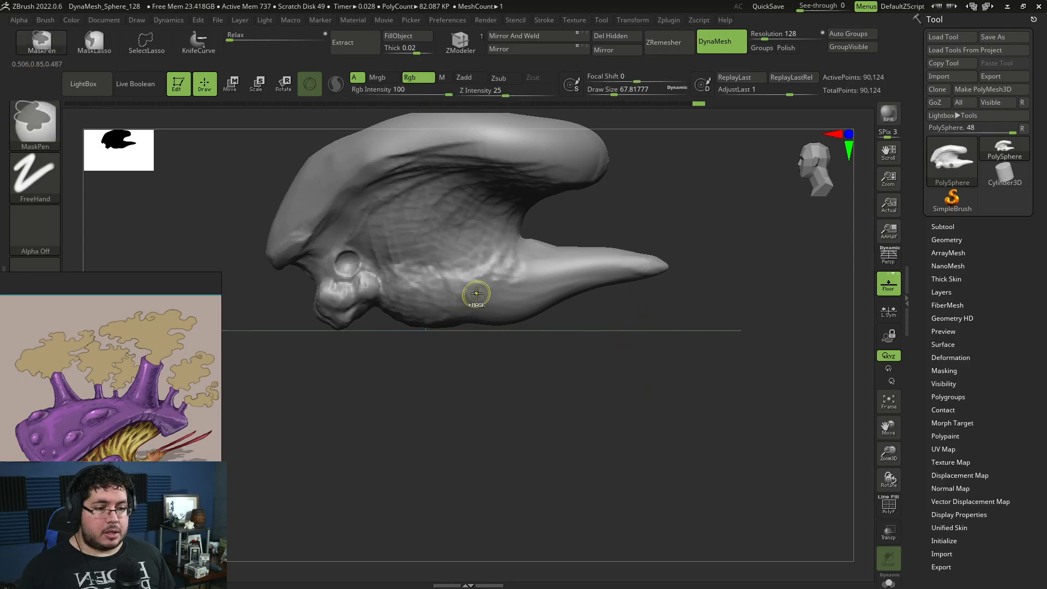
# Mask the three round leg spots on the remeshed body, invert the mask and extrude the spots sideways with the gizmo
pyautogui.hotkey('ctrl', 'z')
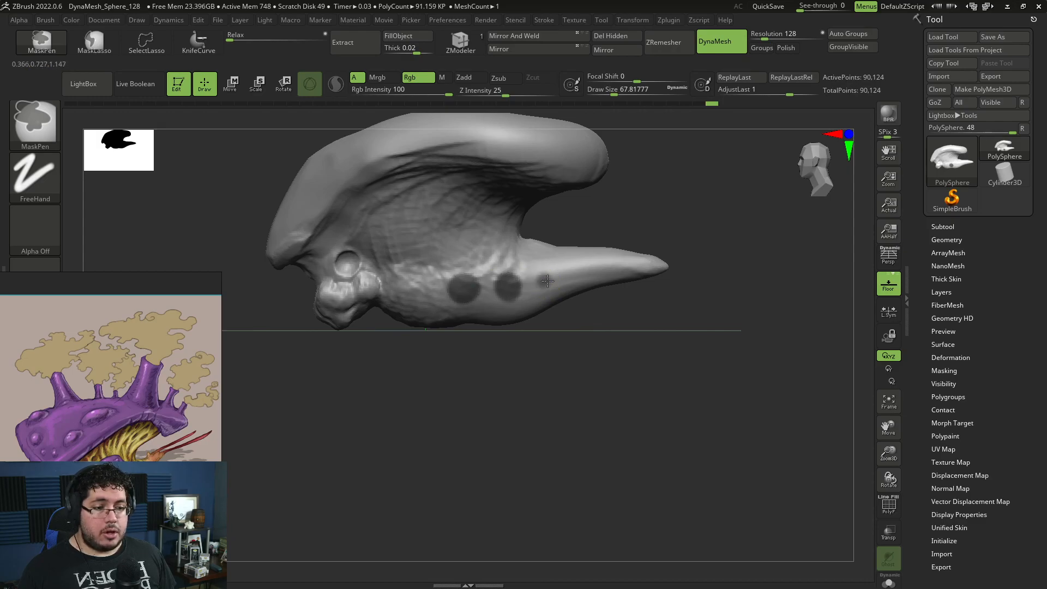
pyautogui.moveTo(576, 335)
pyautogui.mouseDown()
pyautogui.moveTo(606, 297)
pyautogui.moveTo(606, 312)
pyautogui.moveTo(559, 268)
pyautogui.mouseUp()
pyautogui.press('w')
pyautogui.press('q')
pyautogui.press('w')
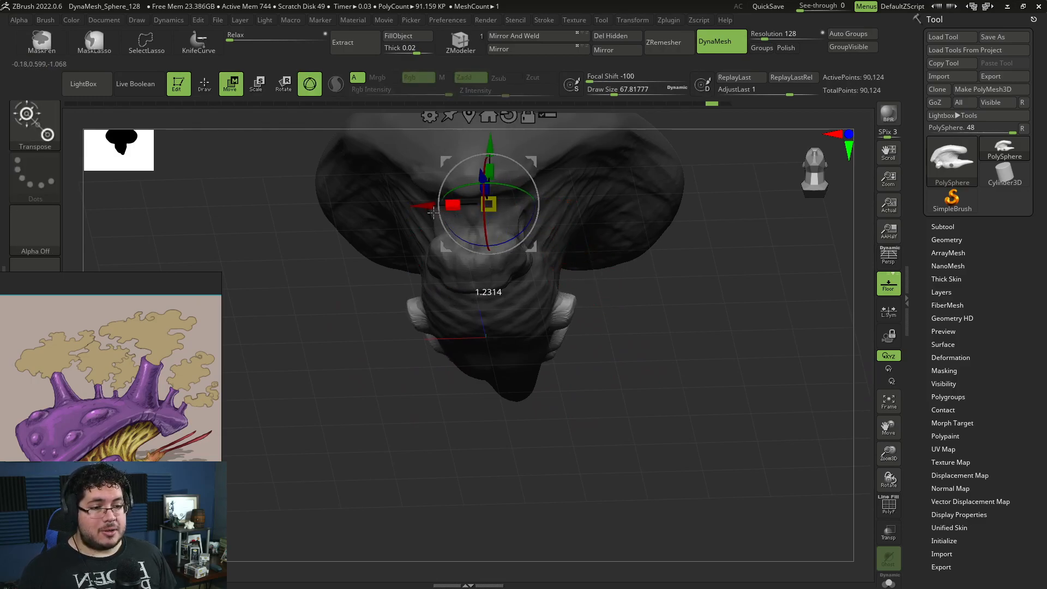
pyautogui.press('q')
pyautogui.keyDown('shift'); pyautogui.moveTo(622, 335); pyautogui.dragTo(580, 288); pyautogui.keyUp('shift')
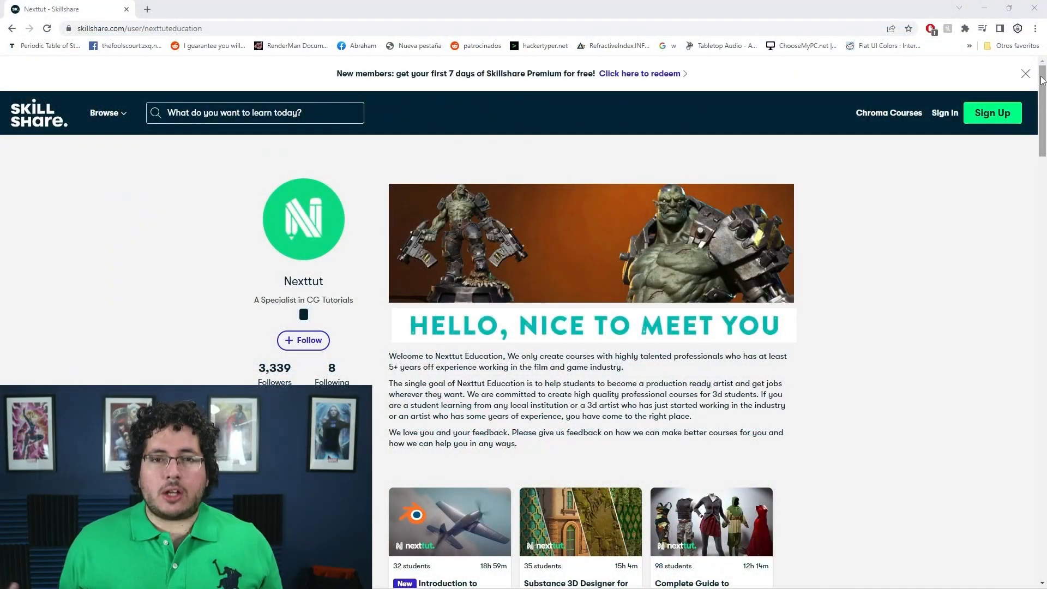
pyautogui.moveTo(1042, 81); pyautogui.dragTo(1042, 102)
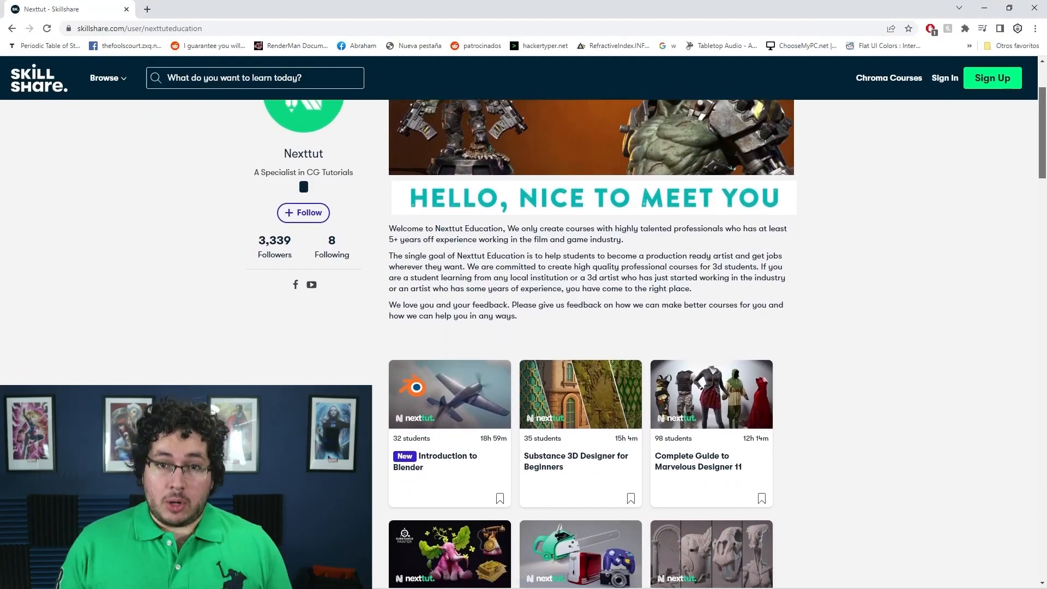
pyautogui.scroll(-3, 524, 344)
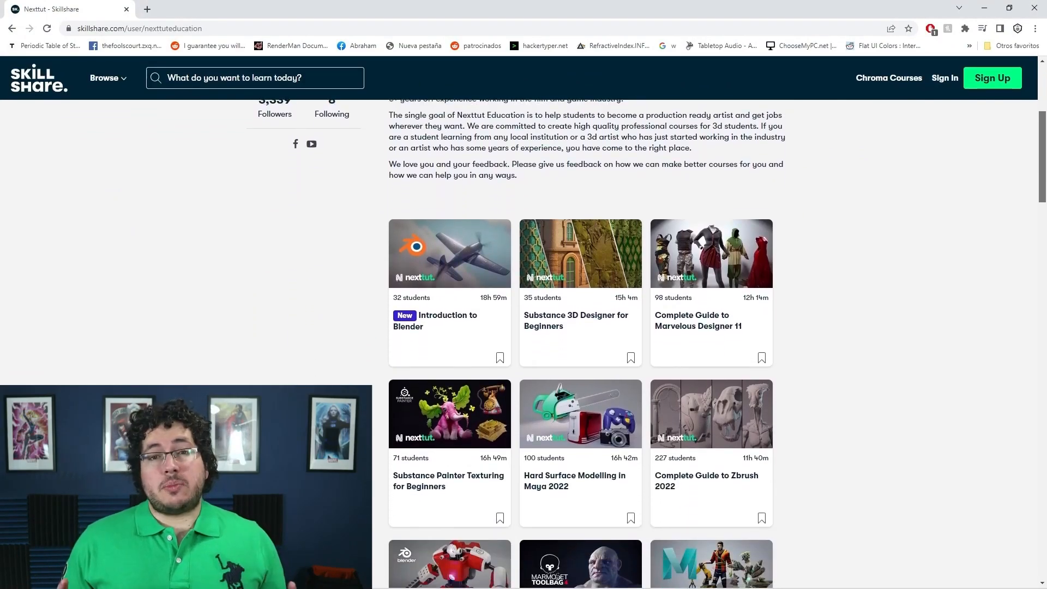
pyautogui.scroll(-1, 523, 344)
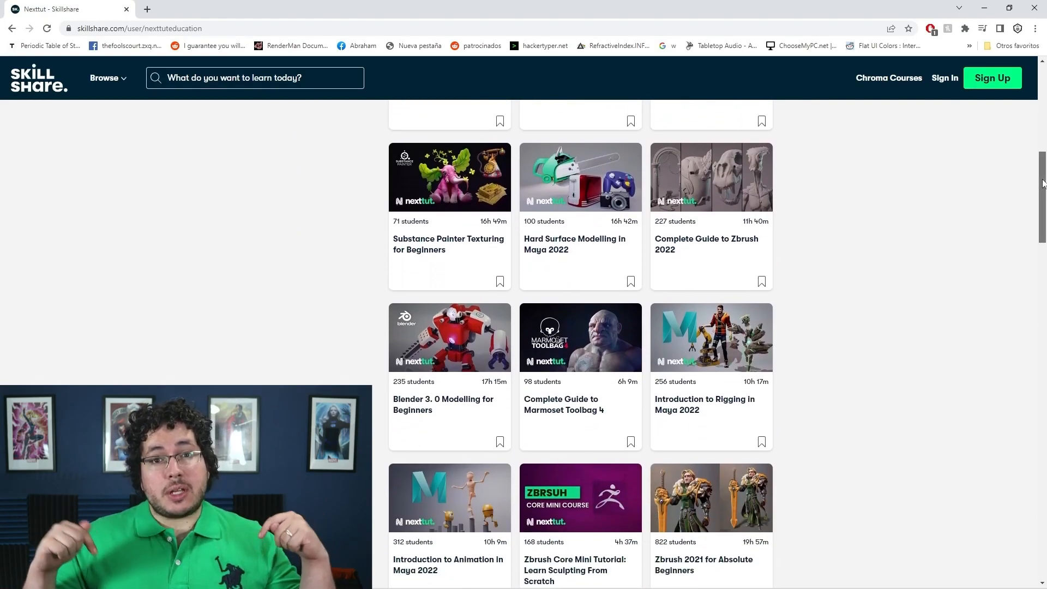
pyautogui.moveTo(1041, 202); pyautogui.dragTo(1017, 313)
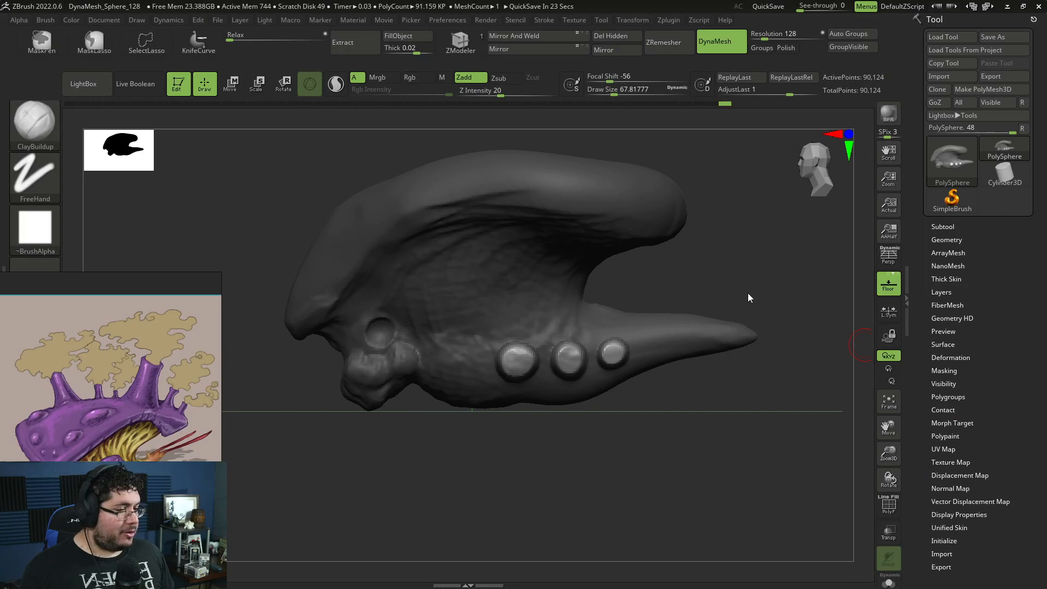
# Move the unmasked leg stubs downward and outward with the gizmo, then clear the mask and remesh with DynaMesh
pyautogui.moveTo(747, 293)
pyautogui.keyDown('alt'); pyautogui.mouseDown()
pyautogui.moveTo(739, 265)
pyautogui.moveTo(737, 300)
pyautogui.mouseUp(); pyautogui.keyUp('alt')
pyautogui.press('w')
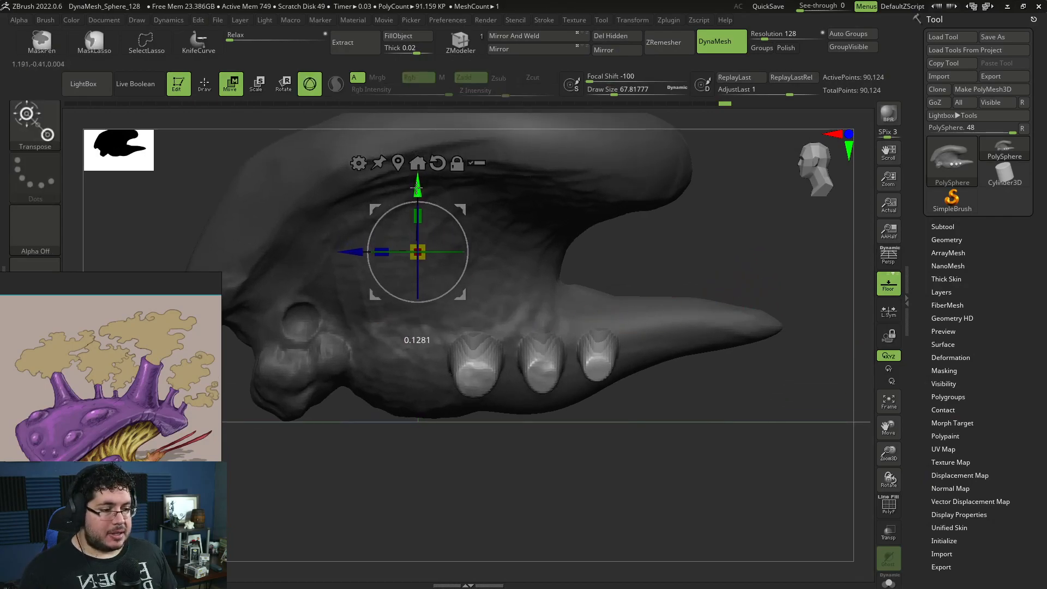
pyautogui.moveTo(669, 218)
pyautogui.mouseDown()
pyautogui.moveTo(641, 262)
pyautogui.moveTo(666, 221)
pyautogui.mouseUp()
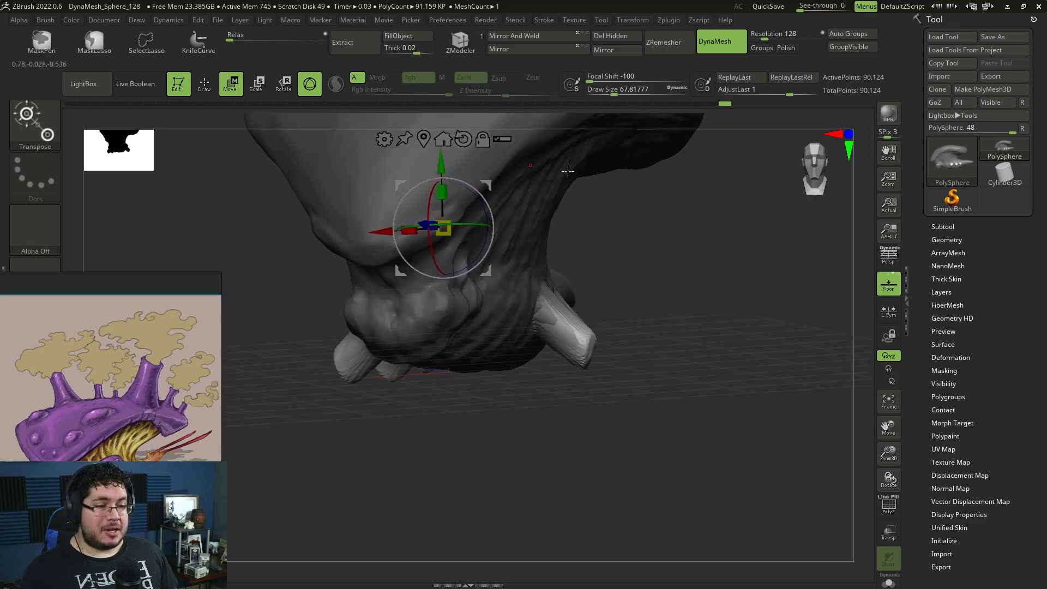
pyautogui.keyDown('shift'); pyautogui.moveTo(491, 164); pyautogui.dragTo(550, 169); pyautogui.keyUp('shift')
pyautogui.moveTo(446, 166); pyautogui.dragTo(446, 174)
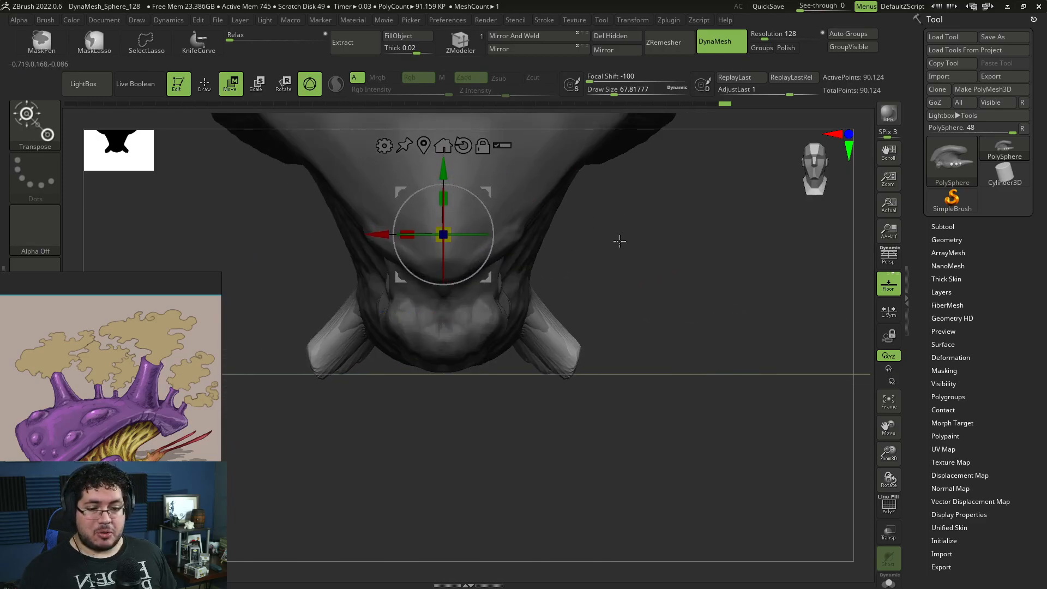
pyautogui.keyDown('shift'); pyautogui.moveTo(620, 242); pyautogui.dragTo(573, 240); pyautogui.keyUp('shift')
pyautogui.press('q')
pyautogui.moveTo(619, 273); pyautogui.dragTo(713, 375)
# Bend the leg stubs' tips downward with the Move brush, reducing the draw size from about 245 to about 158
pyautogui.press('b')
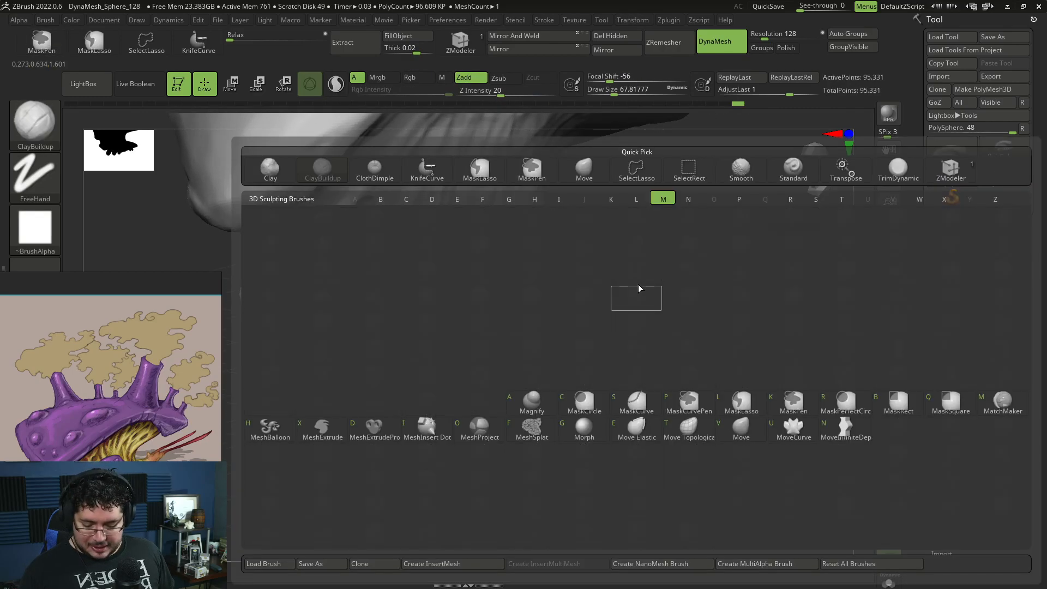
pyautogui.press('m')
pyautogui.press('v')
pyautogui.press('space')
pyautogui.press('space')
pyautogui.moveTo(548, 290); pyautogui.dragTo(566, 289)
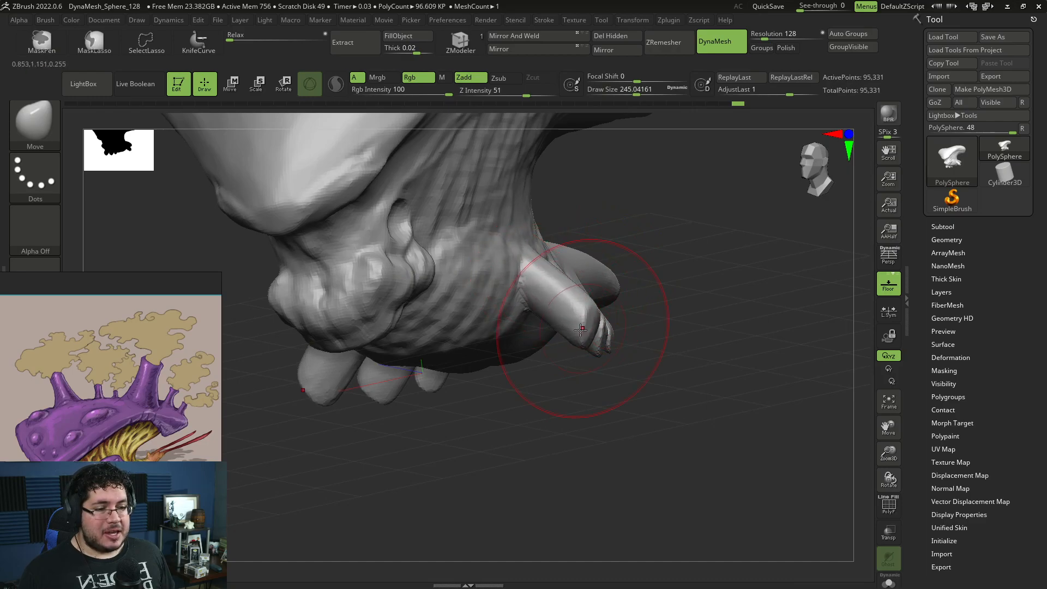
pyautogui.press('space')
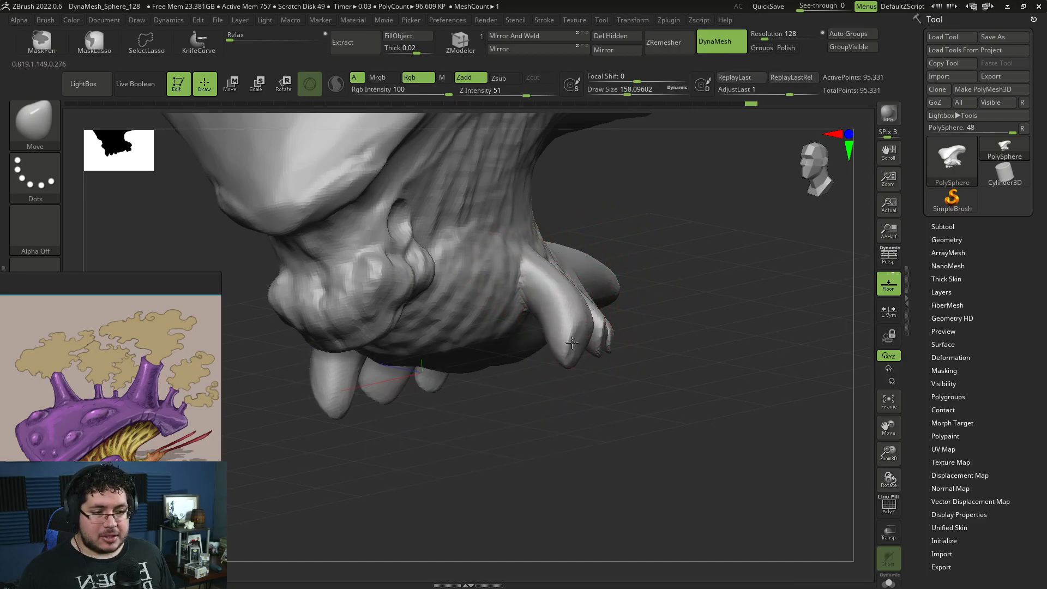
pyautogui.moveTo(590, 331)
pyautogui.keyDown('shift'); pyautogui.mouseDown()
pyautogui.moveTo(624, 350)
pyautogui.moveTo(661, 329)
pyautogui.moveTo(669, 360)
pyautogui.mouseUp(); pyautogui.keyUp('shift')
# Adjust the legs and the tail's curve in side view with the Move brush at draw sizes of about 372 and 234
pyautogui.press('space')
pyautogui.moveTo(733, 325); pyautogui.dragTo(736, 342)
pyautogui.moveTo(805, 323)
pyautogui.keyDown('alt'); pyautogui.mouseDown()
pyautogui.moveTo(746, 339)
pyautogui.moveTo(764, 325)
pyautogui.moveTo(693, 334)
pyautogui.mouseUp(); pyautogui.keyUp('alt')
pyautogui.press('space')
pyautogui.press('space')
pyautogui.moveTo(609, 238); pyautogui.dragTo(620, 255)
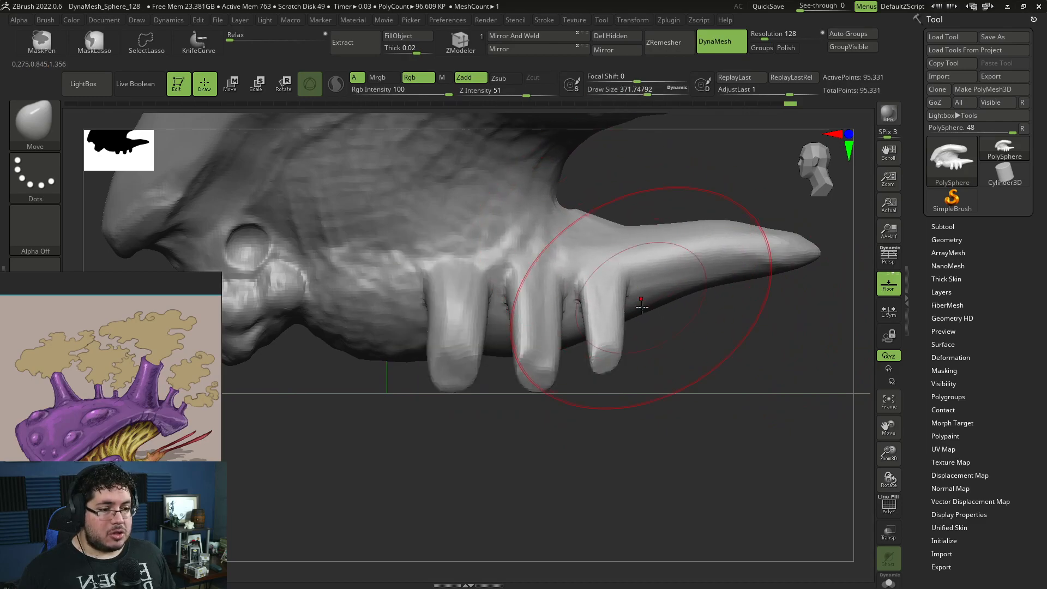
pyautogui.press('space')
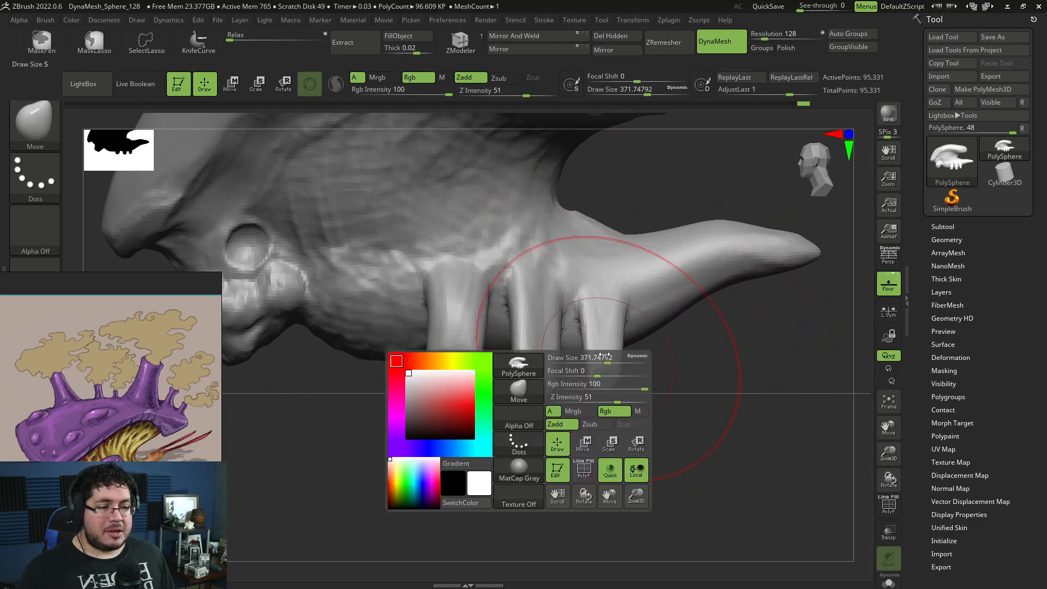
pyautogui.moveTo(606, 356); pyautogui.dragTo(600, 358)
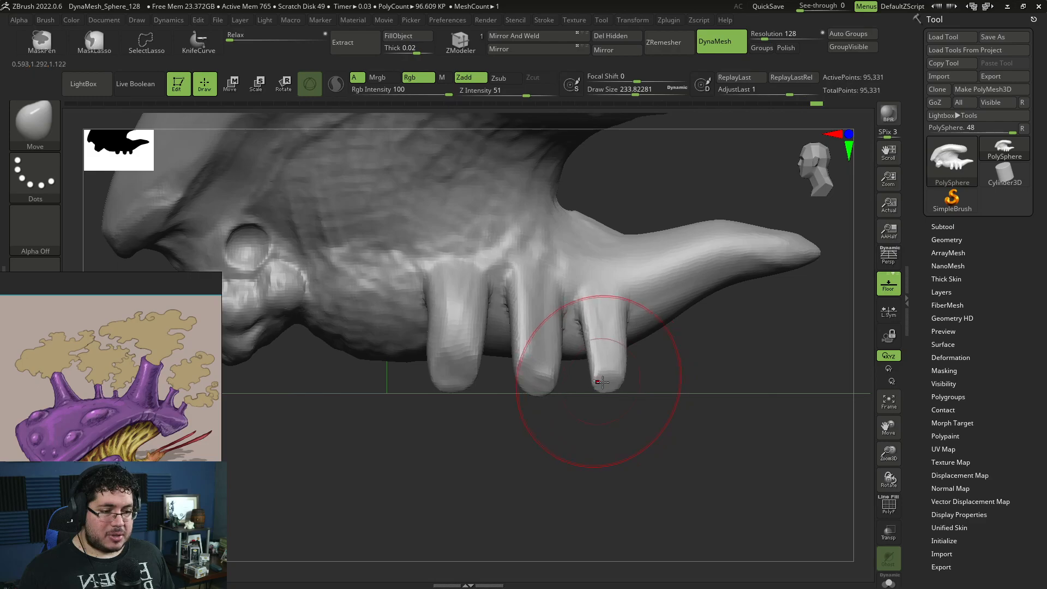
# Shape the legs' spread and tips from behind and the side with the Move brush at a draw size of about 136
pyautogui.moveTo(559, 375)
pyautogui.mouseDown(button='right')
pyautogui.moveTo(611, 355)
pyautogui.moveTo(572, 327)
pyautogui.mouseUp(button='right')
pyautogui.press('space')
pyautogui.moveTo(605, 325)
pyautogui.mouseDown()
pyautogui.moveTo(594, 324)
pyautogui.moveTo(580, 354)
pyautogui.moveTo(598, 338)
pyautogui.moveTo(570, 298)
pyautogui.mouseUp()
pyautogui.press('space')
pyautogui.press('space')
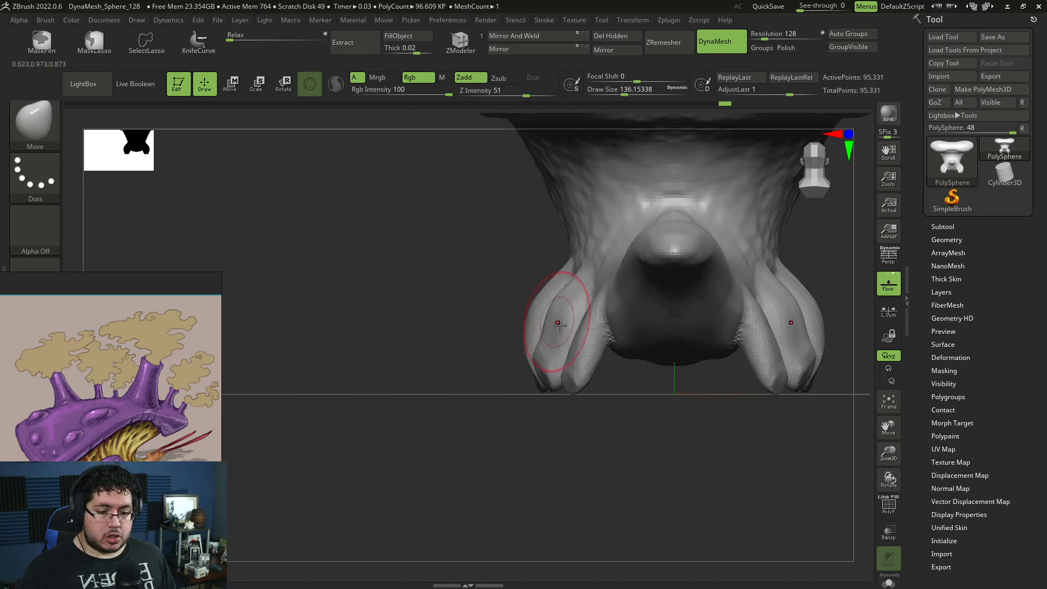
pyautogui.moveTo(500, 393); pyautogui.dragTo(546, 368)
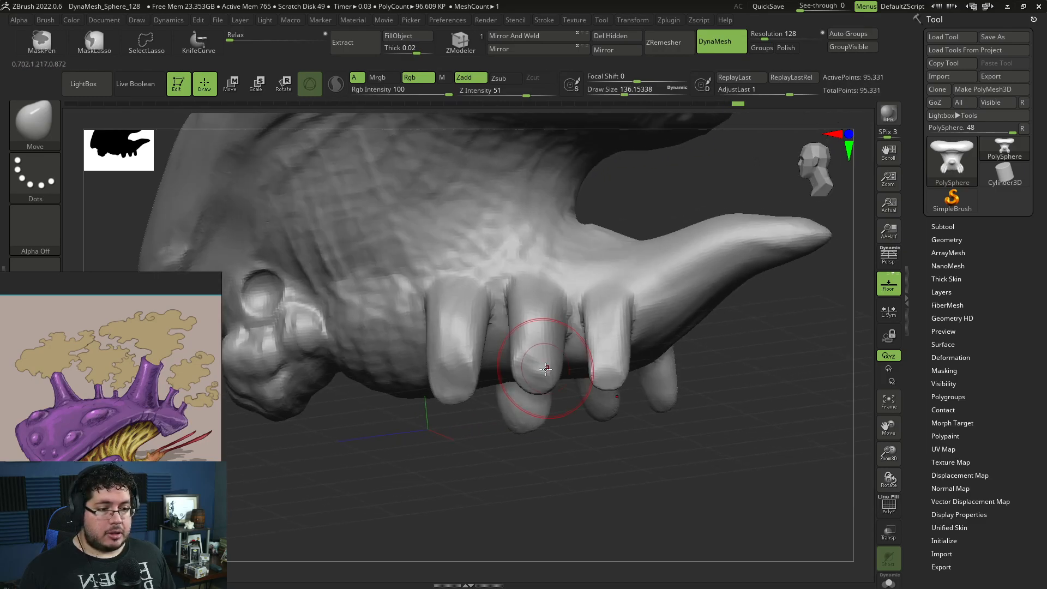
pyautogui.moveTo(669, 456); pyautogui.dragTo(606, 341)
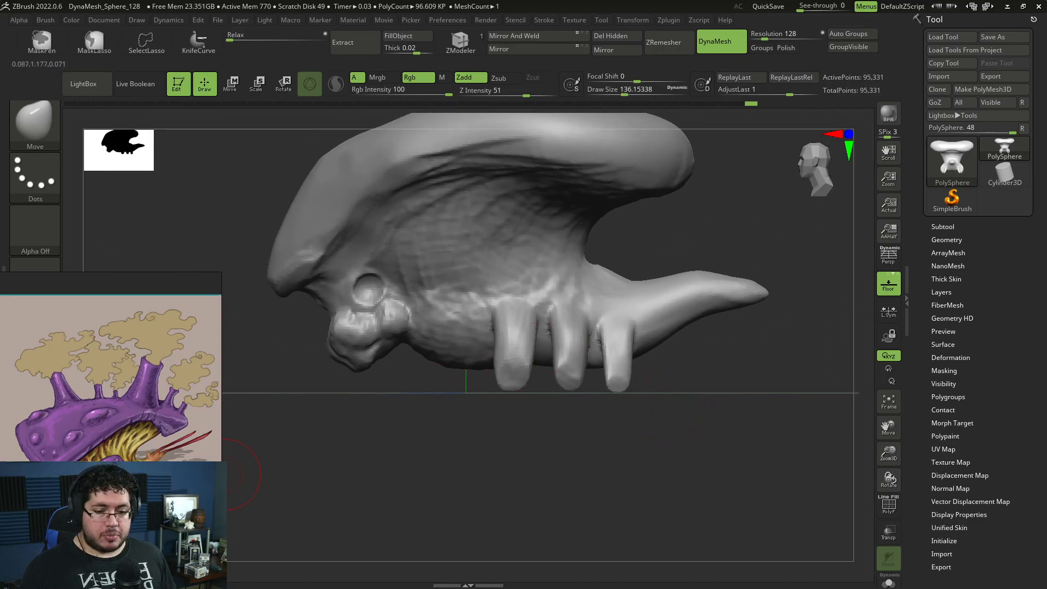
# Adjust the head and neck forms from the underside with the Move brush at a draw size of about 192
pyautogui.moveTo(376, 416); pyautogui.dragTo(439, 361)
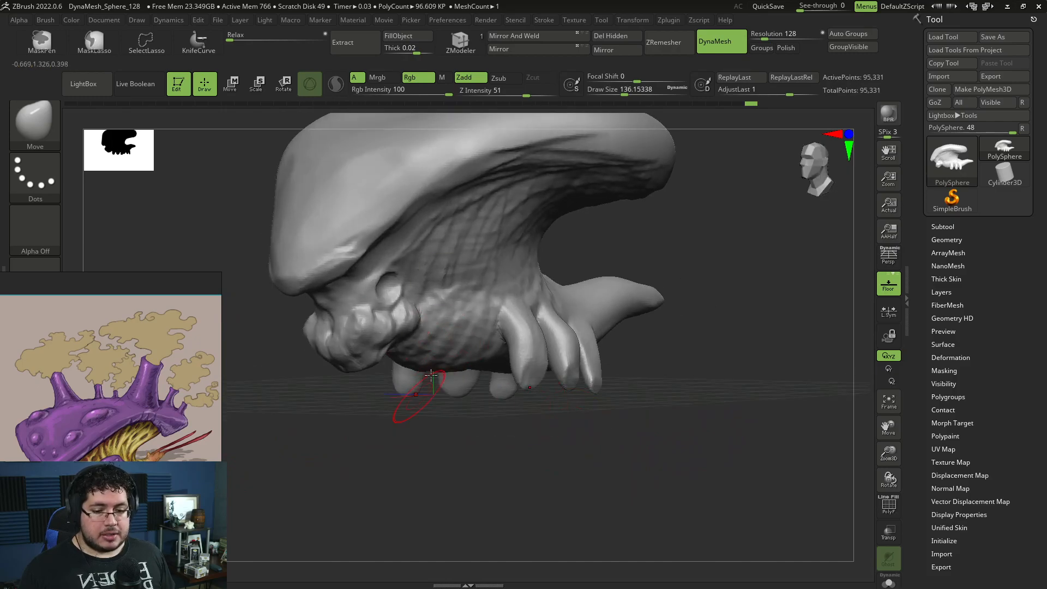
pyautogui.moveTo(431, 436); pyautogui.dragTo(438, 410)
pyautogui.press('space')
pyautogui.moveTo(454, 298); pyautogui.dragTo(448, 297)
pyautogui.moveTo(463, 432)
pyautogui.mouseDown()
pyautogui.moveTo(470, 417)
pyautogui.moveTo(682, 297)
pyautogui.moveTo(680, 241)
pyautogui.moveTo(691, 253)
pyautogui.moveTo(720, 253)
pyautogui.moveTo(739, 218)
pyautogui.moveTo(731, 316)
pyautogui.moveTo(693, 309)
pyautogui.moveTo(699, 264)
pyautogui.moveTo(523, 227)
pyautogui.moveTo(532, 233)
pyautogui.mouseUp()
pyautogui.press('b')
pyautogui.press('m')
pyautogui.press('v')
pyautogui.press('space')
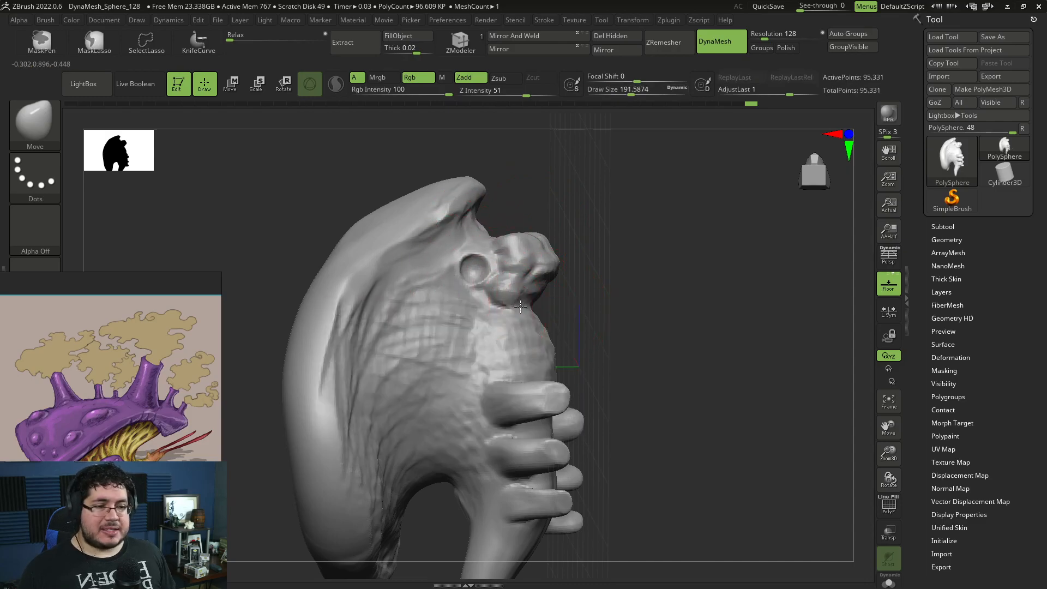
pyautogui.moveTo(596, 274)
pyautogui.keyDown('shift'); pyautogui.mouseDown()
pyautogui.moveTo(456, 451)
pyautogui.moveTo(507, 306)
pyautogui.mouseUp(); pyautogui.keyUp('shift')
pyautogui.keyDown('alt'); pyautogui.moveTo(691, 257); pyautogui.dragTo(692, 222); pyautogui.keyUp('alt')
# Carve creases into the head's underside and the belly with the DamStandard brush at a draw size of about 116
pyautogui.press('b')
pyautogui.press('d')
pyautogui.press('s')
pyautogui.press('space')
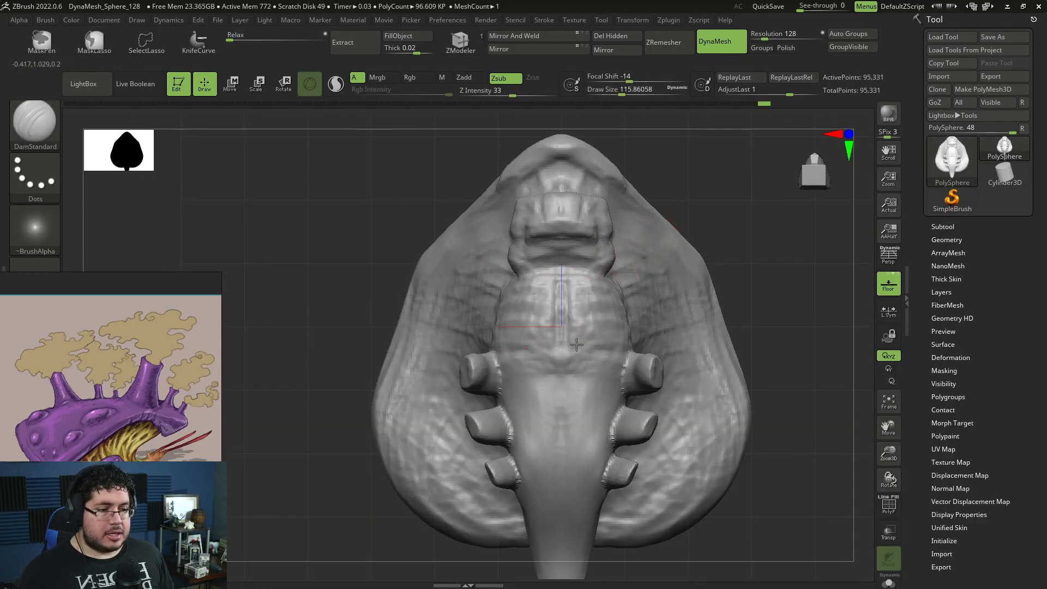
pyautogui.moveTo(707, 239); pyautogui.dragTo(572, 355)
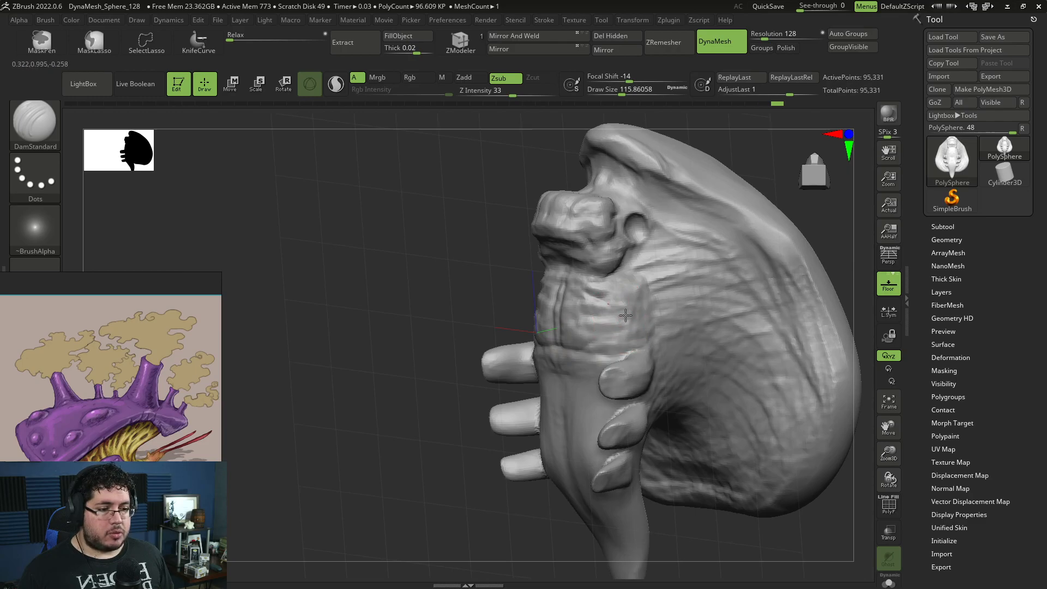
pyautogui.moveTo(516, 374); pyautogui.dragTo(568, 329, button='right')
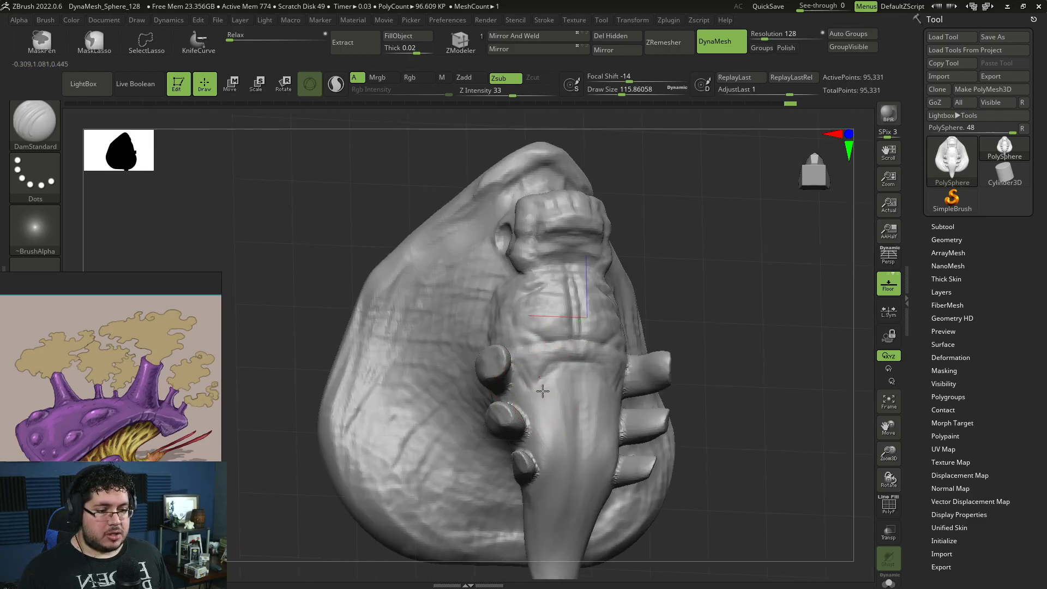
pyautogui.moveTo(562, 385)
pyautogui.mouseDown(button='right')
pyautogui.moveTo(576, 391)
pyautogui.moveTo(715, 333)
pyautogui.mouseUp(button='right')
pyautogui.moveTo(524, 401); pyautogui.dragTo(603, 330, button='right')
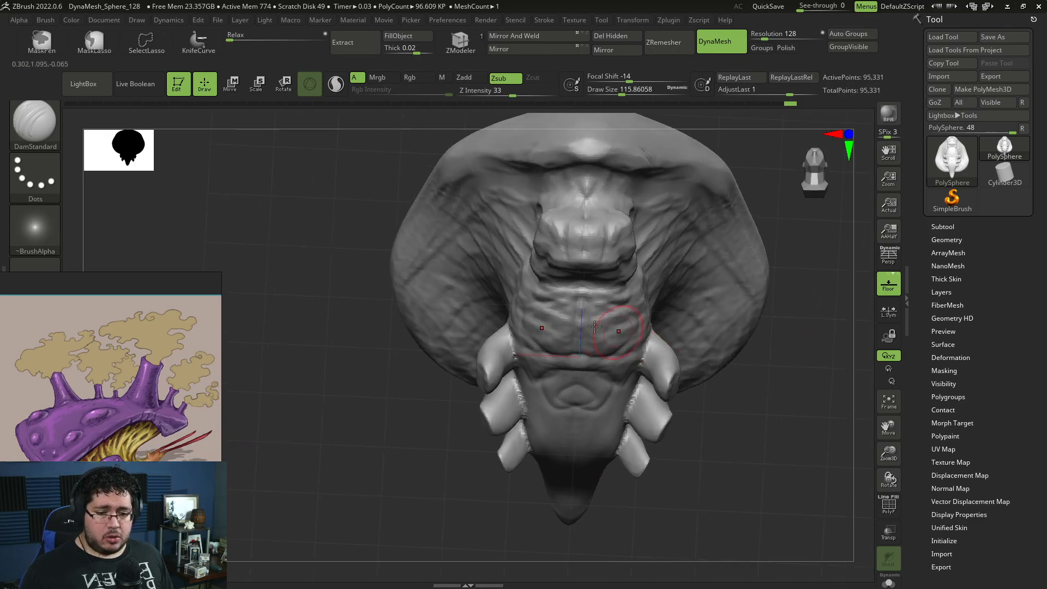
pyautogui.moveTo(425, 401); pyautogui.dragTo(451, 347, button='right')
# Adjust the body and shell forms with the Move brush from several angles and smooth the shell's surface
pyautogui.press('b')
pyautogui.press('m')
pyautogui.press('v')
pyautogui.press('space')
pyautogui.press('space')
pyautogui.moveTo(622, 340); pyautogui.dragTo(666, 329)
pyautogui.moveTo(709, 344)
pyautogui.mouseDown(button='right')
pyautogui.moveTo(655, 355)
pyautogui.moveTo(649, 436)
pyautogui.mouseUp(button='right')
pyautogui.press('space')
pyautogui.moveTo(350, 306); pyautogui.dragTo(364, 306)
pyautogui.moveTo(437, 227)
pyautogui.mouseDown()
pyautogui.moveTo(439, 268)
pyautogui.moveTo(459, 244)
pyautogui.mouseUp()
pyautogui.moveTo(398, 252)
pyautogui.mouseDown()
pyautogui.moveTo(491, 240)
pyautogui.moveTo(465, 235)
pyautogui.mouseUp()
pyautogui.press('space')
pyautogui.moveTo(654, 436); pyautogui.dragTo(725, 469, button='right')
pyautogui.moveTo(431, 210)
pyautogui.keyDown('shift'); pyautogui.mouseDown()
pyautogui.moveTo(434, 231)
pyautogui.moveTo(379, 248)
pyautogui.moveTo(447, 221)
pyautogui.mouseUp(); pyautogui.keyUp('shift')
# Flatten the shell's top and sides into broad planes with the TrimDynamic brush at a draw size of about 453
pyautogui.press('b')
pyautogui.press('t')
pyautogui.press('d')
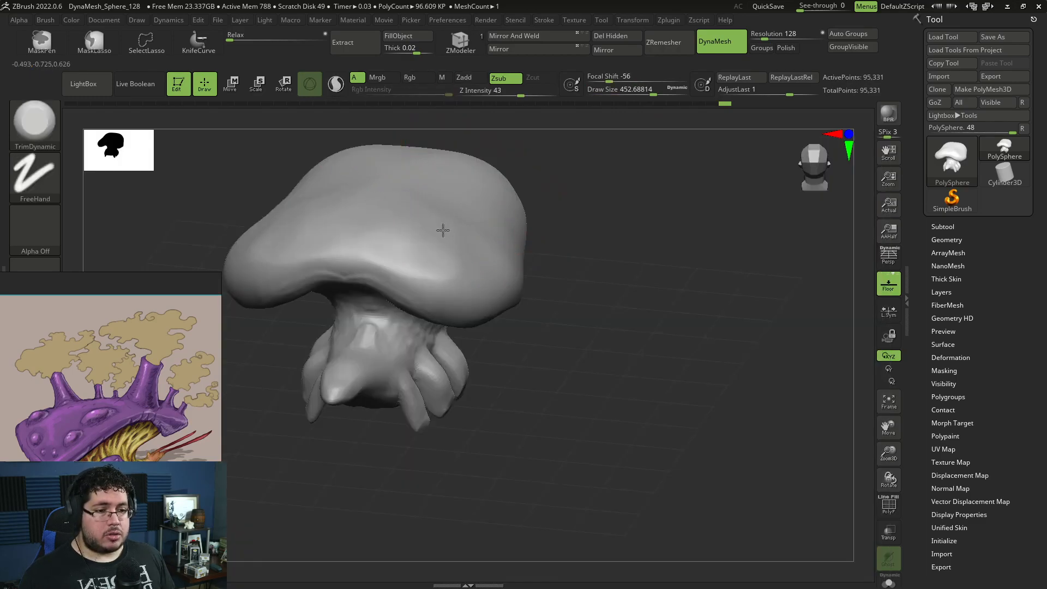
pyautogui.moveTo(627, 229); pyautogui.dragTo(524, 213)
pyautogui.moveTo(456, 195); pyautogui.dragTo(495, 203)
pyautogui.moveTo(721, 204)
pyautogui.keyDown('shift'); pyautogui.mouseDown()
pyautogui.moveTo(692, 225)
pyautogui.moveTo(713, 224)
pyautogui.moveTo(605, 229)
pyautogui.mouseUp(); pyautogui.keyUp('shift')
pyautogui.moveTo(458, 238)
pyautogui.mouseDown()
pyautogui.moveTo(397, 262)
pyautogui.moveTo(417, 232)
pyautogui.mouseUp()
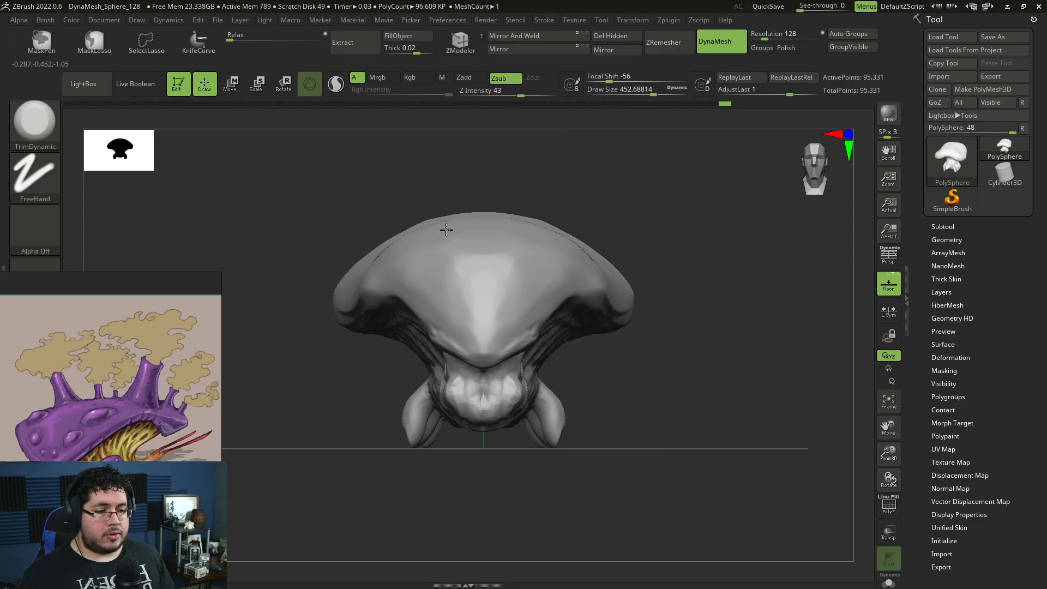
pyautogui.moveTo(375, 249); pyautogui.dragTo(390, 229, button='right')
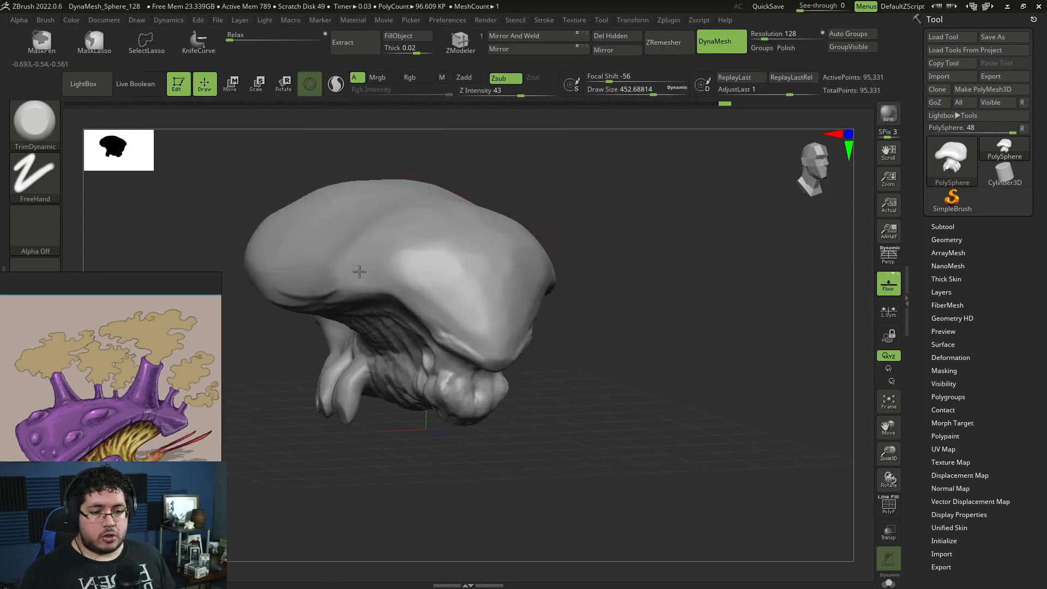
pyautogui.moveTo(390, 251); pyautogui.dragTo(480, 245)
pyautogui.keyDown('shift'); pyautogui.moveTo(597, 178); pyautogui.dragTo(558, 171); pyautogui.keyUp('shift')
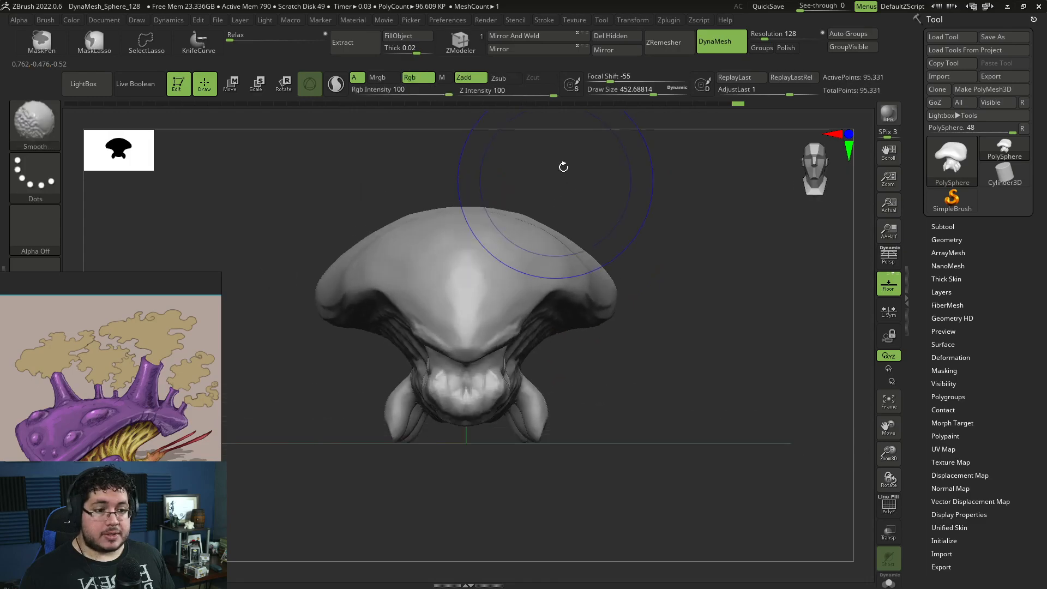
pyautogui.moveTo(580, 218)
pyautogui.keyDown('alt'); pyautogui.mouseDown()
pyautogui.moveTo(580, 201)
pyautogui.moveTo(594, 207)
pyautogui.moveTo(611, 276)
pyautogui.mouseUp(); pyautogui.keyUp('alt')
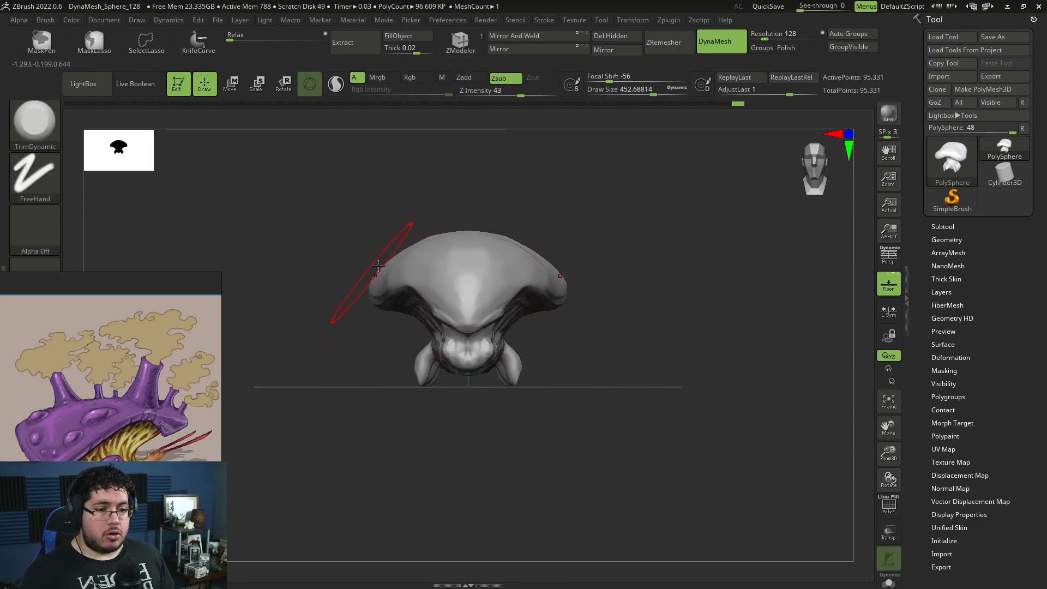
pyautogui.moveTo(658, 259); pyautogui.dragTo(596, 271)
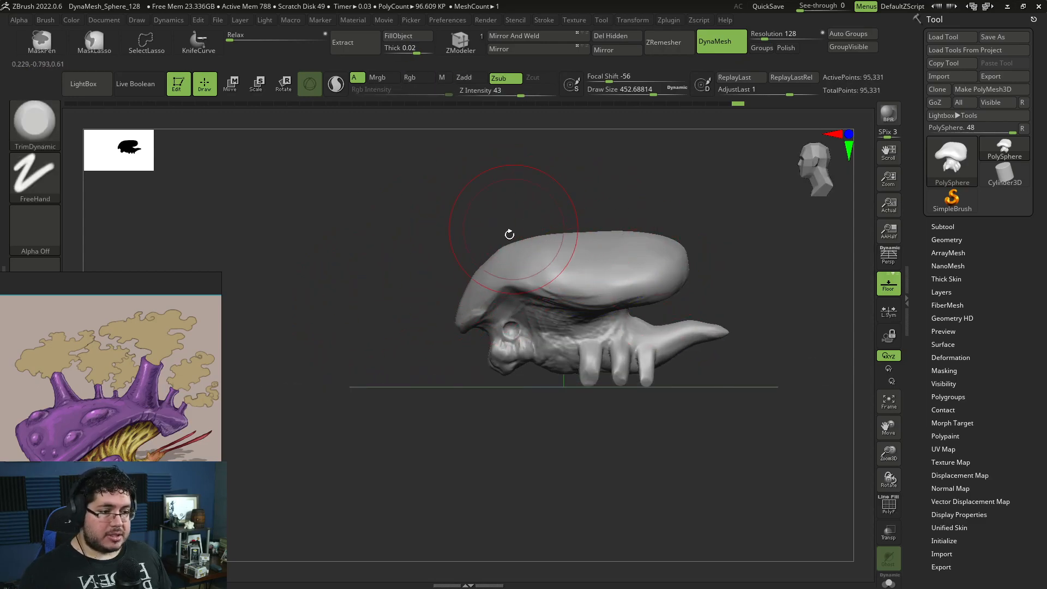
# Raise the shell's crown and slope its rear downward in side view with the Move brush at draw sizes of about 629 and 620
pyautogui.press('b')
pyautogui.press('m')
pyautogui.press('v')
pyautogui.press('space')
pyautogui.moveTo(621, 236); pyautogui.dragTo(633, 237)
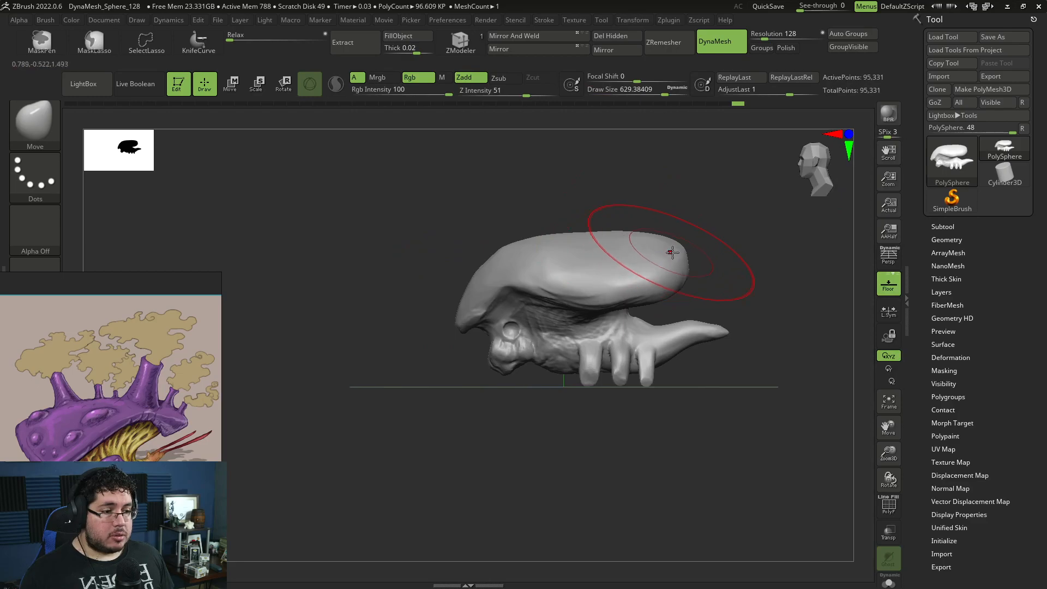
pyautogui.moveTo(678, 263); pyautogui.dragTo(672, 274)
pyautogui.press('space')
pyautogui.moveTo(589, 257); pyautogui.dragTo(617, 243)
pyautogui.press('space')
pyautogui.moveTo(649, 247); pyautogui.dragTo(654, 244)
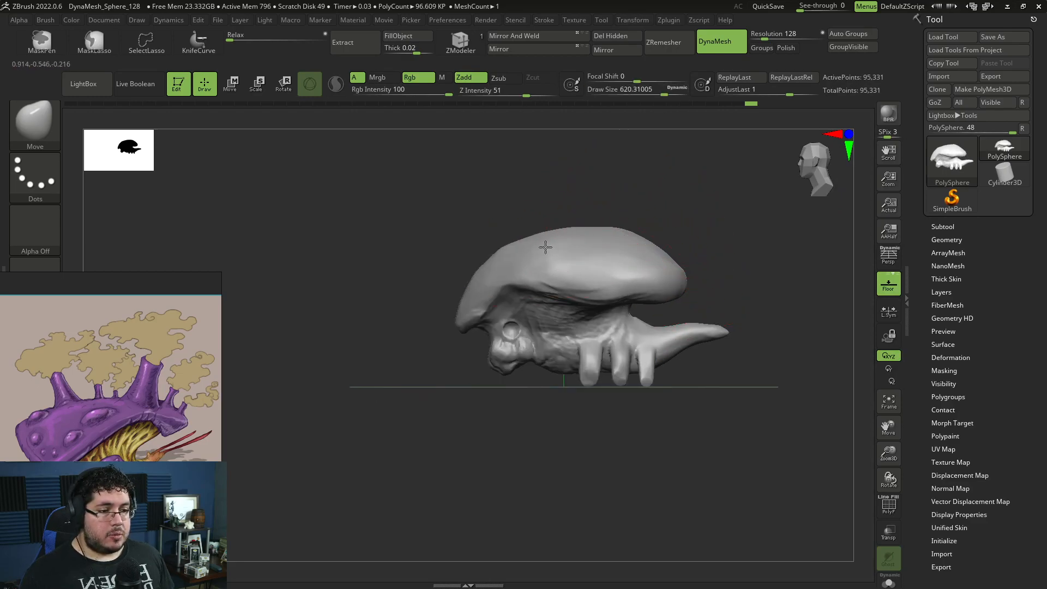
pyautogui.moveTo(518, 211)
pyautogui.keyDown('shift'); pyautogui.mouseDown()
pyautogui.moveTo(587, 198)
pyautogui.moveTo(605, 224)
pyautogui.mouseUp(); pyautogui.keyUp('shift')
# Switch to the TrimDynamic brush and reduce its draw size to about 202 for work around the head and legs
pyautogui.press('b')
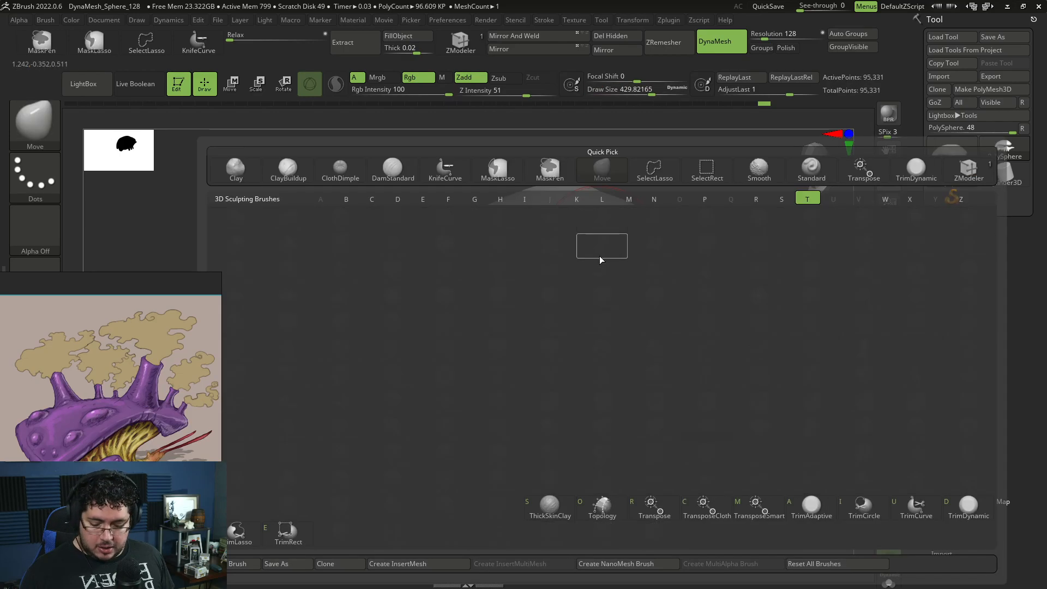
pyautogui.press('t')
pyautogui.press('d')
pyautogui.press('[')
pyautogui.moveTo(587, 264)
pyautogui.mouseDown(button='right')
pyautogui.moveTo(688, 229)
pyautogui.moveTo(738, 234)
pyautogui.moveTo(622, 386)
pyautogui.moveTo(661, 380)
pyautogui.mouseUp(button='right')
pyautogui.press('[')
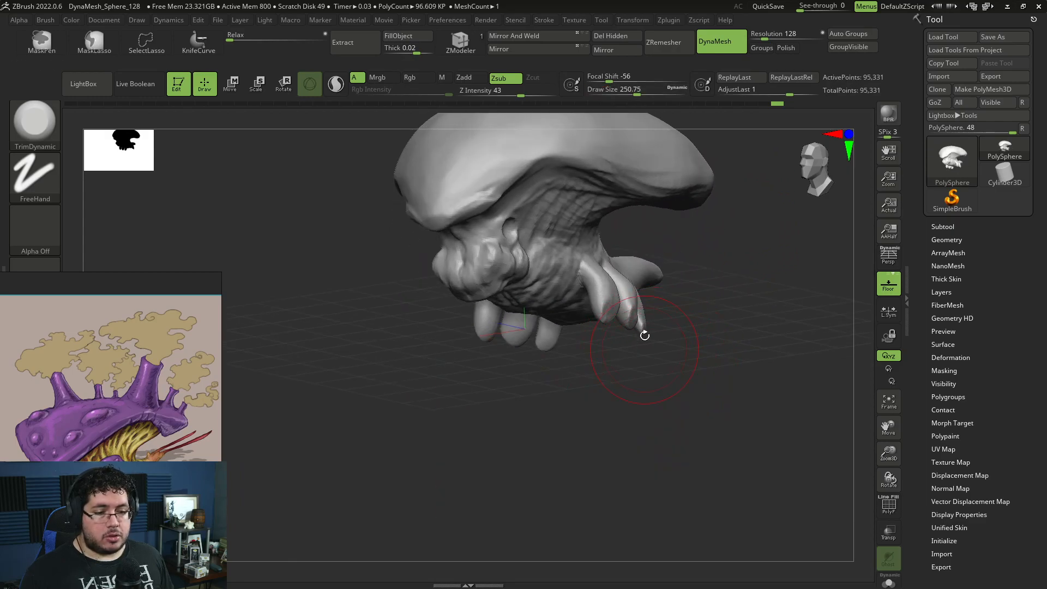
pyautogui.moveTo(656, 258)
pyautogui.mouseDown(button='right')
pyautogui.moveTo(697, 273)
pyautogui.moveTo(667, 255)
pyautogui.mouseUp(button='right')
pyautogui.press('[')
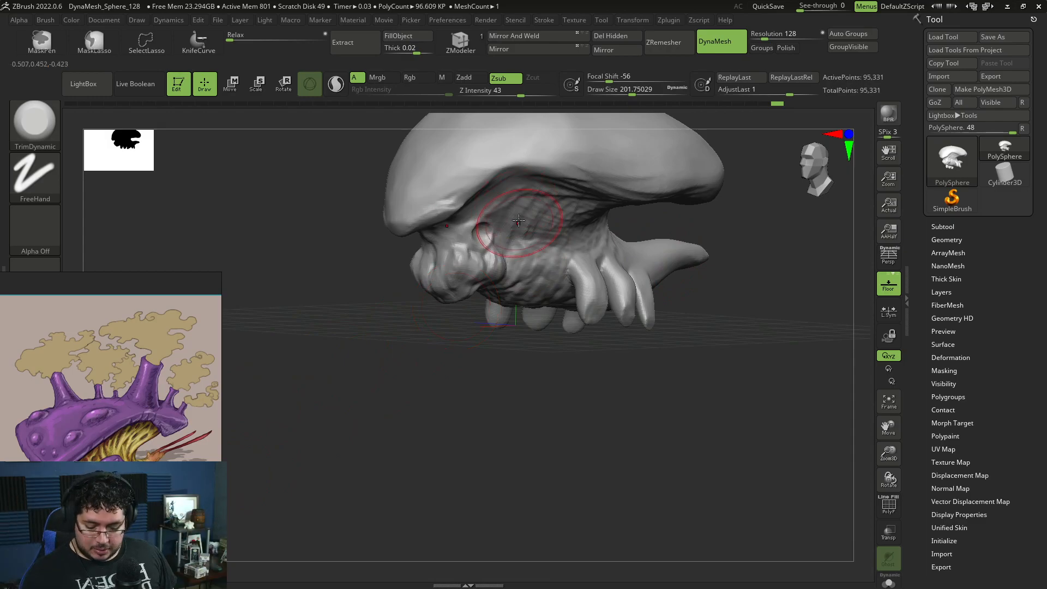
# Insert a mirrored pair of spheres on the body's sides behind the head with the IMM Primitives brush at a draw size of about 202
pyautogui.press('b')
pyautogui.click(414, 376)
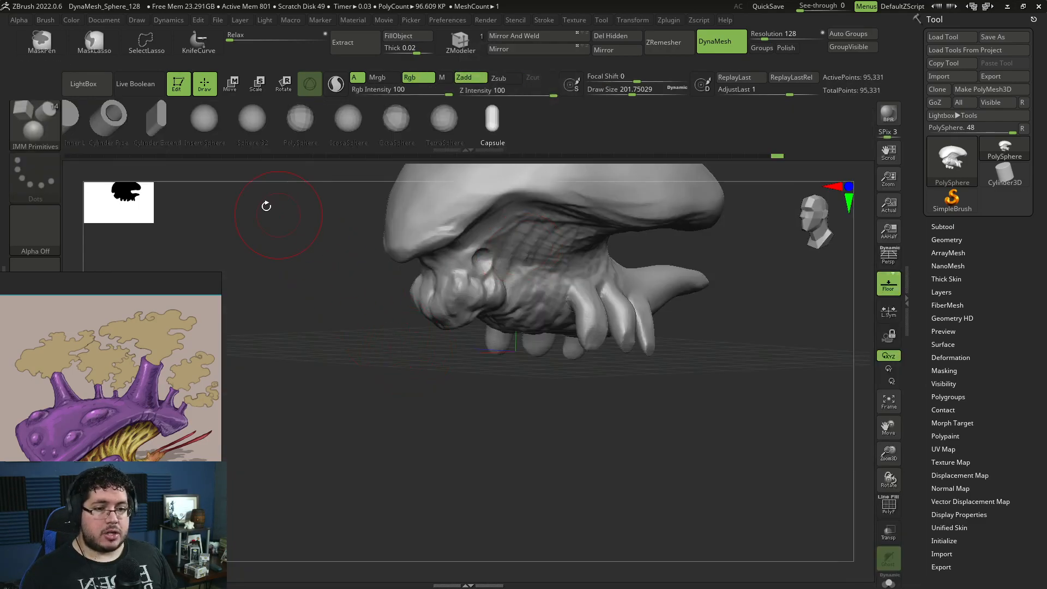
pyautogui.click(212, 127)
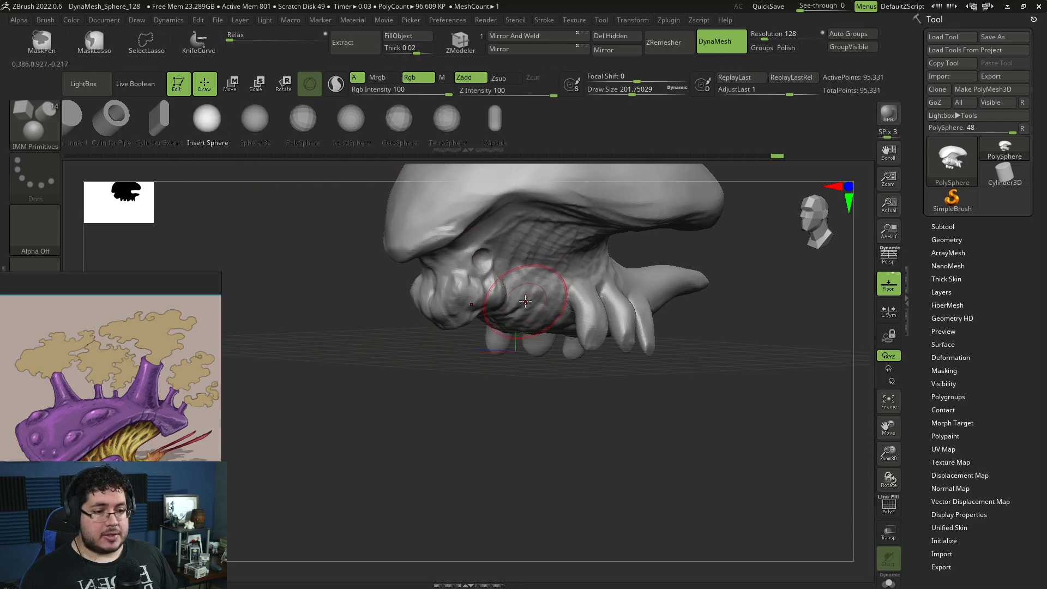
pyautogui.moveTo(547, 301); pyautogui.dragTo(554, 304)
pyautogui.keyDown('shift'); pyautogui.moveTo(646, 255); pyautogui.dragTo(673, 253); pyautogui.keyUp('shift')
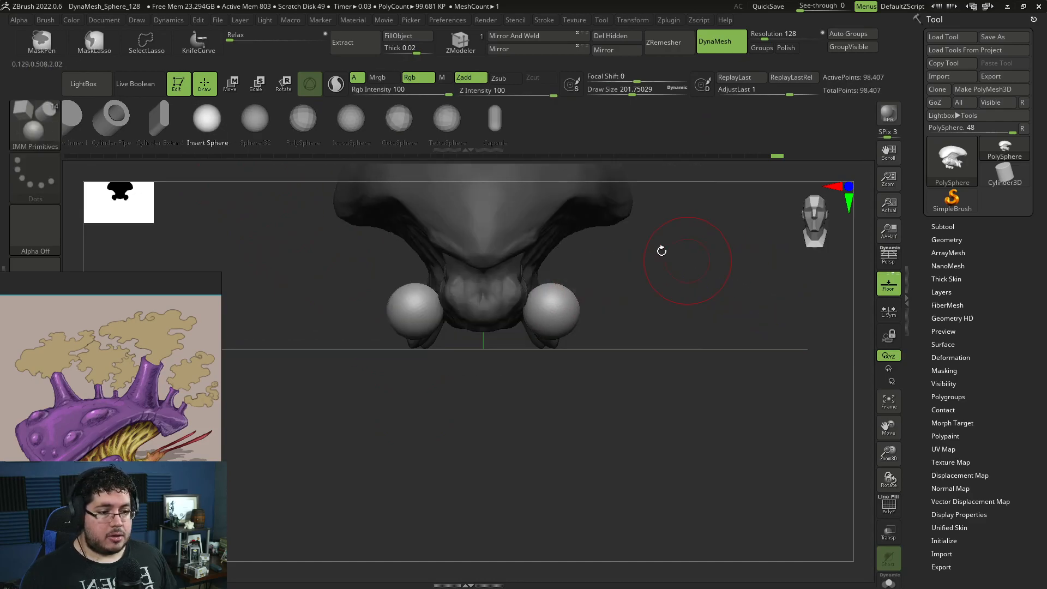
# Move the inserted spheres outward and slightly upward, clear of the body, with the transform gizmo
pyautogui.press('w')
pyautogui.moveTo(583, 324); pyautogui.dragTo(619, 343)
pyautogui.moveTo(532, 371); pyautogui.dragTo(546, 347)
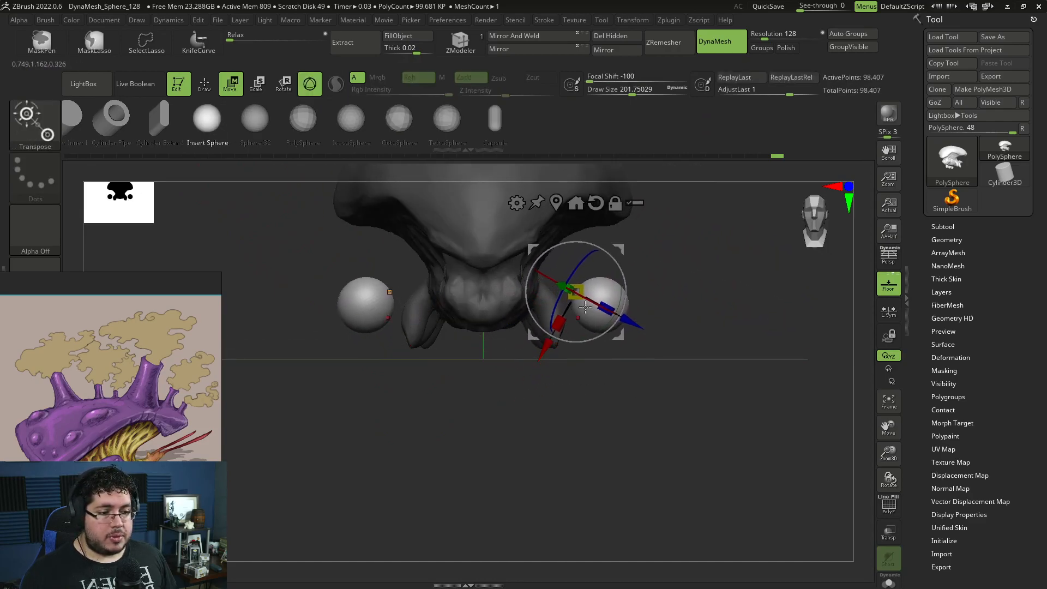
pyautogui.moveTo(616, 261); pyautogui.dragTo(608, 246)
pyautogui.press('q')
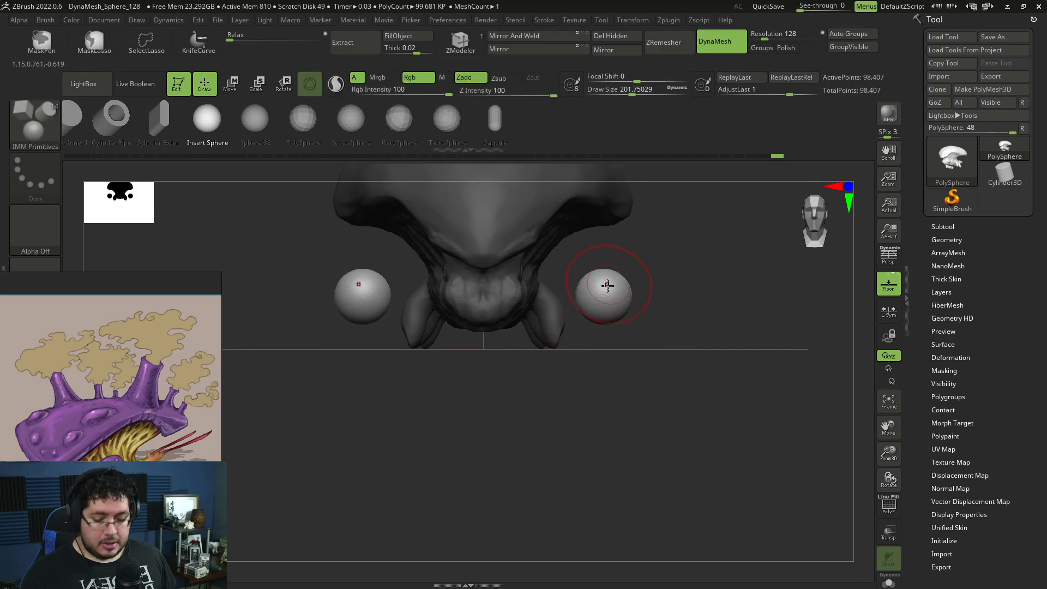
# Stretch the spheres into downward-tapering front limbs with the Move brush at a draw size of about 163
pyautogui.press('b')
pyautogui.press('m')
pyautogui.press('v')
pyautogui.moveTo(603, 309); pyautogui.dragTo(594, 315)
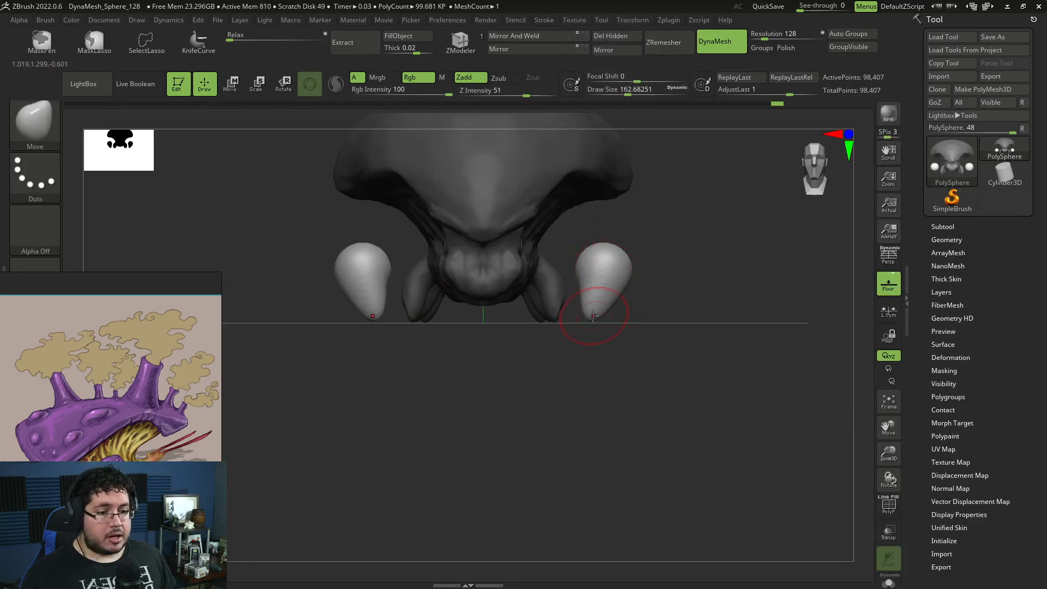
pyautogui.moveTo(603, 251); pyautogui.dragTo(615, 240)
pyautogui.moveTo(721, 221); pyautogui.dragTo(638, 227)
pyautogui.moveTo(660, 234); pyautogui.dragTo(654, 263, button='right')
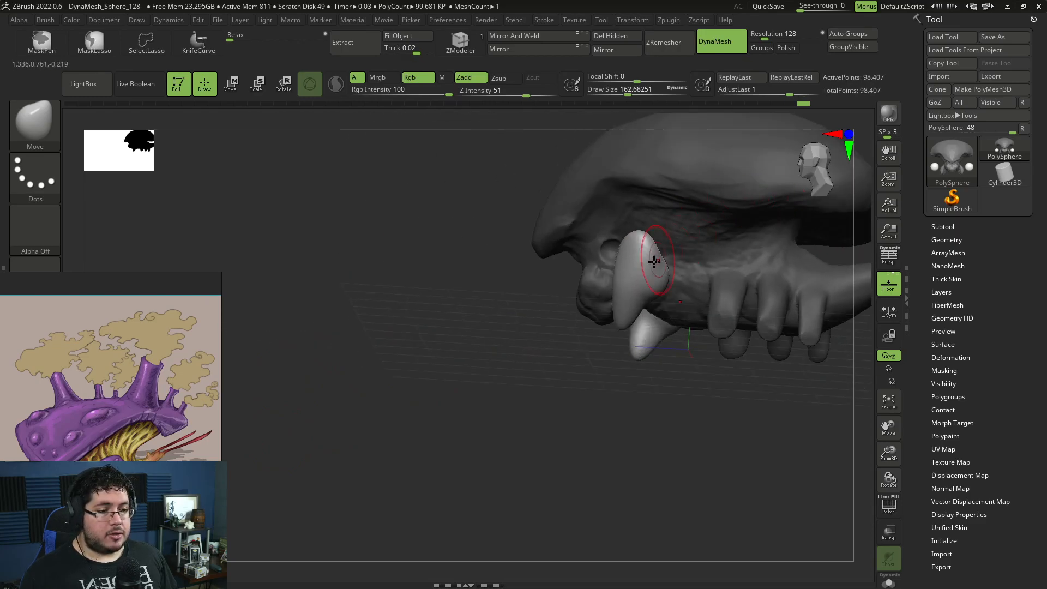
# Smooth the front limbs and lengthen them into leaning forms with the Move brush at a draw size of about 318
pyautogui.keyDown('shift'); pyautogui.moveTo(633, 309); pyautogui.dragTo(622, 251, button='right'); pyautogui.keyUp('shift')
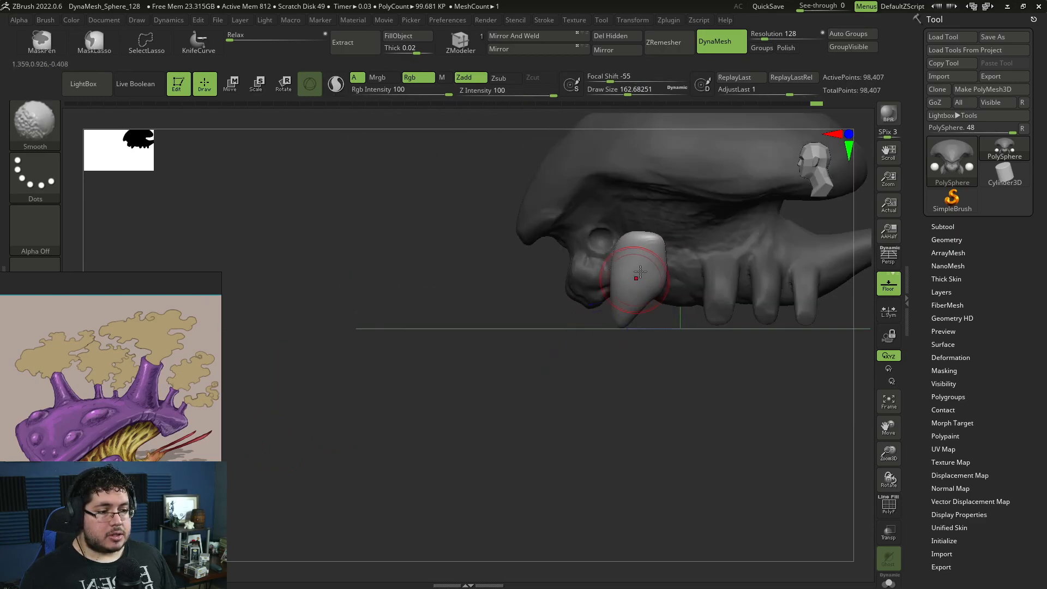
pyautogui.moveTo(542, 329); pyautogui.dragTo(603, 278, button='right')
pyautogui.press('s')
pyautogui.moveTo(604, 276); pyautogui.dragTo(620, 276)
pyautogui.keyDown('shift'); pyautogui.moveTo(663, 259); pyautogui.dragTo(702, 245, button='right'); pyautogui.keyUp('shift')
pyautogui.press('s')
pyautogui.moveTo(590, 254); pyautogui.dragTo(589, 247)
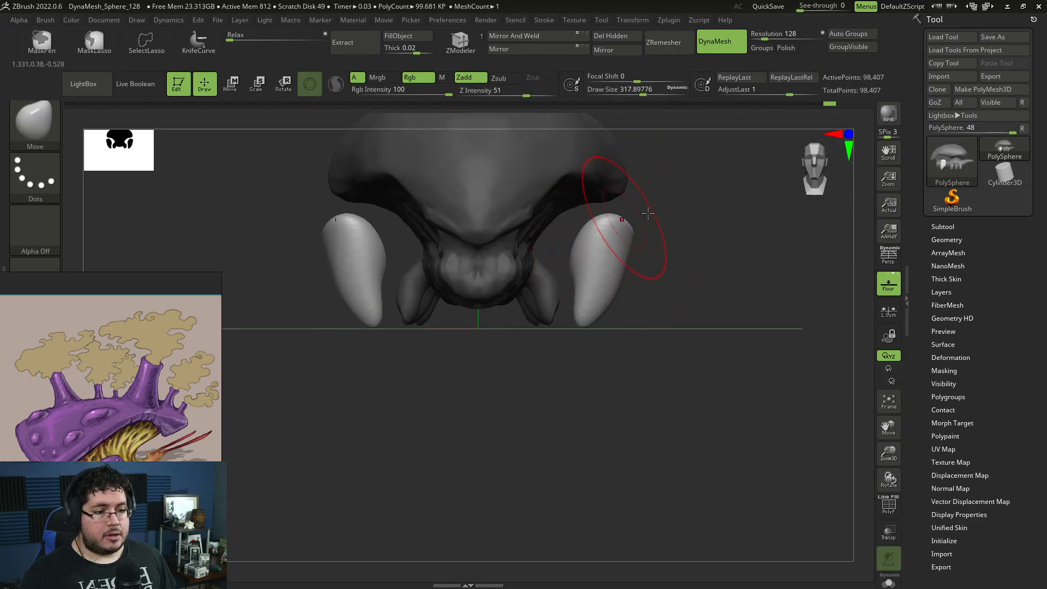
# Reshape the front limbs' width and pointed lower ends from the side with the Move brush at a reduced draw size
pyautogui.keyDown('shift'); pyautogui.moveTo(683, 224); pyautogui.dragTo(581, 274, button='right'); pyautogui.keyUp('shift')
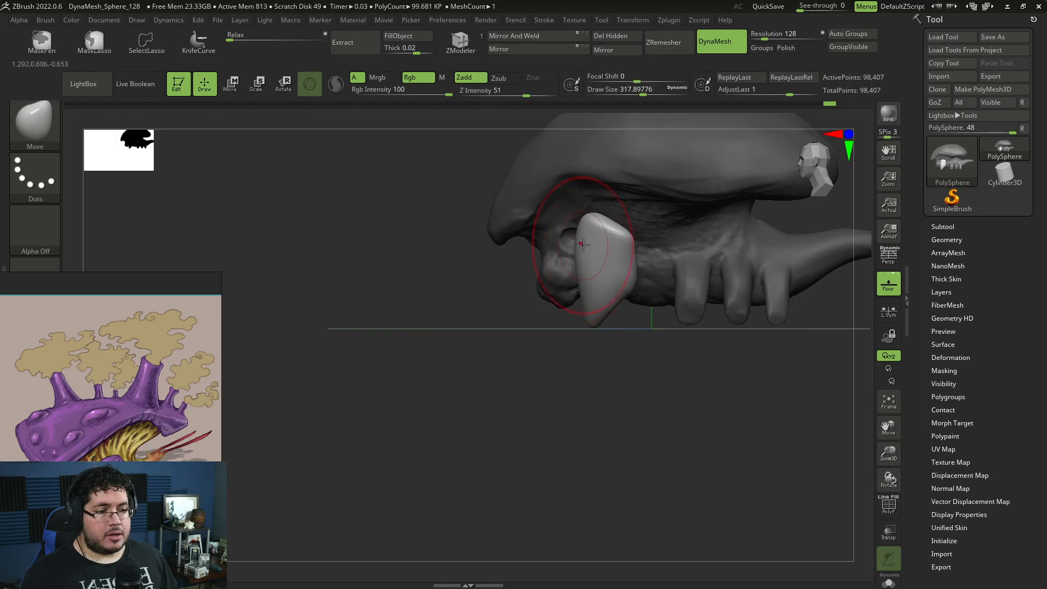
pyautogui.moveTo(555, 342)
pyautogui.mouseDown(button='right')
pyautogui.moveTo(562, 348)
pyautogui.moveTo(620, 276)
pyautogui.moveTo(643, 328)
pyautogui.moveTo(626, 349)
pyautogui.mouseUp(button='right')
pyautogui.press('space')
pyautogui.press('space')
pyautogui.moveTo(608, 289); pyautogui.dragTo(601, 289)
pyautogui.moveTo(584, 324)
pyautogui.mouseDown()
pyautogui.moveTo(580, 311)
pyautogui.moveTo(595, 348)
pyautogui.mouseUp()
pyautogui.moveTo(583, 306)
pyautogui.mouseDown()
pyautogui.moveTo(579, 298)
pyautogui.moveTo(624, 279)
pyautogui.mouseUp()
pyautogui.moveTo(630, 312); pyautogui.dragTo(630, 283, button='right')
# Flatten the front limbs' faces into planes with the TrimDynamic brush at draw sizes of about 217, 158 and 187
pyautogui.press('b')
pyautogui.press('t')
pyautogui.press('d')
pyautogui.press('space')
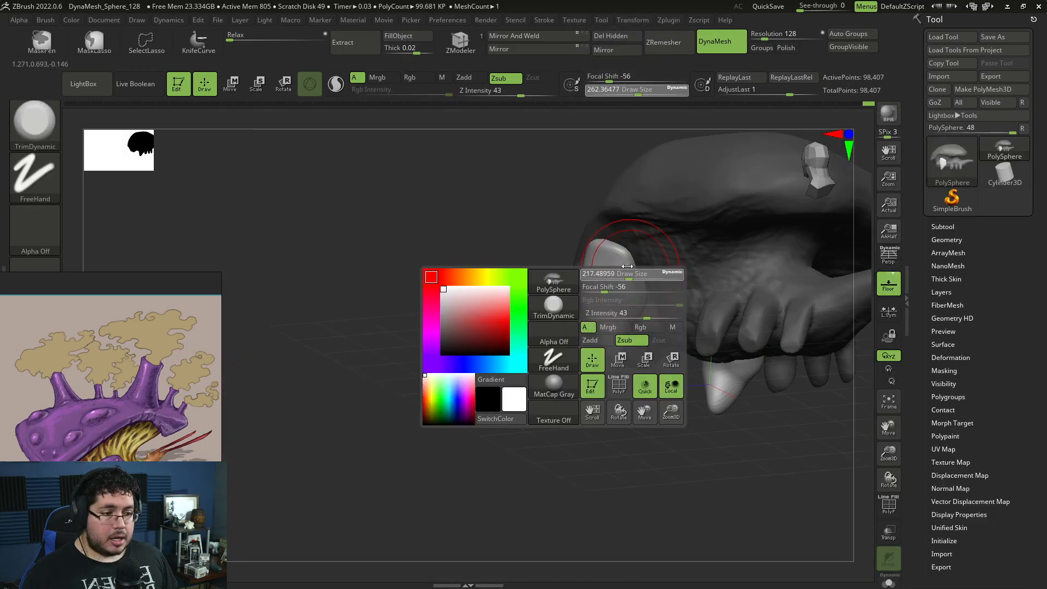
pyautogui.moveTo(629, 267); pyautogui.dragTo(620, 270)
pyautogui.moveTo(576, 369); pyautogui.dragTo(575, 341, button='right')
pyautogui.press('space')
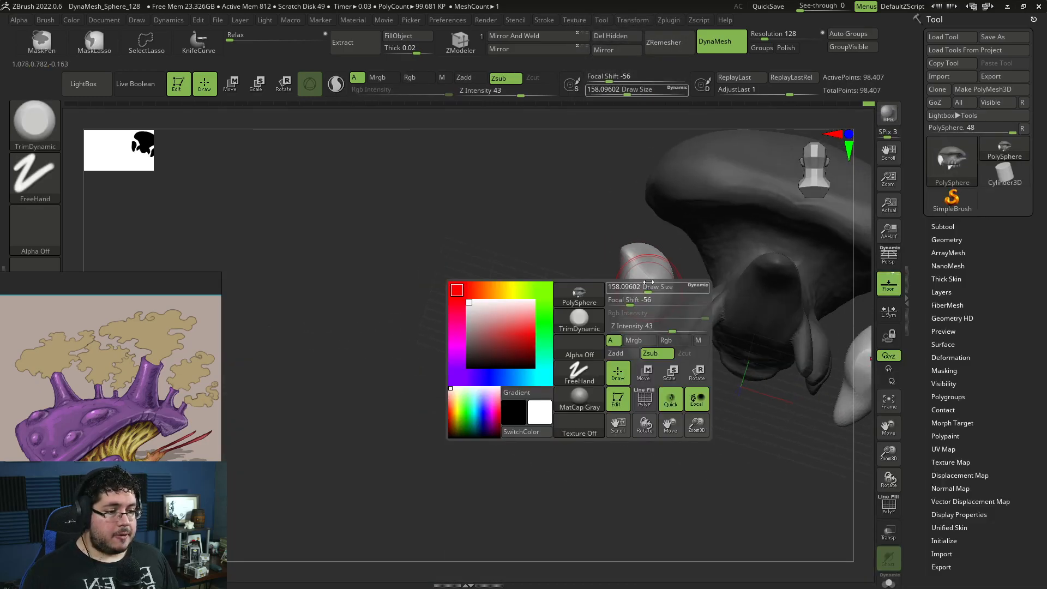
pyautogui.moveTo(641, 285); pyautogui.dragTo(653, 280)
pyautogui.moveTo(652, 280)
pyautogui.mouseDown(button='right')
pyautogui.moveTo(659, 357)
pyautogui.moveTo(634, 302)
pyautogui.moveTo(674, 249)
pyautogui.mouseUp(button='right')
pyautogui.moveTo(681, 290)
pyautogui.mouseDown(button='right')
pyautogui.moveTo(654, 305)
pyautogui.moveTo(631, 285)
pyautogui.moveTo(682, 369)
pyautogui.moveTo(603, 278)
pyautogui.moveTo(586, 287)
pyautogui.mouseUp(button='right')
pyautogui.moveTo(533, 322); pyautogui.dragTo(520, 338, button='right')
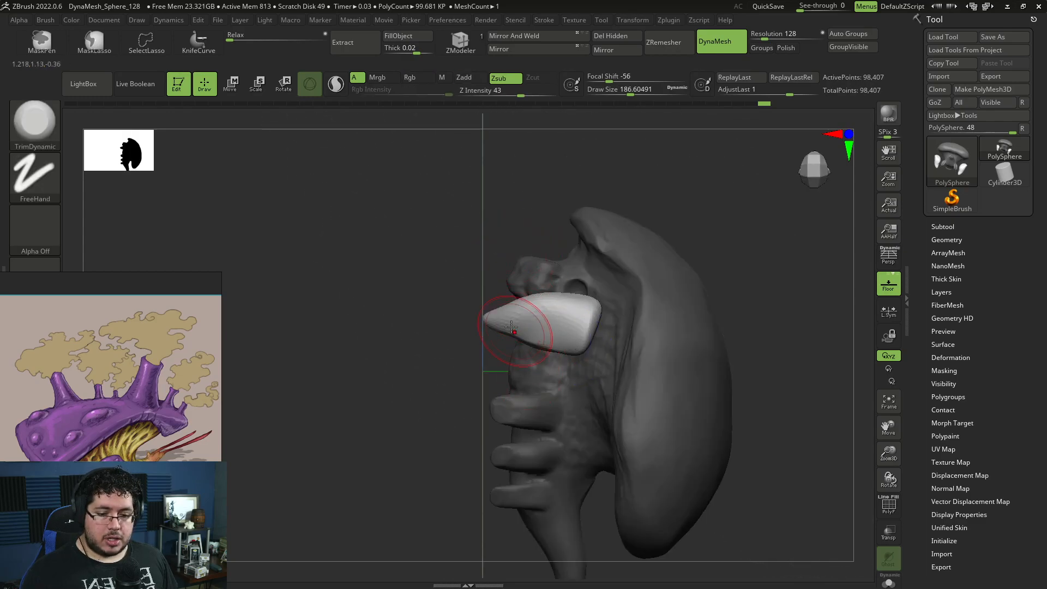
# Adjust the front limb's outline against a flat black silhouette display with the Move brush at a draw size of about 202
pyautogui.press('m')
pyautogui.click(498, 141)
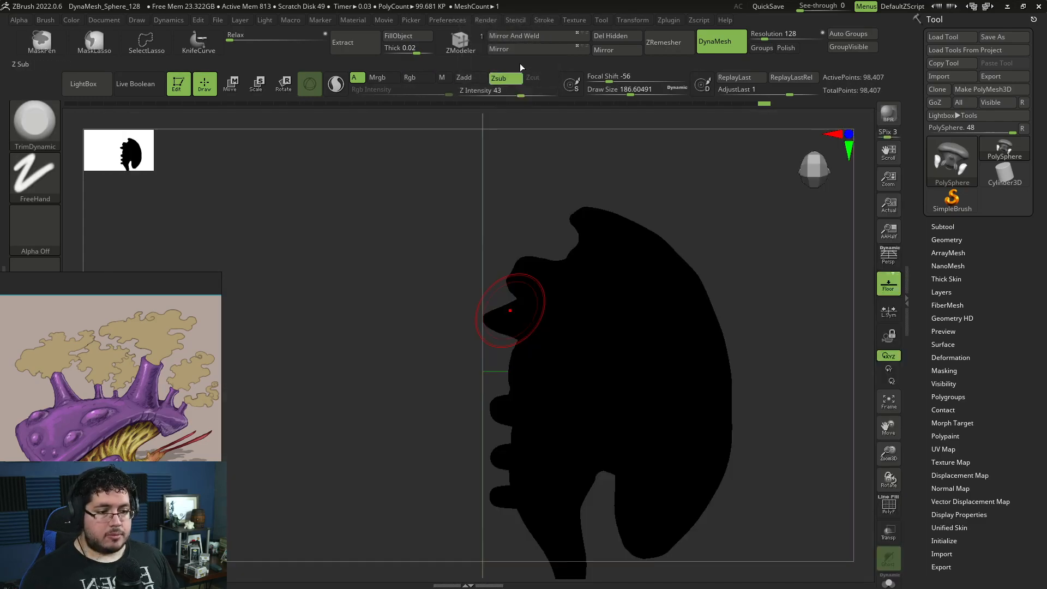
pyautogui.press('b')
pyautogui.press('m')
pyautogui.press('v')
pyautogui.press('space')
pyautogui.moveTo(510, 214); pyautogui.dragTo(515, 215)
pyautogui.press('space')
pyautogui.moveTo(515, 291); pyautogui.dragTo(509, 296)
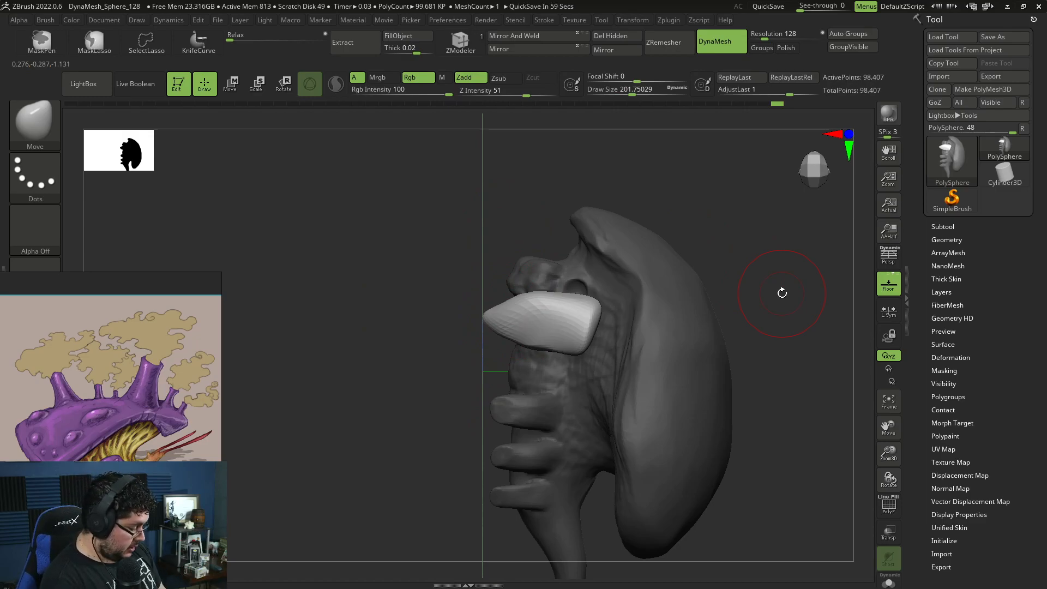
# Refine the front limbs' contours from the side and front with the Move brush at a draw size of about 112
pyautogui.moveTo(739, 295)
pyautogui.mouseDown()
pyautogui.moveTo(772, 229)
pyautogui.moveTo(837, 227)
pyautogui.moveTo(637, 418)
pyautogui.moveTo(732, 416)
pyautogui.mouseUp()
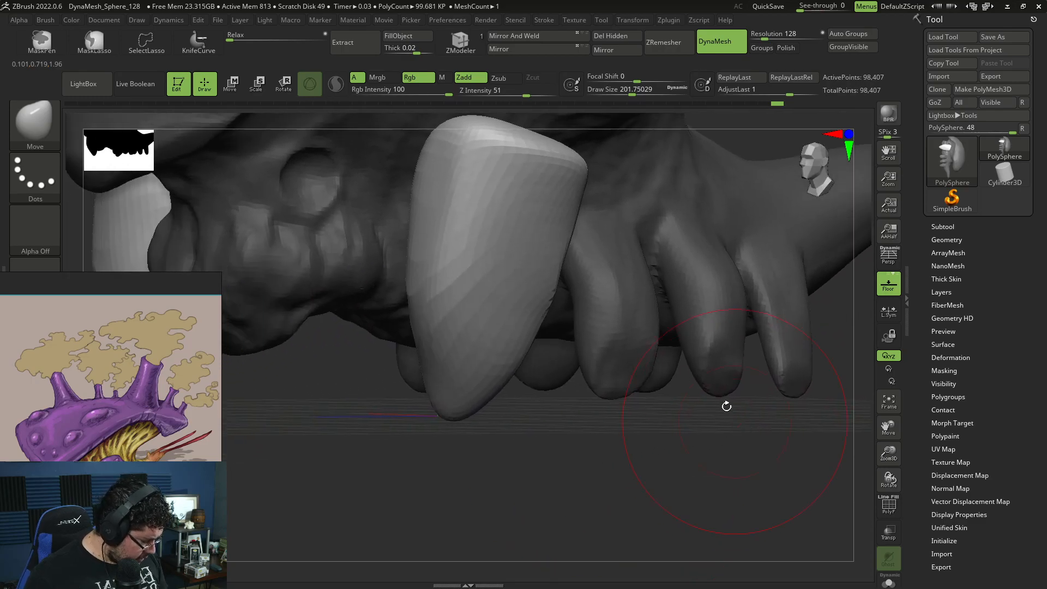
pyautogui.moveTo(587, 477); pyautogui.dragTo(430, 340)
pyautogui.moveTo(628, 355)
pyautogui.mouseDown()
pyautogui.moveTo(659, 358)
pyautogui.moveTo(555, 269)
pyautogui.mouseUp()
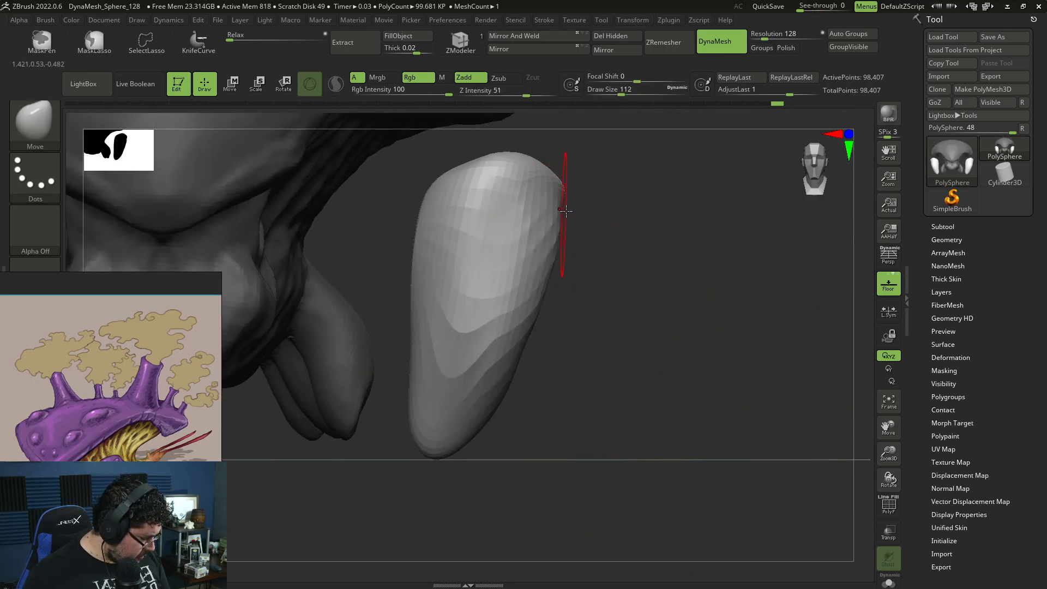
pyautogui.moveTo(562, 210); pyautogui.dragTo(548, 218)
pyautogui.moveTo(644, 349)
pyautogui.mouseDown()
pyautogui.moveTo(678, 309)
pyautogui.moveTo(697, 320)
pyautogui.moveTo(577, 359)
pyautogui.moveTo(666, 420)
pyautogui.moveTo(682, 388)
pyautogui.moveTo(662, 348)
pyautogui.mouseUp()
# Reposition the front limbs with the transform gizmo and adjust their lower ends with the Move brush at a draw size of about 154
pyautogui.press('w')
pyautogui.keyDown('ctrl'); pyautogui.click(586, 312); pyautogui.keyUp('ctrl')
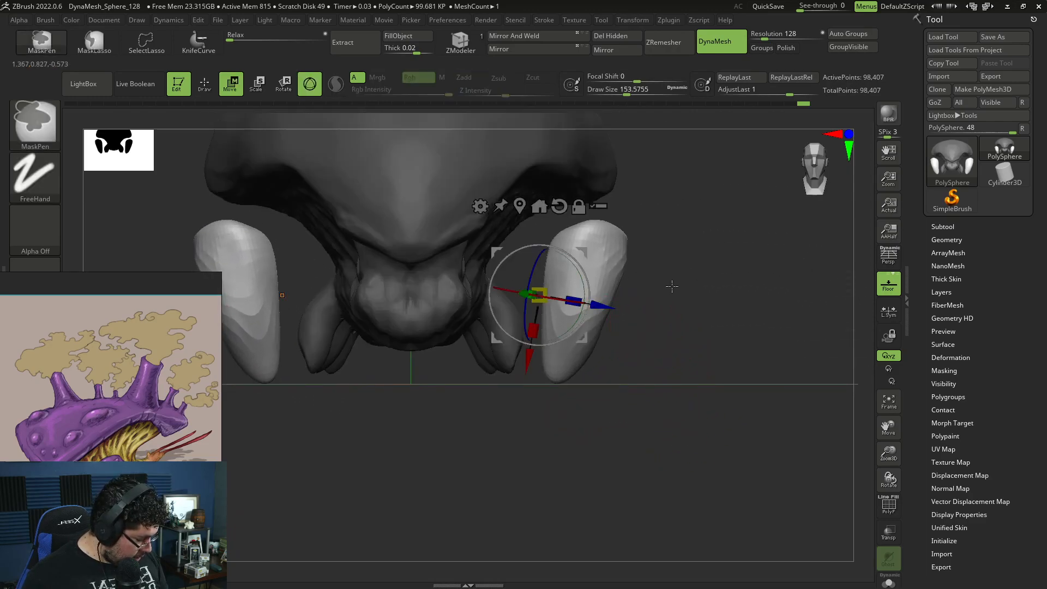
pyautogui.moveTo(585, 294); pyautogui.dragTo(588, 308)
pyautogui.moveTo(682, 381)
pyautogui.mouseDown()
pyautogui.moveTo(628, 376)
pyautogui.moveTo(620, 391)
pyautogui.moveTo(614, 377)
pyautogui.mouseUp()
pyautogui.press('q')
pyautogui.moveTo(459, 402)
pyautogui.mouseDown()
pyautogui.moveTo(606, 416)
pyautogui.moveTo(718, 388)
pyautogui.moveTo(678, 335)
pyautogui.moveTo(652, 369)
pyautogui.mouseUp()
pyautogui.moveTo(503, 351); pyautogui.dragTo(539, 400)
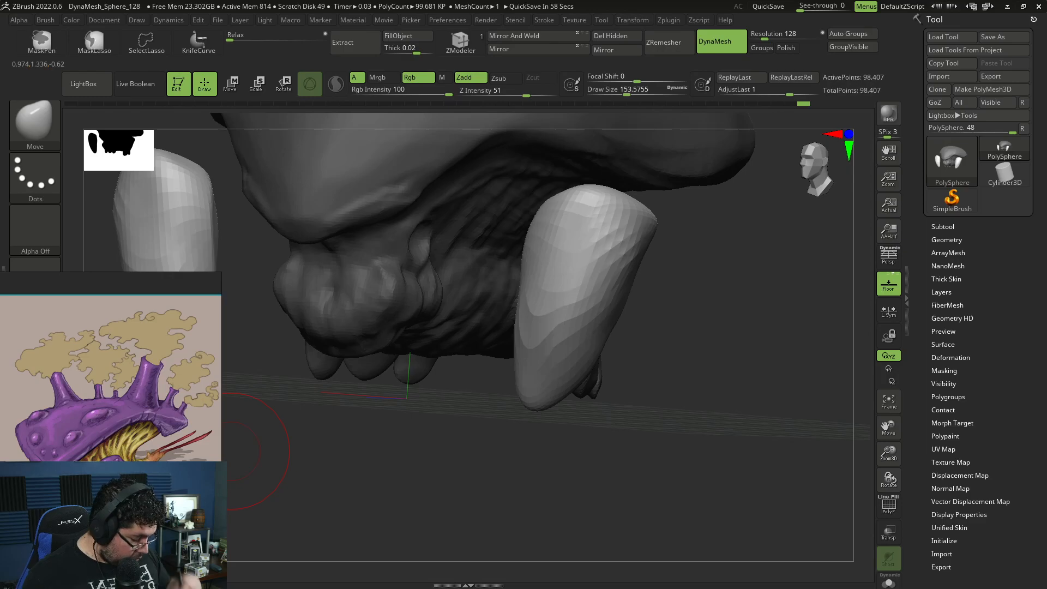
pyautogui.press('super')
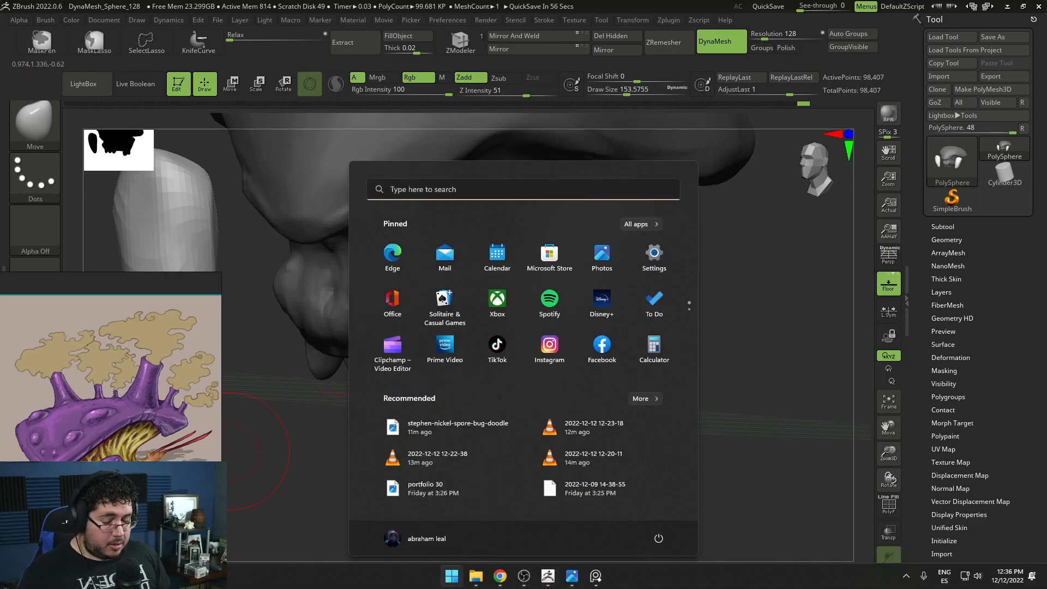
pyautogui.moveTo(505, 574)
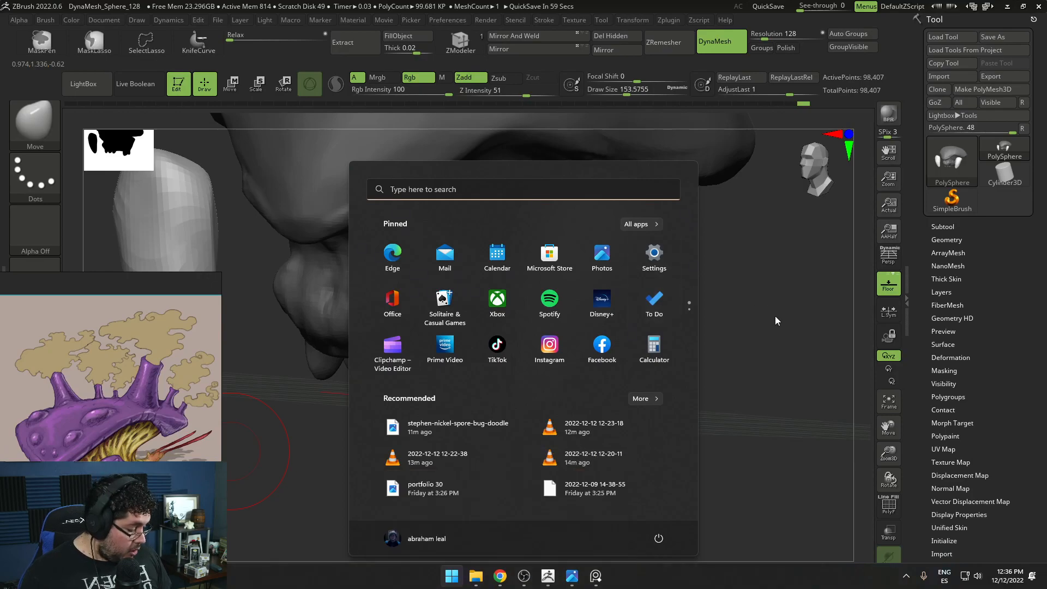
pyautogui.click(773, 326)
pyautogui.moveTo(770, 336); pyautogui.dragTo(708, 306)
pyautogui.moveTo(587, 323); pyautogui.dragTo(568, 398, button='right')
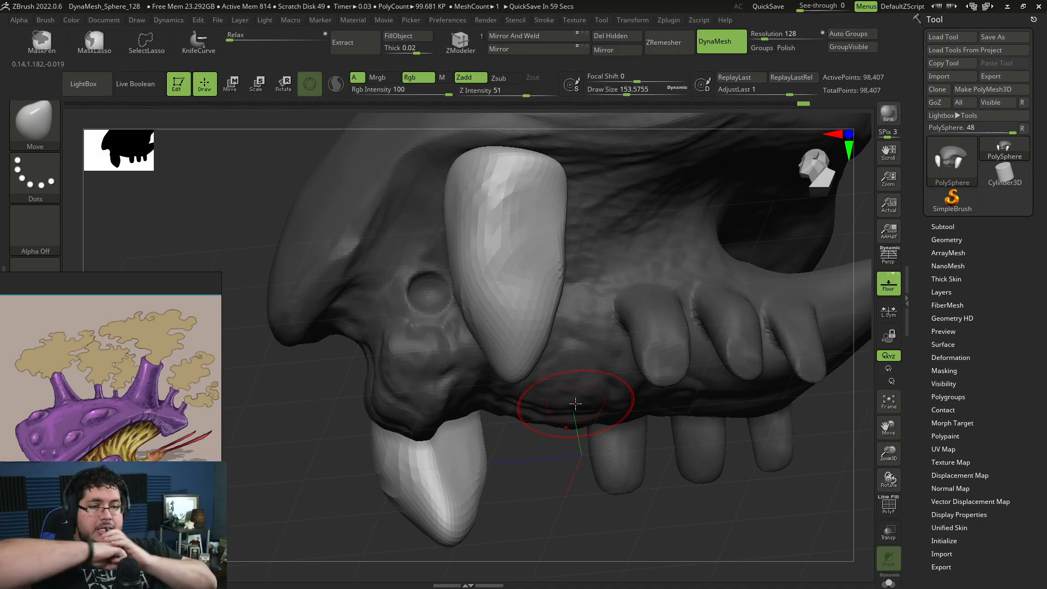
# Split the unmasked front limbs into their own subtool, reorder it below the body, and make the body subtool active
pyautogui.moveTo(551, 467)
pyautogui.mouseDown()
pyautogui.moveTo(725, 435)
pyautogui.moveTo(851, 344)
pyautogui.mouseUp()
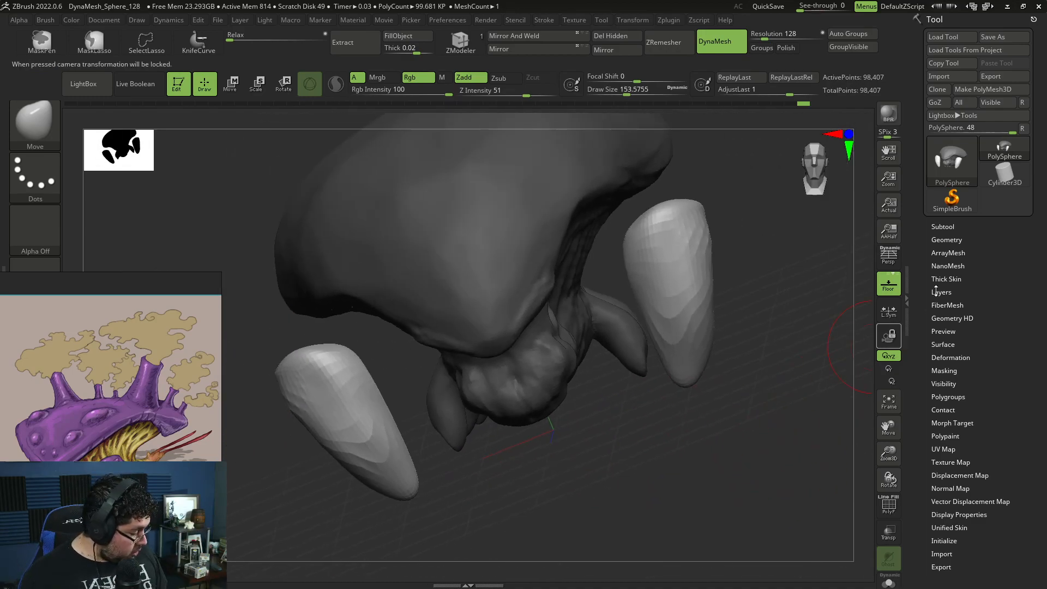
pyautogui.click(943, 227)
pyautogui.click(936, 419)
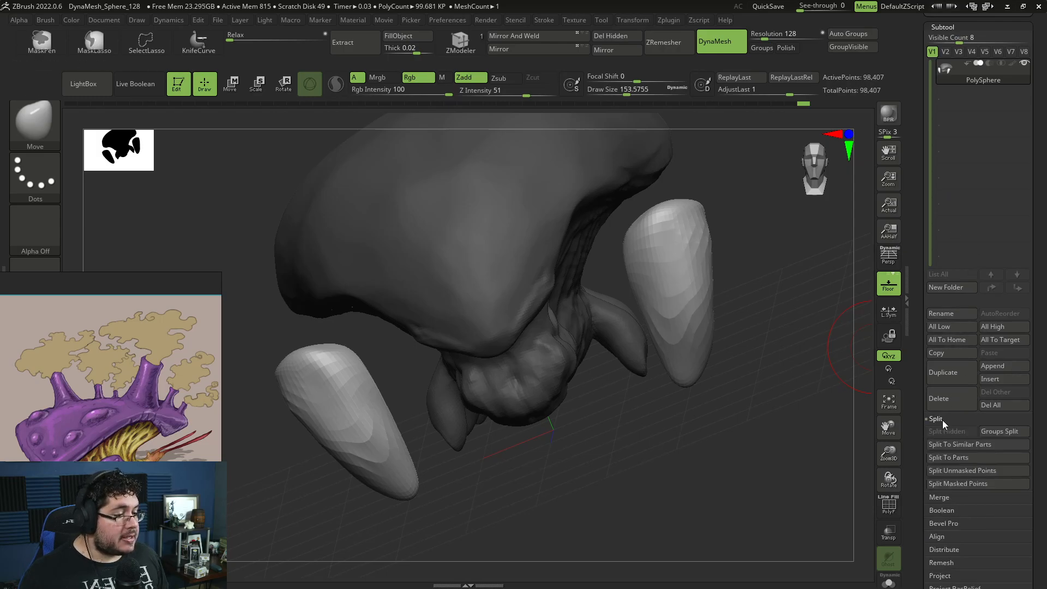
pyautogui.click(961, 470)
pyautogui.moveTo(735, 427); pyautogui.dragTo(730, 419)
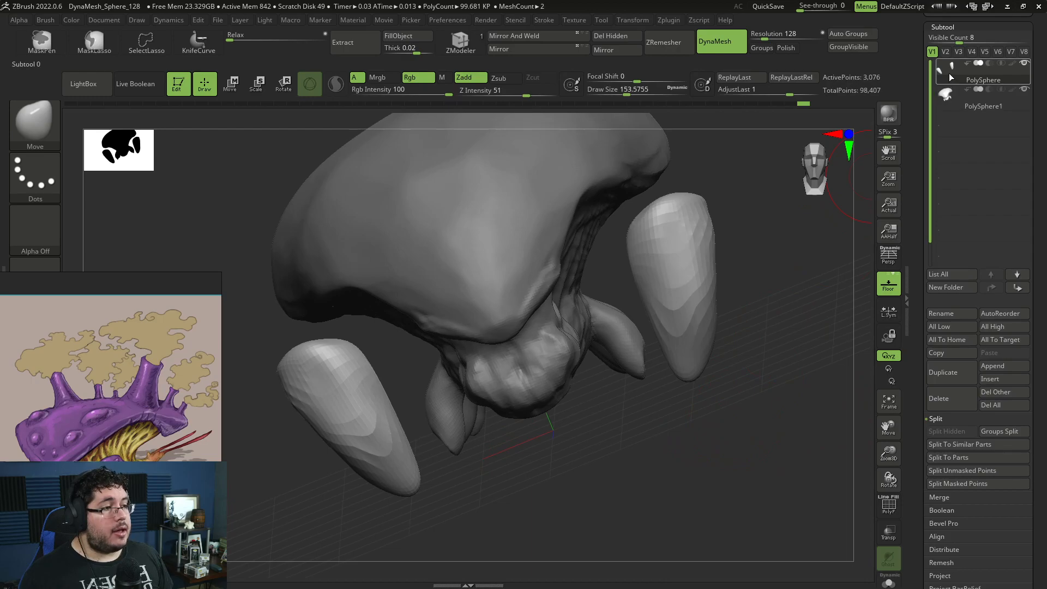
pyautogui.click(1018, 275)
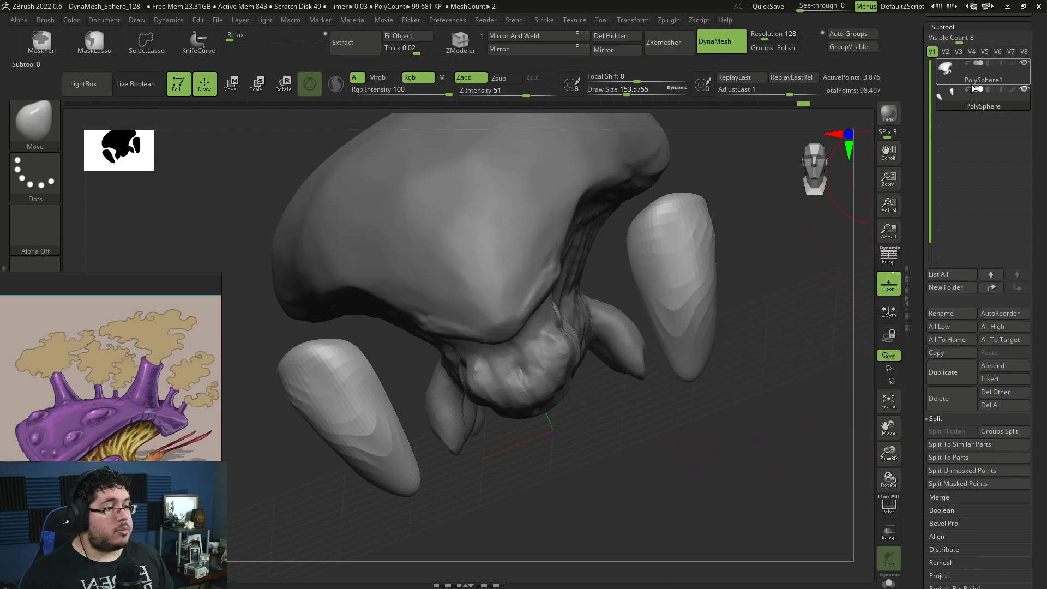
pyautogui.click(952, 74)
pyautogui.moveTo(798, 314)
pyautogui.mouseDown()
pyautogui.moveTo(786, 223)
pyautogui.moveTo(663, 265)
pyautogui.moveTo(474, 477)
pyautogui.moveTo(483, 391)
pyautogui.mouseUp()
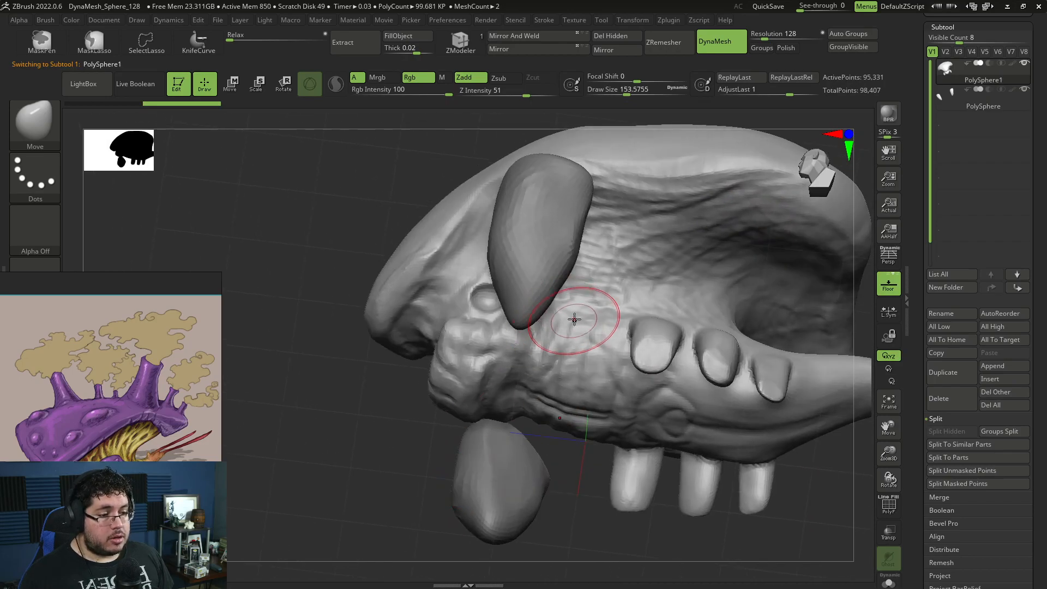
# Re-DynaMesh the body, mask a round patch on its side behind the head with MaskPen at draw size 90, and invert the mask
pyautogui.press('b')
pyautogui.press('c')
pyautogui.press('b')
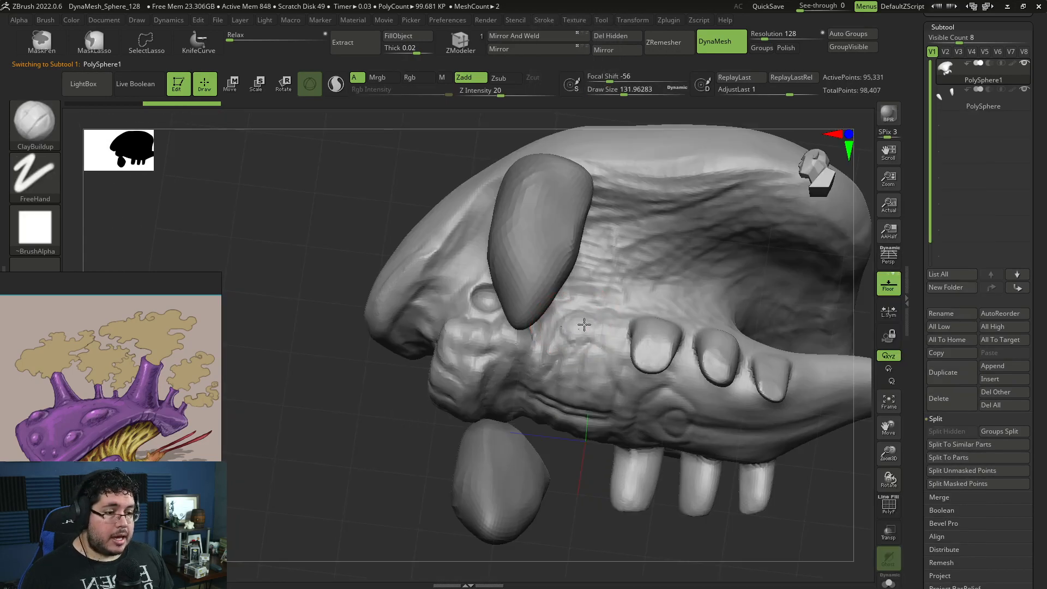
pyautogui.moveTo(579, 419); pyautogui.dragTo(624, 456)
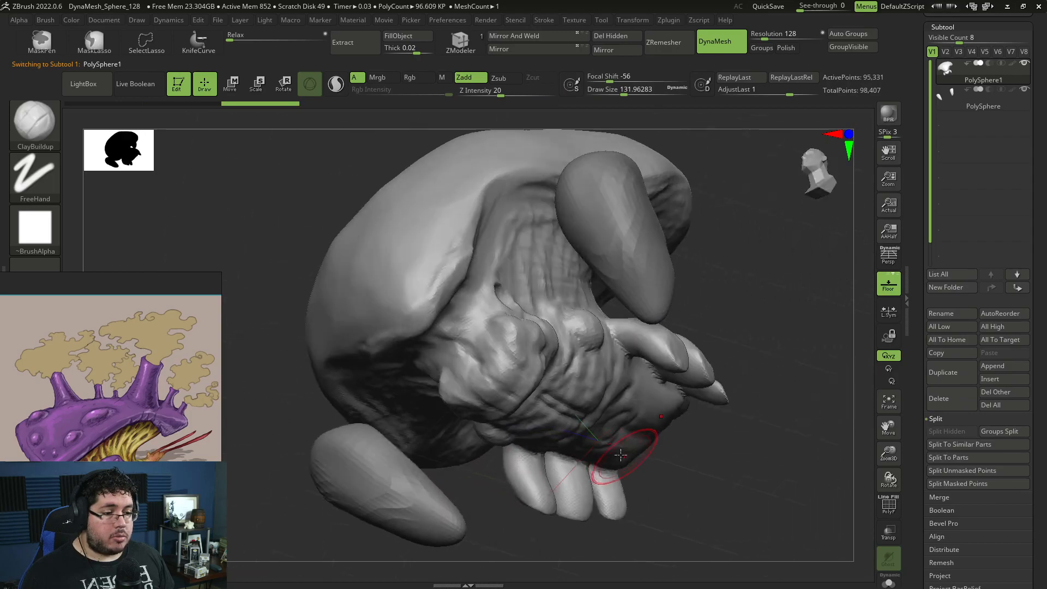
pyautogui.moveTo(760, 208)
pyautogui.keyDown('ctrl'); pyautogui.mouseDown()
pyautogui.moveTo(765, 263)
pyautogui.moveTo(729, 248)
pyautogui.moveTo(681, 264)
pyautogui.mouseUp(); pyautogui.keyUp('ctrl')
pyautogui.press('space')
pyautogui.moveTo(614, 331); pyautogui.dragTo(599, 321)
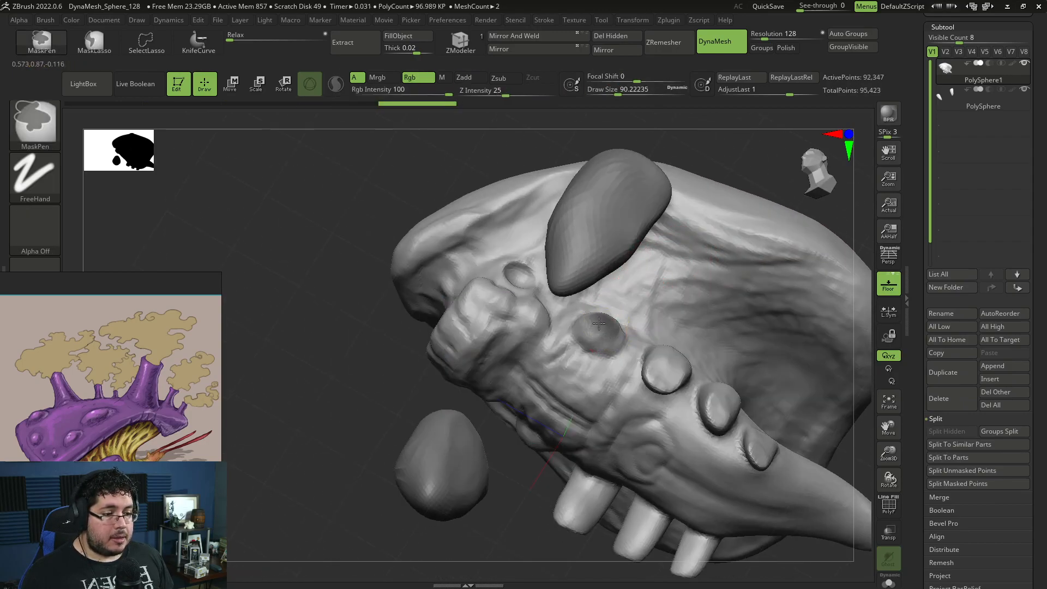
pyautogui.moveTo(744, 175)
pyautogui.mouseDown()
pyautogui.moveTo(694, 232)
pyautogui.moveTo(545, 349)
pyautogui.mouseUp()
pyautogui.moveTo(463, 436)
pyautogui.mouseDown()
pyautogui.moveTo(461, 315)
pyautogui.moveTo(477, 395)
pyautogui.mouseUp()
pyautogui.keyDown('ctrl'); pyautogui.click(570, 466); pyautogui.keyUp('ctrl')
# Pull the unmasked patch outward with the transform gizmo to form a connecting arm that reaches the front limb
pyautogui.moveTo(571, 465); pyautogui.dragTo(592, 327)
pyautogui.press('w')
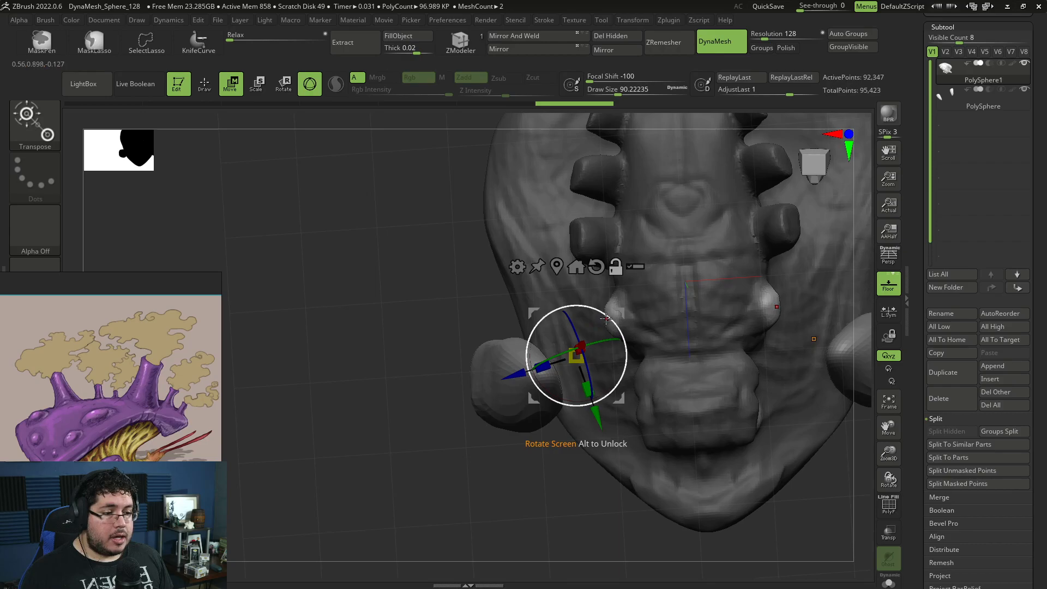
pyautogui.keyDown('alt'); pyautogui.moveTo(616, 306); pyautogui.dragTo(484, 310); pyautogui.keyUp('alt')
pyautogui.keyDown('alt'); pyautogui.click(605, 314); pyautogui.keyUp('alt')
pyautogui.moveTo(425, 364); pyautogui.dragTo(512, 438)
pyautogui.moveTo(589, 437); pyautogui.dragTo(623, 295)
pyautogui.keyDown('alt'); pyautogui.moveTo(599, 342); pyautogui.dragTo(629, 323); pyautogui.keyUp('alt')
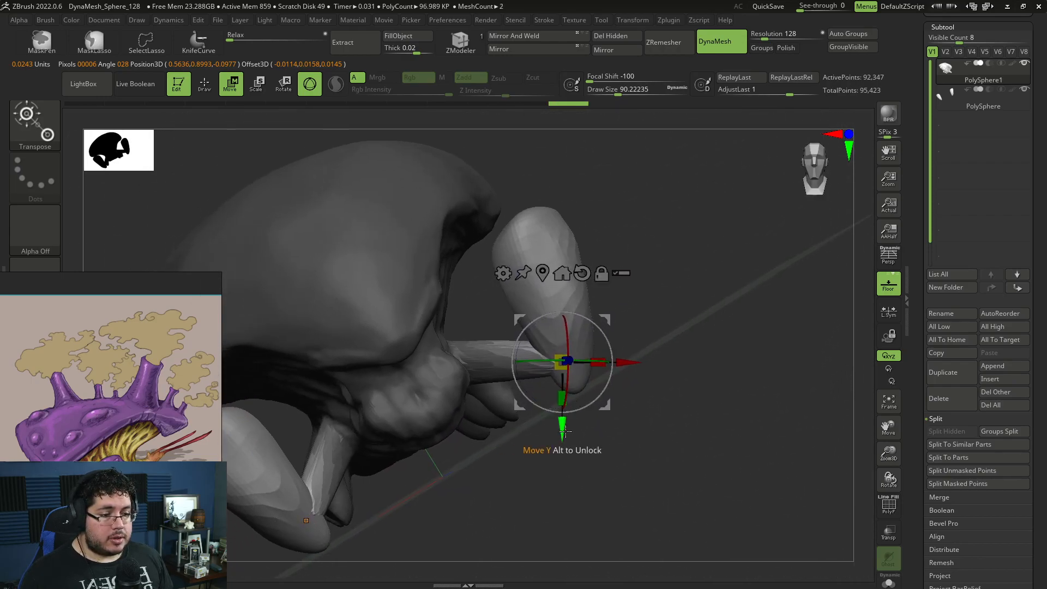
# Raise the arm's outer end with the gizmo to line it up with the front limb, and clear the mask
pyautogui.moveTo(546, 447); pyautogui.dragTo(453, 356)
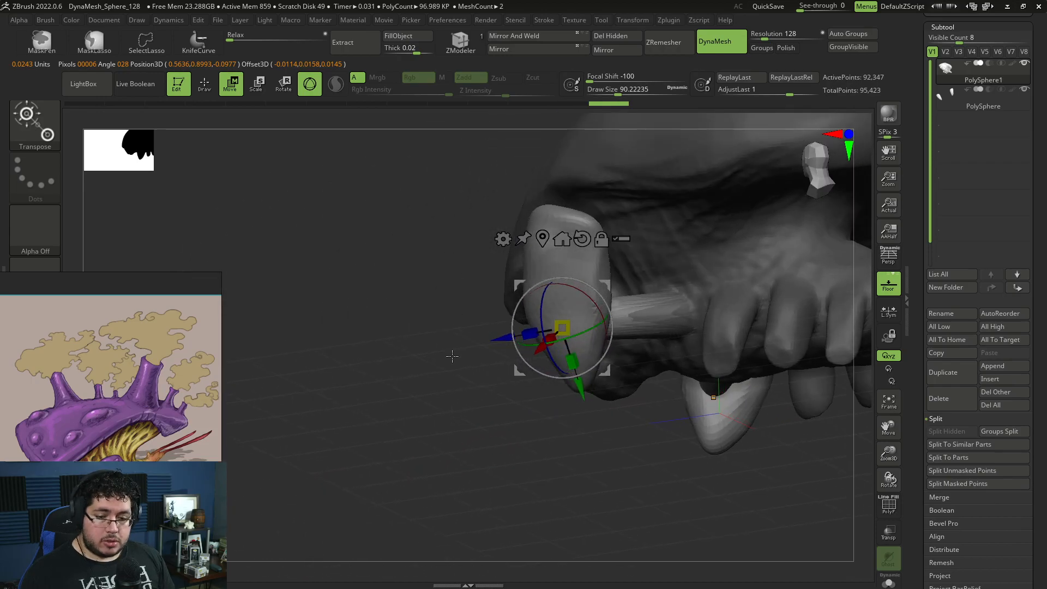
pyautogui.moveTo(396, 403); pyautogui.dragTo(592, 446)
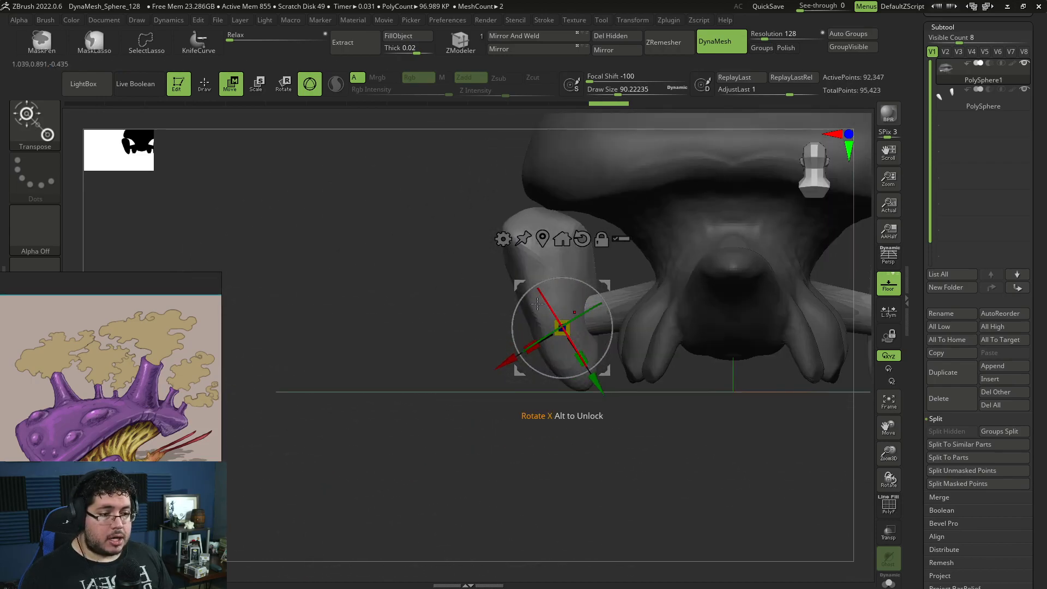
pyautogui.moveTo(592, 379); pyautogui.dragTo(568, 337)
pyautogui.press('q')
pyautogui.keyDown('ctrl'); pyautogui.moveTo(504, 366); pyautogui.dragTo(526, 382); pyautogui.keyUp('ctrl')
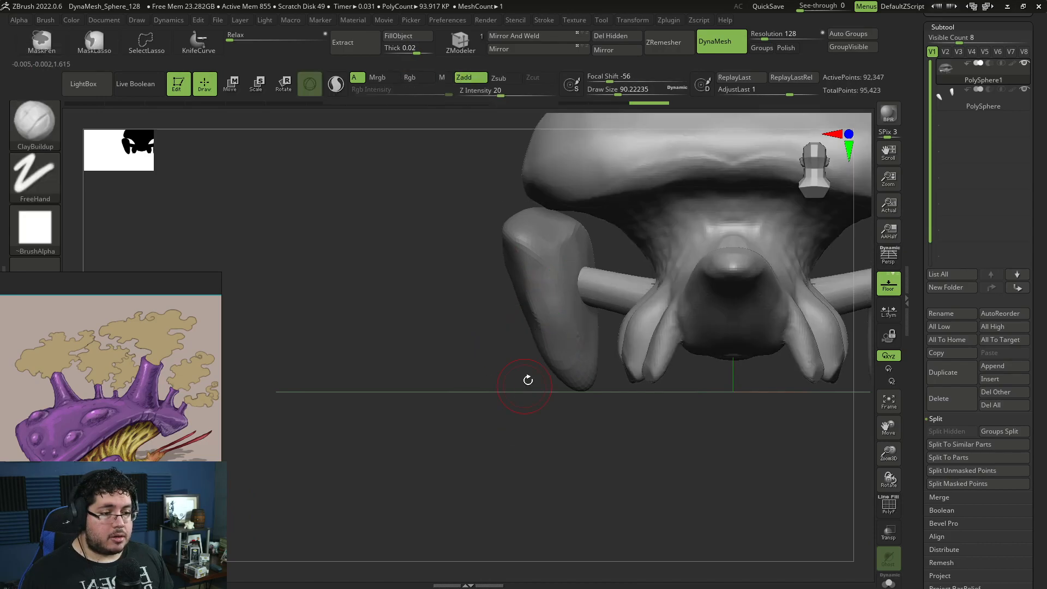
# Thicken the connecting arms with the Inflat brush at a draw size of up to about 245, re-DynaMeshing and smoothing between strokes
pyautogui.press('b')
pyautogui.press('i')
pyautogui.press('n')
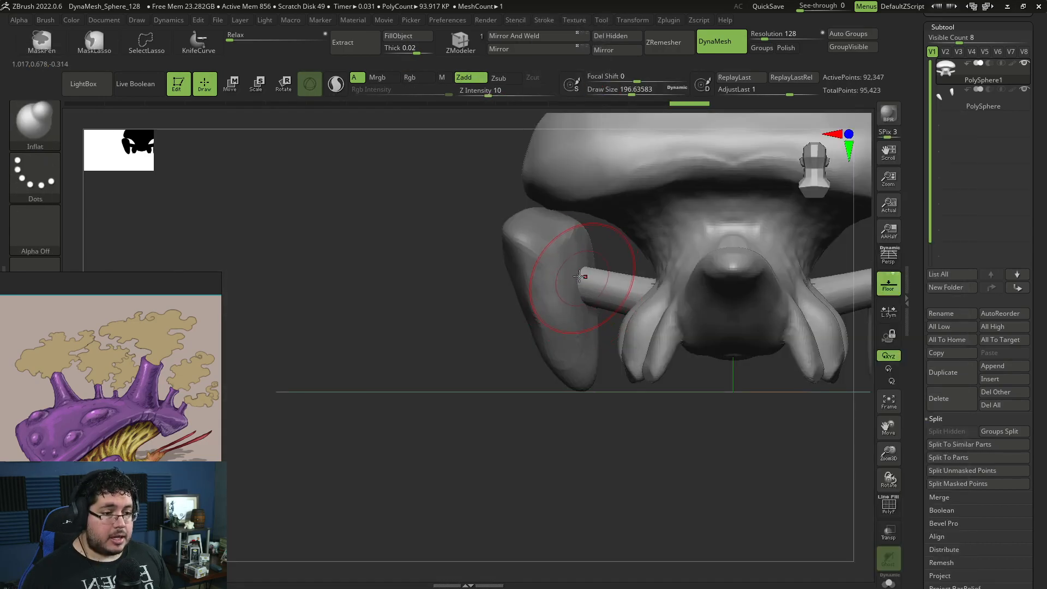
pyautogui.press('space')
pyautogui.moveTo(531, 279)
pyautogui.mouseDown()
pyautogui.moveTo(587, 271)
pyautogui.moveTo(585, 299)
pyautogui.mouseUp()
pyautogui.keyDown('ctrl'); pyautogui.moveTo(493, 385); pyautogui.dragTo(513, 406); pyautogui.keyUp('ctrl')
pyautogui.keyDown('shift'); pyautogui.moveTo(590, 275); pyautogui.dragTo(586, 283); pyautogui.keyUp('shift')
pyautogui.moveTo(487, 403); pyautogui.dragTo(524, 382)
pyautogui.moveTo(569, 281); pyautogui.dragTo(568, 288)
pyautogui.moveTo(490, 404)
pyautogui.mouseDown()
pyautogui.moveTo(529, 386)
pyautogui.moveTo(328, 370)
pyautogui.moveTo(239, 442)
pyautogui.mouseUp()
pyautogui.moveTo(610, 439)
pyautogui.mouseDown()
pyautogui.moveTo(647, 418)
pyautogui.moveTo(652, 379)
pyautogui.moveTo(609, 363)
pyautogui.moveTo(524, 404)
pyautogui.mouseUp()
pyautogui.press('space')
pyautogui.moveTo(606, 332); pyautogui.dragTo(598, 329)
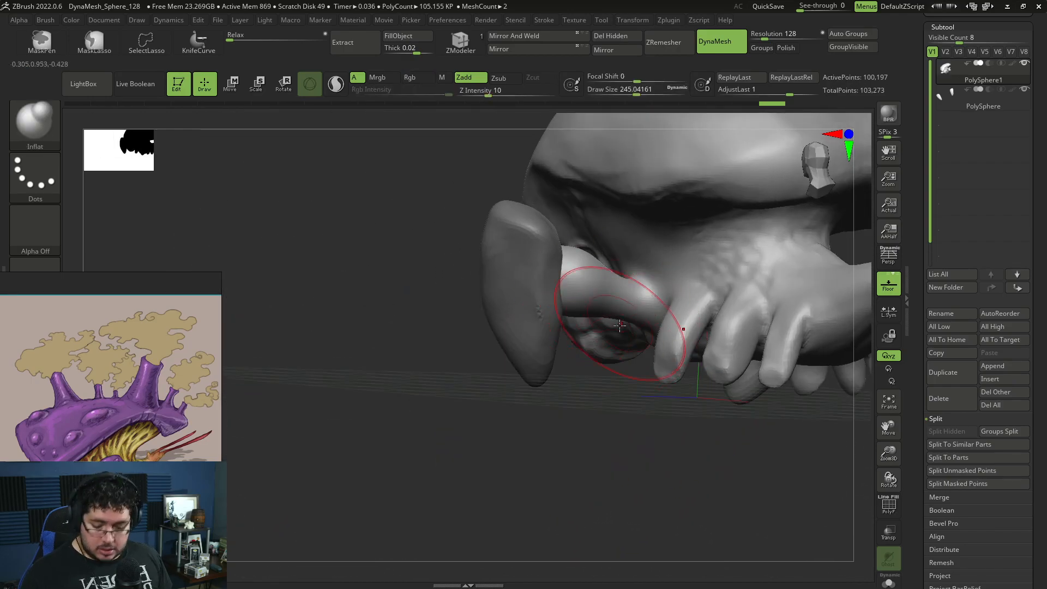
# Bend and reshape the connecting arm between the body and the front limb with the Move brush
pyautogui.press('b')
pyautogui.press('m')
pyautogui.press('v')
pyautogui.moveTo(624, 296); pyautogui.dragTo(623, 313)
pyautogui.moveTo(624, 382)
pyautogui.mouseDown()
pyautogui.moveTo(619, 333)
pyautogui.moveTo(607, 331)
pyautogui.mouseUp()
# Build up a rounded joint at the arm's inner end with the ClayBuildup brush at a draw size of about 128
pyautogui.press('b')
pyautogui.press('c')
pyautogui.press('b')
pyautogui.press('space')
pyautogui.moveTo(593, 477); pyautogui.dragTo(582, 506)
pyautogui.moveTo(623, 285); pyautogui.dragTo(621, 290)
pyautogui.keyDown('shift'); pyautogui.moveTo(602, 406); pyautogui.dragTo(589, 398); pyautogui.keyUp('shift')
pyautogui.moveTo(475, 339); pyautogui.dragTo(518, 289)
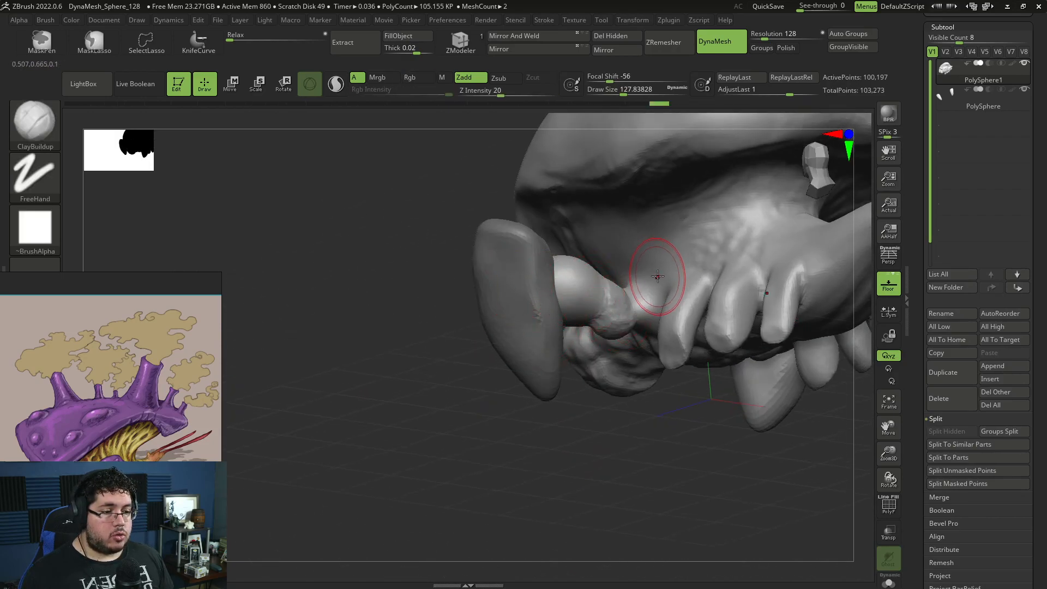
pyautogui.moveTo(626, 415); pyautogui.dragTo(598, 416)
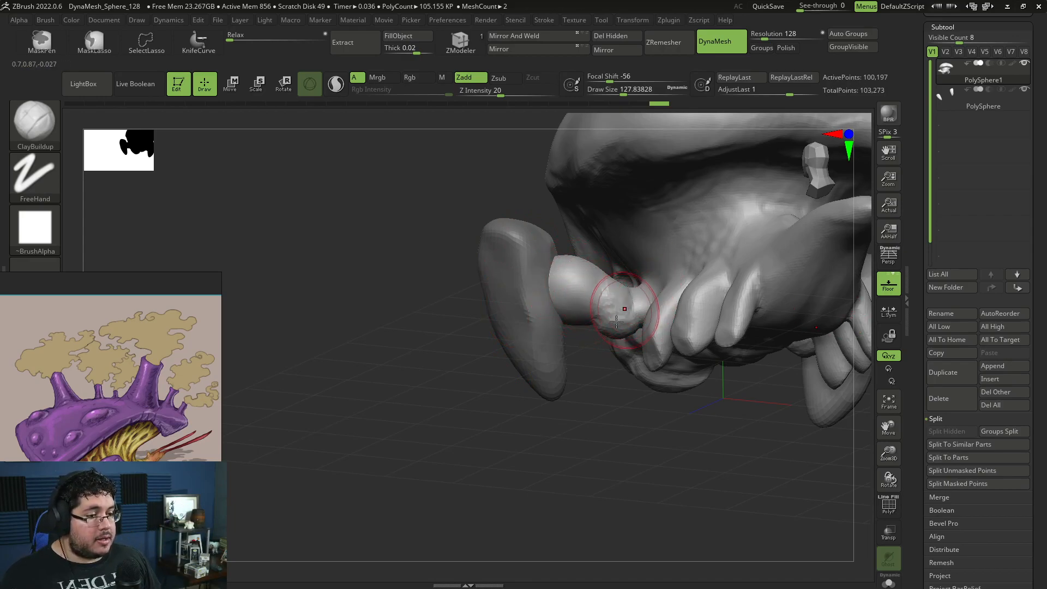
# Check the flat black silhouette and build up flesh on the body around the arm's base with ClayBuildup at a draw size of about 94
pyautogui.moveTo(621, 316); pyautogui.dragTo(621, 369, button='right')
pyautogui.press('v')
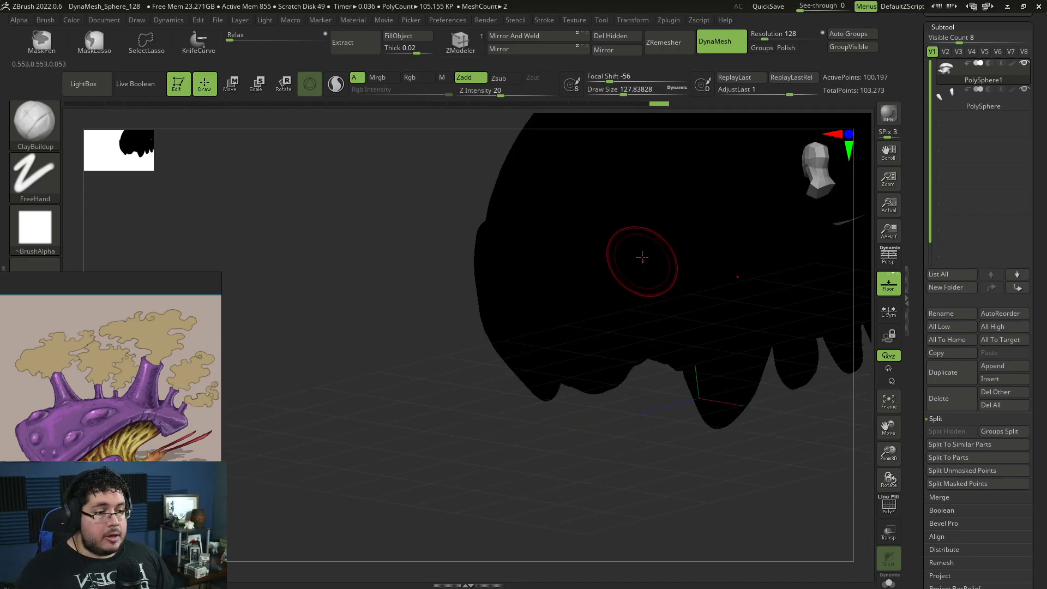
pyautogui.press('v')
pyautogui.press('b')
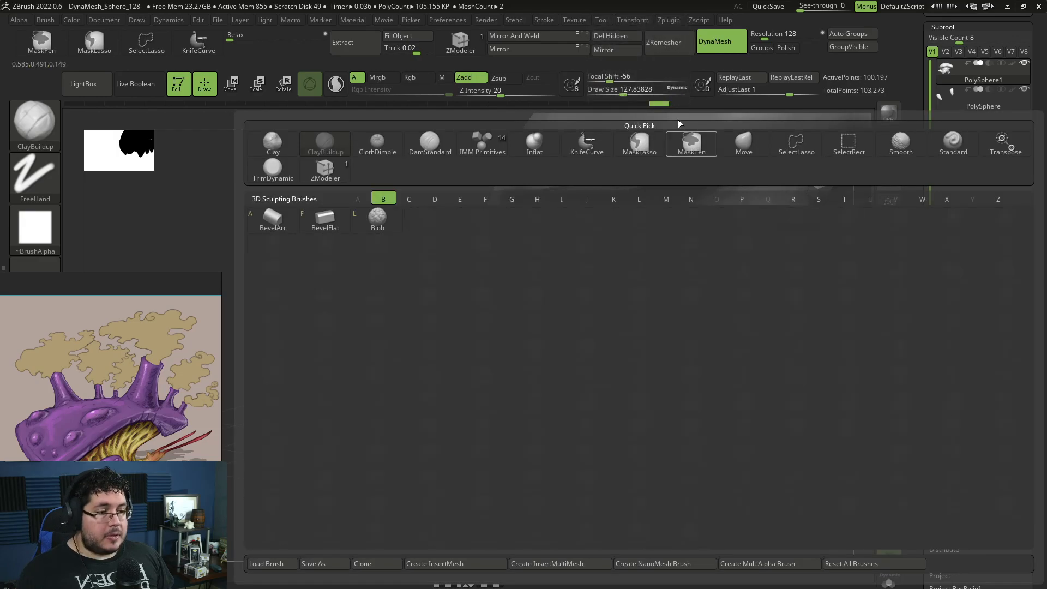
pyautogui.press('b')
pyautogui.press('c')
pyautogui.press('b')
pyautogui.press('space')
pyautogui.moveTo(623, 228); pyautogui.dragTo(617, 229)
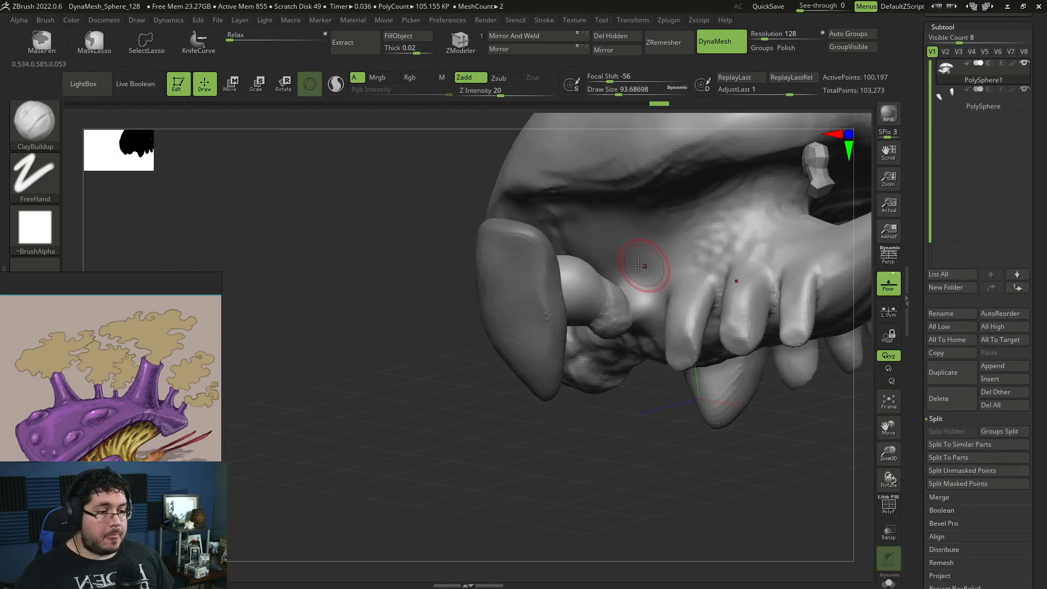
pyautogui.moveTo(628, 273); pyautogui.dragTo(659, 247, button='right')
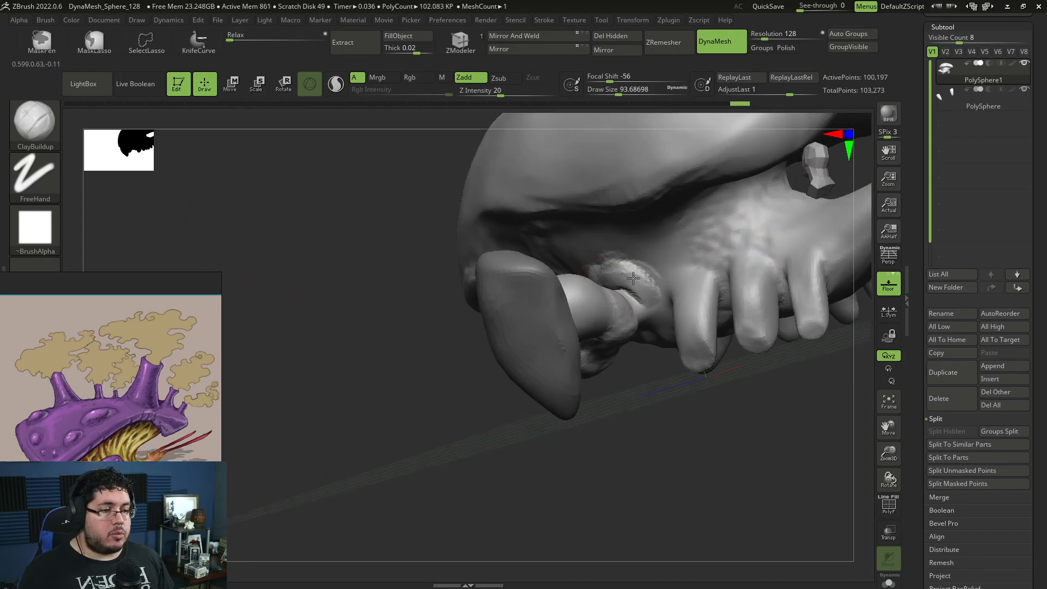
pyautogui.moveTo(600, 407); pyautogui.dragTo(613, 269, button='right')
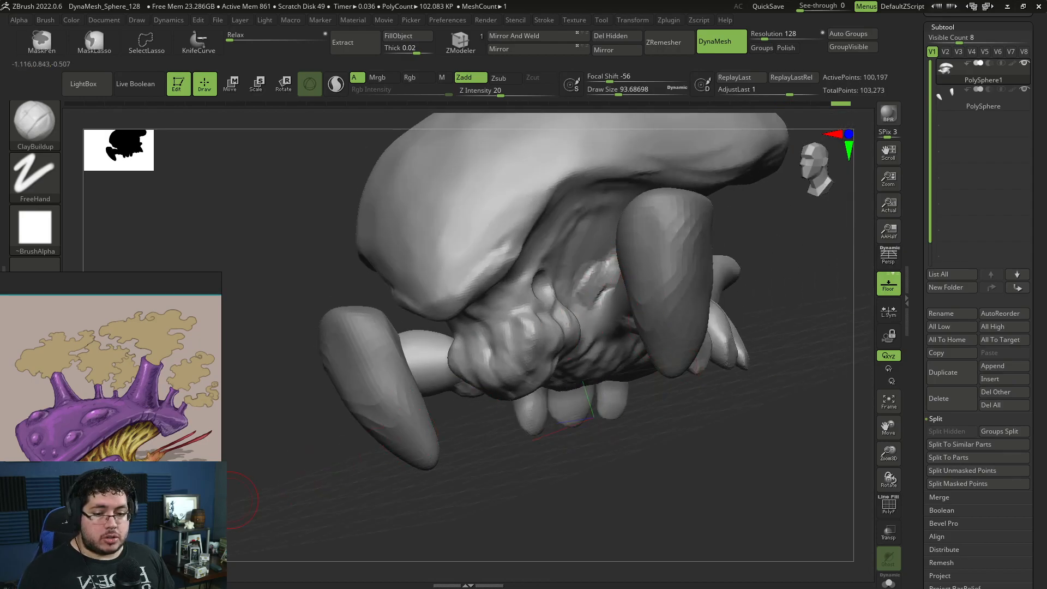
# Make the front limbs subtool active, re-DynaMesh it, and smooth the limbs' surfaces
pyautogui.moveTo(635, 431); pyautogui.dragTo(790, 296, button='right')
pyautogui.keyDown('alt'); pyautogui.click(697, 295); pyautogui.keyUp('alt')
pyautogui.keyDown('ctrl'); pyautogui.moveTo(790, 296); pyautogui.dragTo(800, 307); pyautogui.keyUp('ctrl')
pyautogui.moveTo(788, 292); pyautogui.dragTo(728, 276, button='right')
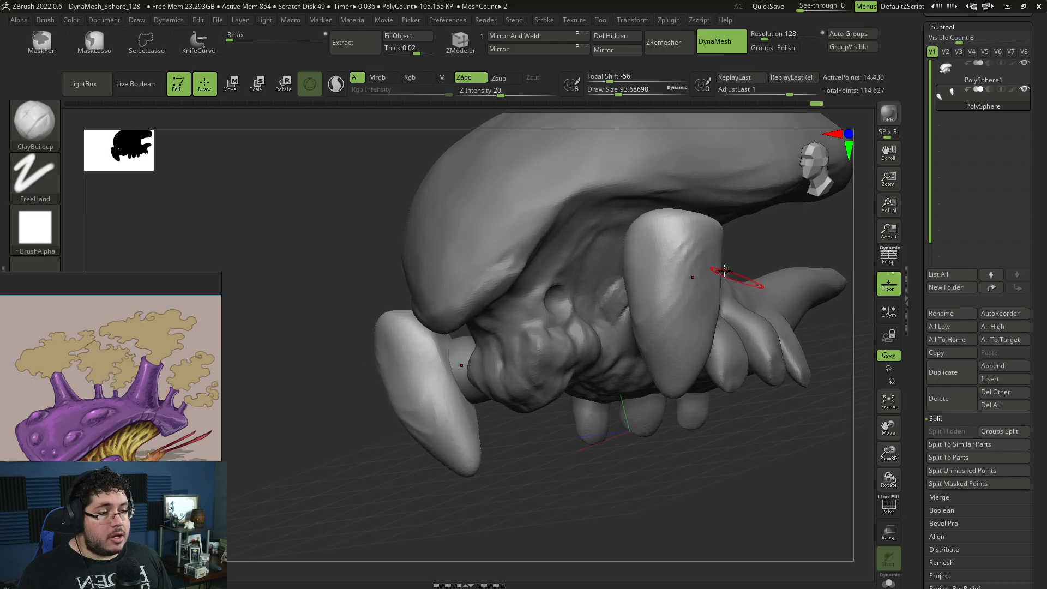
pyautogui.keyDown('shift'); pyautogui.moveTo(671, 257); pyautogui.dragTo(664, 262); pyautogui.keyUp('shift')
pyautogui.moveTo(678, 257)
pyautogui.mouseDown(button='right')
pyautogui.moveTo(823, 379)
pyautogui.moveTo(771, 288)
pyautogui.moveTo(766, 254)
pyautogui.moveTo(758, 272)
pyautogui.mouseUp(button='right')
# Flatten the front limbs' faces into planes with the TrimDynamic brush at a draw size of about 167
pyautogui.press('b')
pyautogui.press('t')
pyautogui.press('d')
pyautogui.press('space')
pyautogui.moveTo(711, 231); pyautogui.dragTo(714, 232)
pyautogui.moveTo(715, 231); pyautogui.dragTo(657, 228, button='right')
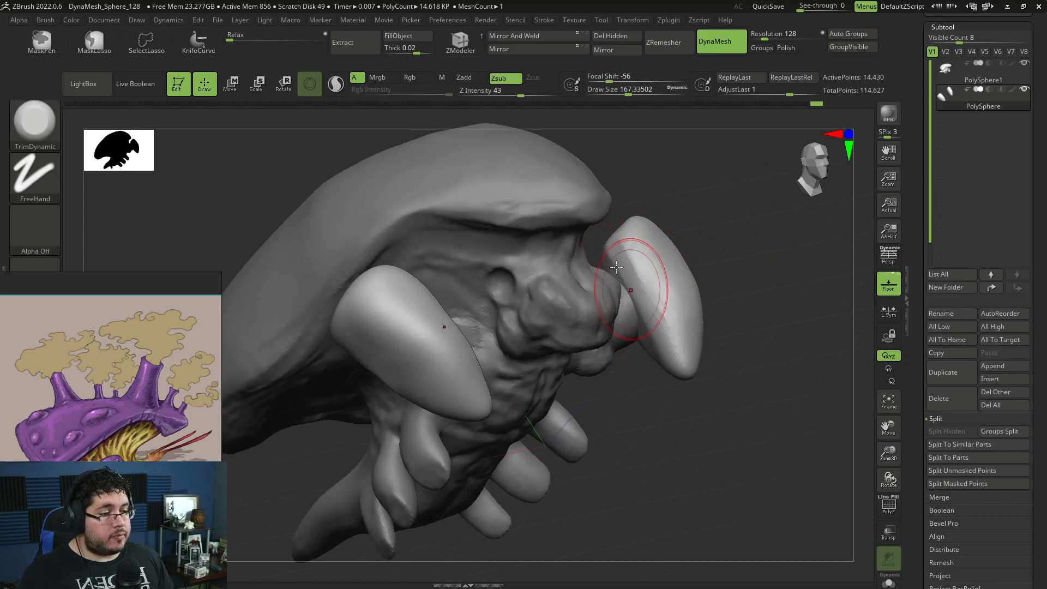
pyautogui.moveTo(674, 269)
pyautogui.mouseDown(button='right')
pyautogui.moveTo(727, 183)
pyautogui.moveTo(636, 218)
pyautogui.moveTo(687, 269)
pyautogui.moveTo(694, 306)
pyautogui.mouseUp(button='right')
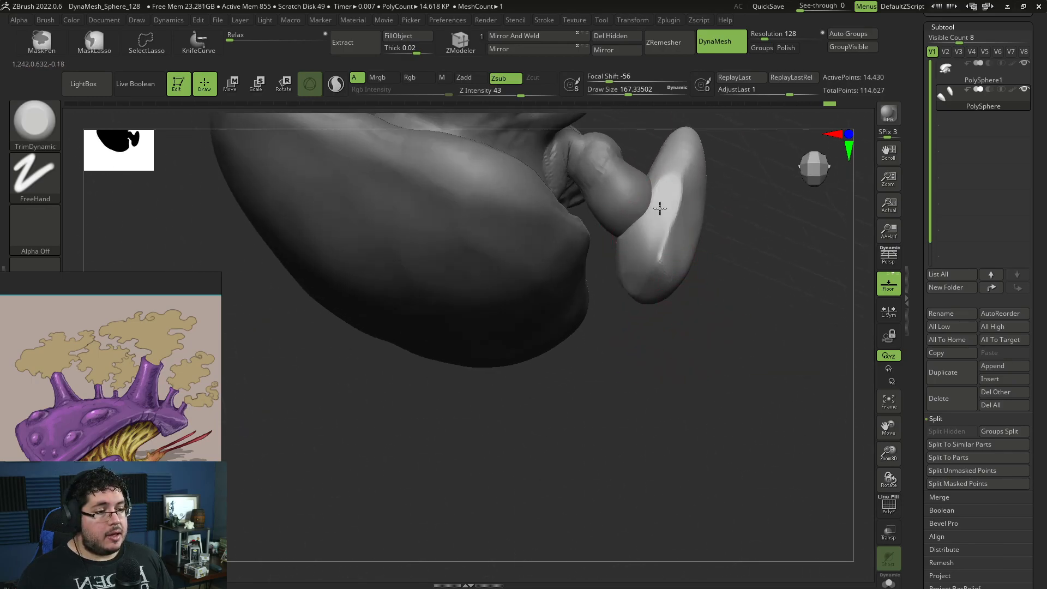
# Sculpt a socket rim on the front limb around the connecting arm with ClayBuildup at a draw size of about 101
pyautogui.moveTo(648, 210); pyautogui.dragTo(718, 269, button='right')
pyautogui.press('b')
pyautogui.press('c')
pyautogui.press('b')
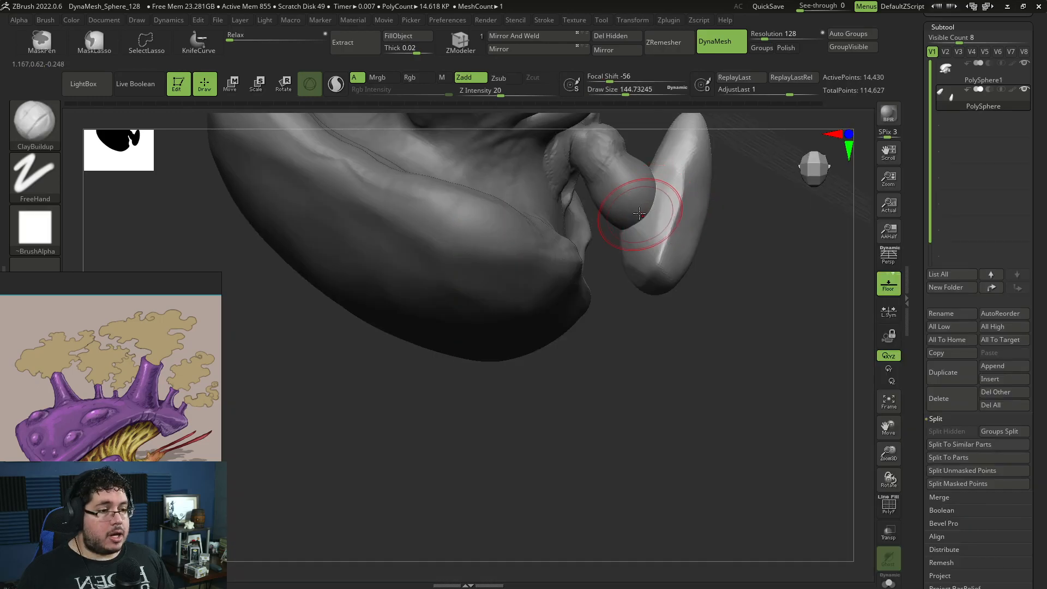
pyautogui.moveTo(636, 309)
pyautogui.mouseDown(button='right')
pyautogui.moveTo(690, 186)
pyautogui.moveTo(611, 360)
pyautogui.moveTo(596, 327)
pyautogui.moveTo(656, 251)
pyautogui.mouseUp(button='right')
pyautogui.press('space')
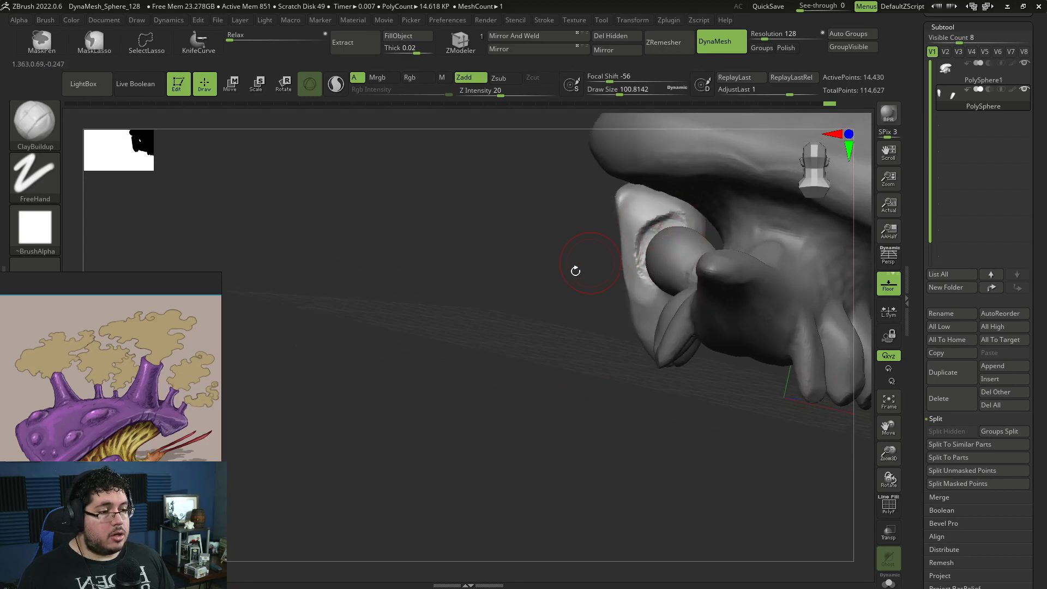
pyautogui.moveTo(229, 449); pyautogui.dragTo(737, 281, button='right')
pyautogui.moveTo(593, 293); pyautogui.dragTo(602, 342, button='right')
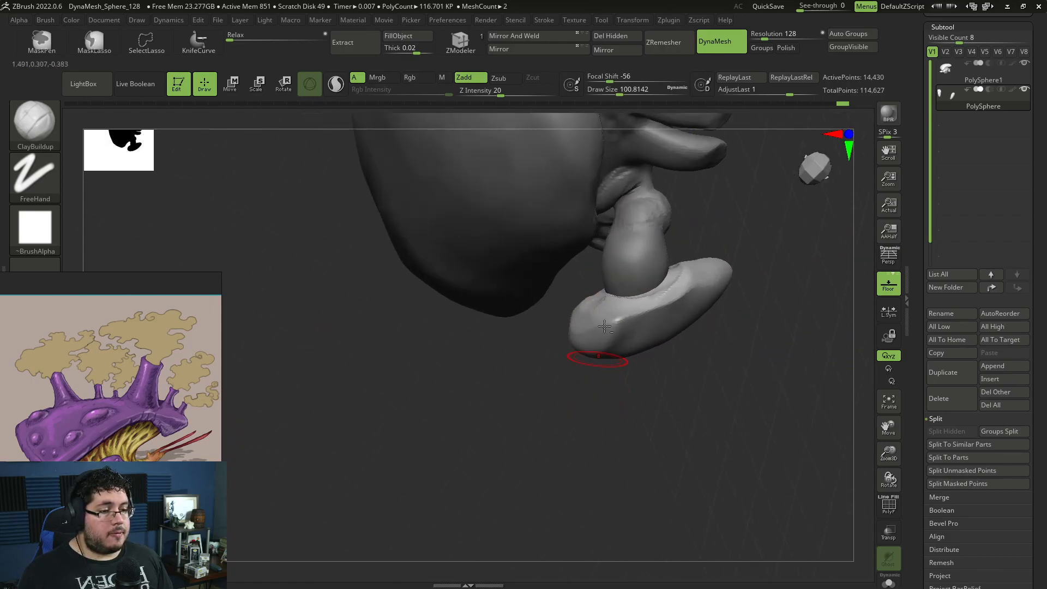
# Build up the socket rim on the front limb around the arm with ClayBuildup at a draw size of about 68
pyautogui.moveTo(656, 286); pyautogui.dragTo(702, 292, button='right')
pyautogui.press('space')
pyautogui.moveTo(689, 256); pyautogui.dragTo(683, 254)
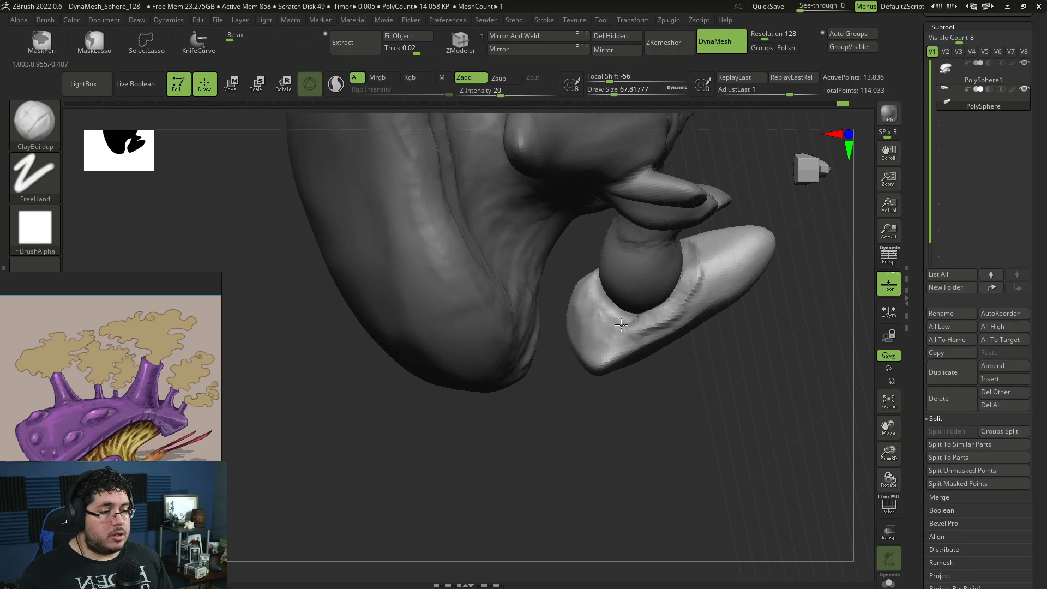
pyautogui.moveTo(638, 336)
pyautogui.mouseDown(button='right')
pyautogui.moveTo(619, 304)
pyautogui.moveTo(451, 381)
pyautogui.moveTo(576, 265)
pyautogui.mouseUp(button='right')
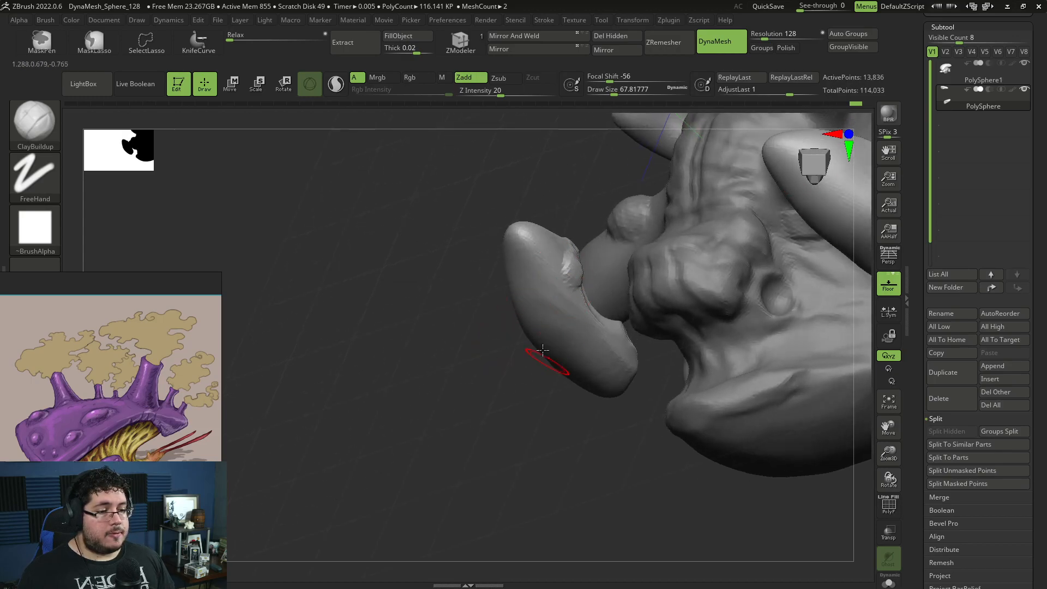
pyautogui.moveTo(613, 312); pyautogui.dragTo(591, 274, button='right')
pyautogui.press('ctrl')
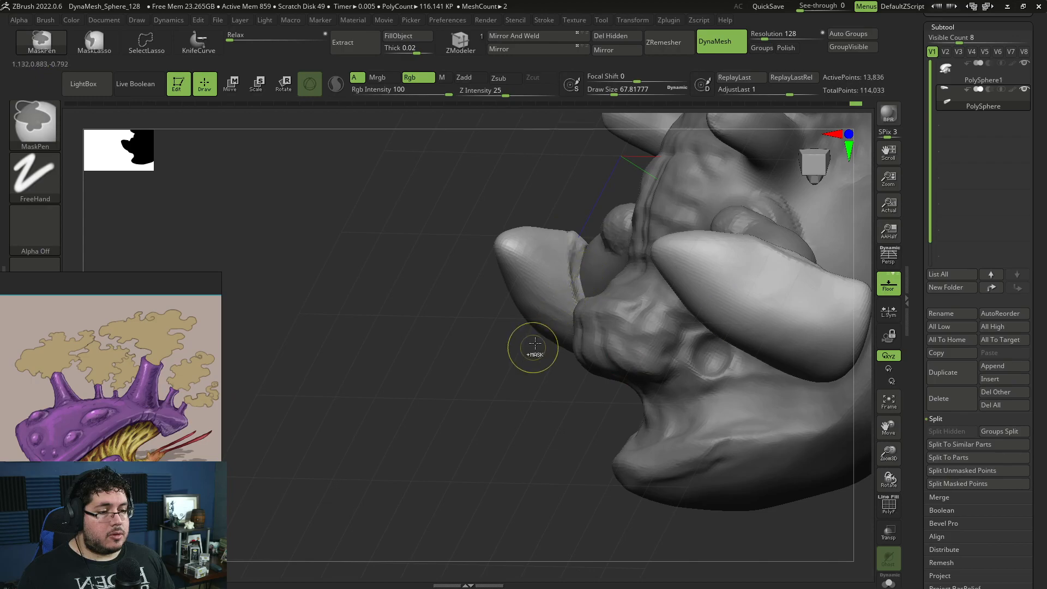
pyautogui.moveTo(534, 345); pyautogui.dragTo(571, 275, button='right')
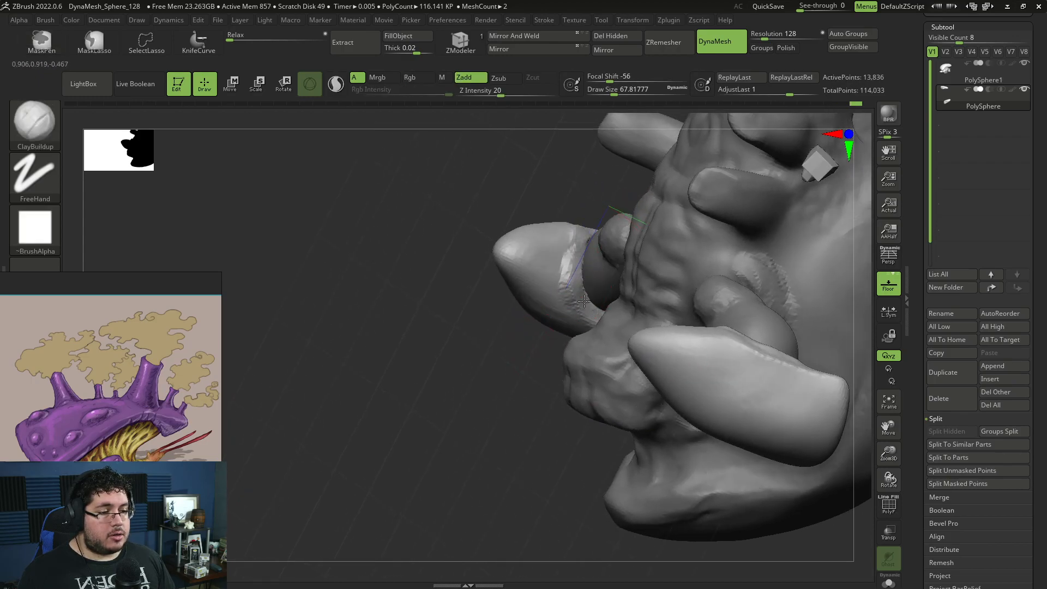
# Re-DynaMesh the front limbs subtool and check the socket rim from below
pyautogui.moveTo(523, 399); pyautogui.dragTo(571, 420, button='right')
pyautogui.keyDown('ctrl'); pyautogui.moveTo(571, 444); pyautogui.dragTo(589, 463); pyautogui.keyUp('ctrl')
pyautogui.moveTo(584, 436); pyautogui.dragTo(621, 389, button='right')
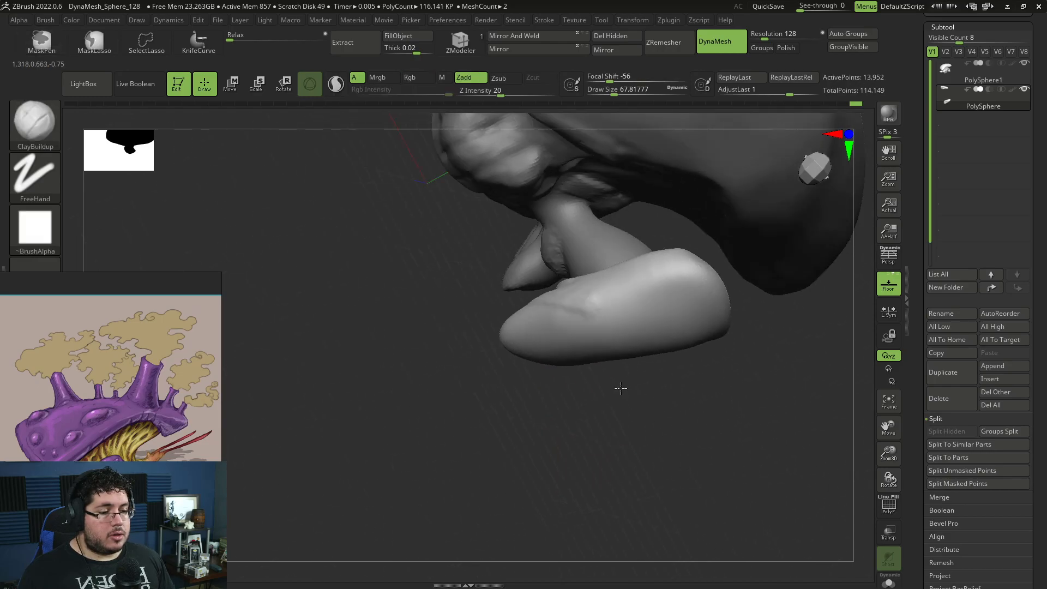
pyautogui.moveTo(636, 424); pyautogui.dragTo(557, 315, button='right')
# Make the body subtool active and sculpt the front of the connecting arm with ClayBuildup at a draw size of about 77
pyautogui.keyDown('alt'); pyautogui.click(557, 315); pyautogui.keyUp('alt')
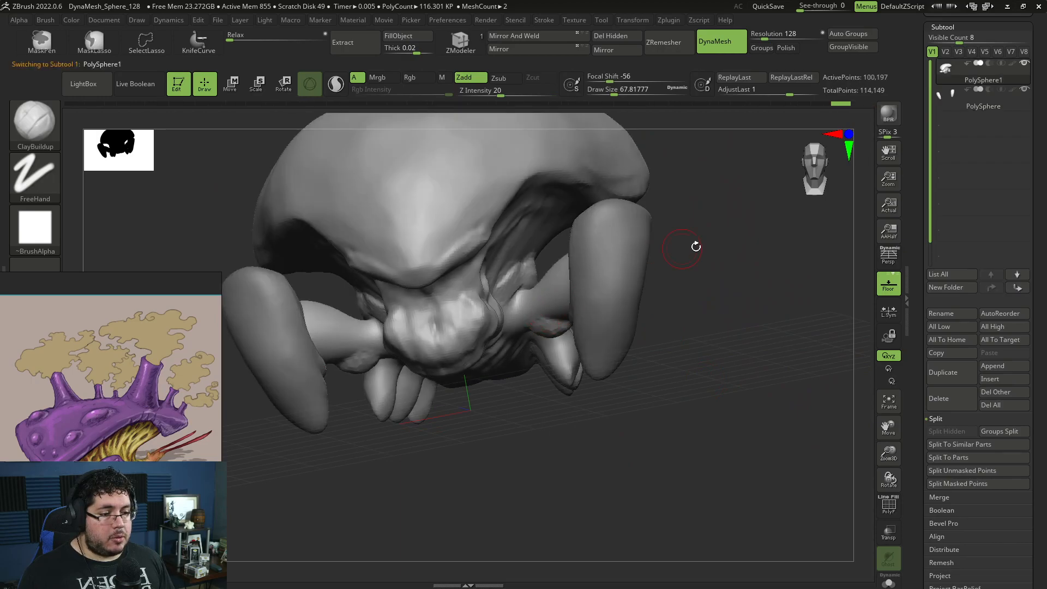
pyautogui.moveTo(694, 244); pyautogui.dragTo(702, 240, button='right')
pyautogui.keyDown('ctrl'); pyautogui.moveTo(702, 240); pyautogui.dragTo(704, 271, button='right'); pyautogui.keyUp('ctrl')
pyautogui.press('space')
pyautogui.moveTo(701, 261); pyautogui.dragTo(703, 261)
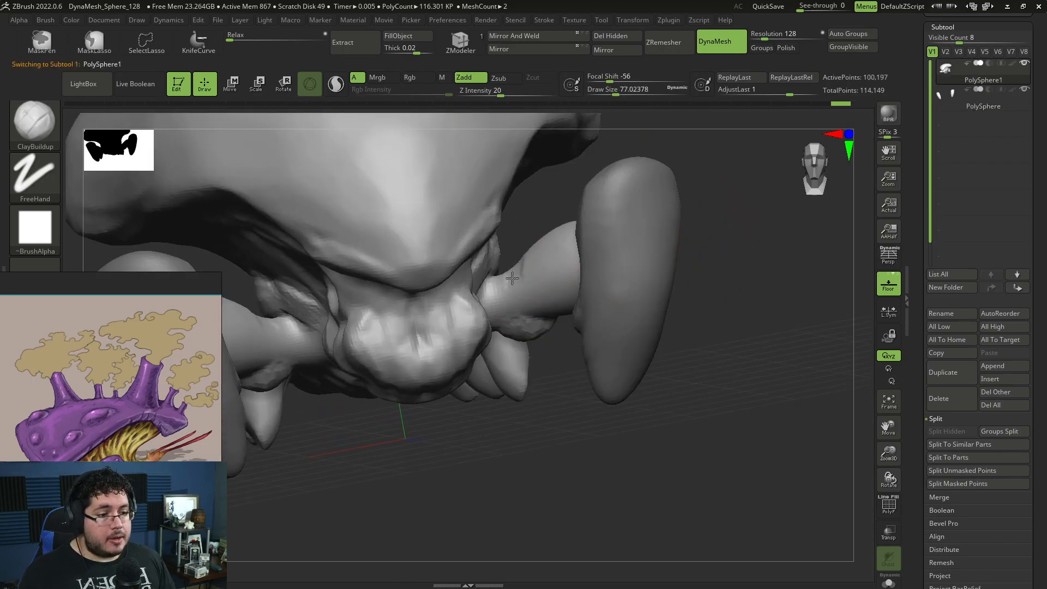
pyautogui.moveTo(523, 266); pyautogui.dragTo(529, 258)
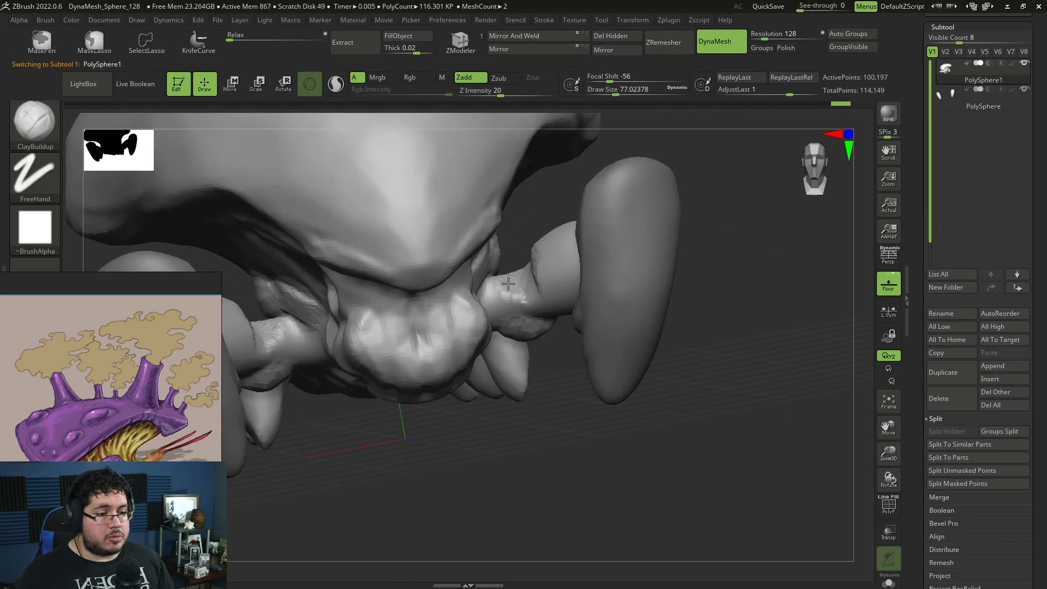
pyautogui.moveTo(523, 308); pyautogui.dragTo(529, 304)
# Smooth the back of the connecting arm and build up its base with ClayBuildup at a draw size of about 116
pyautogui.moveTo(698, 349)
pyautogui.mouseDown(button='right')
pyautogui.moveTo(688, 316)
pyautogui.moveTo(542, 301)
pyautogui.mouseUp(button='right')
pyautogui.moveTo(456, 417); pyautogui.dragTo(498, 304, button='right')
pyautogui.moveTo(491, 306)
pyautogui.mouseDown()
pyautogui.moveTo(462, 318)
pyautogui.moveTo(437, 256)
pyautogui.moveTo(452, 290)
pyautogui.moveTo(456, 252)
pyautogui.moveTo(426, 289)
pyautogui.mouseUp()
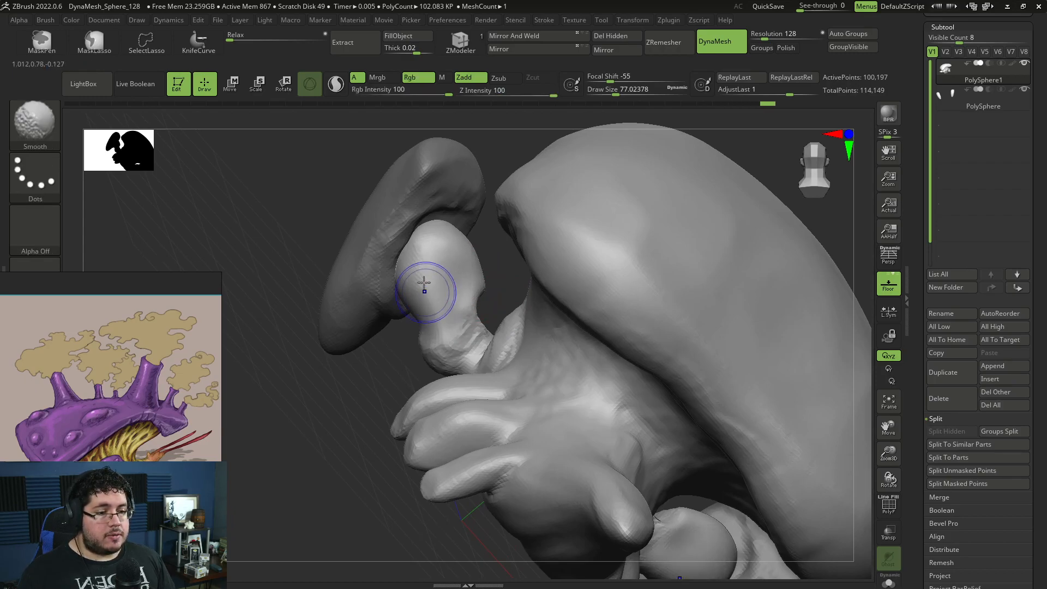
pyautogui.moveTo(425, 289); pyautogui.dragTo(404, 273, button='right')
pyautogui.moveTo(527, 311)
pyautogui.mouseDown(button='right')
pyautogui.moveTo(565, 313)
pyautogui.moveTo(473, 277)
pyautogui.mouseUp(button='right')
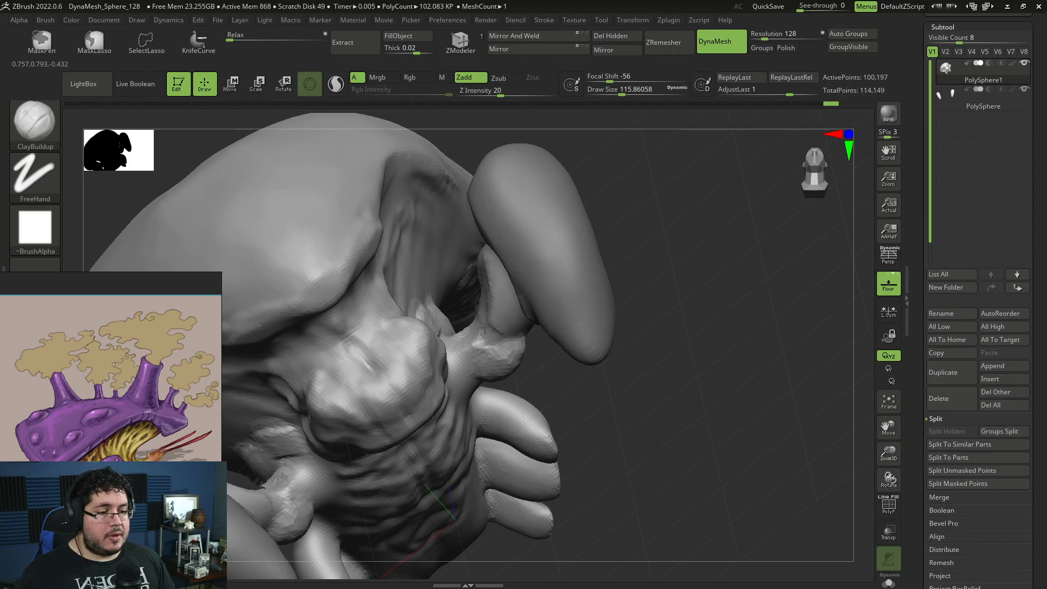
pyautogui.moveTo(496, 332); pyautogui.dragTo(501, 375, button='right')
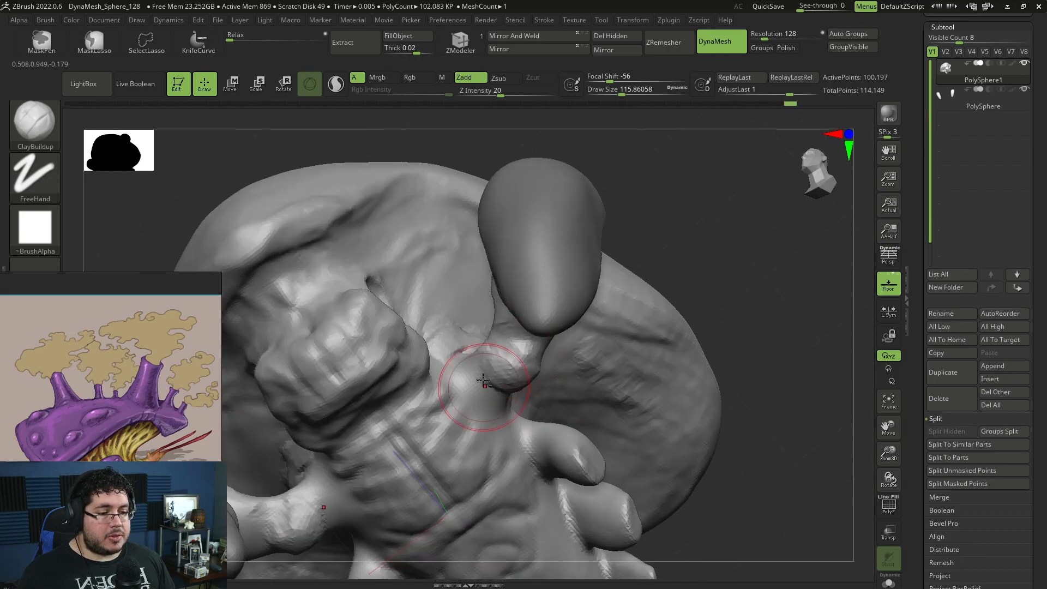
pyautogui.moveTo(590, 263)
pyautogui.mouseDown(button='right')
pyautogui.moveTo(737, 269)
pyautogui.moveTo(667, 206)
pyautogui.mouseUp(button='right')
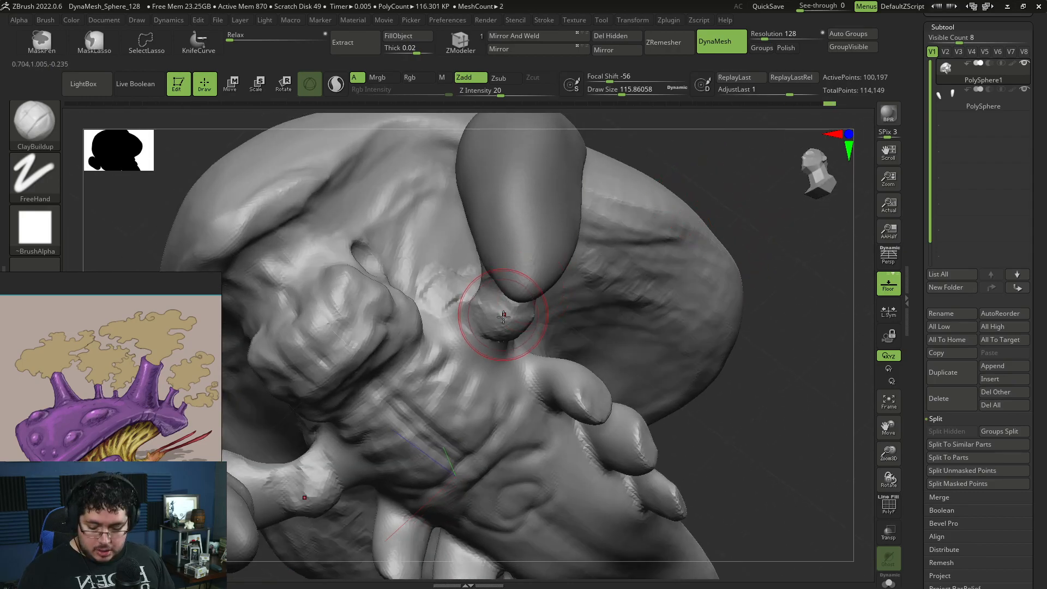
# Carve creases around the base of the connecting arm with DamStandard at a draw size of about 65
pyautogui.press('b')
pyautogui.press('d')
pyautogui.press('s')
pyautogui.press('s')
pyautogui.moveTo(497, 318)
pyautogui.mouseDown()
pyautogui.moveTo(460, 350)
pyautogui.moveTo(517, 361)
pyautogui.mouseUp()
pyautogui.moveTo(791, 401); pyautogui.dragTo(617, 387, button='right')
pyautogui.moveTo(481, 368); pyautogui.dragTo(527, 338)
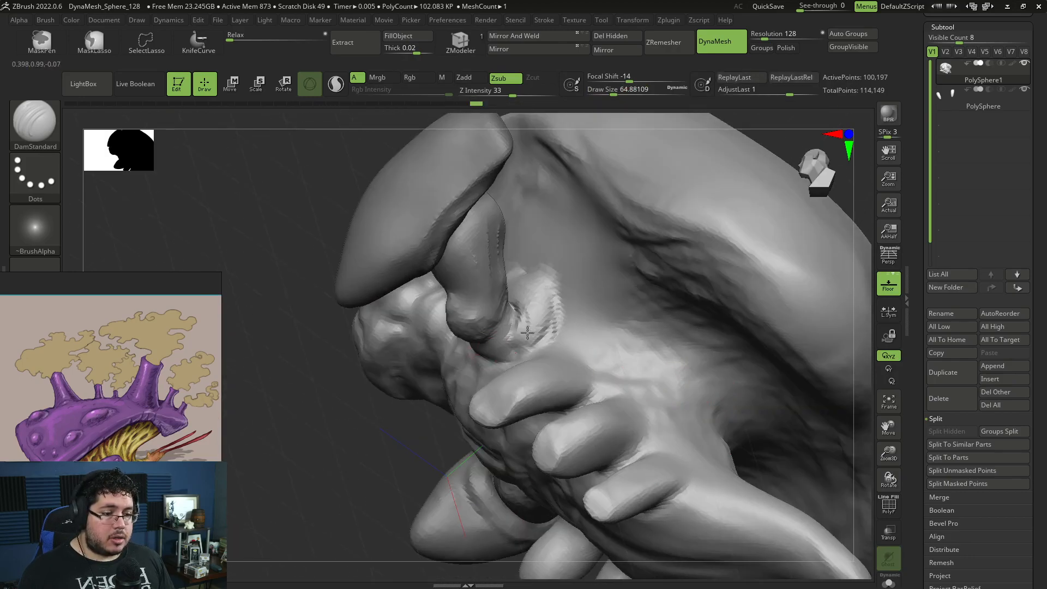
pyautogui.moveTo(404, 463); pyautogui.dragTo(460, 384, button='right')
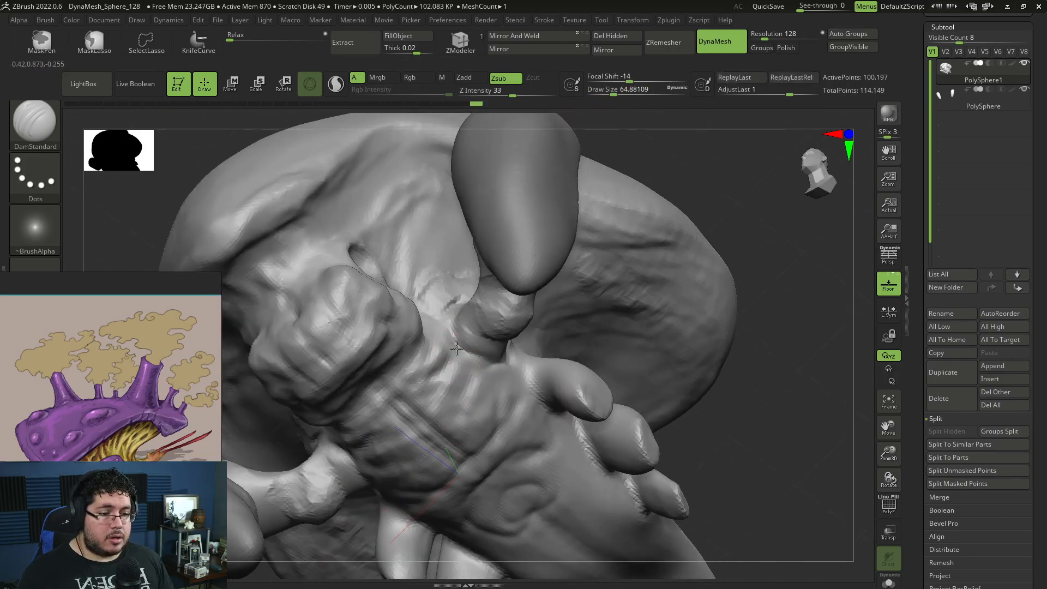
pyautogui.moveTo(764, 355); pyautogui.dragTo(260, 461, button='right')
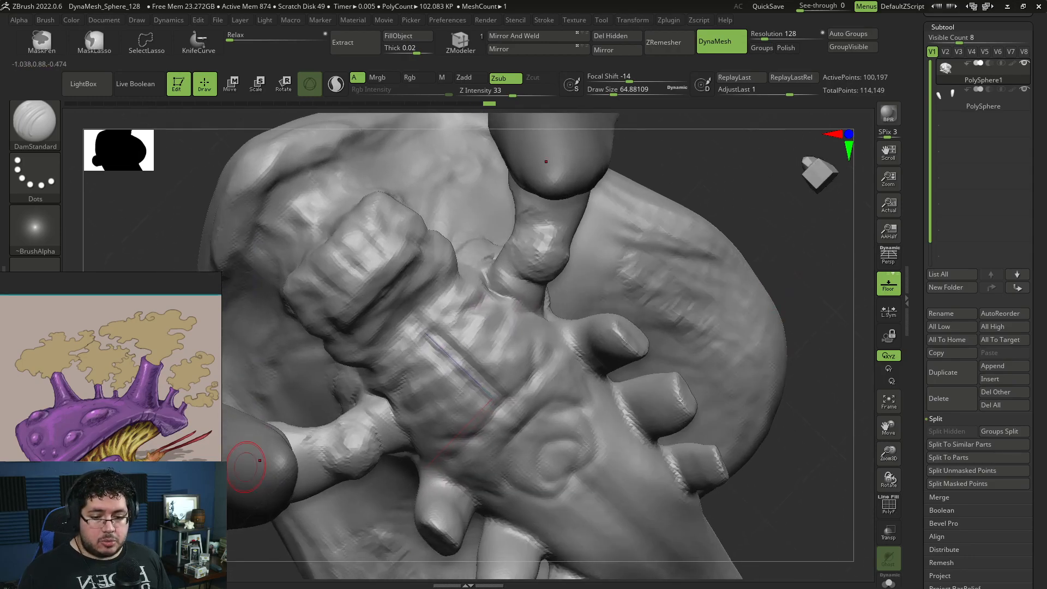
# Build up fleshy folds across the underside between the arms and behind the head with ClayBuildup at a draw size of about 87
pyautogui.press('b')
pyautogui.press('c')
pyautogui.press('b')
pyautogui.press('space')
pyautogui.moveTo(455, 313)
pyautogui.mouseDown()
pyautogui.moveTo(462, 334)
pyautogui.moveTo(502, 308)
pyautogui.moveTo(480, 350)
pyautogui.moveTo(436, 348)
pyautogui.moveTo(471, 382)
pyautogui.moveTo(409, 349)
pyautogui.mouseUp()
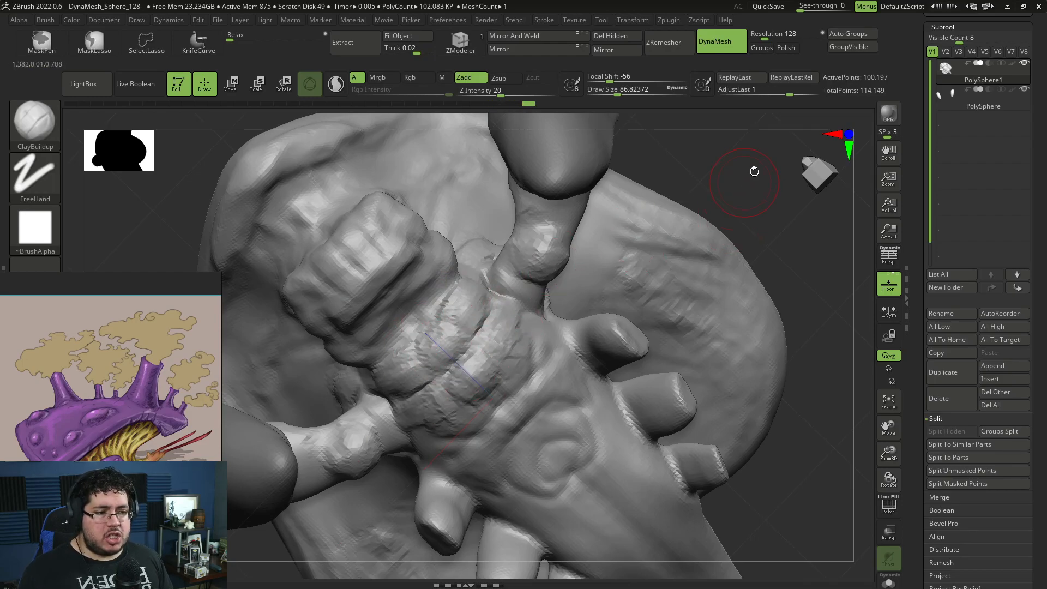
pyautogui.moveTo(751, 171); pyautogui.dragTo(642, 232)
pyautogui.moveTo(551, 317)
pyautogui.mouseDown()
pyautogui.moveTo(537, 334)
pyautogui.moveTo(555, 338)
pyautogui.mouseUp()
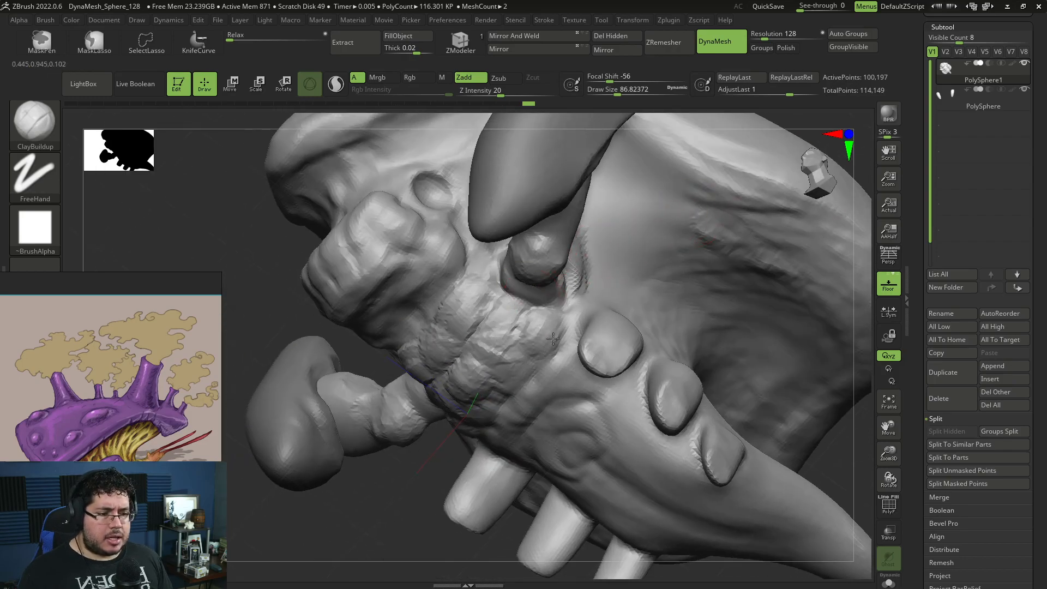
pyautogui.moveTo(451, 440)
pyautogui.mouseDown()
pyautogui.moveTo(545, 382)
pyautogui.moveTo(690, 323)
pyautogui.moveTo(678, 411)
pyautogui.moveTo(701, 437)
pyautogui.moveTo(668, 438)
pyautogui.mouseUp()
pyautogui.press('space')
pyautogui.moveTo(442, 252); pyautogui.dragTo(452, 252)
pyautogui.moveTo(605, 469)
pyautogui.mouseDown()
pyautogui.moveTo(619, 430)
pyautogui.moveTo(622, 327)
pyautogui.moveTo(562, 330)
pyautogui.mouseUp()
# Flatten the head's front and sides into planes with the TrimDynamic brush at a draw size of about 140
pyautogui.press('space')
pyautogui.moveTo(763, 425)
pyautogui.mouseDown()
pyautogui.moveTo(753, 436)
pyautogui.moveTo(807, 507)
pyautogui.mouseUp()
pyautogui.moveTo(523, 323); pyautogui.dragTo(542, 273, button='right')
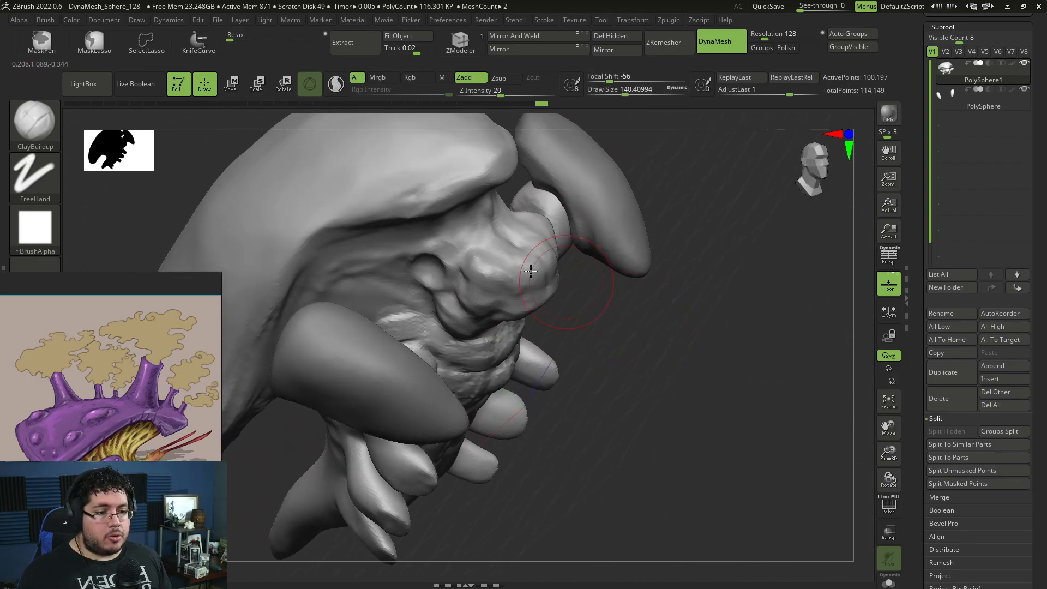
pyautogui.press('b')
pyautogui.press('t')
pyautogui.press('d')
pyautogui.moveTo(487, 279); pyautogui.dragTo(496, 271)
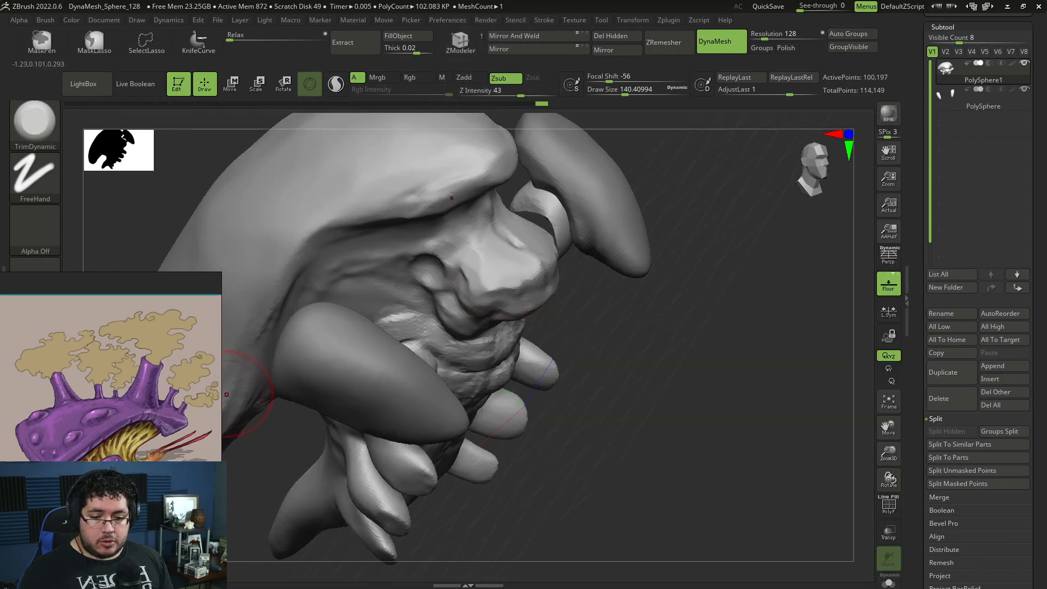
pyautogui.moveTo(227, 394); pyautogui.dragTo(463, 308)
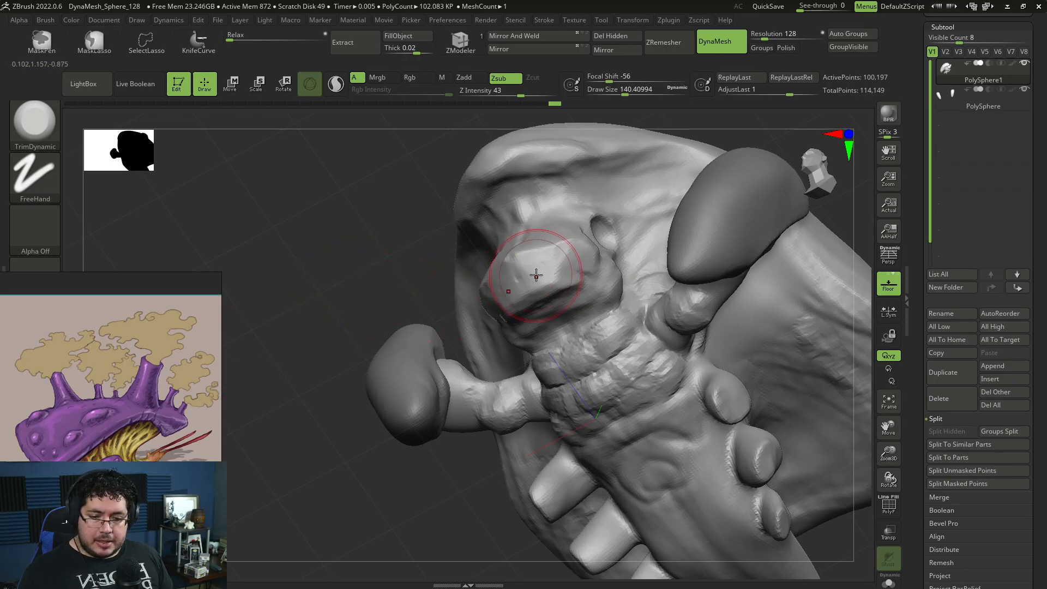
# Build up the flesh around the head and eye sockets with ClayBuildup at a draw size of about 83
pyautogui.press('b')
pyautogui.press('c')
pyautogui.press('b')
pyautogui.press('space')
pyautogui.moveTo(576, 263); pyautogui.dragTo(566, 263)
pyautogui.moveTo(606, 213); pyautogui.dragTo(600, 236)
pyautogui.press('space')
pyautogui.moveTo(597, 240); pyautogui.dragTo(585, 240)
pyautogui.moveTo(407, 289); pyautogui.dragTo(582, 217)
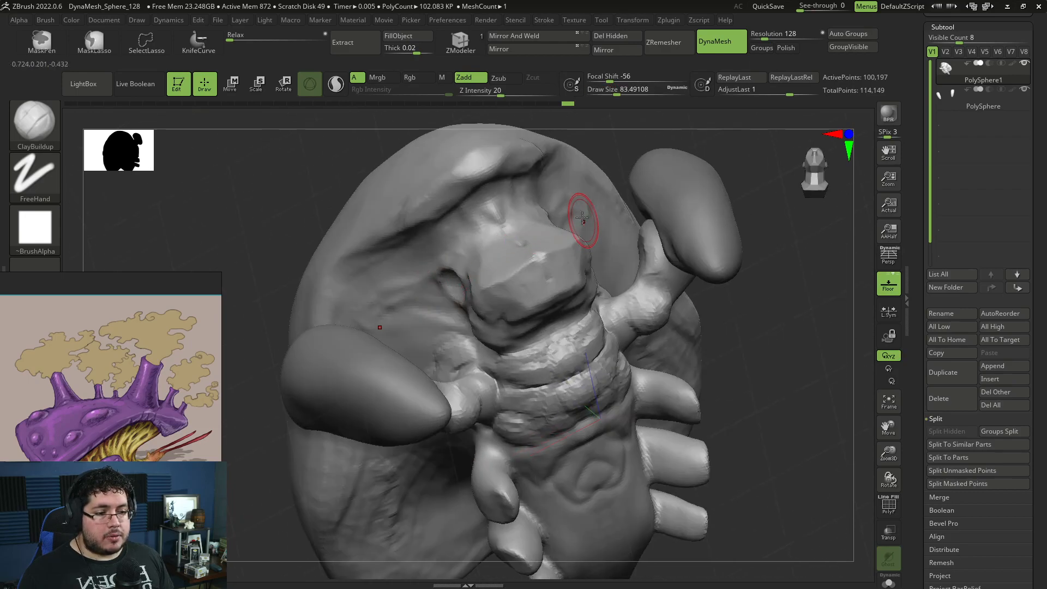
# Add small fleshy lumps below the eye beside the snout with ClayBuildup at a draw size of about 56
pyautogui.press('b')
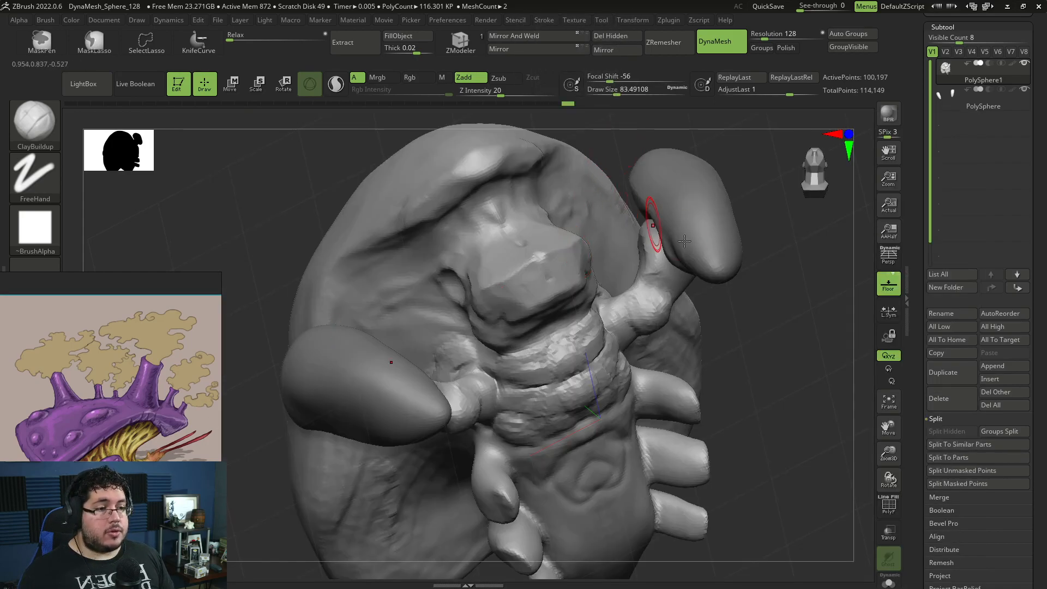
pyautogui.moveTo(656, 236); pyautogui.dragTo(632, 279, button='right')
pyautogui.moveTo(330, 280); pyautogui.dragTo(351, 292)
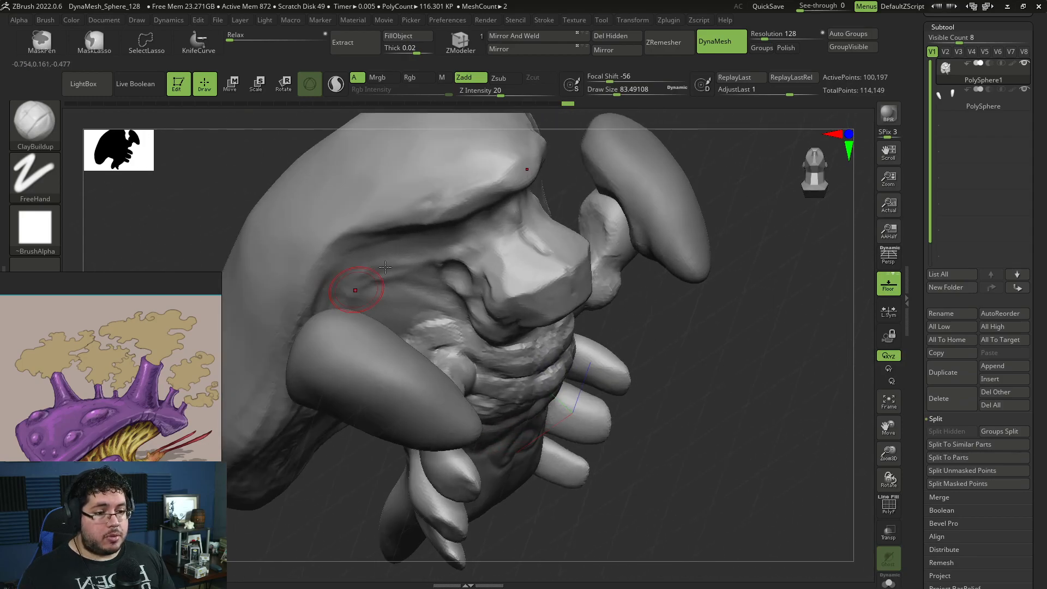
pyautogui.press('b')
pyautogui.press('space')
pyautogui.moveTo(473, 300); pyautogui.dragTo(501, 282)
pyautogui.moveTo(528, 264); pyautogui.dragTo(522, 316, button='right')
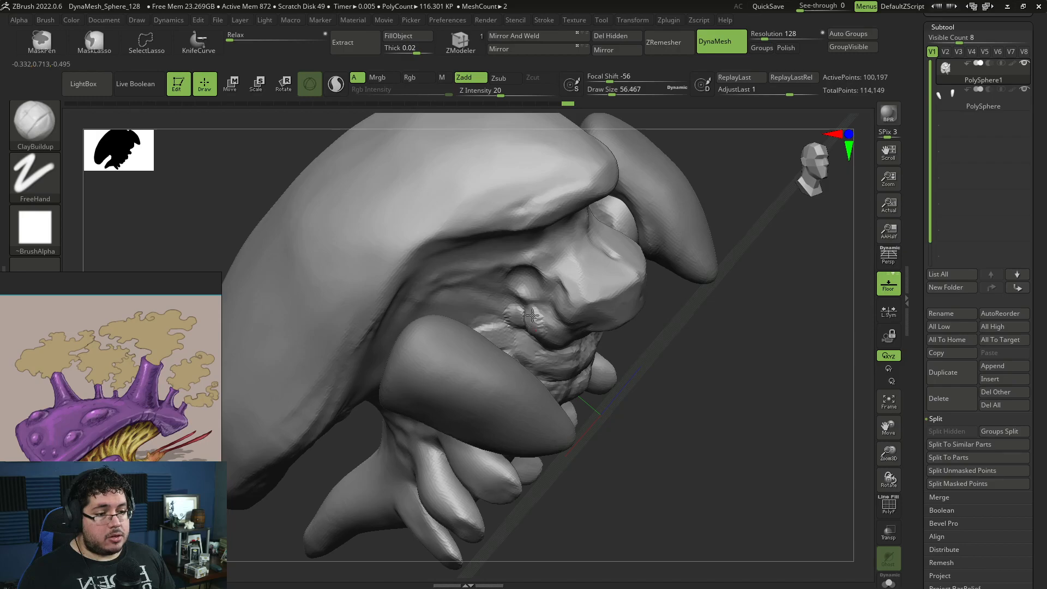
pyautogui.moveTo(674, 331)
pyautogui.mouseDown(button='right')
pyautogui.moveTo(690, 332)
pyautogui.moveTo(663, 325)
pyautogui.mouseUp(button='right')
# Pull curved tusks out of both sides of the snout with the SnakeHook brush
pyautogui.press('b')
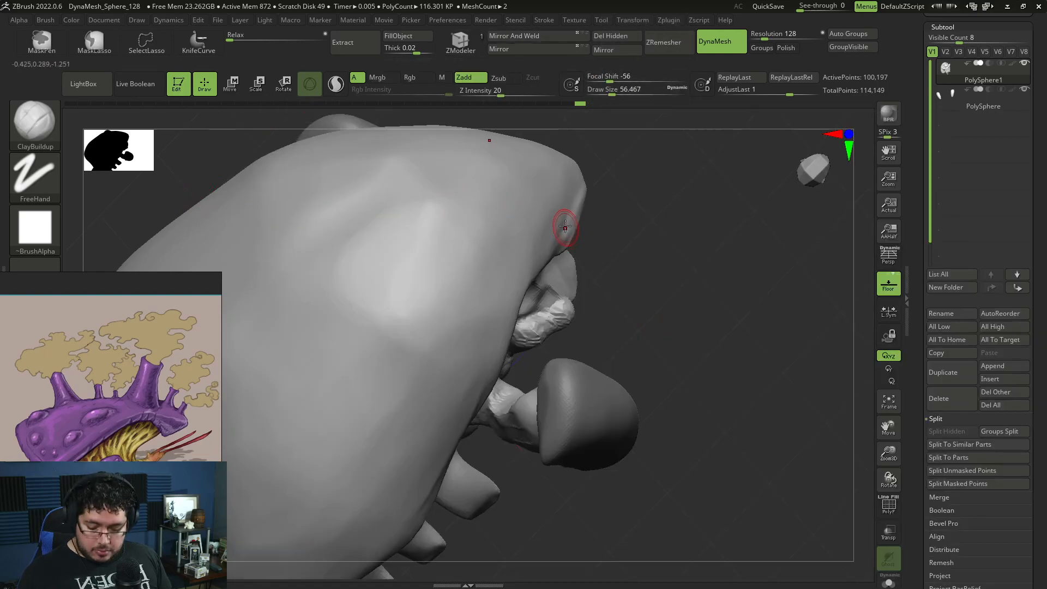
pyautogui.press('b')
pyautogui.press('s')
pyautogui.click(529, 252)
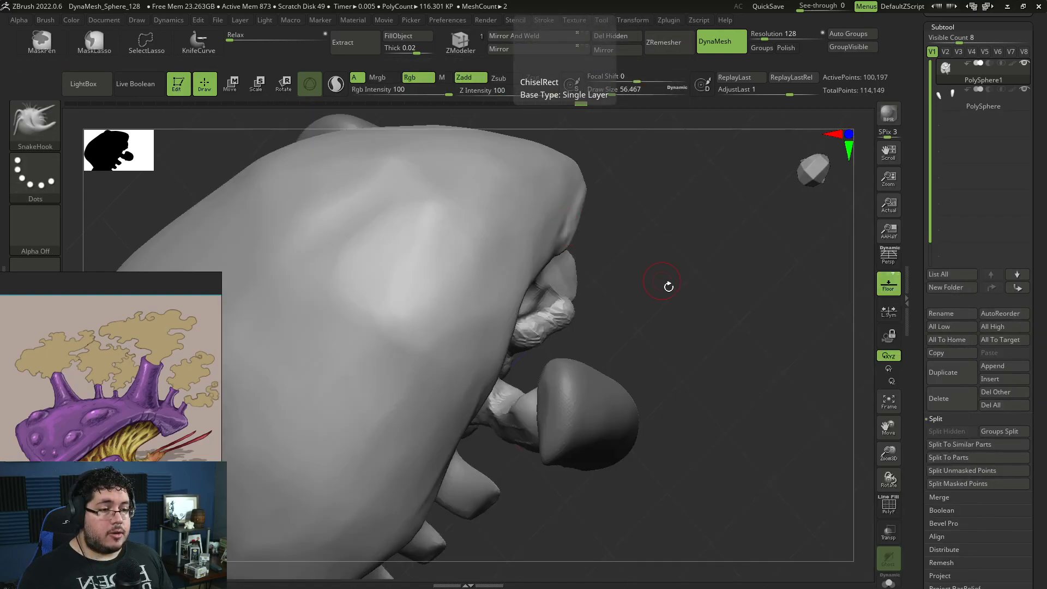
pyautogui.moveTo(573, 280)
pyautogui.mouseDown()
pyautogui.moveTo(591, 276)
pyautogui.moveTo(588, 248)
pyautogui.mouseUp()
pyautogui.moveTo(662, 213)
pyautogui.mouseDown()
pyautogui.moveTo(588, 230)
pyautogui.moveTo(592, 247)
pyautogui.mouseUp()
pyautogui.moveTo(602, 260)
pyautogui.mouseDown()
pyautogui.moveTo(593, 256)
pyautogui.moveTo(513, 399)
pyautogui.moveTo(531, 365)
pyautogui.mouseUp()
# Reshape the tusked snout with the Move brush at a draw size of about 187
pyautogui.press('b')
pyautogui.press('m')
pyautogui.press('v')
pyautogui.press('space')
pyautogui.moveTo(480, 390); pyautogui.dragTo(533, 437, button='right')
pyautogui.press('space')
pyautogui.moveTo(527, 366); pyautogui.dragTo(532, 366)
pyautogui.moveTo(565, 330); pyautogui.dragTo(574, 309)
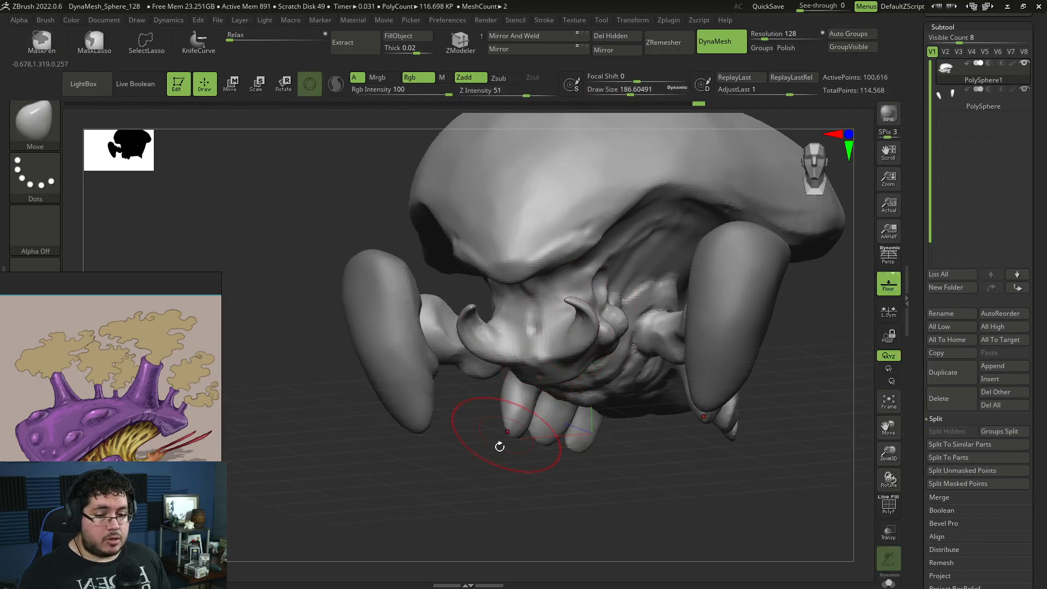
# Carve creases across the snout between the tusks and around the eye with DamStandard at a draw size of about 68
pyautogui.moveTo(501, 443); pyautogui.dragTo(579, 440)
pyautogui.press('b')
pyautogui.press('d')
pyautogui.press('s')
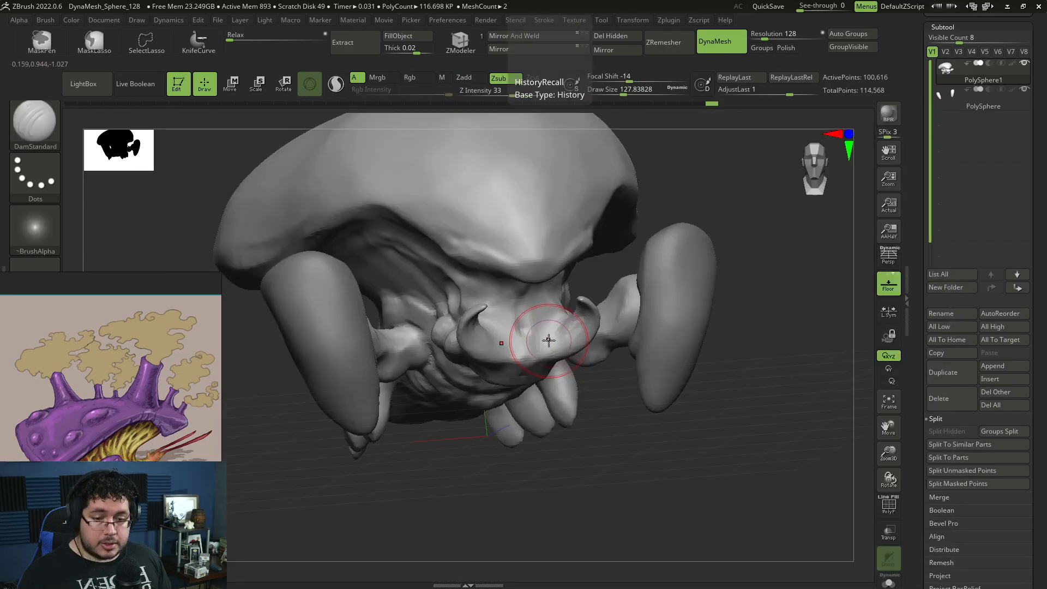
pyautogui.moveTo(536, 331); pyautogui.dragTo(559, 420, button='right')
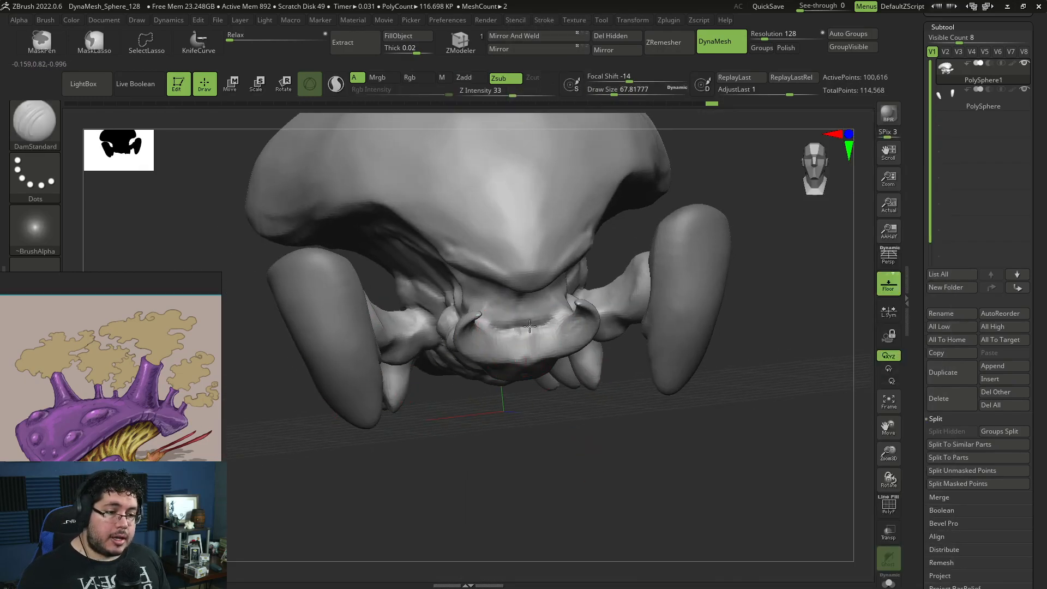
pyautogui.moveTo(527, 327); pyautogui.dragTo(534, 407, button='right')
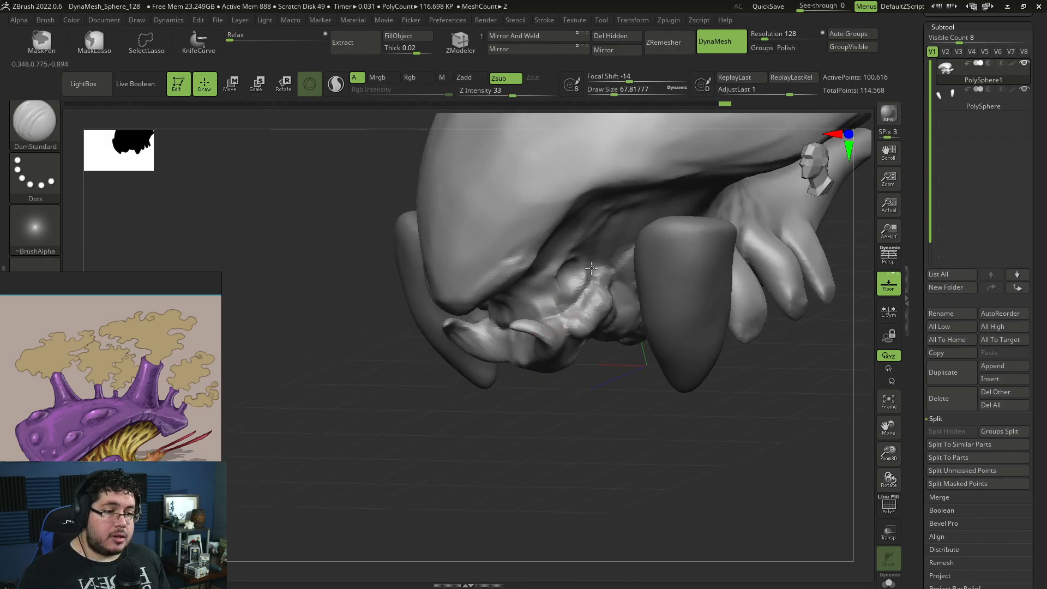
pyautogui.moveTo(598, 395)
pyautogui.mouseDown(button='right')
pyautogui.moveTo(599, 341)
pyautogui.moveTo(594, 411)
pyautogui.mouseUp(button='right')
pyautogui.moveTo(665, 370); pyautogui.dragTo(609, 328, button='right')
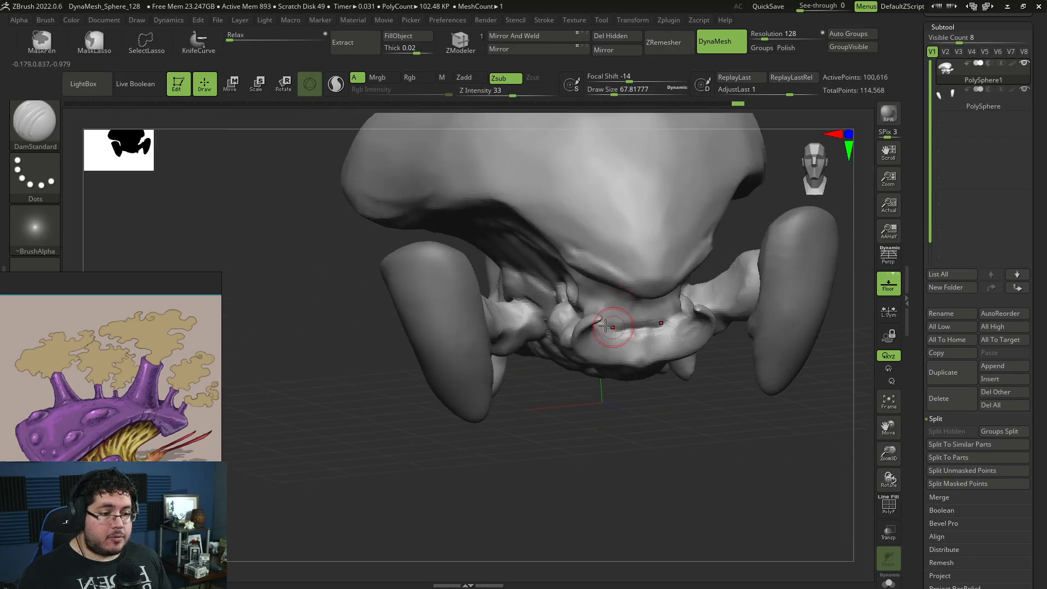
pyautogui.moveTo(600, 410)
pyautogui.mouseDown(button='right')
pyautogui.moveTo(615, 334)
pyautogui.moveTo(589, 355)
pyautogui.moveTo(606, 445)
pyautogui.moveTo(602, 395)
pyautogui.mouseUp(button='right')
# Hide the separate claws subtool and choose SelectLasso as the selection brush, viewing the creature from the side
pyautogui.moveTo(676, 306); pyautogui.dragTo(543, 465, button='right')
pyautogui.click(1026, 90)
pyautogui.moveTo(640, 363)
pyautogui.keyDown('shift'); pyautogui.mouseDown(button='right')
pyautogui.moveTo(682, 522)
pyautogui.moveTo(659, 488)
pyautogui.mouseUp(button='right'); pyautogui.keyUp('shift')
pyautogui.hotkey('ctrl', 'shift')
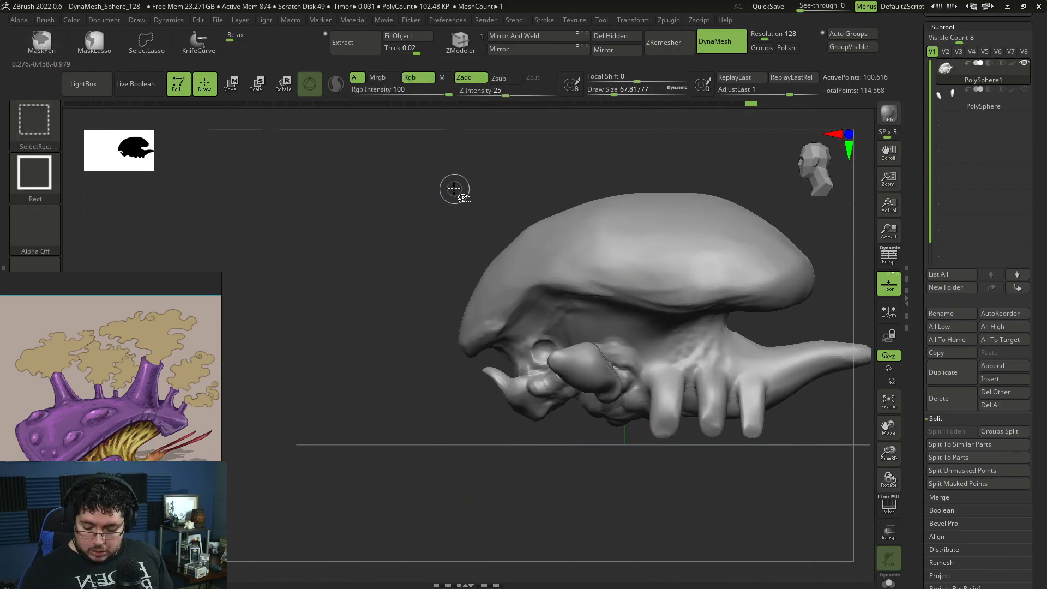
pyautogui.click(45, 127)
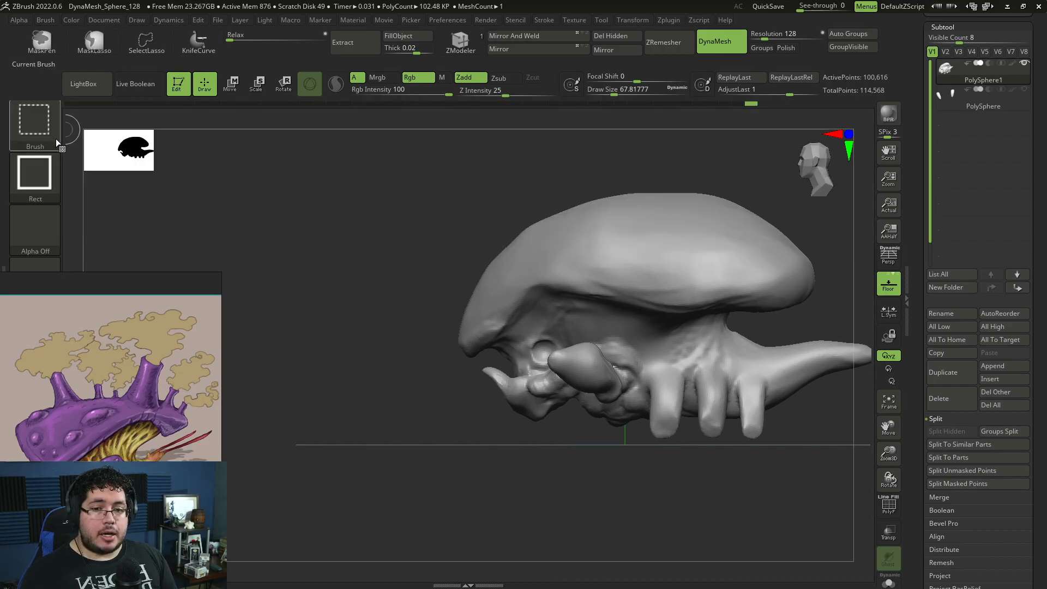
pyautogui.click(43, 118)
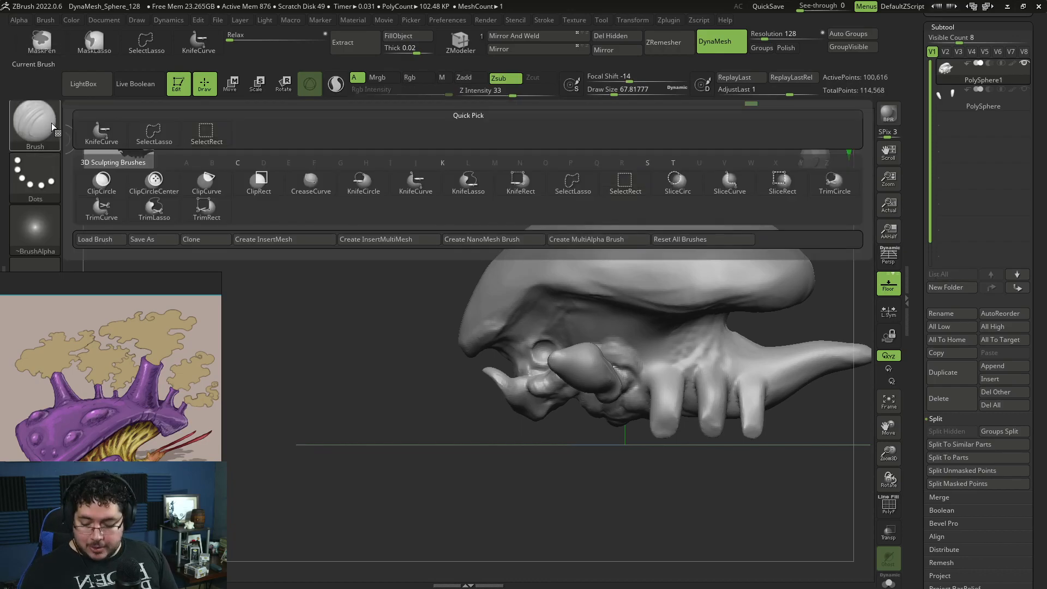
pyautogui.click(53, 132)
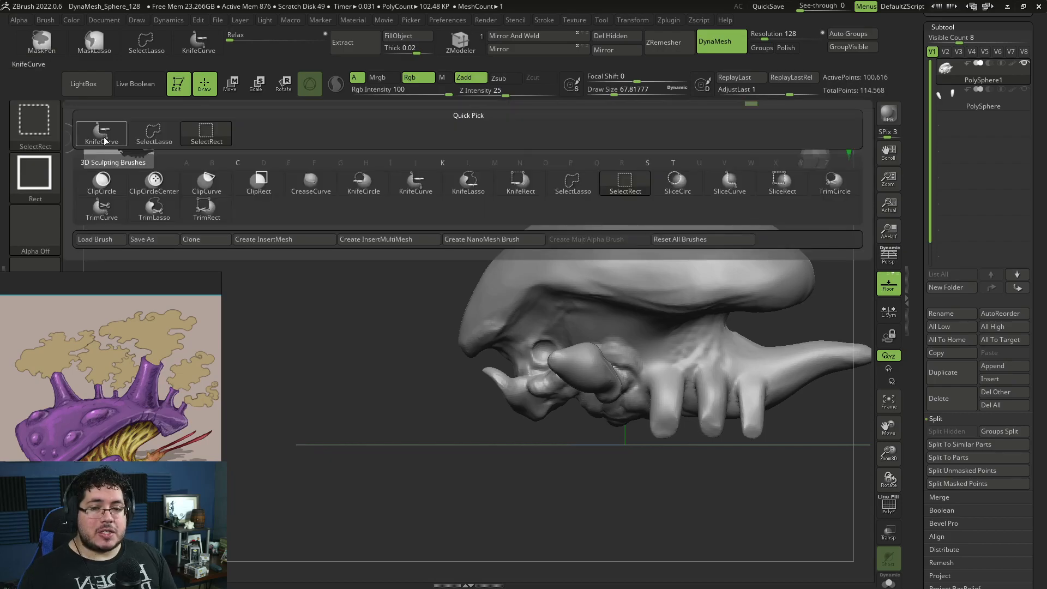
pyautogui.click(572, 192)
# Isolate the tusked lower jaw and arms with SelectLasso, hiding the leftover pieces above the jaw
pyautogui.moveTo(391, 304)
pyautogui.keyDown('ctrl'); pyautogui.mouseDown(button='right')
pyautogui.moveTo(367, 351)
pyautogui.moveTo(337, 346)
pyautogui.mouseUp(button='right'); pyautogui.keyUp('ctrl')
pyautogui.moveTo(691, 162)
pyautogui.keyDown('ctrl'); pyautogui.keyDown('shift'); pyautogui.mouseDown()
pyautogui.moveTo(588, 162)
pyautogui.moveTo(431, 309)
pyautogui.moveTo(457, 362)
pyautogui.moveTo(570, 383)
pyautogui.moveTo(811, 235)
pyautogui.moveTo(785, 202)
pyautogui.mouseUp(); pyautogui.keyUp('shift'); pyautogui.keyUp('ctrl')
pyautogui.moveTo(718, 238); pyautogui.dragTo(764, 246, button='right')
pyautogui.moveTo(763, 246)
pyautogui.keyDown('ctrl'); pyautogui.mouseDown(button='right')
pyautogui.moveTo(762, 308)
pyautogui.moveTo(713, 203)
pyautogui.moveTo(715, 176)
pyautogui.mouseUp(button='right'); pyautogui.keyUp('ctrl')
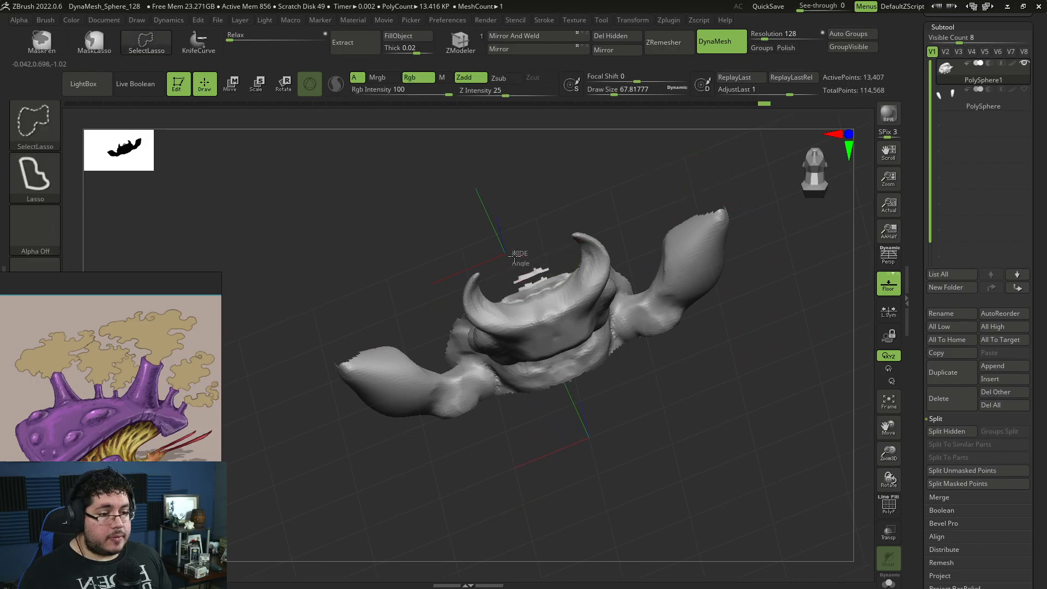
pyautogui.keyDown('ctrl'); pyautogui.keyDown('shift'); pyautogui.moveTo(554, 285); pyautogui.dragTo(568, 270); pyautogui.keyUp('shift'); pyautogui.keyUp('ctrl')
pyautogui.moveTo(568, 241); pyautogui.dragTo(697, 157, button='right')
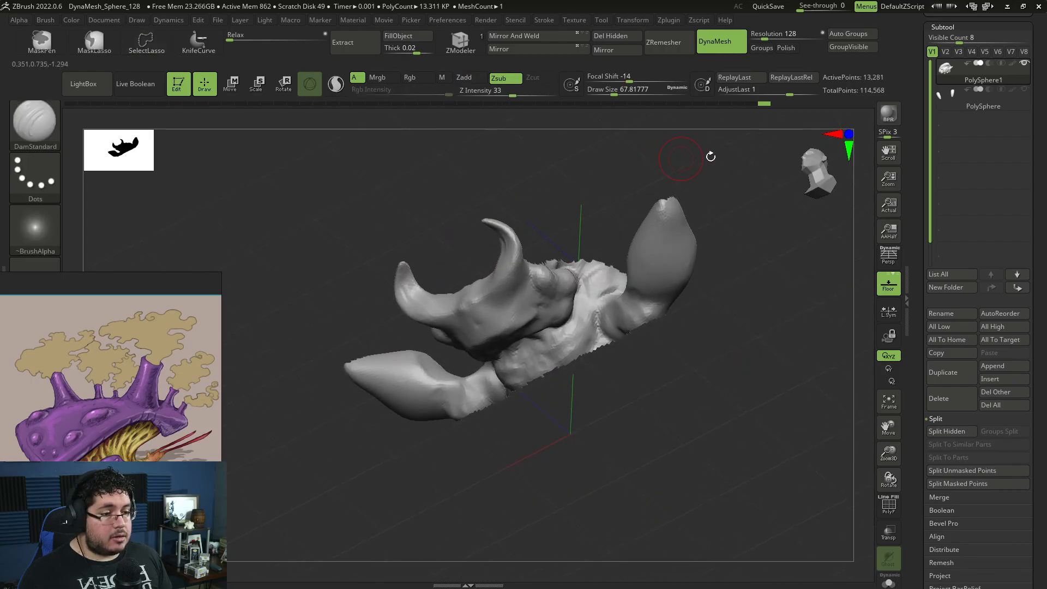
# Hide the arms and the remaining neck surface with SelectLasso, leaving only the tusked jaw visible
pyautogui.keyDown('ctrl'); pyautogui.keyDown('shift'); pyautogui.moveTo(753, 159); pyautogui.dragTo(579, 201); pyautogui.keyUp('shift'); pyautogui.keyUp('ctrl')
pyautogui.moveTo(577, 267)
pyautogui.keyDown('ctrl'); pyautogui.keyDown('shift'); pyautogui.mouseDown()
pyautogui.moveTo(592, 311)
pyautogui.moveTo(671, 379)
pyautogui.mouseUp(); pyautogui.keyUp('shift'); pyautogui.keyUp('ctrl')
pyautogui.moveTo(692, 357); pyautogui.dragTo(698, 262, button='right')
pyautogui.hotkey('ctrl', 'shift')
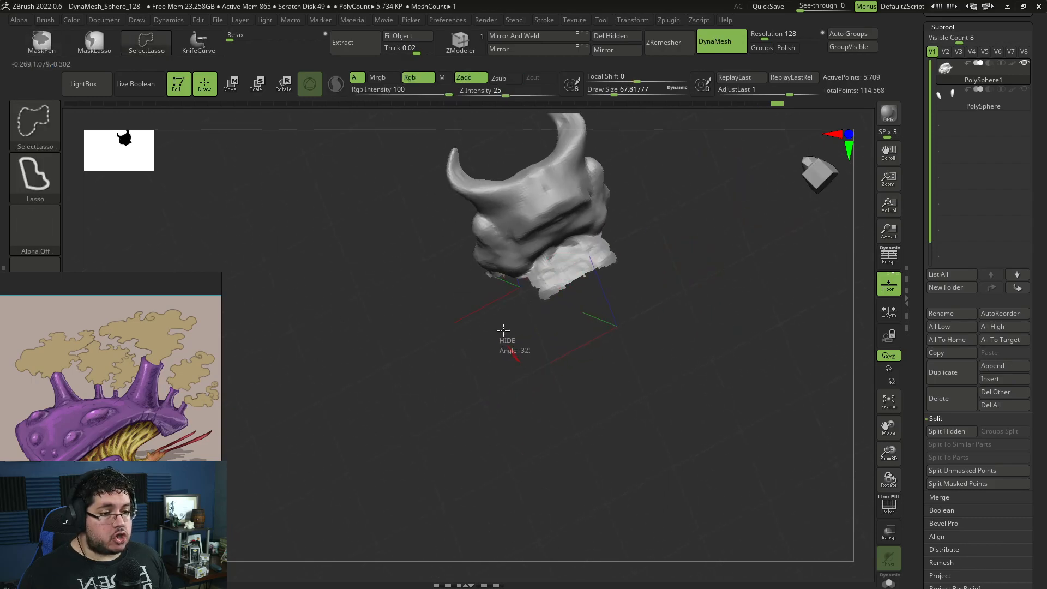
pyautogui.moveTo(562, 248)
pyautogui.keyDown('ctrl'); pyautogui.keyDown('shift'); pyautogui.mouseDown()
pyautogui.moveTo(622, 327)
pyautogui.moveTo(588, 320)
pyautogui.mouseUp(); pyautogui.keyUp('shift'); pyautogui.keyUp('ctrl')
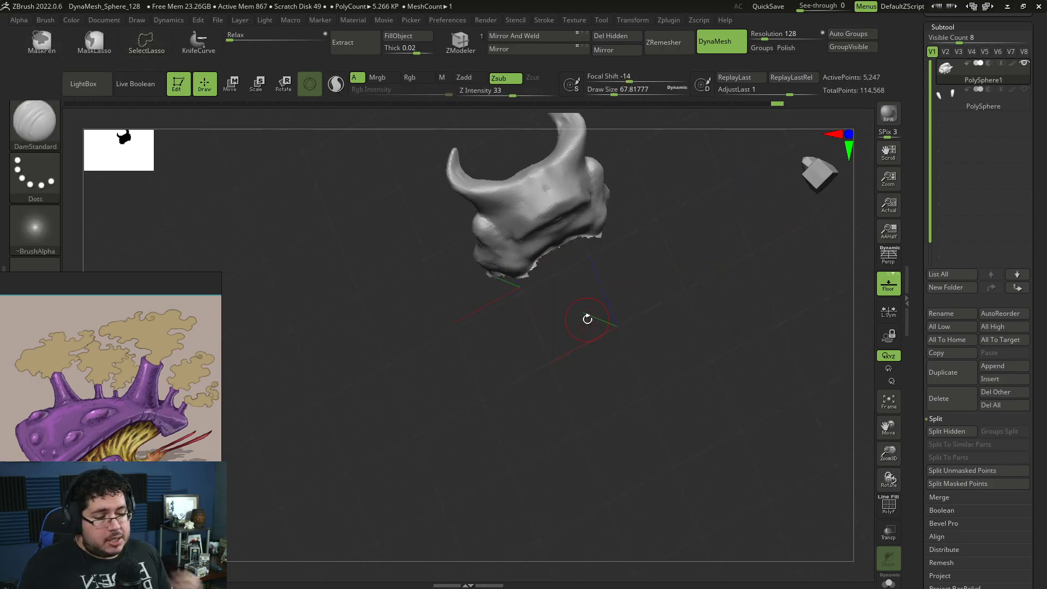
pyautogui.moveTo(496, 286); pyautogui.dragTo(593, 374, button='right')
pyautogui.moveTo(498, 299)
pyautogui.keyDown('ctrl'); pyautogui.keyDown('shift'); pyautogui.mouseDown()
pyautogui.moveTo(499, 289)
pyautogui.moveTo(577, 289)
pyautogui.moveTo(606, 236)
pyautogui.mouseUp(); pyautogui.keyUp('shift'); pyautogui.keyUp('ctrl')
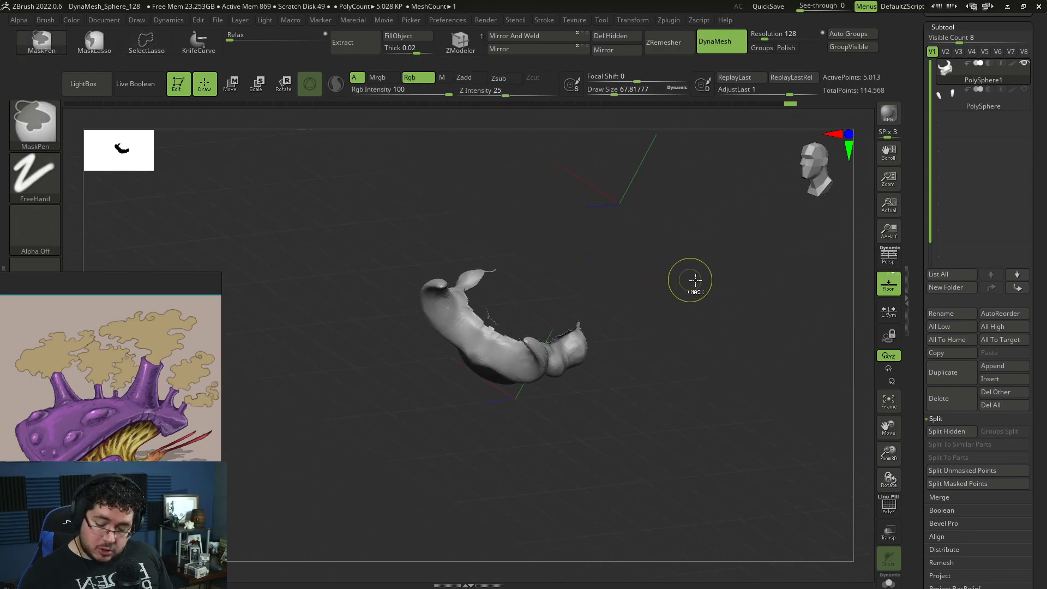
# Give the visible tusked jaw its own polygroup, unhide the full mesh, and split it into subtools with Groups Split
pyautogui.click(889, 505)
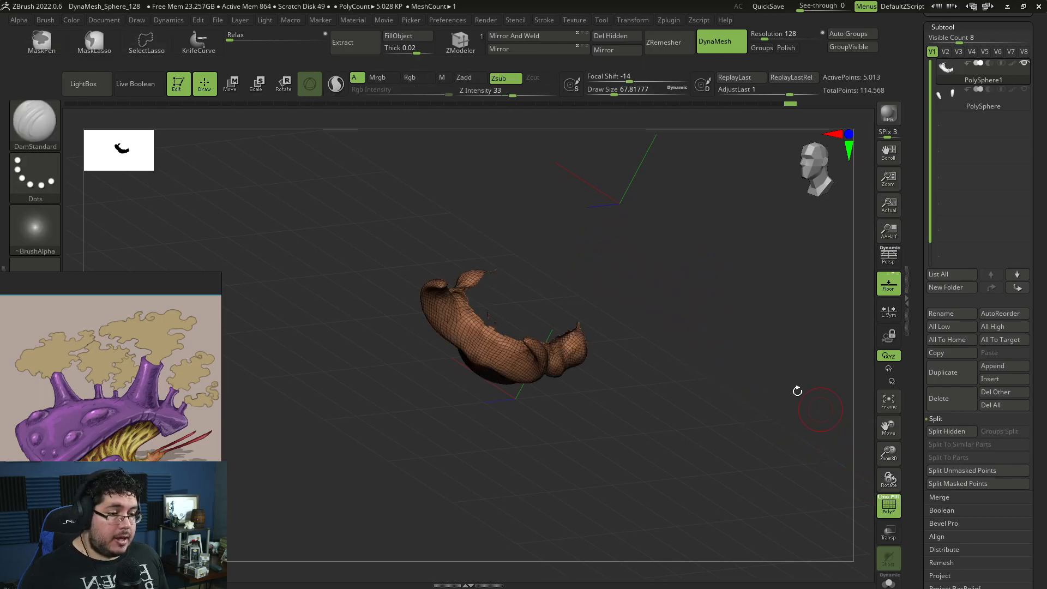
pyautogui.keyDown('ctrl'); pyautogui.keyDown('shift'); pyautogui.click(761, 453); pyautogui.keyUp('shift'); pyautogui.keyUp('ctrl')
pyautogui.moveTo(767, 456); pyautogui.dragTo(716, 346)
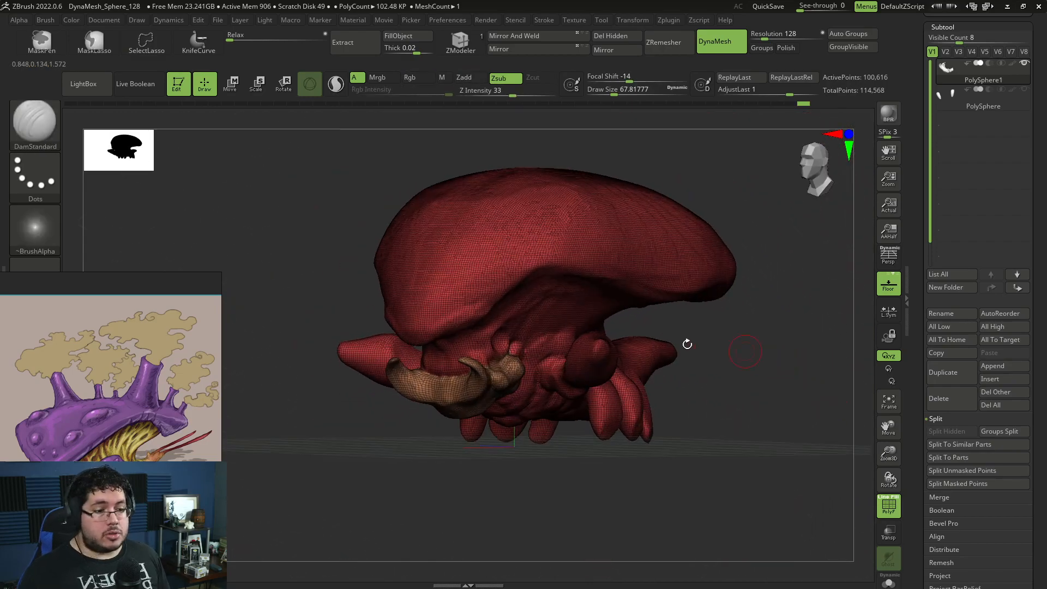
pyautogui.moveTo(786, 318); pyautogui.dragTo(862, 213)
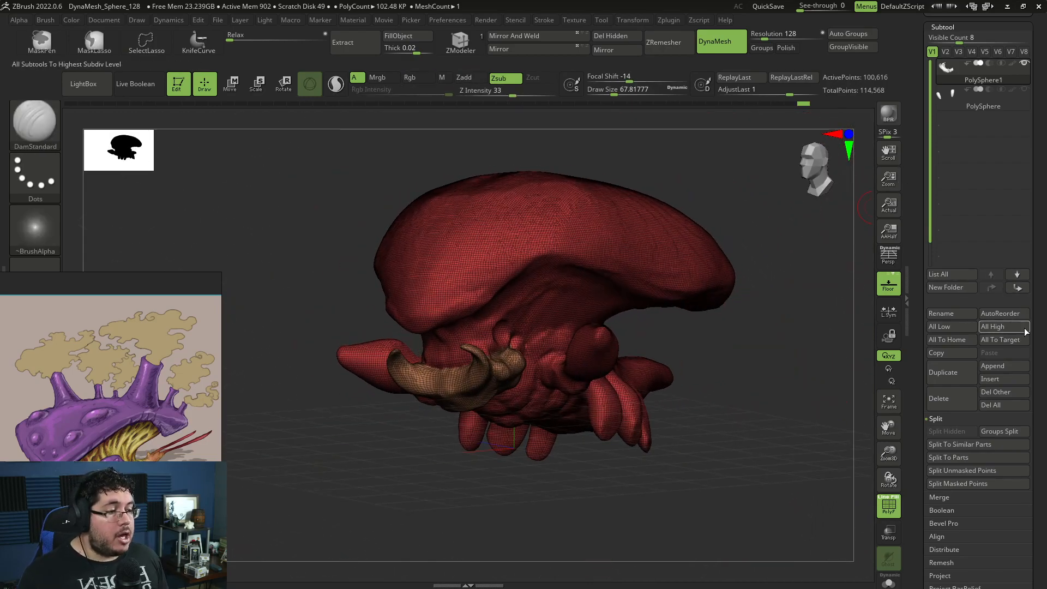
pyautogui.click(997, 433)
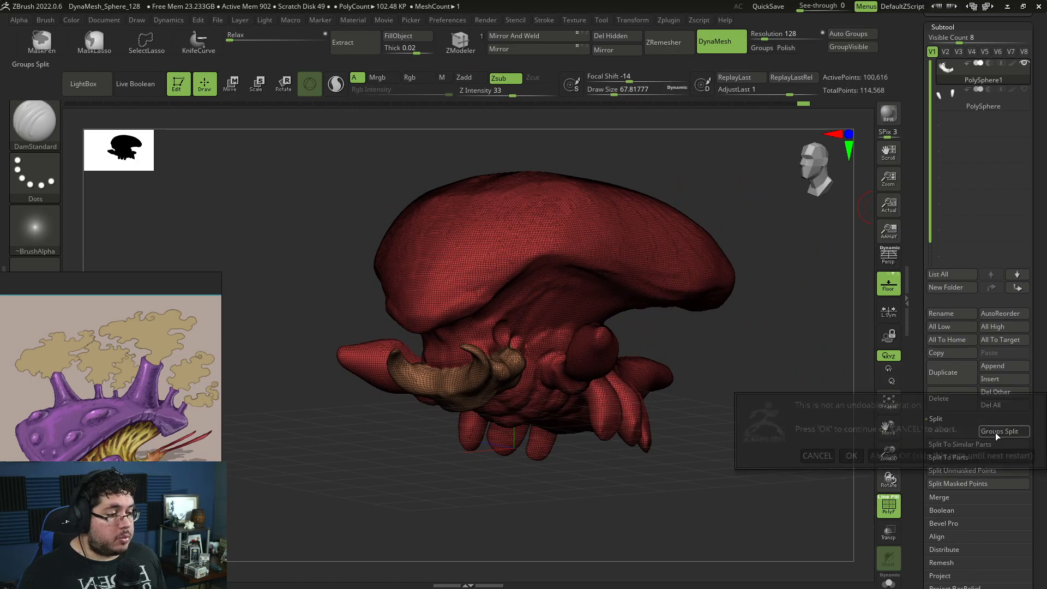
pyautogui.click(850, 457)
pyautogui.moveTo(741, 374); pyautogui.dragTo(769, 412)
# Select the split-off jaw, turn off the polyframe display, and smooth its jagged cut edges
pyautogui.keyDown('alt'); pyautogui.click(537, 387); pyautogui.keyUp('alt')
pyautogui.click(888, 504)
pyautogui.moveTo(816, 446)
pyautogui.mouseDown()
pyautogui.moveTo(732, 441)
pyautogui.moveTo(718, 435)
pyautogui.moveTo(729, 420)
pyautogui.mouseUp()
pyautogui.press('shift')
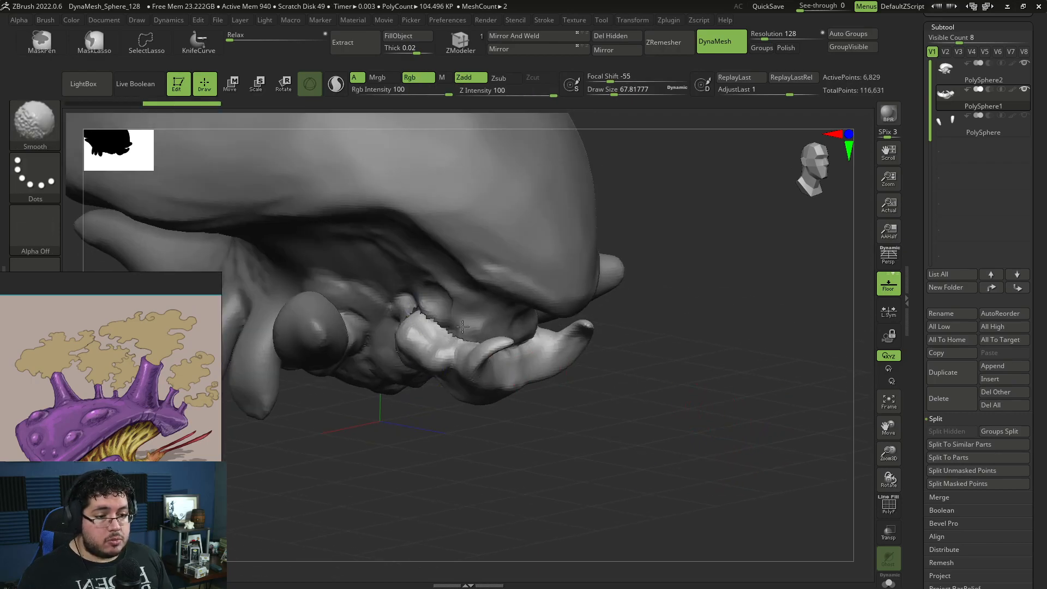
pyautogui.keyDown('shift'); pyautogui.moveTo(463, 327); pyautogui.dragTo(473, 340); pyautogui.keyUp('shift')
pyautogui.moveTo(660, 420); pyautogui.dragTo(565, 406)
pyautogui.keyDown('shift'); pyautogui.moveTo(425, 334); pyautogui.dragTo(454, 344); pyautogui.keyUp('shift')
pyautogui.moveTo(591, 428); pyautogui.dragTo(506, 423)
pyautogui.moveTo(475, 297)
pyautogui.keyDown('shift'); pyautogui.mouseDown()
pyautogui.moveTo(465, 313)
pyautogui.moveTo(499, 295)
pyautogui.mouseUp(); pyautogui.keyUp('shift')
pyautogui.moveTo(514, 335)
pyautogui.mouseDown()
pyautogui.moveTo(524, 283)
pyautogui.moveTo(535, 353)
pyautogui.mouseUp()
pyautogui.moveTo(532, 437); pyautogui.dragTo(537, 376)
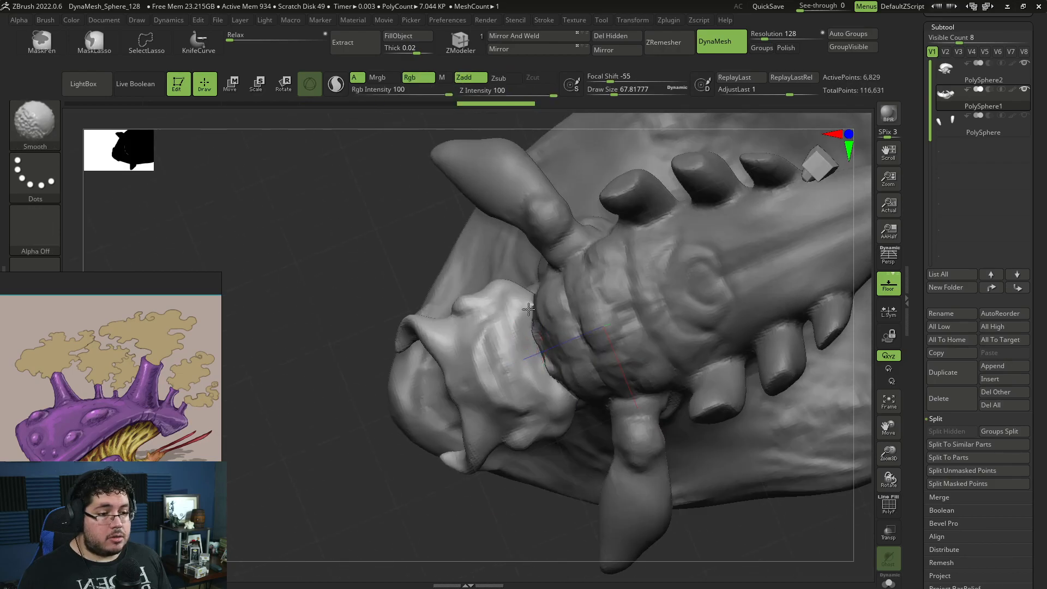
pyautogui.moveTo(367, 480); pyautogui.dragTo(349, 352)
# Select the body, enable local symmetry, remesh it with DynaMesh at resolution 128, and smooth the cut behind the jaw
pyautogui.keyDown('alt'); pyautogui.click(576, 344); pyautogui.keyUp('alt')
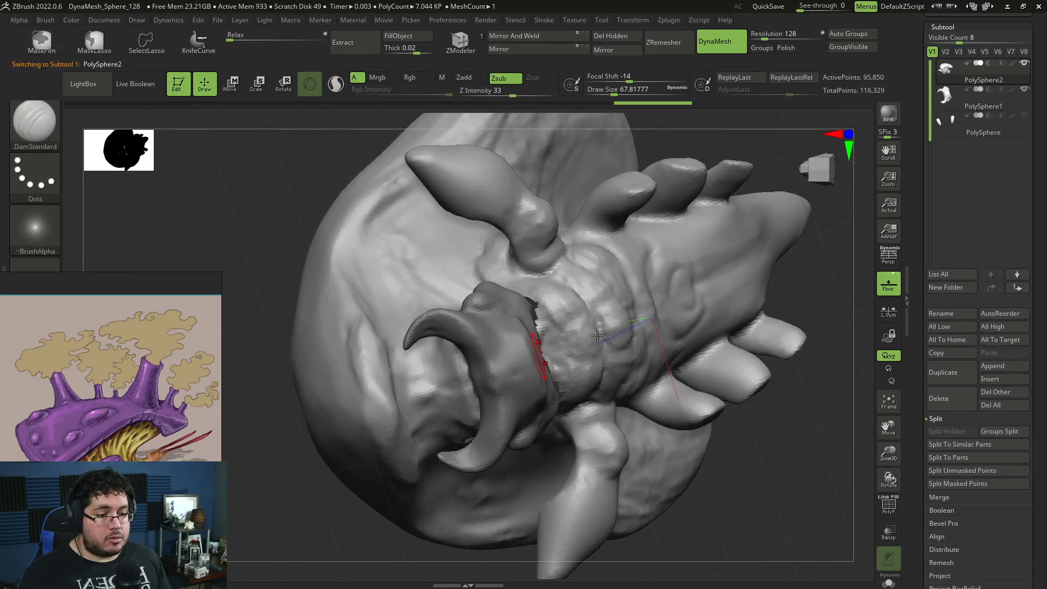
pyautogui.click(889, 311)
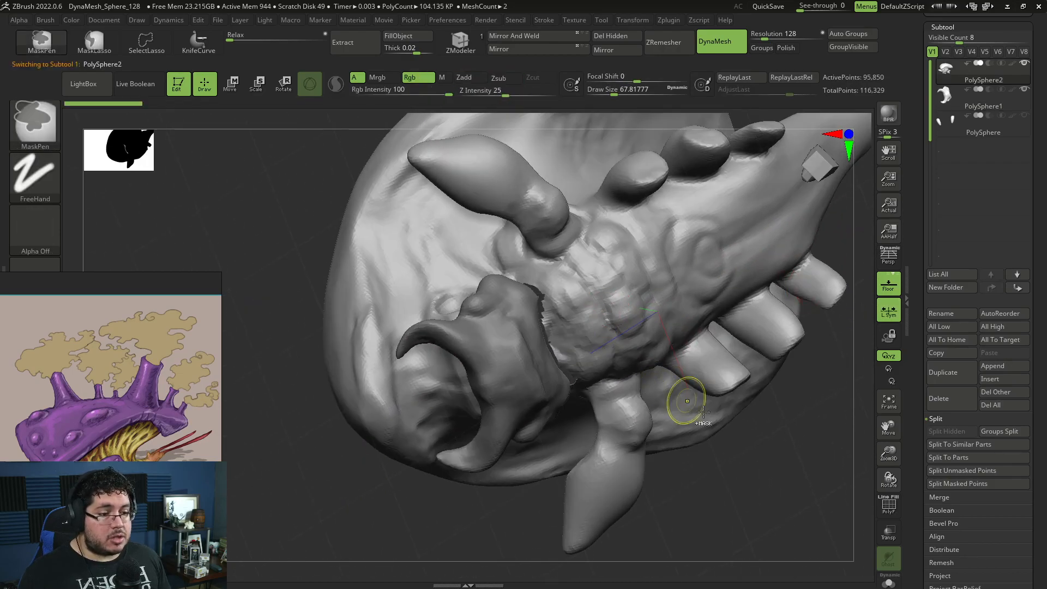
pyautogui.keyDown('shift'); pyautogui.moveTo(689, 402); pyautogui.dragTo(699, 418); pyautogui.keyUp('shift')
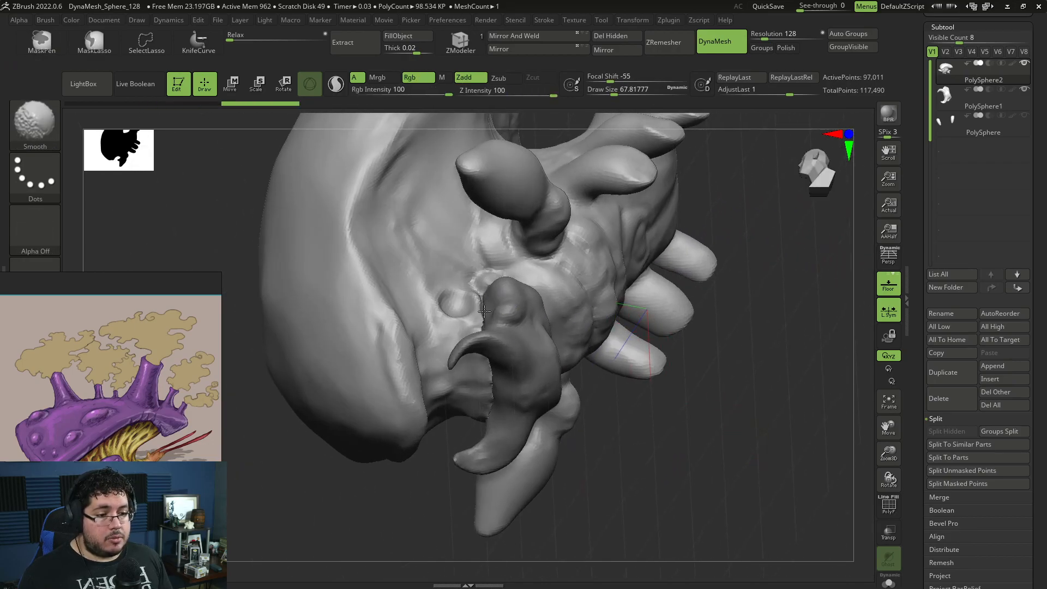
pyautogui.moveTo(485, 416); pyautogui.dragTo(492, 341, button='right')
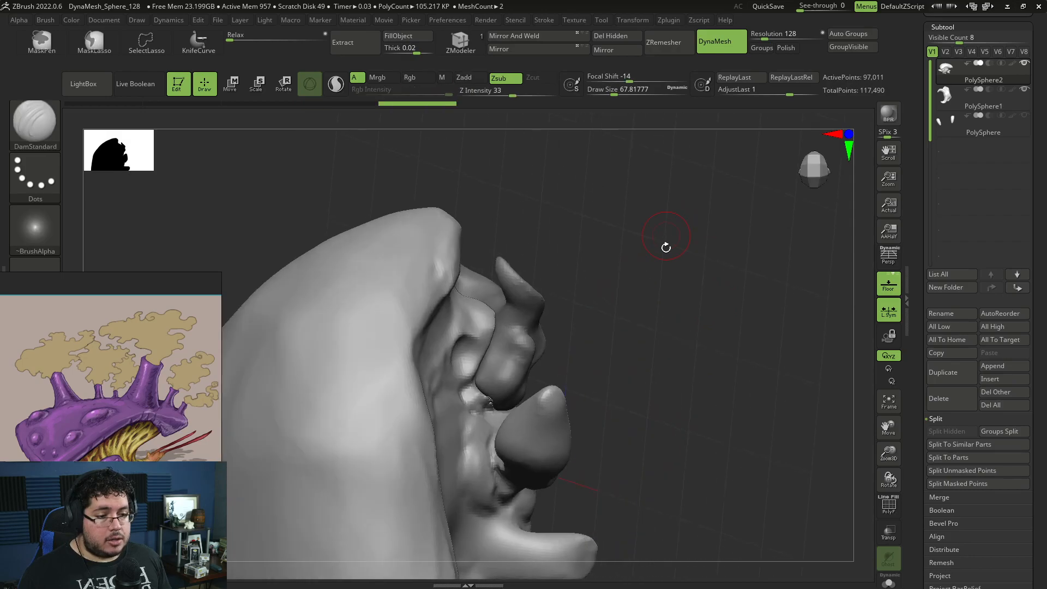
# Place the transform gizmo at the hinge of the tusked jaw and rotate the jaw in side view
pyautogui.moveTo(663, 243); pyautogui.dragTo(551, 461, button='right')
pyautogui.keyDown('alt'); pyautogui.click(487, 378); pyautogui.keyUp('alt')
pyautogui.press('w')
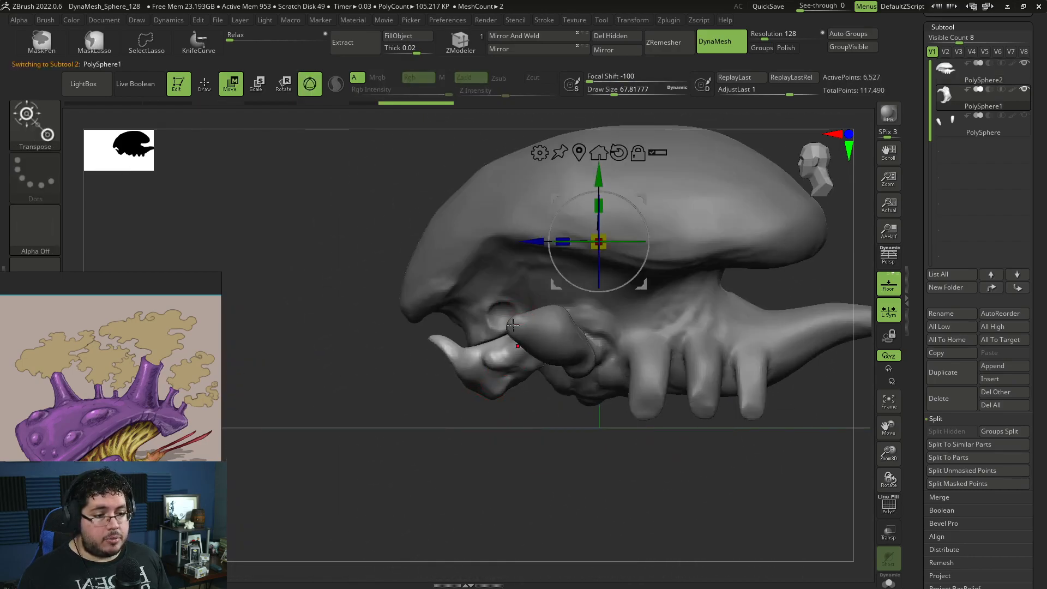
pyautogui.keyDown('alt'); pyautogui.moveTo(594, 182); pyautogui.dragTo(594, 281); pyautogui.keyUp('alt')
pyautogui.moveTo(562, 346); pyautogui.dragTo(498, 344)
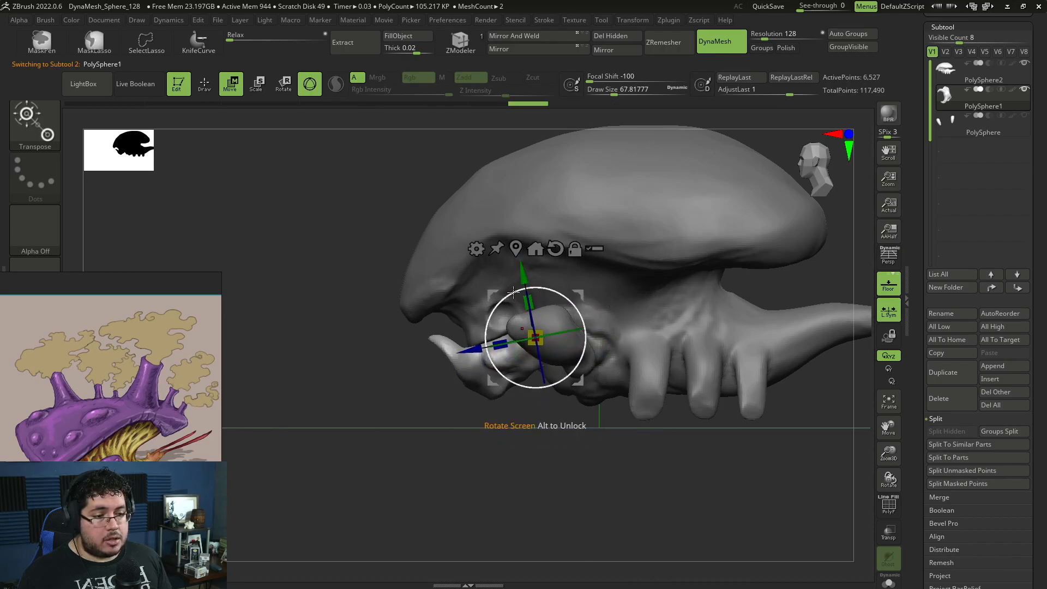
pyautogui.moveTo(512, 297); pyautogui.dragTo(569, 392, button='right')
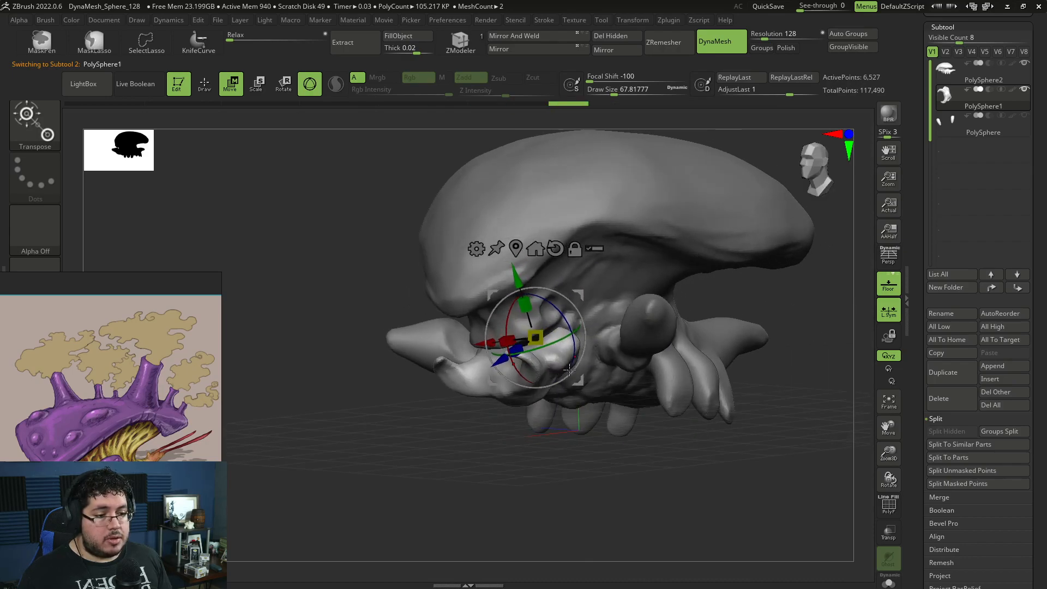
# Show the claws subtool again, return to Draw mode, and solo the body with its open mouth area in view
pyautogui.click(1024, 115)
pyautogui.moveTo(811, 267); pyautogui.dragTo(692, 264, button='right')
pyautogui.press('q')
pyautogui.moveTo(754, 240)
pyautogui.mouseDown(button='right')
pyautogui.moveTo(555, 257)
pyautogui.moveTo(806, 273)
pyautogui.mouseUp(button='right')
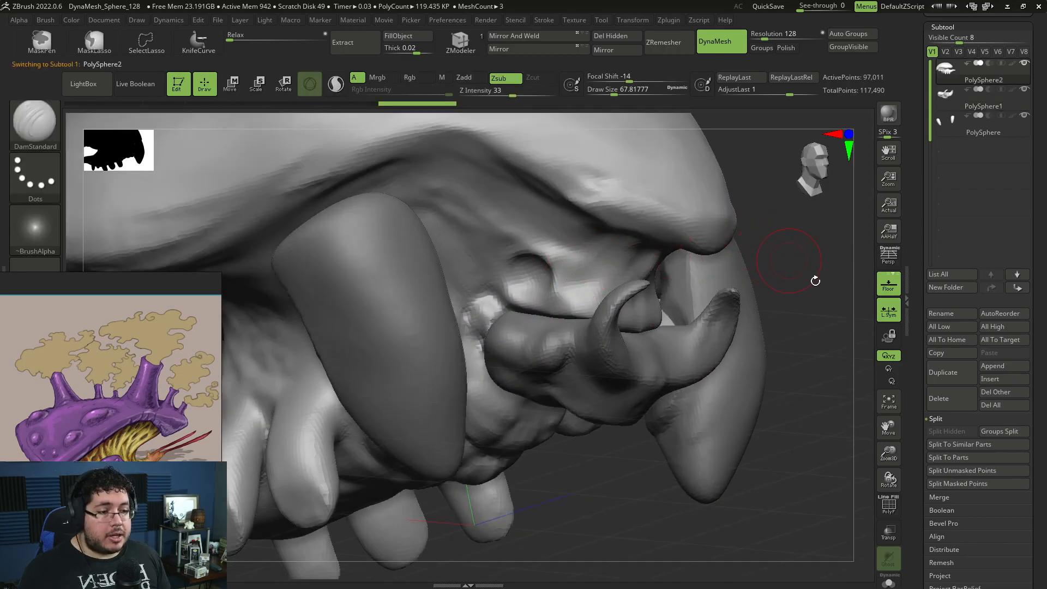
pyautogui.click(894, 585)
pyautogui.moveTo(792, 407); pyautogui.dragTo(659, 281, button='right')
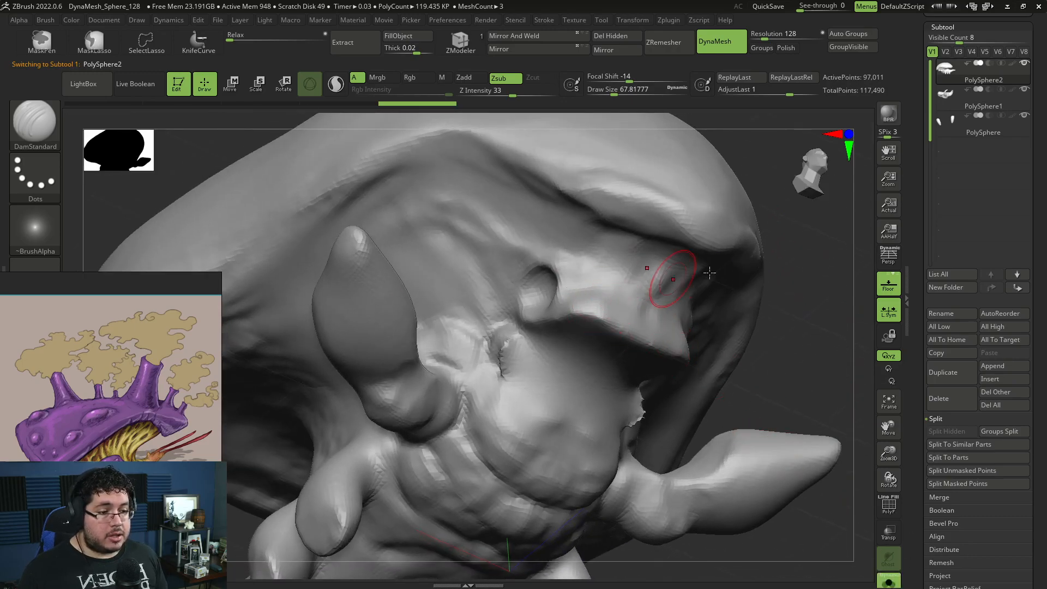
# Carve into the mouth area beneath the upper snout with ClayBuildup at a draw size of about 44
pyautogui.press('b')
pyautogui.press('c')
pyautogui.press('b')
pyautogui.press('space')
pyautogui.moveTo(614, 321); pyautogui.dragTo(725, 235, button='right')
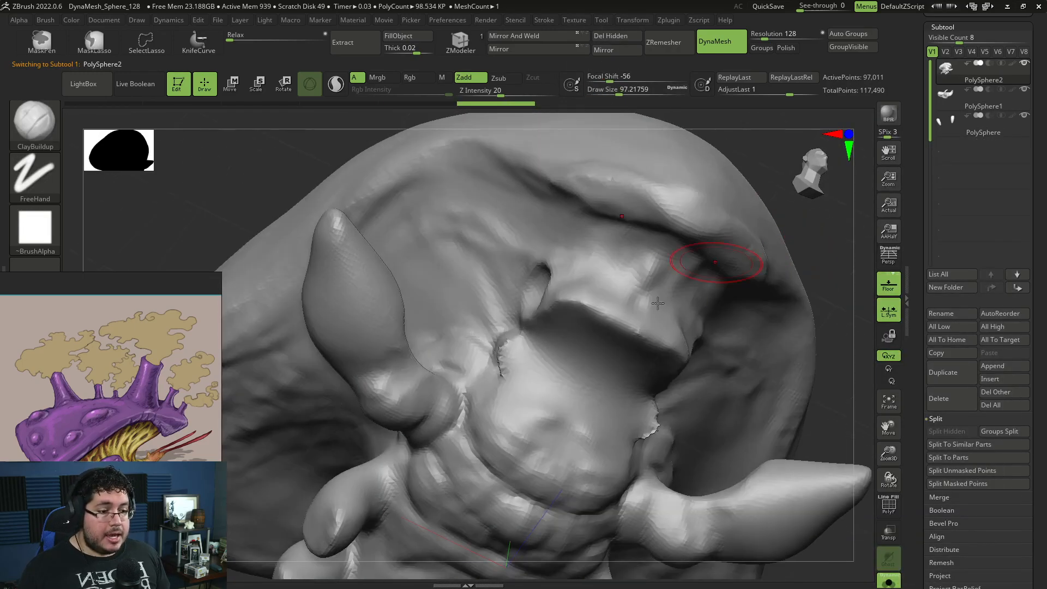
pyautogui.press('[')
pyautogui.press('[')
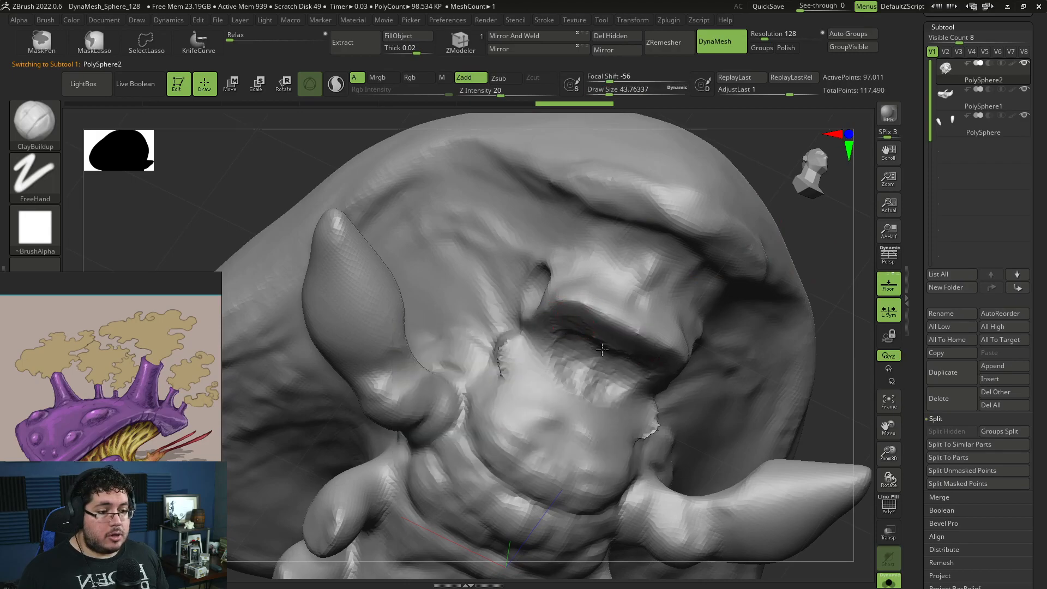
pyautogui.press('space')
pyautogui.moveTo(572, 350); pyautogui.dragTo(557, 376)
# Deepen the mouth cavity toward its back corners with ClayBuildup, varying the brush size
pyautogui.press('space')
pyautogui.moveTo(556, 364)
pyautogui.mouseDown()
pyautogui.moveTo(573, 400)
pyautogui.moveTo(584, 377)
pyautogui.moveTo(505, 362)
pyautogui.mouseUp()
pyautogui.press('space')
pyautogui.press('[')
pyautogui.moveTo(865, 235); pyautogui.dragTo(680, 276)
pyautogui.press('space')
pyautogui.press(']')
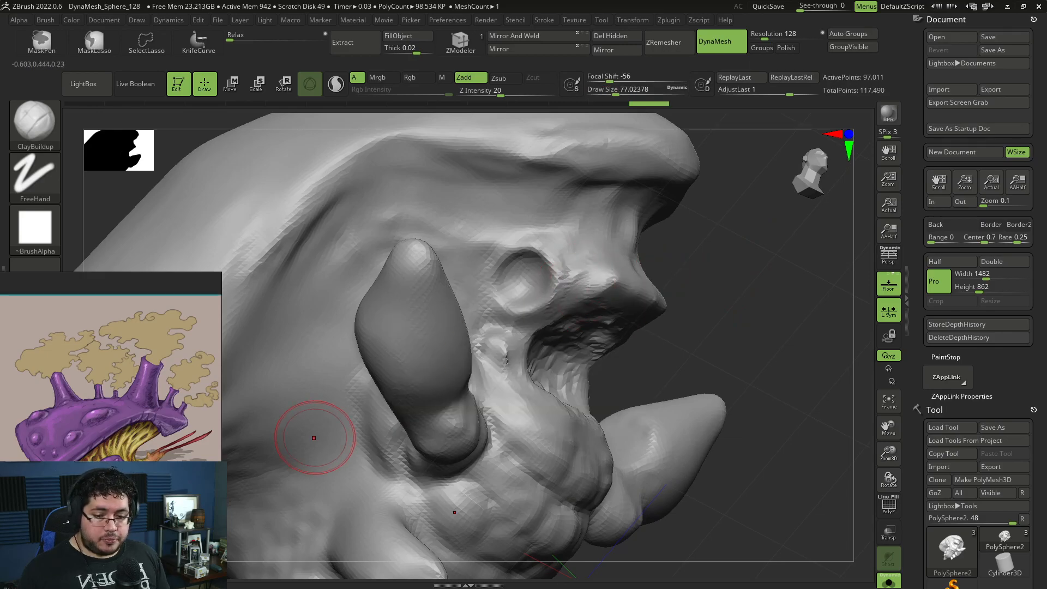
# Sculpt vertical ridges down the front of the upper snout with ClayBuildup at a draw size of about 56
pyautogui.moveTo(409, 304); pyautogui.dragTo(629, 232, button='right')
pyautogui.press('[')
pyautogui.moveTo(615, 205)
pyautogui.mouseDown()
pyautogui.moveTo(620, 187)
pyautogui.moveTo(636, 182)
pyautogui.moveTo(646, 226)
pyautogui.mouseUp()
pyautogui.moveTo(646, 225); pyautogui.dragTo(668, 290, button='right')
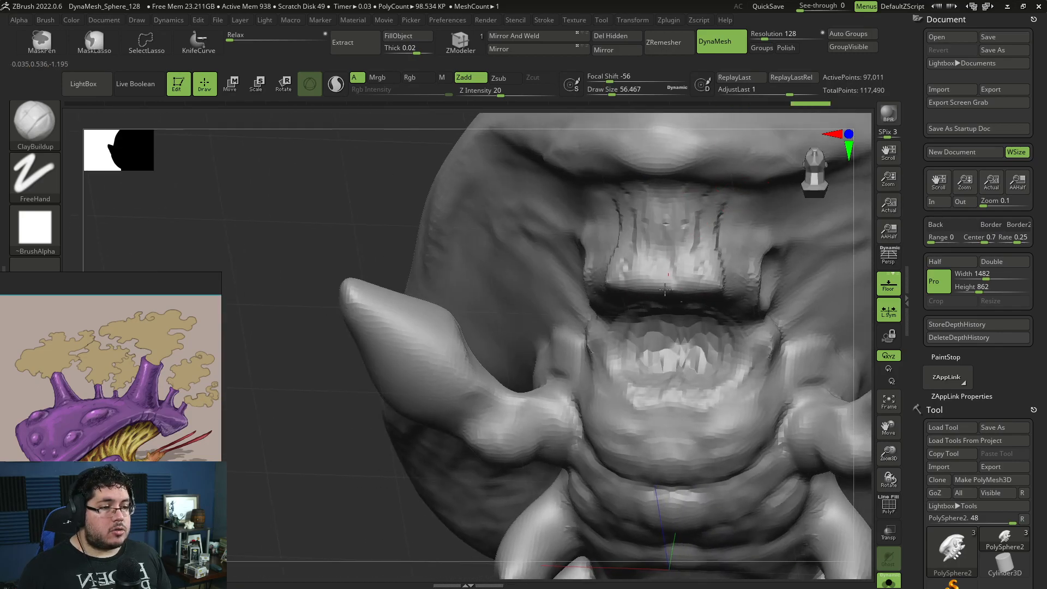
pyautogui.moveTo(580, 324); pyautogui.dragTo(423, 374, button='right')
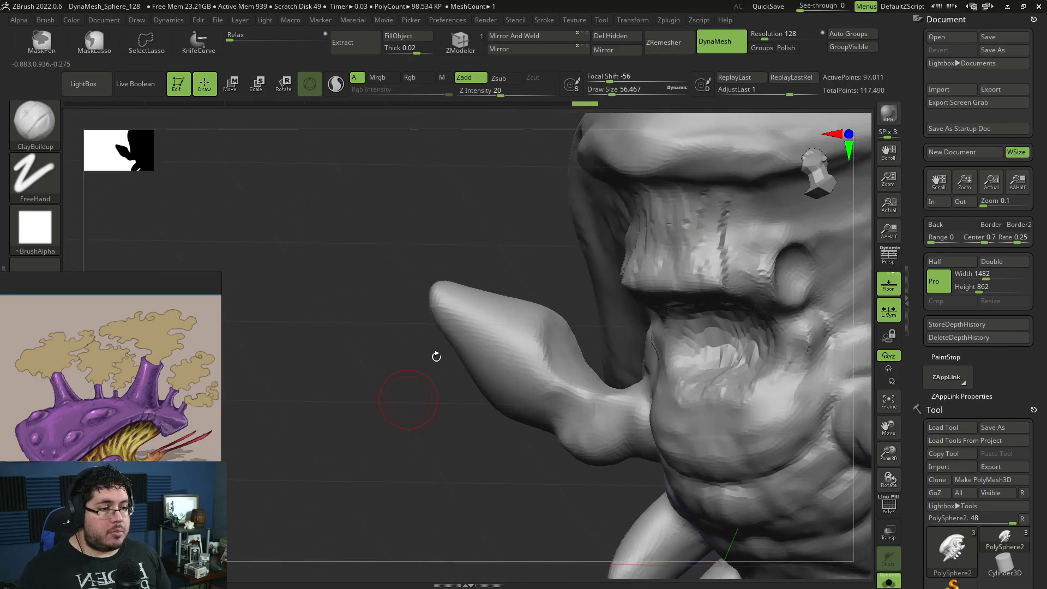
pyautogui.moveTo(502, 444); pyautogui.dragTo(499, 488, button='right')
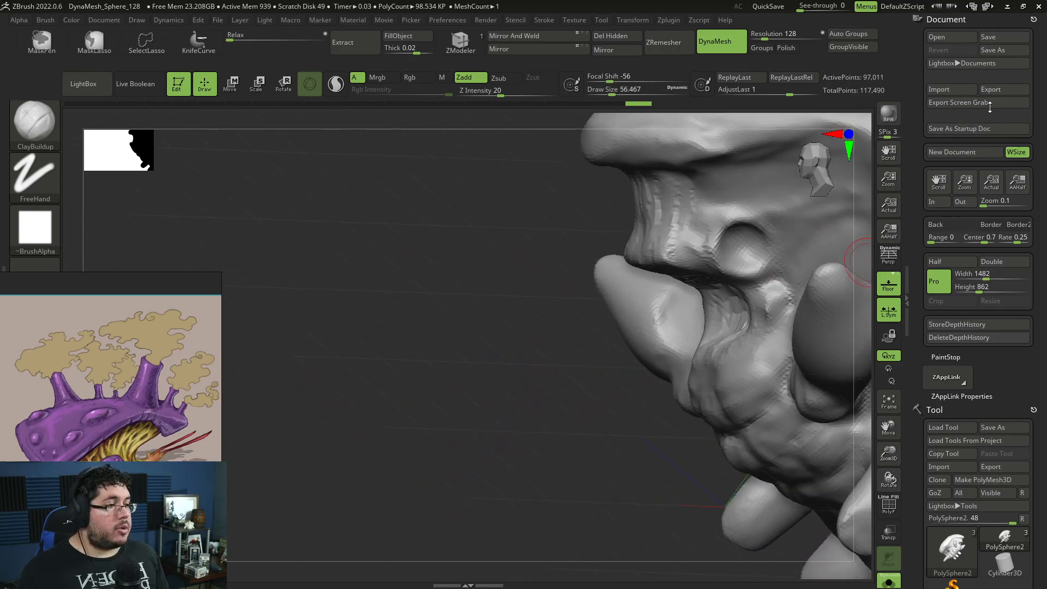
# Append a Sphere3D mesh as a new subtool of the creature
pyautogui.click(951, 19)
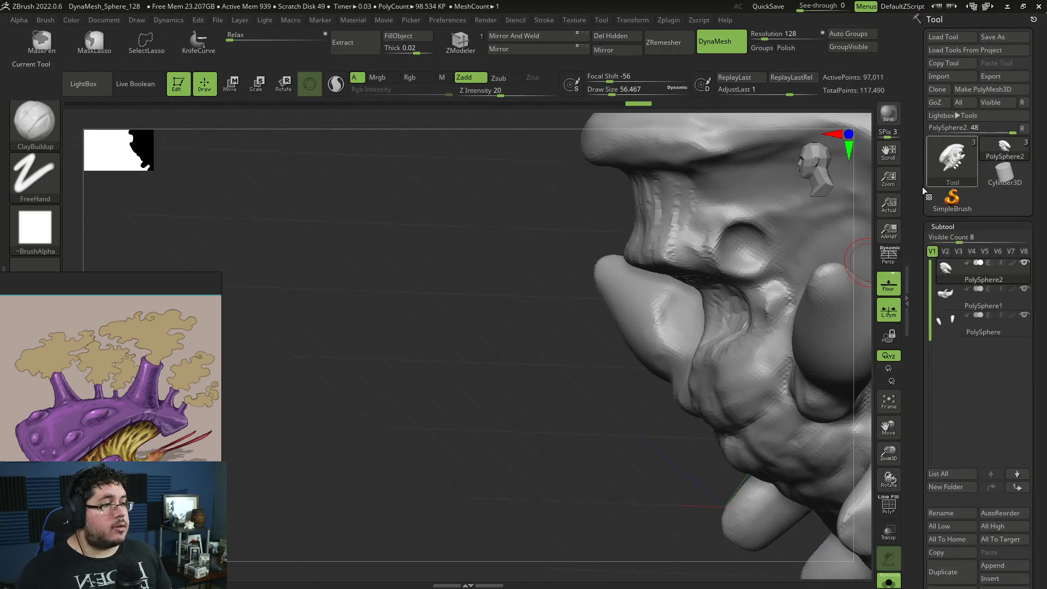
pyautogui.click(993, 566)
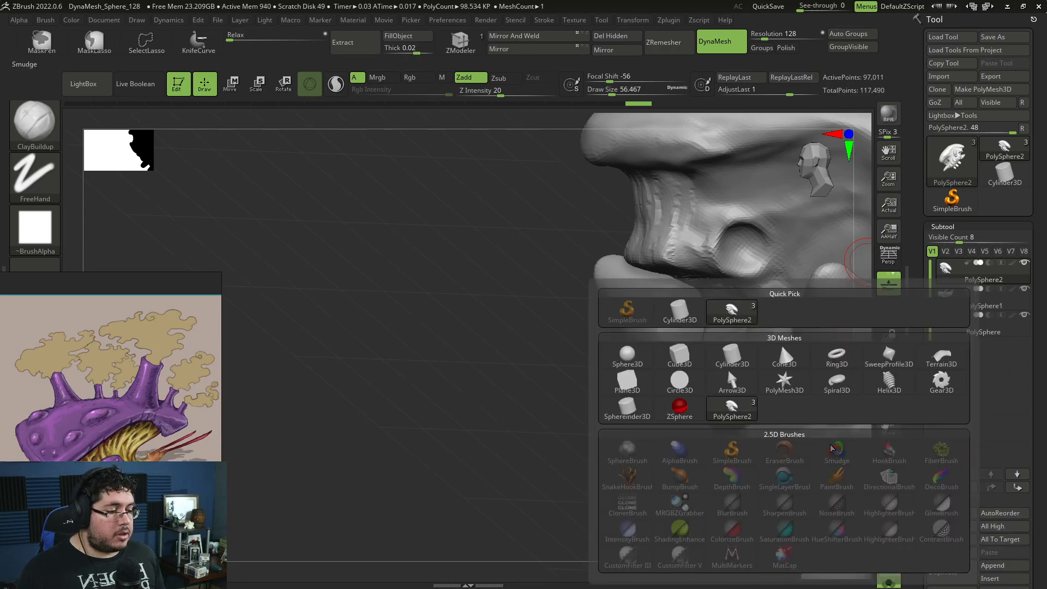
pyautogui.click(676, 358)
pyautogui.moveTo(573, 384)
pyautogui.mouseDown()
pyautogui.moveTo(550, 405)
pyautogui.moveTo(543, 500)
pyautogui.mouseUp()
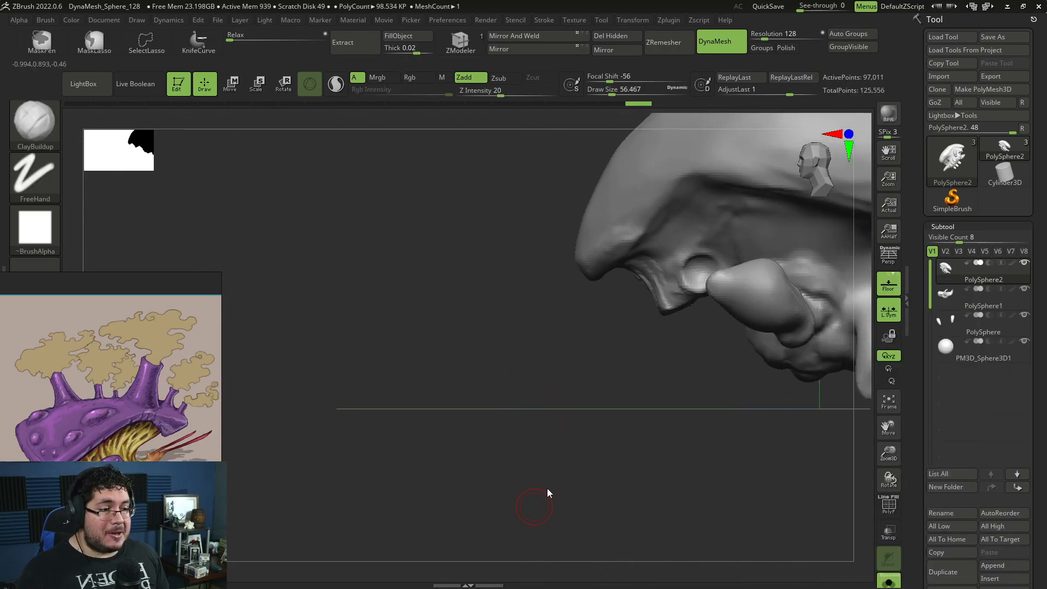
# Select the new sphere subtool with the move gizmo active and turn off Solo to display the whole creature
pyautogui.press('w')
pyautogui.moveTo(668, 370); pyautogui.dragTo(595, 391)
pyautogui.moveTo(729, 171); pyautogui.dragTo(713, 252)
pyautogui.hotkey('ctrl', 'z')
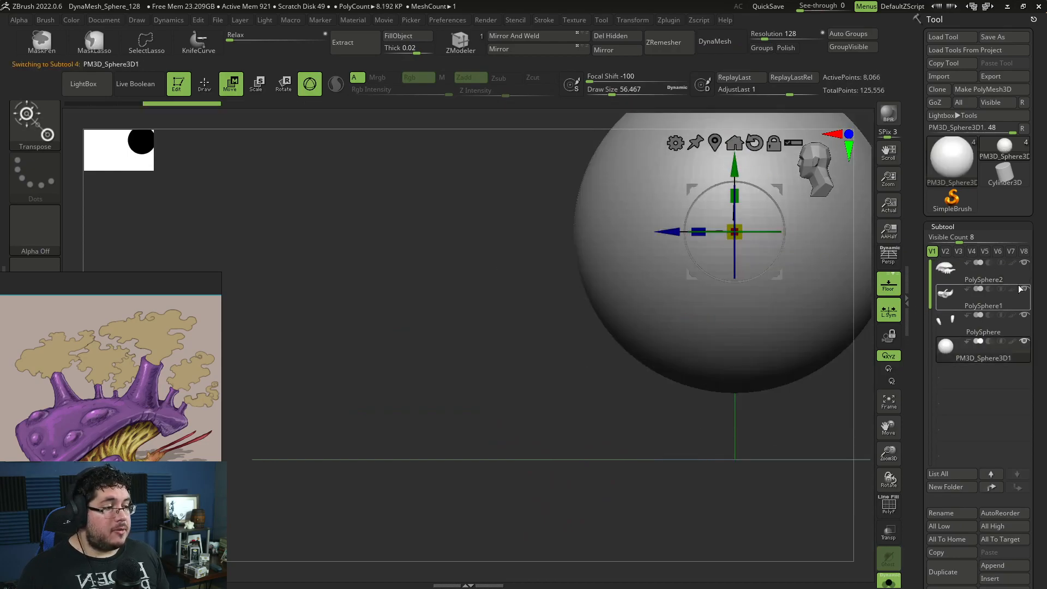
pyautogui.click(889, 581)
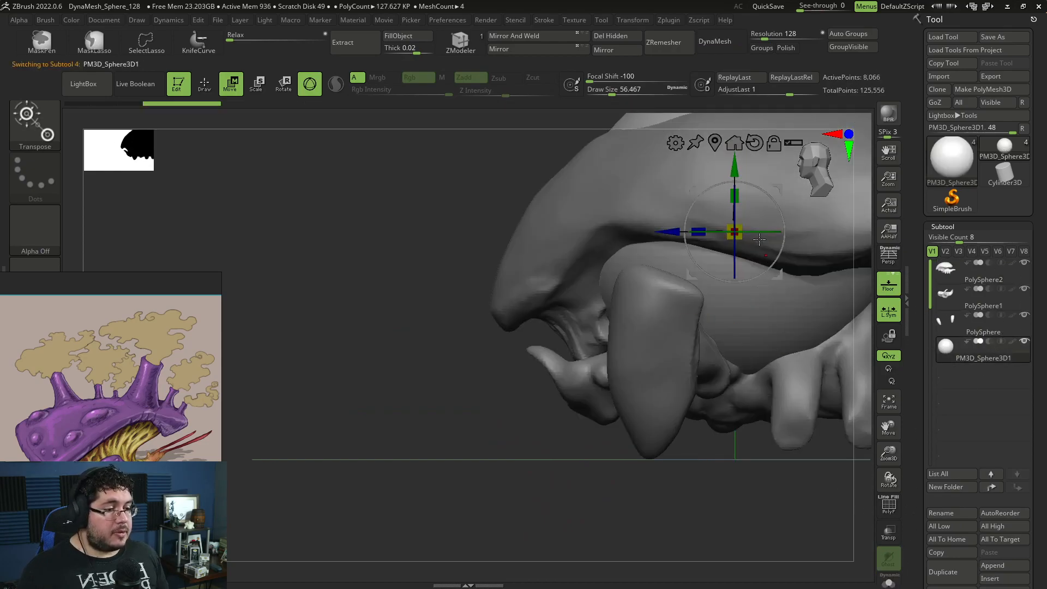
# Scale the sphere down to eyeball size and move it toward the eye socket at the side of the mouth
pyautogui.moveTo(661, 233); pyautogui.dragTo(566, 252)
pyautogui.moveTo(640, 196); pyautogui.dragTo(637, 303)
pyautogui.moveTo(600, 339); pyautogui.dragTo(316, 388)
pyautogui.keyDown('shift'); pyautogui.moveTo(404, 393); pyautogui.dragTo(687, 365); pyautogui.keyUp('shift')
pyautogui.moveTo(457, 341); pyautogui.dragTo(561, 342)
pyautogui.moveTo(625, 341); pyautogui.dragTo(570, 354)
pyautogui.keyDown('shift'); pyautogui.moveTo(676, 349); pyautogui.dragTo(483, 352); pyautogui.keyUp('shift')
pyautogui.moveTo(560, 342); pyautogui.dragTo(692, 342)
# Fine-tune the small sphere's position along its axes until it sits inside the eye socket
pyautogui.keyDown('alt'); pyautogui.moveTo(567, 395); pyautogui.dragTo(576, 471); pyautogui.keyUp('alt')
pyautogui.moveTo(629, 408); pyautogui.dragTo(696, 411)
pyautogui.moveTo(745, 350); pyautogui.dragTo(744, 298)
pyautogui.moveTo(710, 373); pyautogui.dragTo(692, 377)
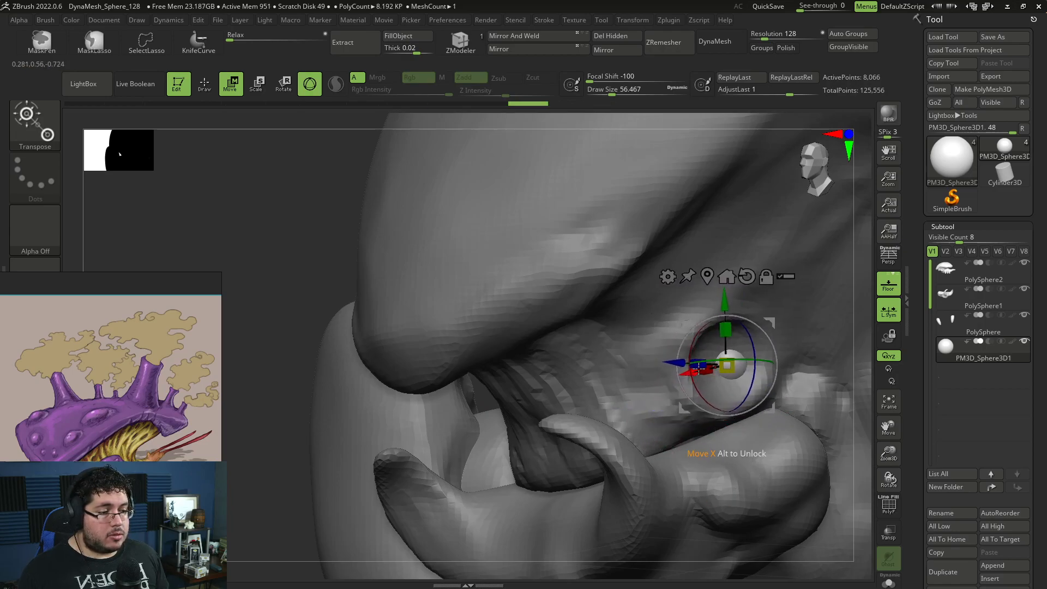
pyautogui.keyDown('shift'); pyautogui.moveTo(860, 372); pyautogui.dragTo(905, 373); pyautogui.keyUp('shift')
pyautogui.moveTo(661, 365); pyautogui.dragTo(650, 365)
pyautogui.moveTo(500, 485); pyautogui.dragTo(420, 483)
pyautogui.moveTo(712, 302); pyautogui.dragTo(713, 308)
pyautogui.moveTo(666, 380); pyautogui.dragTo(670, 380)
# Mirror the eyeball sphere to the opposite side of the head with SubTool Master
pyautogui.press('q')
pyautogui.moveTo(865, 366)
pyautogui.mouseDown()
pyautogui.moveTo(856, 382)
pyautogui.moveTo(874, 393)
pyautogui.moveTo(824, 367)
pyautogui.moveTo(815, 338)
pyautogui.mouseUp()
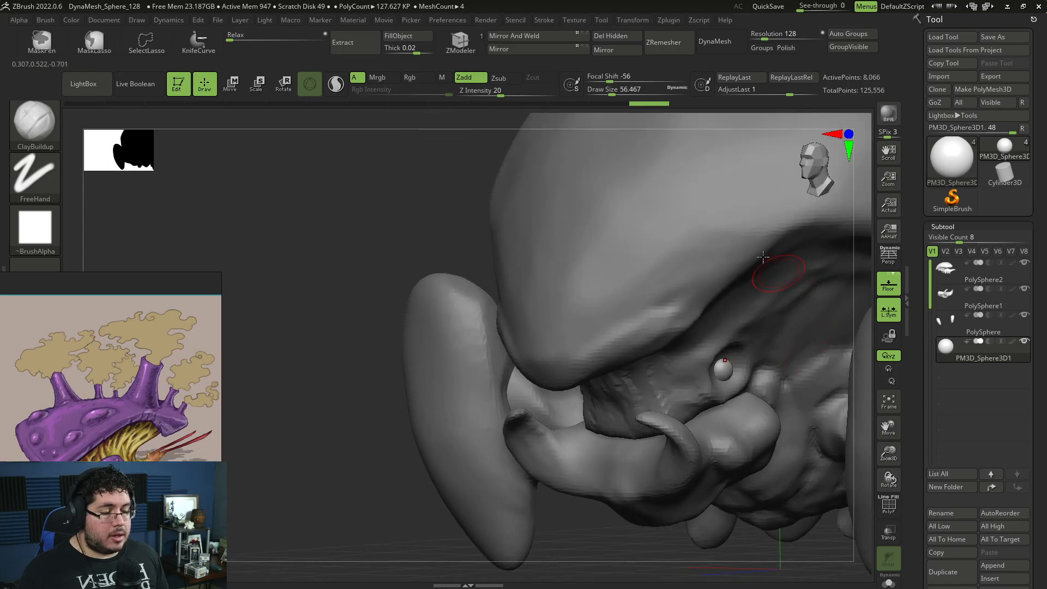
pyautogui.click(671, 22)
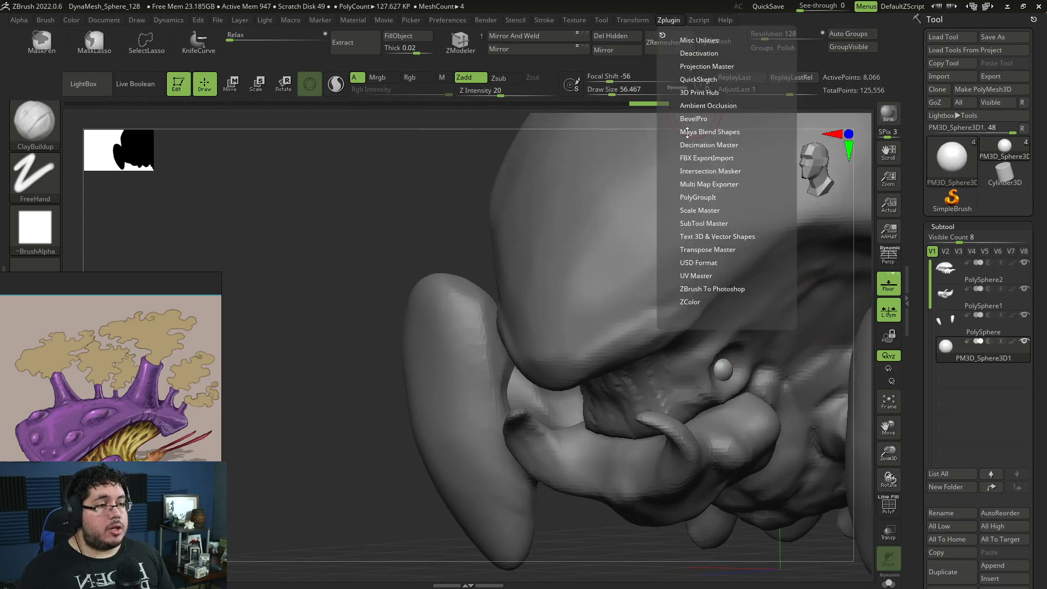
pyautogui.click(707, 225)
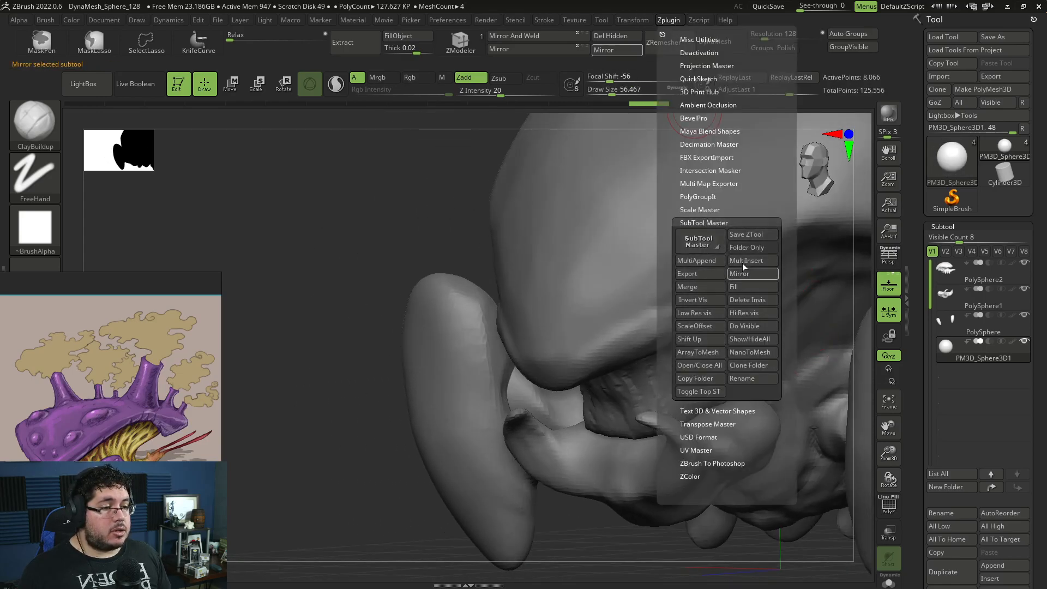
pyautogui.click(746, 273)
pyautogui.click(464, 279)
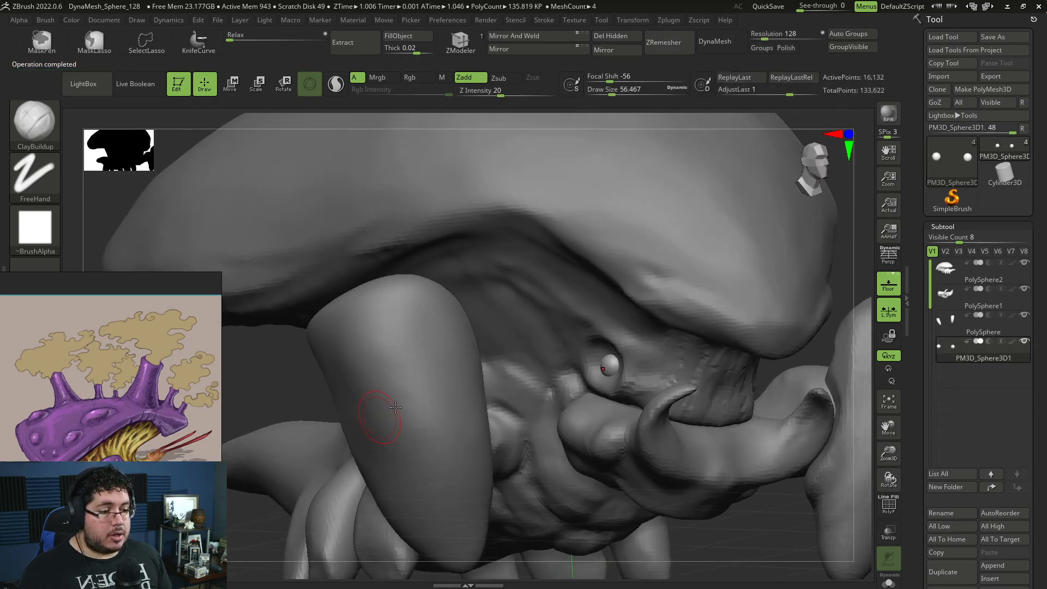
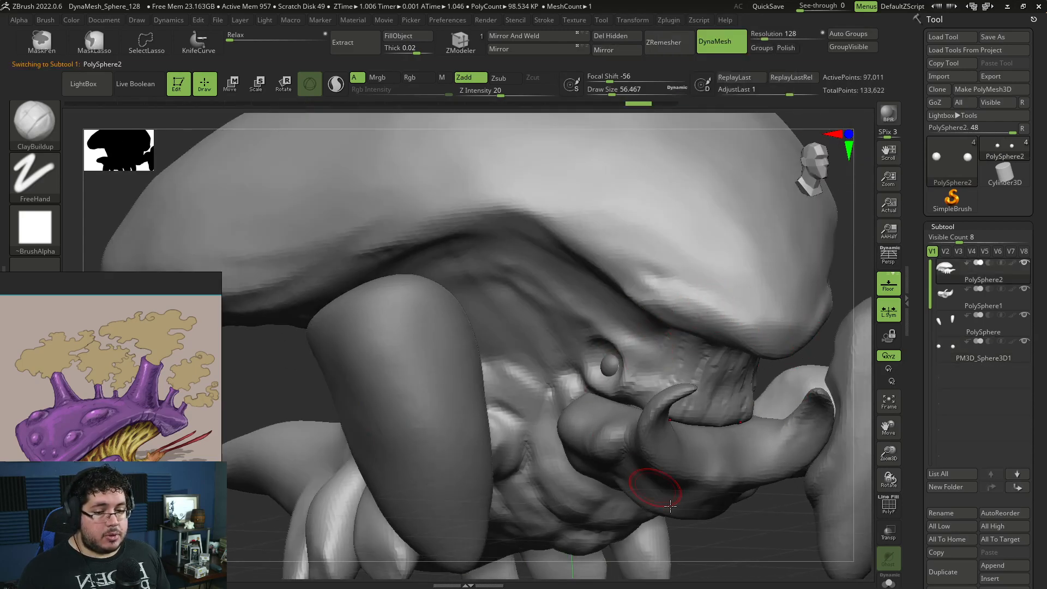
# Remesh the head subtool with DynaMesh at resolution 344 and reduce the draw size to about 23
pyautogui.moveTo(664, 498); pyautogui.dragTo(724, 529, button='right')
pyautogui.moveTo(759, 378); pyautogui.dragTo(748, 349, button='right')
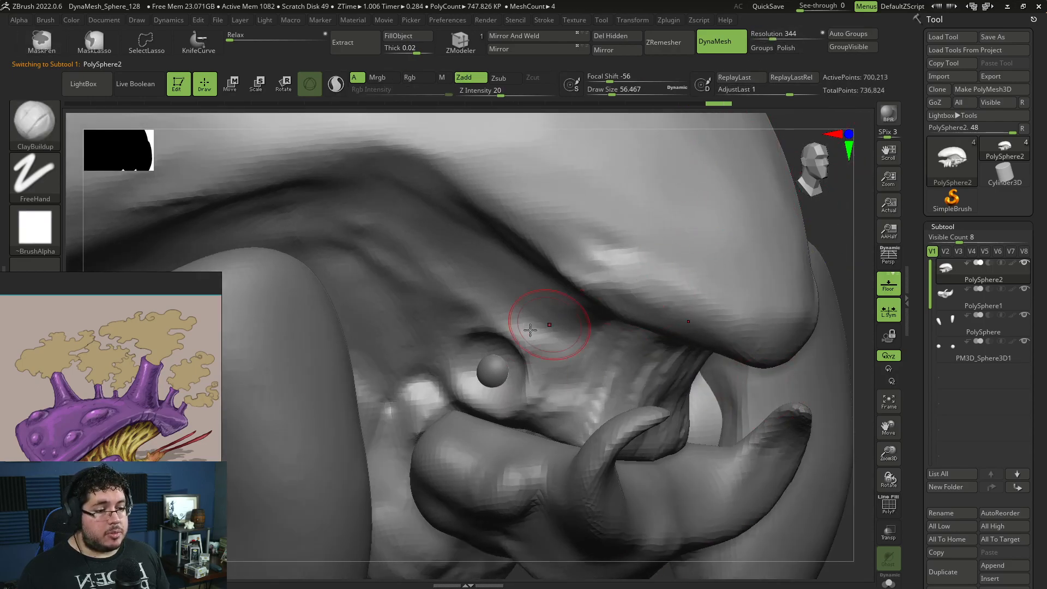
pyautogui.press('space')
pyautogui.moveTo(513, 334); pyautogui.dragTo(504, 334)
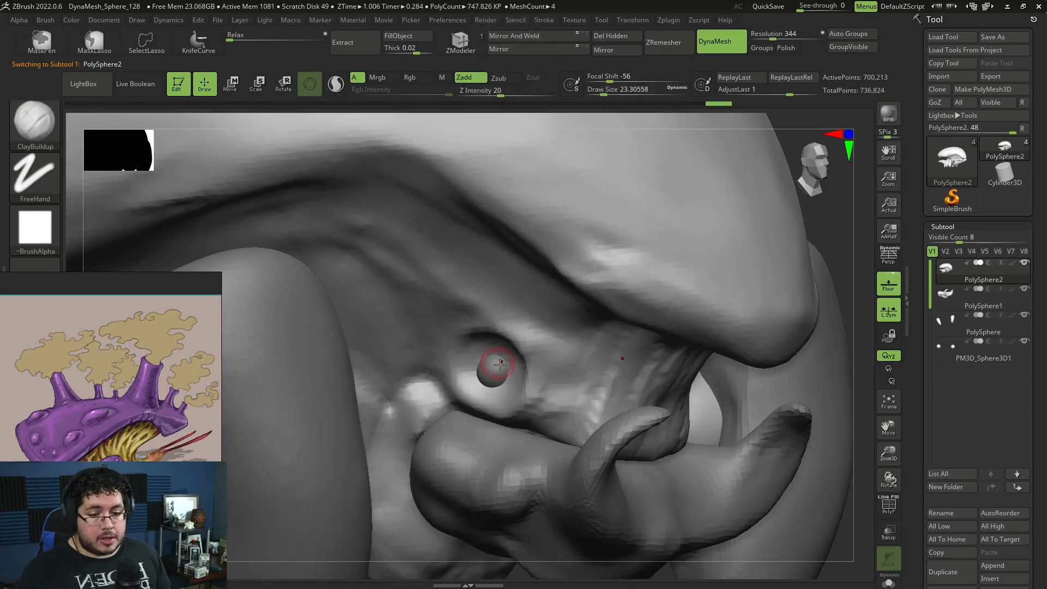
# Build up upper and lower eyelids around the eyeball with ClayBuildup, varying the draw size between about 25 and 29
pyautogui.press('space')
pyautogui.moveTo(479, 358); pyautogui.dragTo(490, 364)
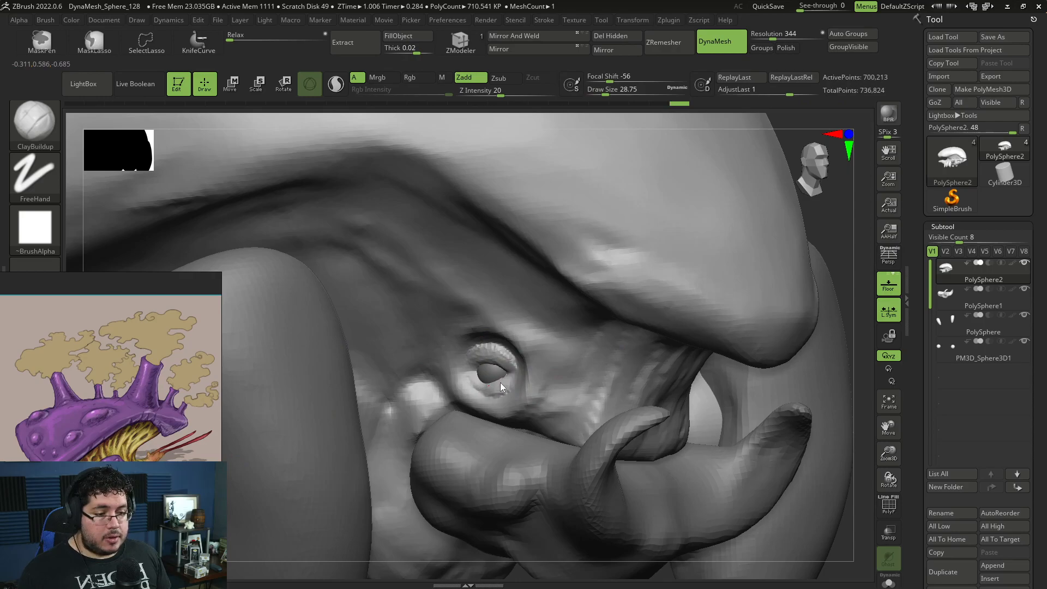
pyautogui.moveTo(480, 374); pyautogui.dragTo(474, 363)
pyautogui.press('space')
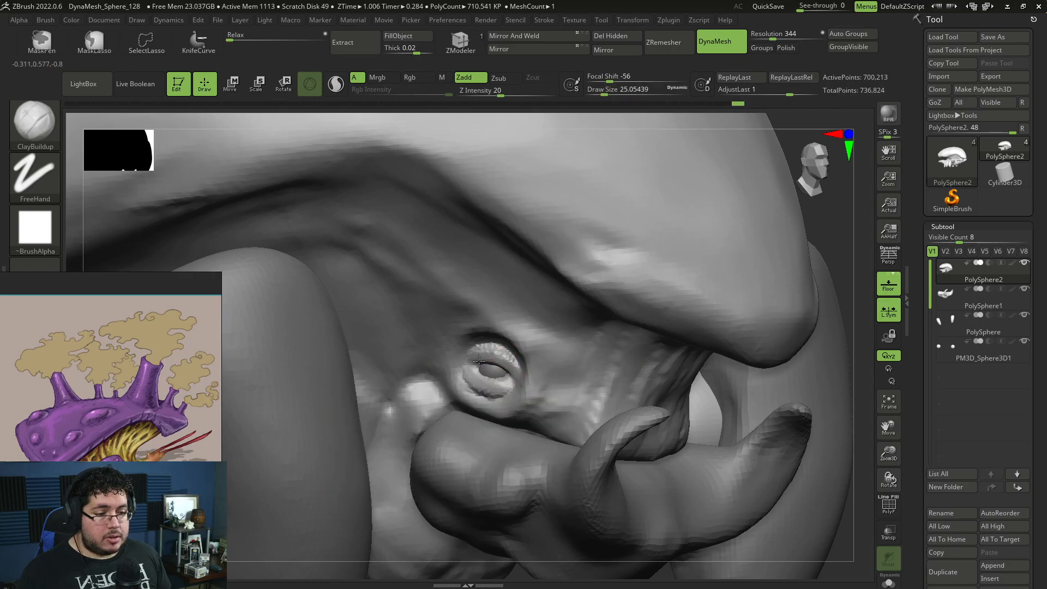
pyautogui.press('space')
pyautogui.moveTo(474, 350); pyautogui.dragTo(480, 351)
# Set ClayBuildup to a draw size of about 136 and swap its square alpha for the round Alpha 06
pyautogui.keyDown('alt'); pyautogui.moveTo(855, 293); pyautogui.dragTo(821, 271); pyautogui.keyUp('alt')
pyautogui.keyDown('alt'); pyautogui.moveTo(835, 224); pyautogui.dragTo(797, 249); pyautogui.keyUp('alt')
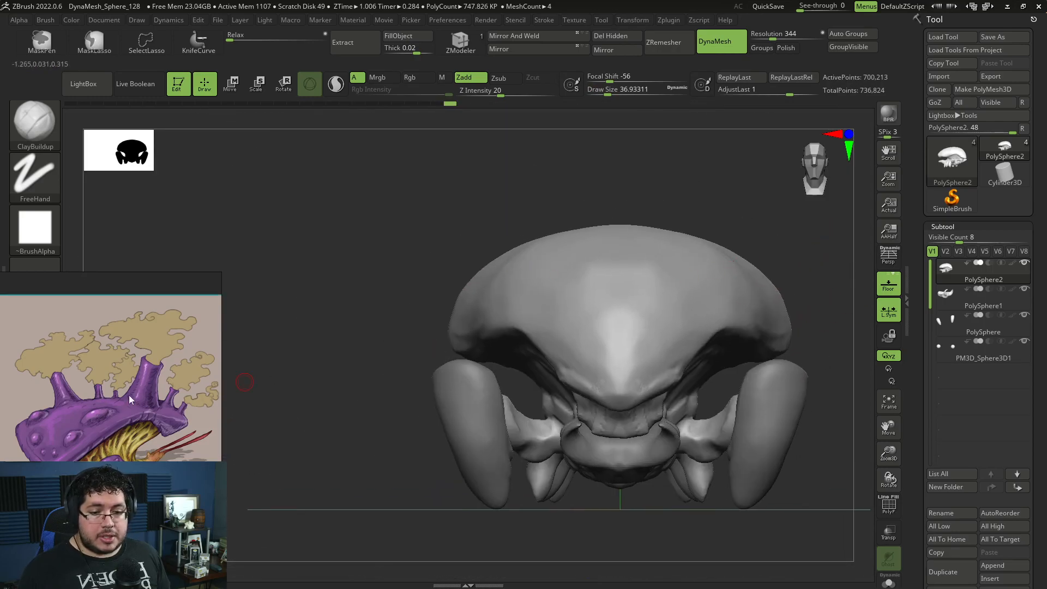
pyautogui.moveTo(655, 217)
pyautogui.mouseDown()
pyautogui.moveTo(645, 204)
pyautogui.moveTo(711, 215)
pyautogui.mouseUp()
pyautogui.press('space')
pyautogui.click(470, 436)
pyautogui.press('space')
pyautogui.click(513, 389)
pyautogui.moveTo(529, 408); pyautogui.dragTo(589, 448)
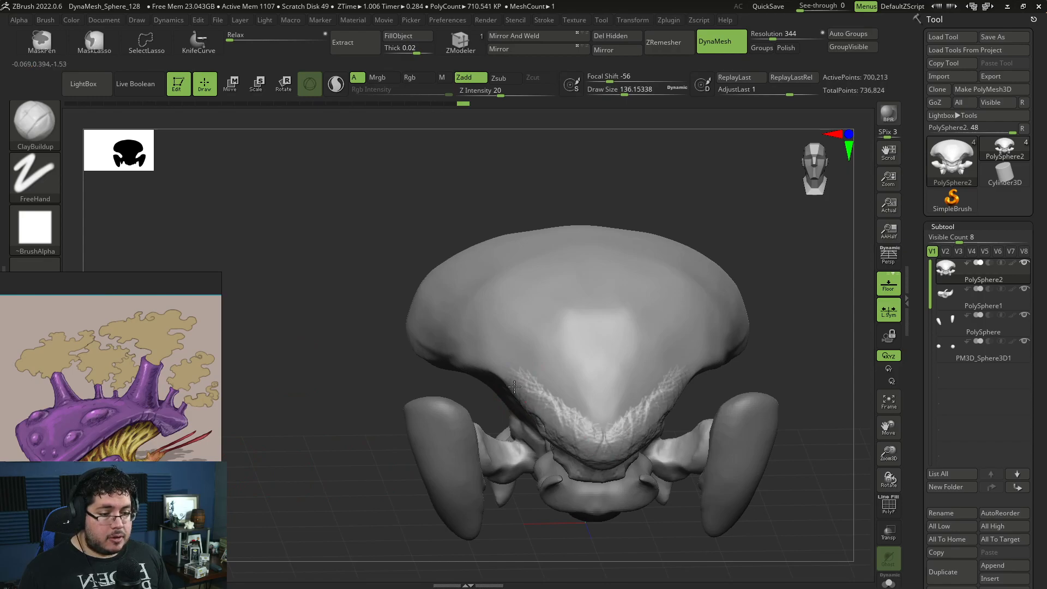
pyautogui.click(34, 227)
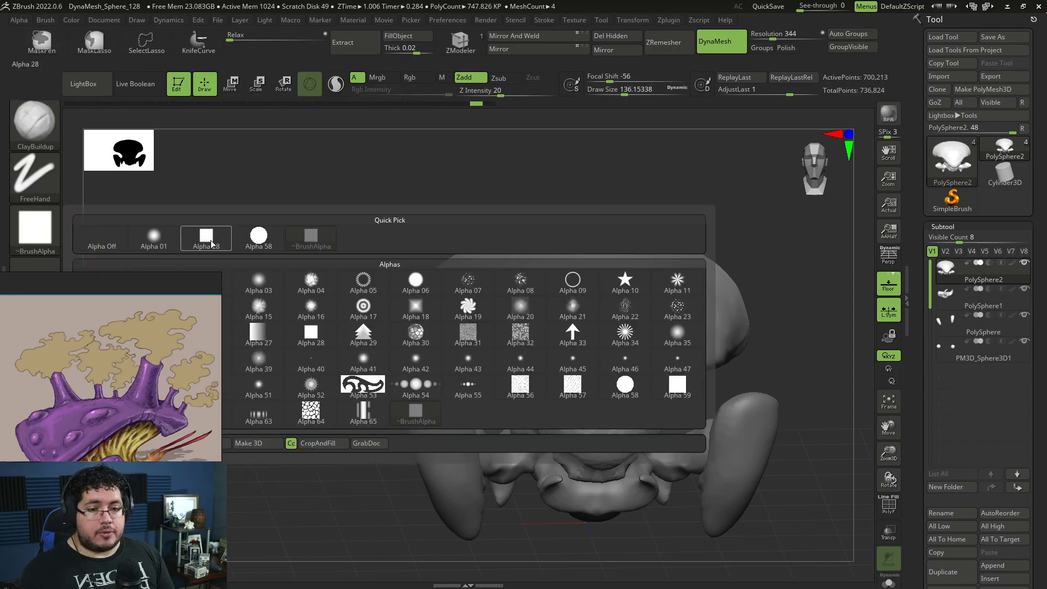
pyautogui.click(415, 280)
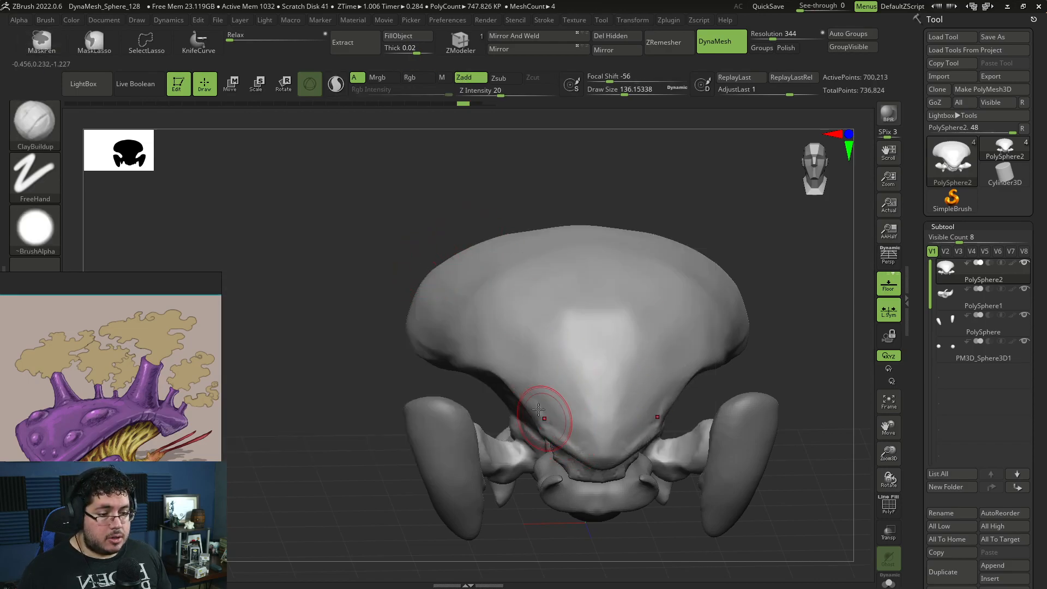
# Build a thick raised rim along the shell's V-shaped front edge with ClayBuildup and smooth it into the surface
pyautogui.moveTo(581, 439); pyautogui.dragTo(595, 453)
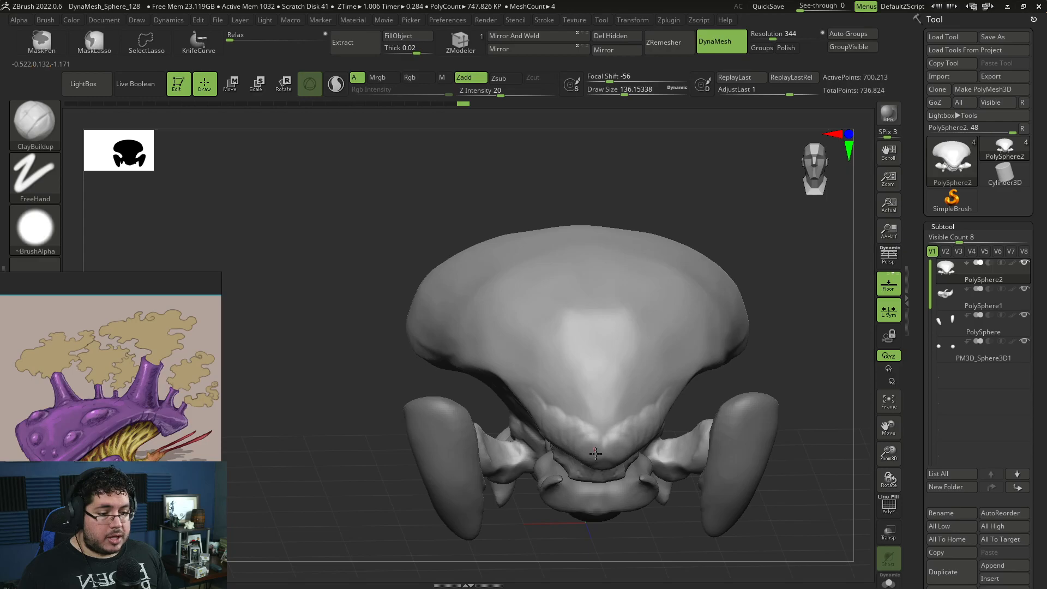
pyautogui.moveTo(514, 382); pyautogui.dragTo(488, 355)
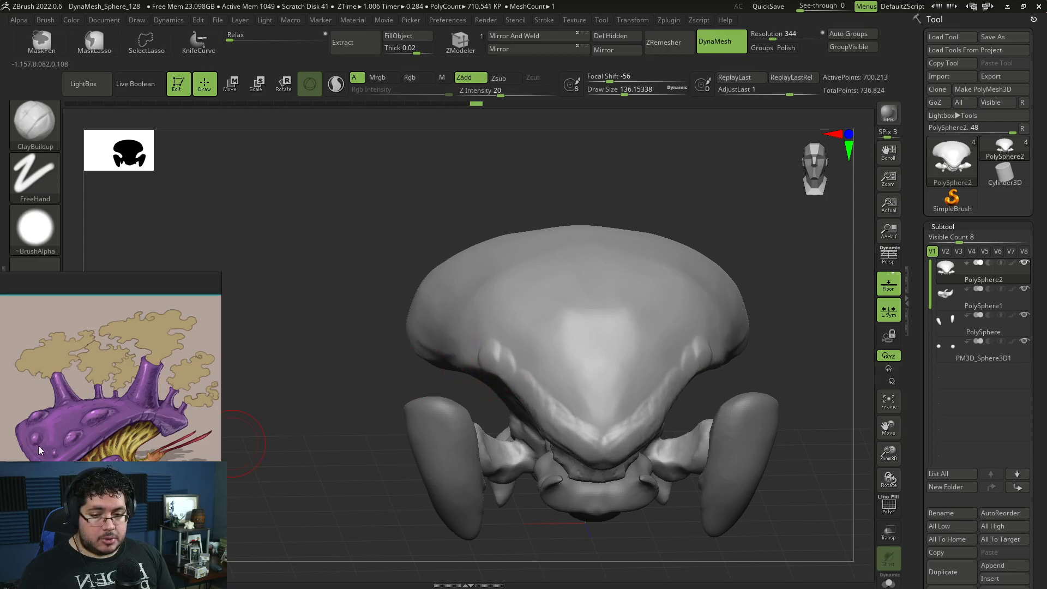
pyautogui.moveTo(340, 358); pyautogui.dragTo(470, 340)
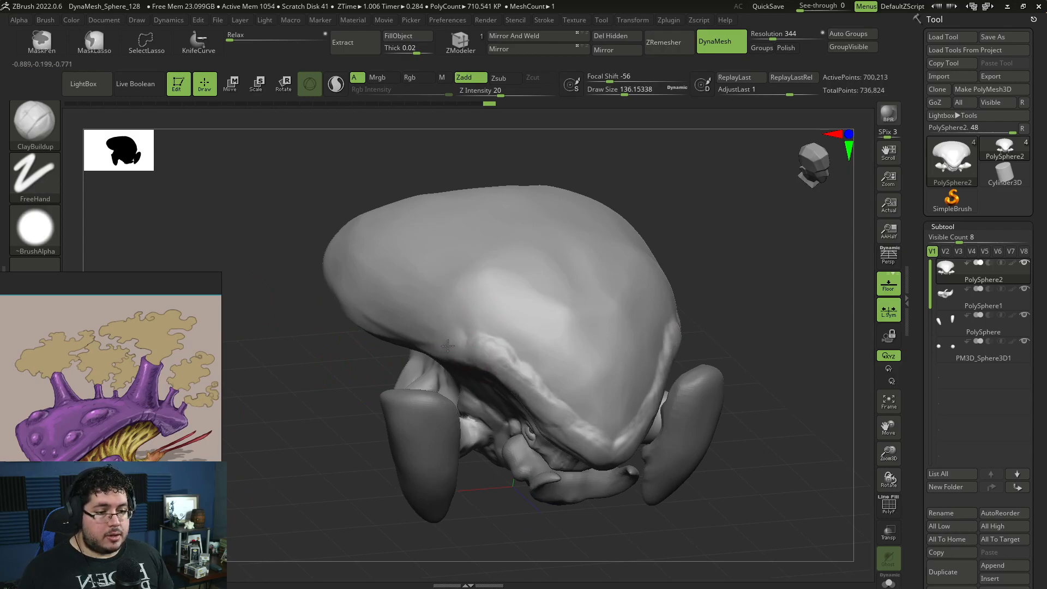
pyautogui.press('shift')
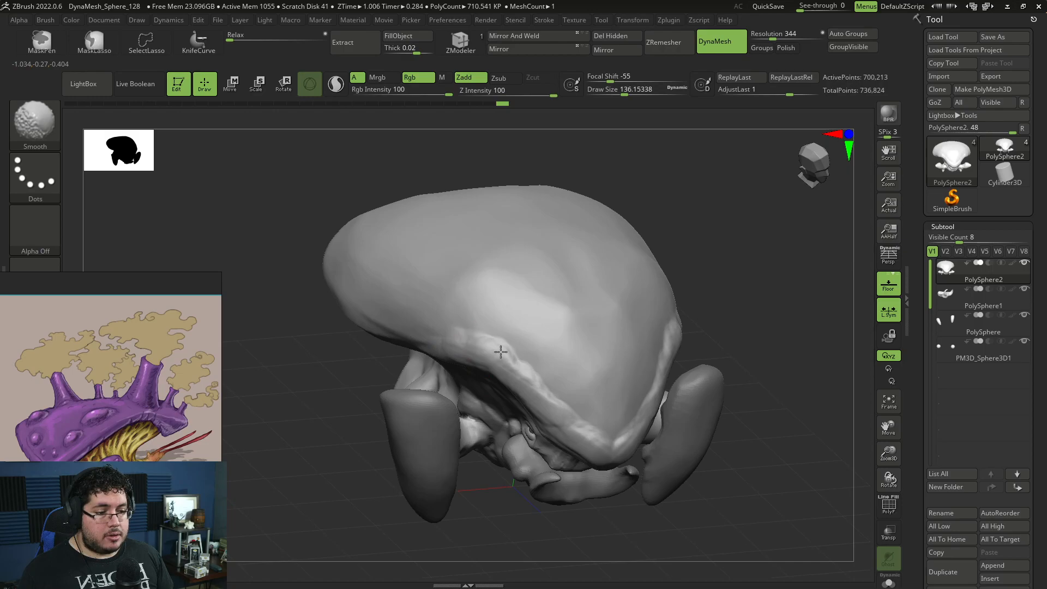
pyautogui.keyDown('shift'); pyautogui.moveTo(502, 348); pyautogui.dragTo(586, 388, button='right'); pyautogui.keyUp('shift')
pyautogui.moveTo(556, 408); pyautogui.dragTo(569, 422)
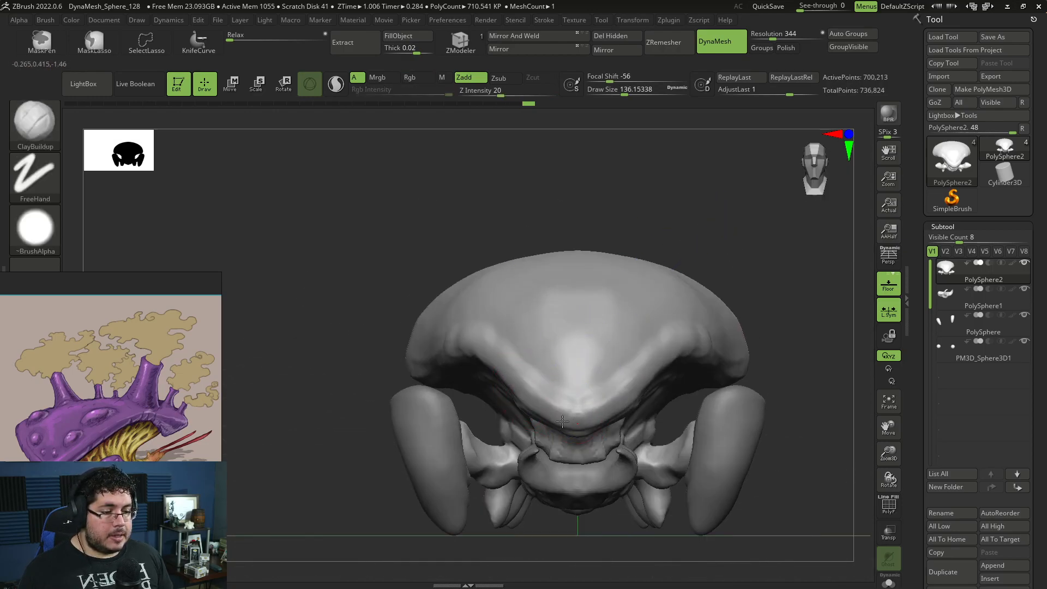
pyautogui.press('shift')
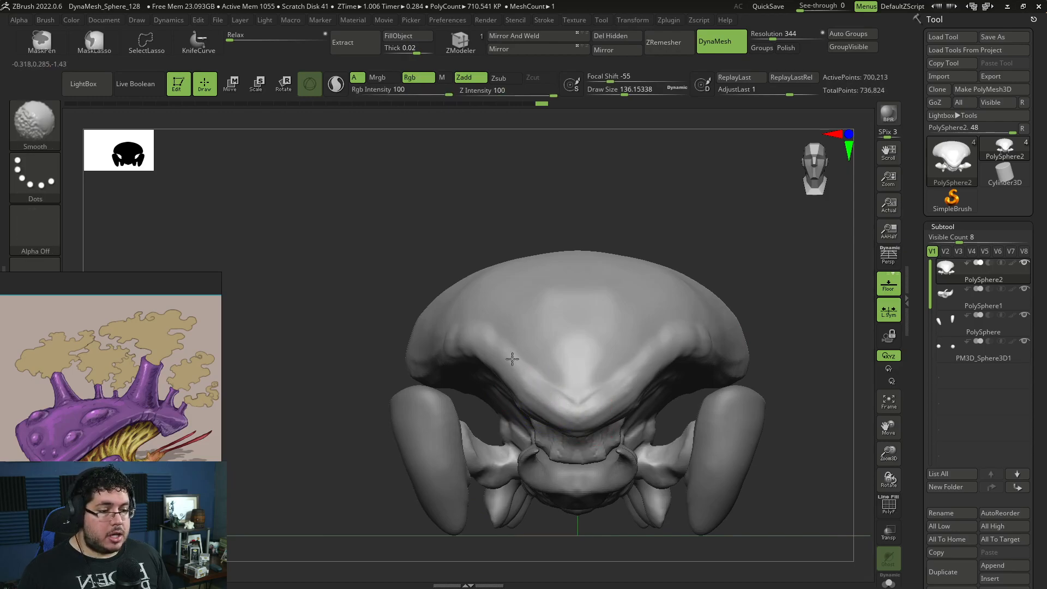
# Sculpt and smooth two symmetrical pairs of round bumps above the snout tip, using draw sizes of about 74 and 90
pyautogui.moveTo(735, 218); pyautogui.dragTo(701, 256, button='right')
pyautogui.press('space')
pyautogui.moveTo(573, 340); pyautogui.dragTo(563, 343)
pyautogui.press('shift')
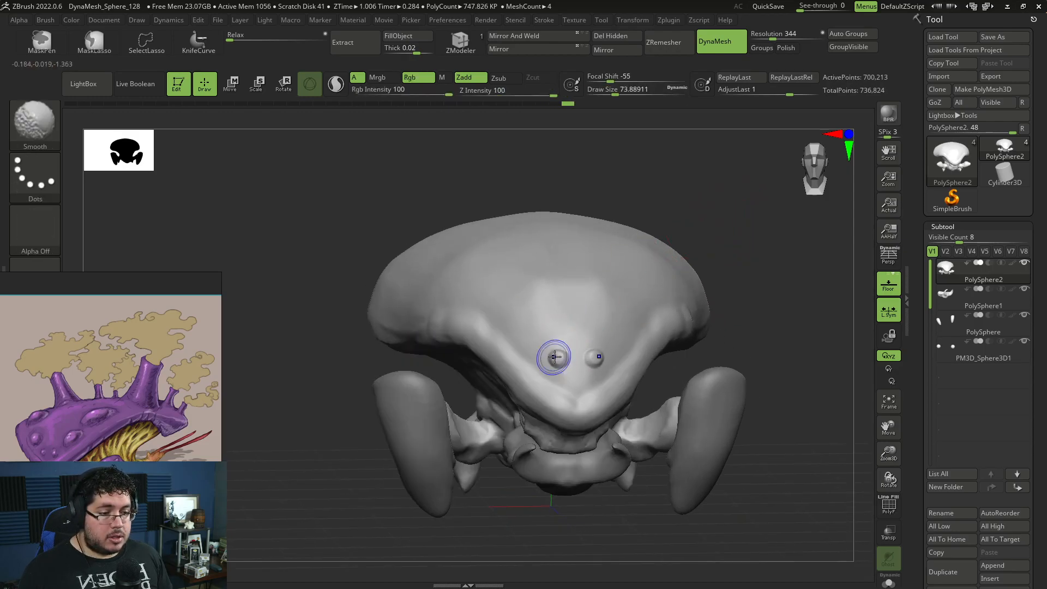
pyautogui.press('space')
pyautogui.moveTo(540, 302); pyautogui.dragTo(521, 320)
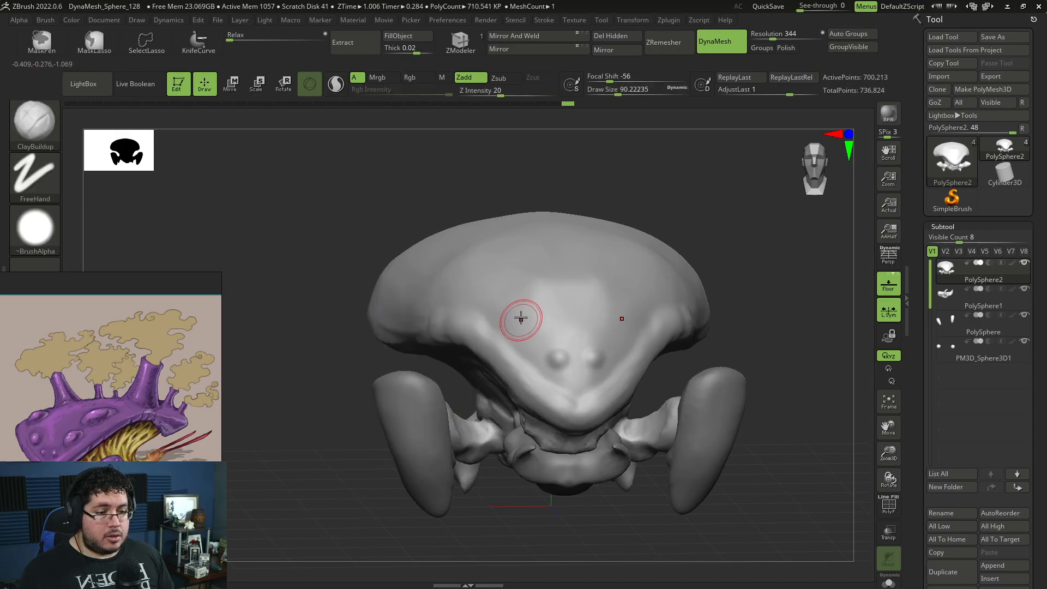
pyautogui.press('shift')
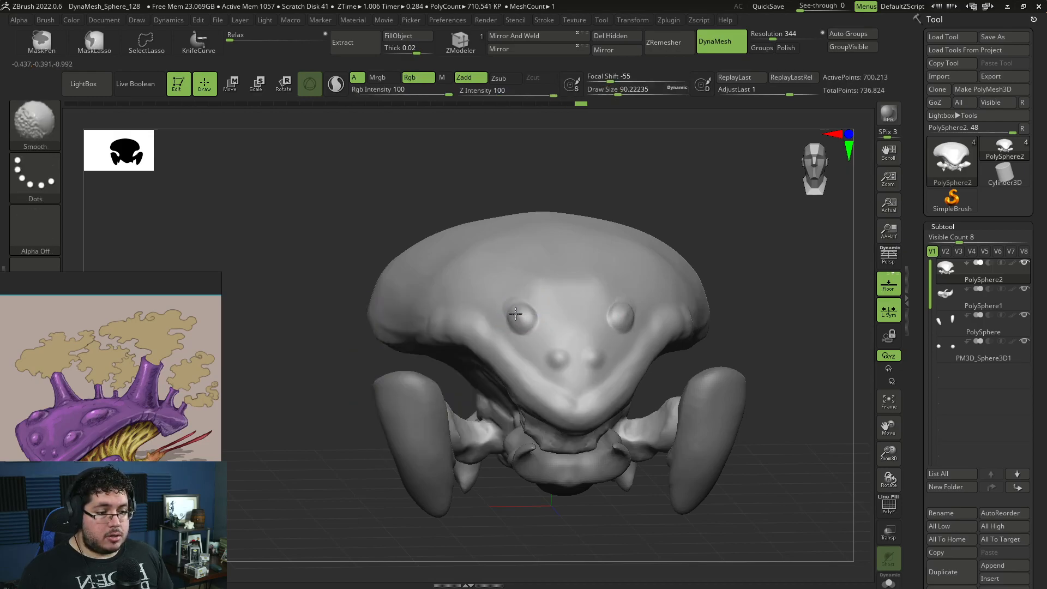
# Add a larger pair of elongated bumps farther up the shell at a draw size of about 140 and smooth them
pyautogui.moveTo(702, 182)
pyautogui.mouseDown()
pyautogui.moveTo(731, 218)
pyautogui.moveTo(689, 246)
pyautogui.mouseUp()
pyautogui.press('space')
pyautogui.moveTo(595, 321); pyautogui.dragTo(612, 321)
pyautogui.moveTo(769, 210); pyautogui.dragTo(694, 228)
pyautogui.moveTo(639, 306)
pyautogui.keyDown('shift'); pyautogui.mouseDown()
pyautogui.moveTo(624, 322)
pyautogui.moveTo(632, 316)
pyautogui.mouseUp(); pyautogui.keyUp('shift')
pyautogui.press('space')
pyautogui.moveTo(644, 264); pyautogui.dragTo(662, 272)
pyautogui.press('shift')
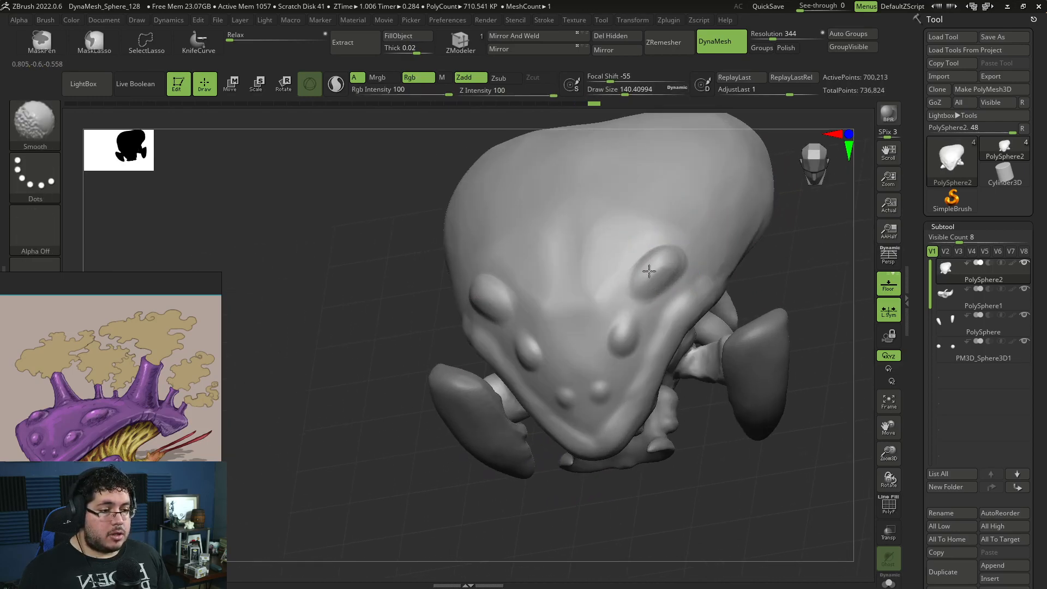
# Adjust the shell's front silhouette with the Move brush, using draw sizes of about 351 and 415
pyautogui.moveTo(763, 224)
pyautogui.mouseDown()
pyautogui.moveTo(736, 259)
pyautogui.moveTo(549, 351)
pyautogui.moveTo(498, 469)
pyautogui.moveTo(509, 407)
pyautogui.moveTo(608, 433)
pyautogui.moveTo(807, 374)
pyautogui.moveTo(813, 398)
pyautogui.mouseUp()
pyautogui.press('b')
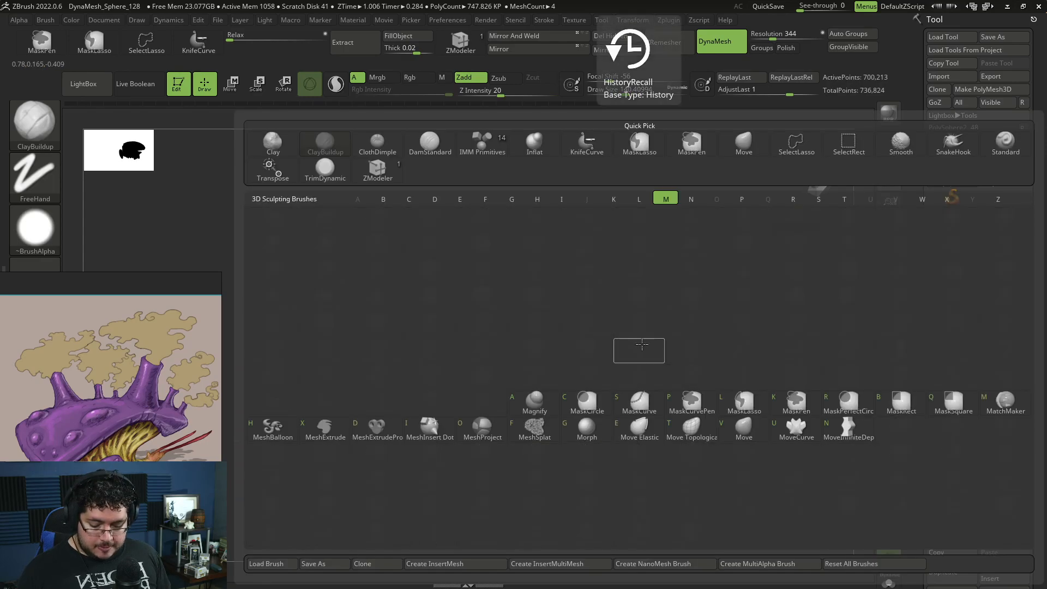
pyautogui.press('m')
pyautogui.press('v')
pyautogui.moveTo(561, 363)
pyautogui.mouseDown()
pyautogui.moveTo(553, 366)
pyautogui.moveTo(588, 350)
pyautogui.mouseUp()
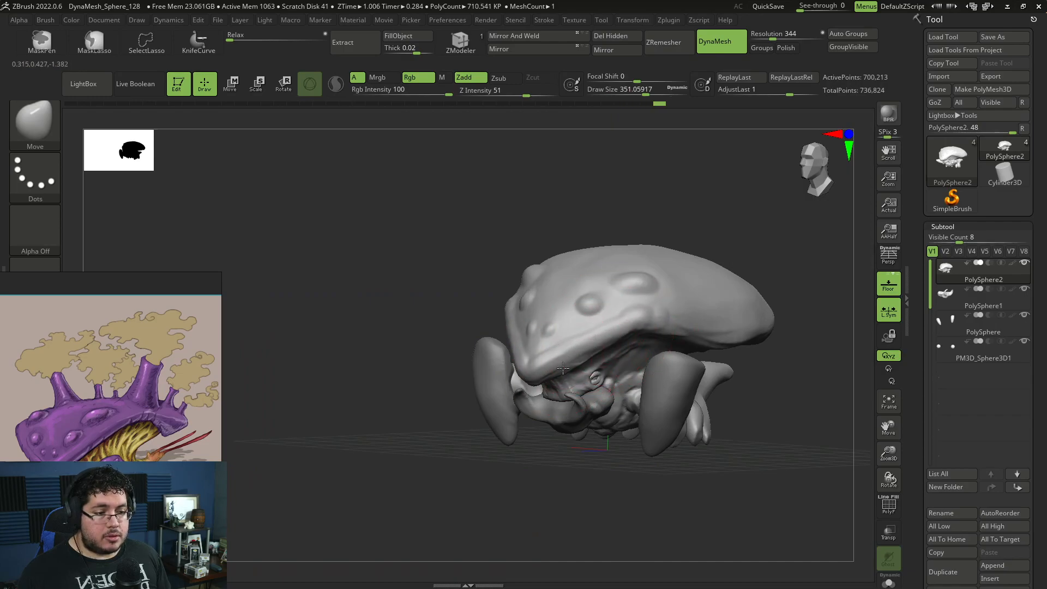
pyautogui.press('space')
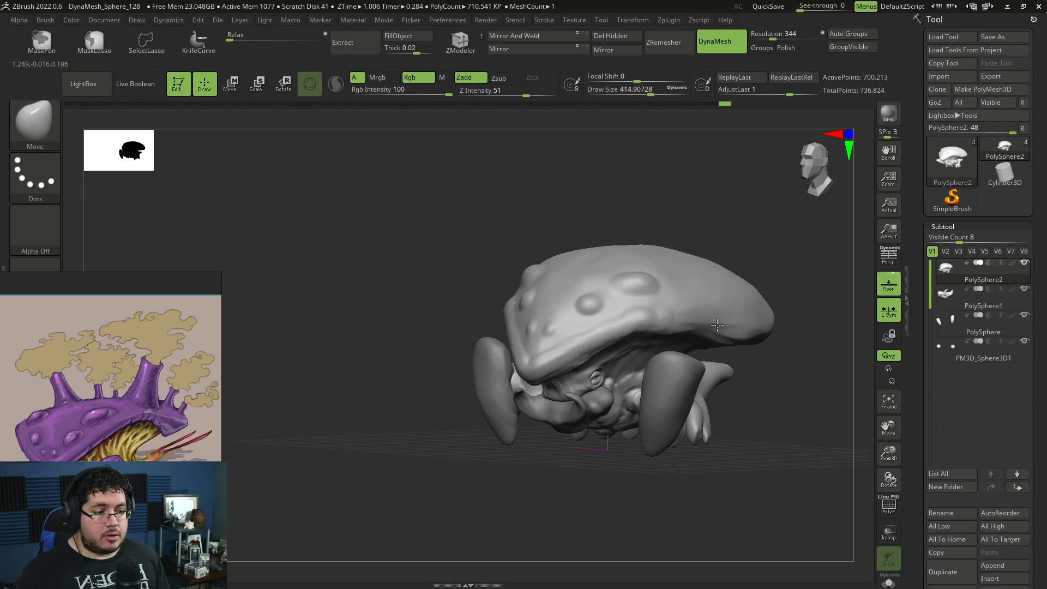
# Reshape the lower rim at the rear of the shell with the Move brush at a draw size of about 149
pyautogui.press('space')
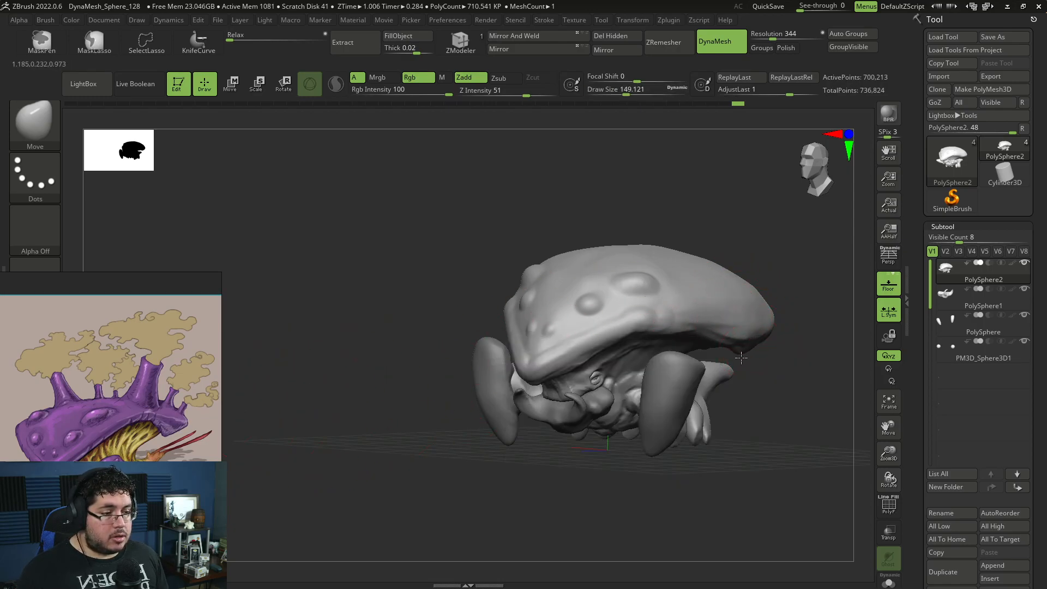
pyautogui.moveTo(784, 366); pyautogui.dragTo(711, 342)
pyautogui.moveTo(674, 392); pyautogui.dragTo(688, 325)
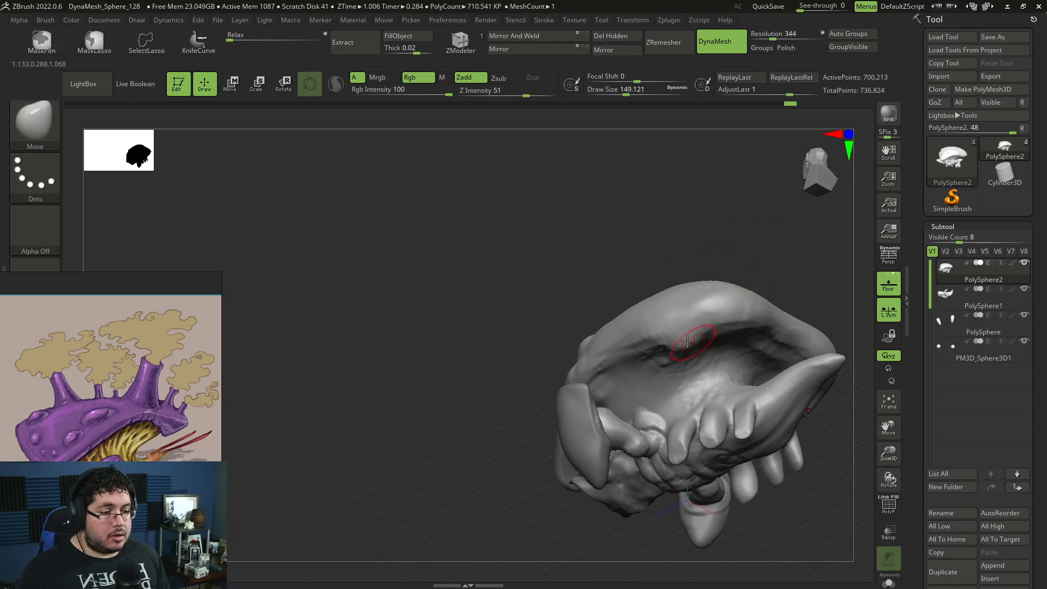
pyautogui.moveTo(772, 250); pyautogui.dragTo(763, 332)
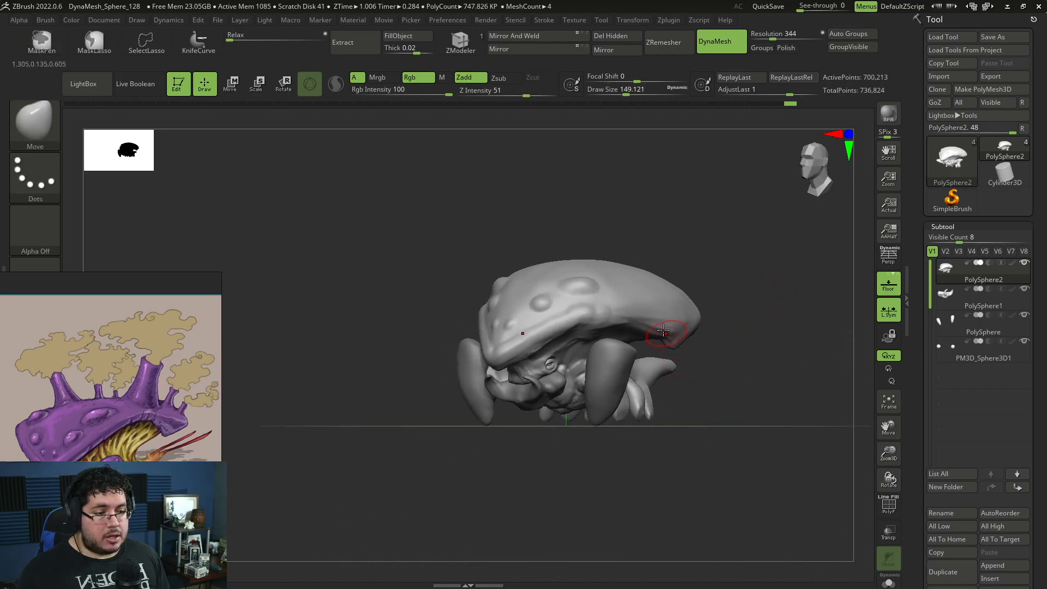
# Build up the underside of the shell's rear rim with ClayBuildup at a draw size of about 167 and smooth it
pyautogui.press('b')
pyautogui.press('c')
pyautogui.press('b')
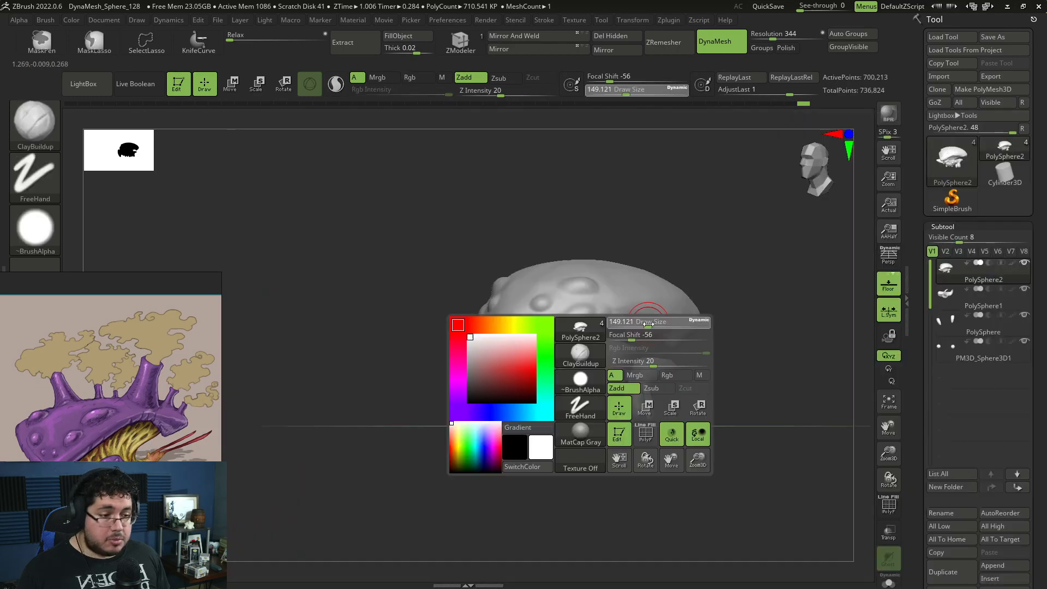
pyautogui.moveTo(676, 346); pyautogui.dragTo(552, 330, button='right')
pyautogui.moveTo(586, 322)
pyautogui.mouseDown()
pyautogui.moveTo(616, 321)
pyautogui.moveTo(651, 339)
pyautogui.moveTo(631, 328)
pyautogui.mouseUp()
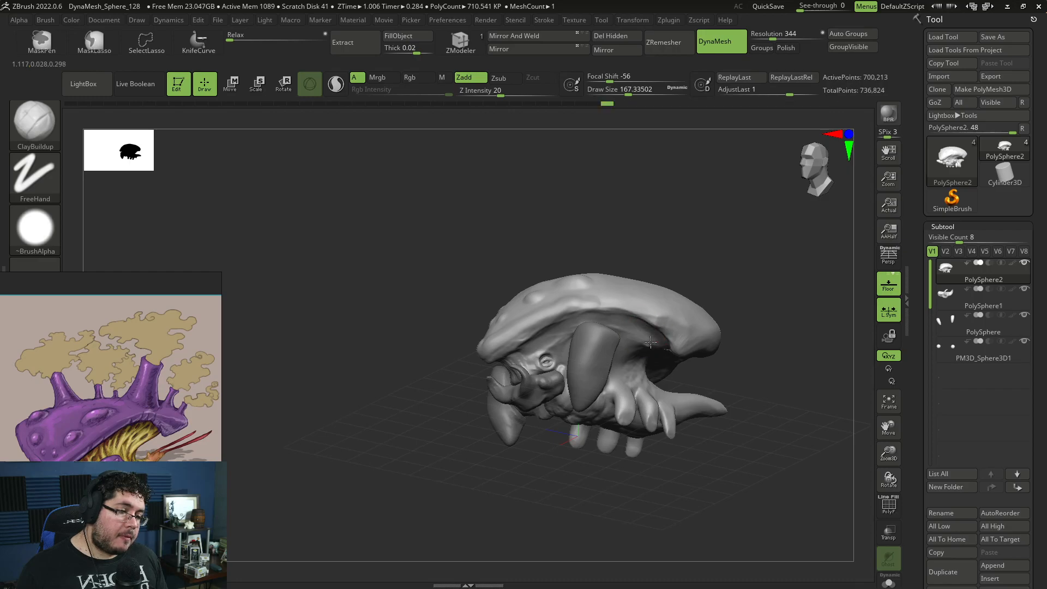
pyautogui.moveTo(643, 351)
pyautogui.mouseDown(button='right')
pyautogui.moveTo(721, 287)
pyautogui.moveTo(584, 336)
pyautogui.mouseUp(button='right')
pyautogui.press('shift')
pyautogui.keyDown('shift'); pyautogui.moveTo(633, 340); pyautogui.dragTo(642, 341); pyautogui.keyUp('shift')
# Reshape the side of the lower jaw by carving with ClayBuildup at a draw size of about 124 and smoothing it
pyautogui.moveTo(649, 344)
pyautogui.mouseDown(button='right')
pyautogui.moveTo(727, 353)
pyautogui.moveTo(729, 330)
pyautogui.mouseUp(button='right')
pyautogui.keyDown('alt'); pyautogui.click(589, 341); pyautogui.keyUp('alt')
pyautogui.moveTo(590, 341); pyautogui.dragTo(501, 375, button='right')
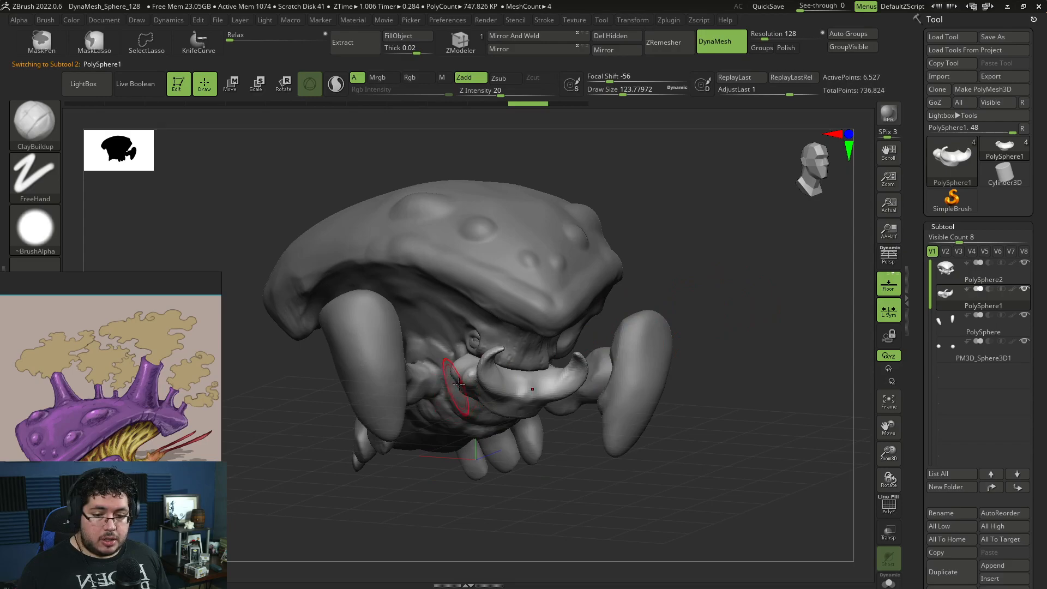
pyautogui.keyDown('alt'); pyautogui.moveTo(485, 377); pyautogui.dragTo(508, 391); pyautogui.keyUp('alt')
pyautogui.moveTo(486, 355)
pyautogui.keyDown('shift'); pyautogui.mouseDown()
pyautogui.moveTo(486, 372)
pyautogui.moveTo(576, 363)
pyautogui.mouseUp(); pyautogui.keyUp('shift')
pyautogui.press('shift')
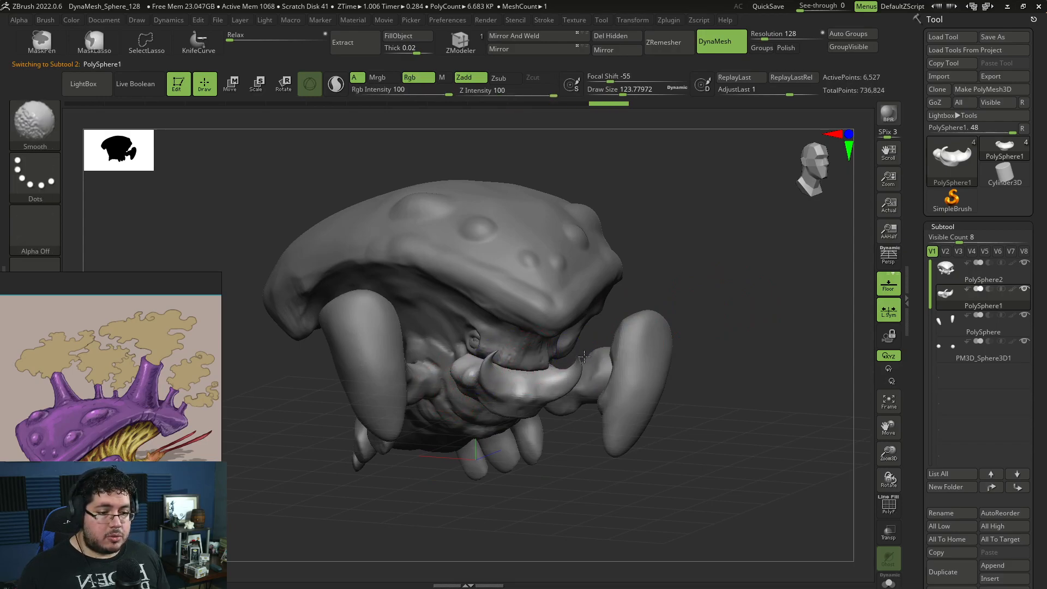
# Thicken the lower jaw's tusks with the Inflat brush at a draw size of about 124
pyautogui.moveTo(576, 369); pyautogui.dragTo(628, 277, button='right')
pyautogui.press('b')
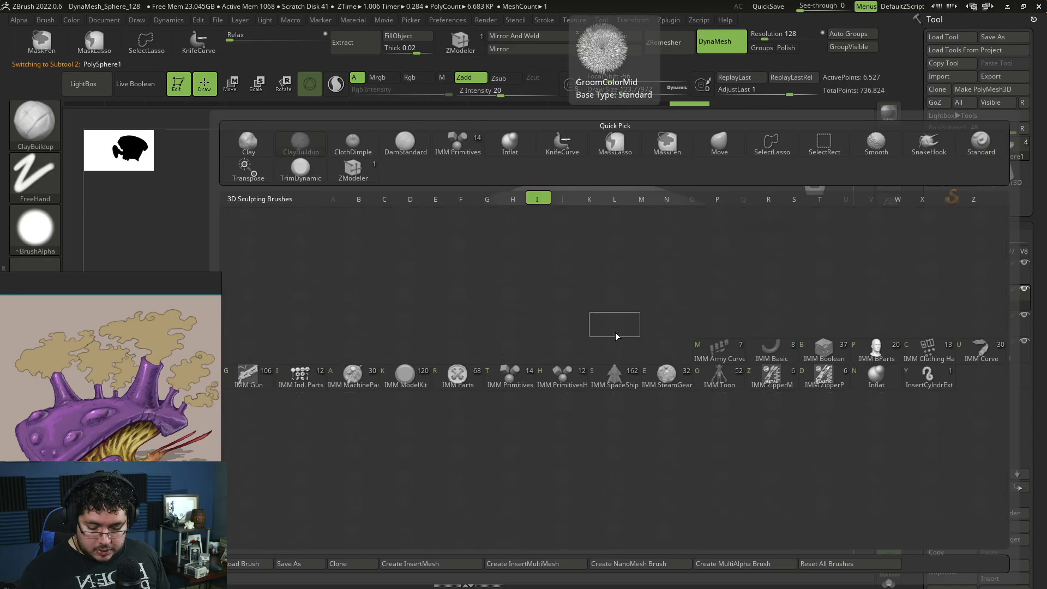
pyautogui.press('i')
pyautogui.press('n')
pyautogui.press('space')
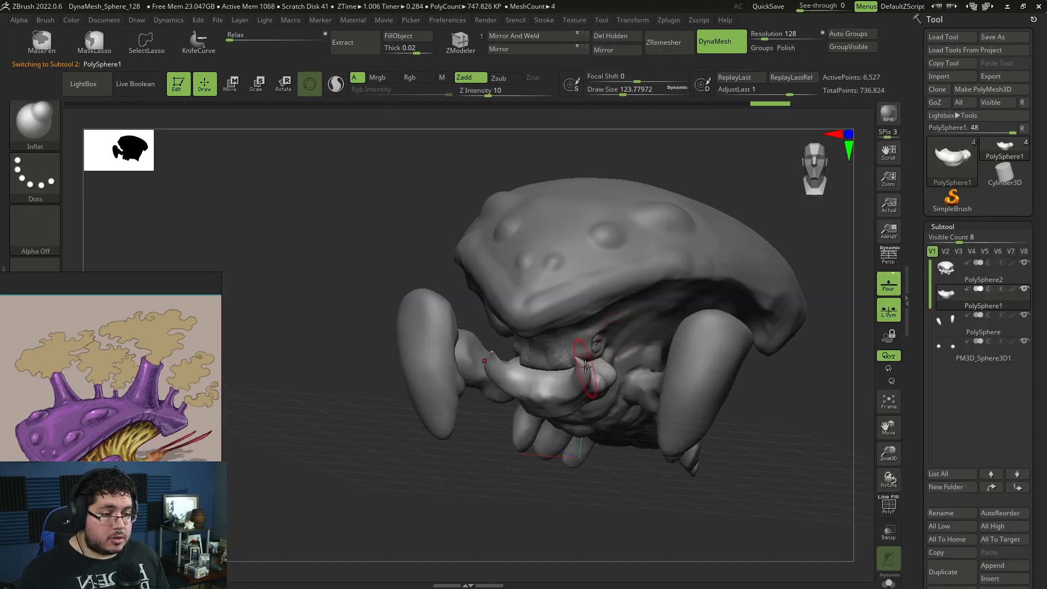
pyautogui.moveTo(570, 358); pyautogui.dragTo(561, 483, button='right')
pyautogui.press('w')
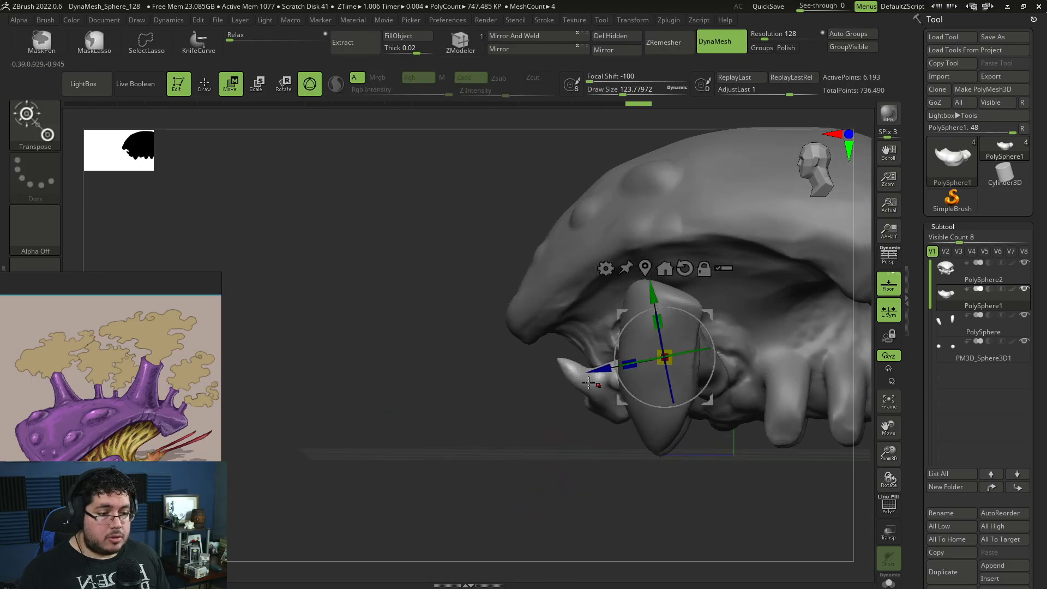
pyautogui.press('q')
pyautogui.moveTo(533, 437); pyautogui.dragTo(619, 362, button='right')
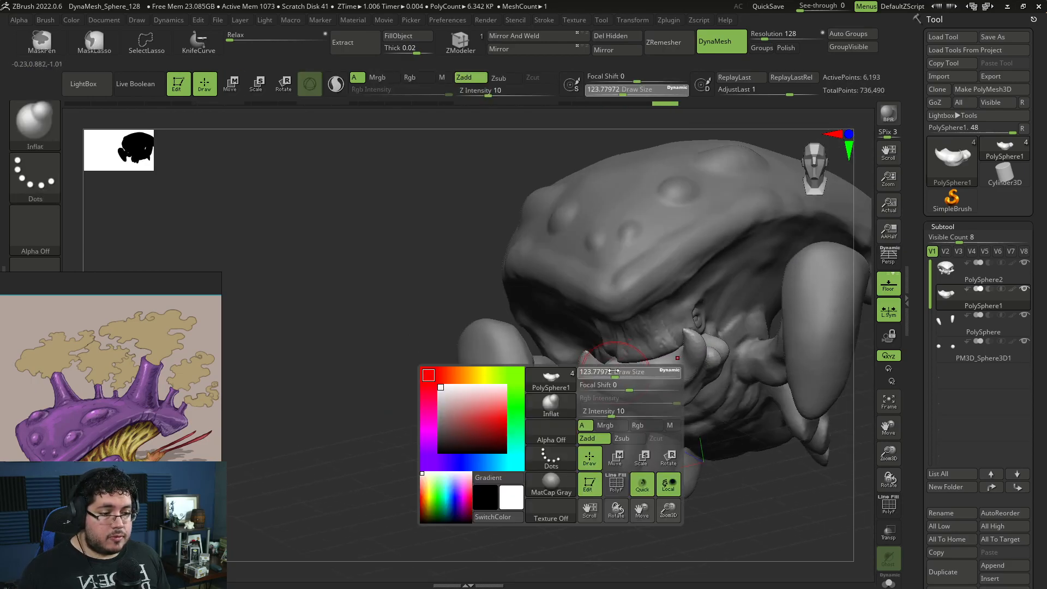
# Add a row of small bumps along the jaw between the tusks with ClayBuildup at a draw size of about 35
pyautogui.press('space')
pyautogui.click(572, 397)
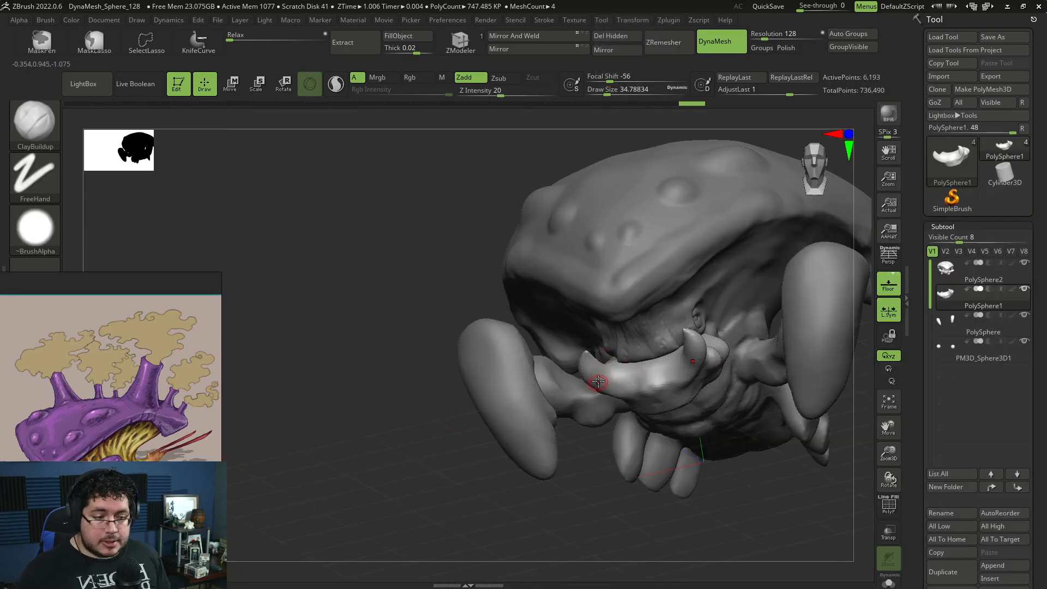
pyautogui.moveTo(626, 372); pyautogui.dragTo(643, 373)
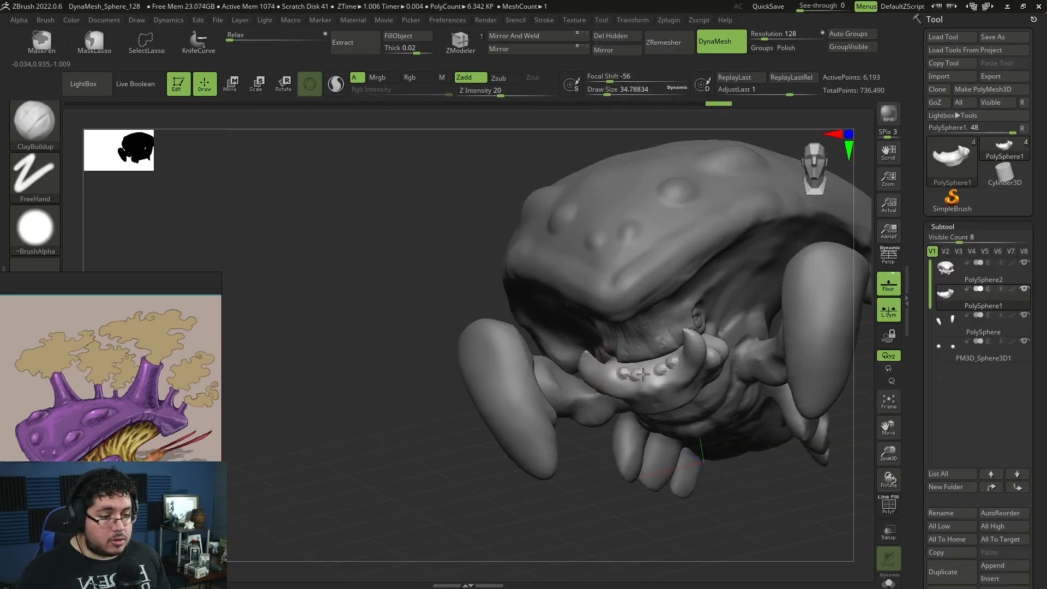
# Build up lumpy forms across the chin and sides of the lower jaw with ClayBuildup at a draw size of about 65
pyautogui.moveTo(644, 383)
pyautogui.mouseDown(button='right')
pyautogui.moveTo(689, 383)
pyautogui.moveTo(618, 375)
pyautogui.mouseUp(button='right')
pyautogui.press(']')
pyautogui.press(']')
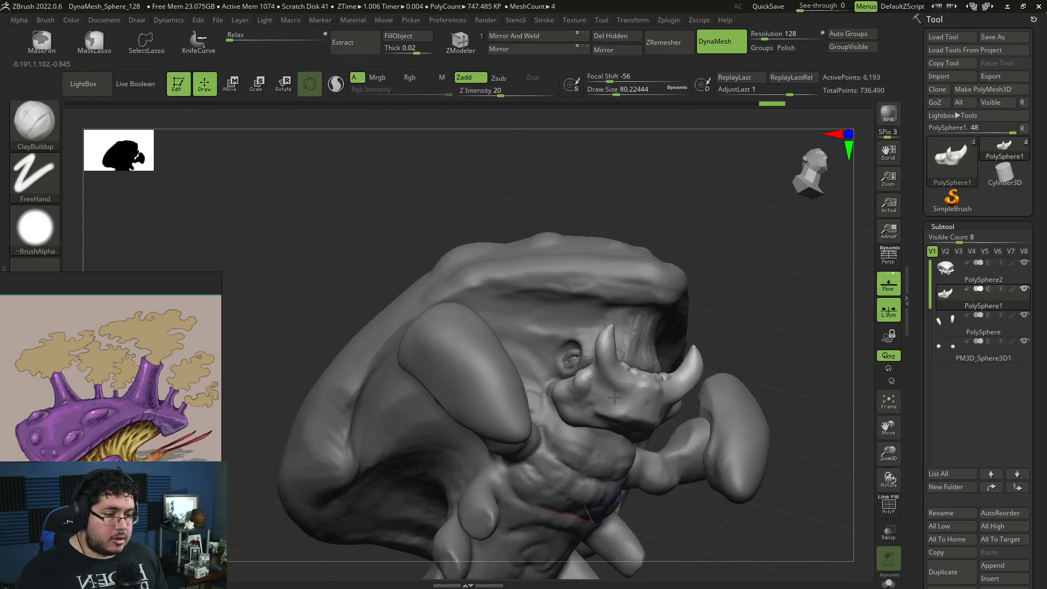
pyautogui.press('space')
pyautogui.moveTo(639, 393); pyautogui.dragTo(636, 393)
pyautogui.moveTo(646, 395)
pyautogui.mouseDown()
pyautogui.moveTo(644, 412)
pyautogui.moveTo(619, 392)
pyautogui.mouseUp()
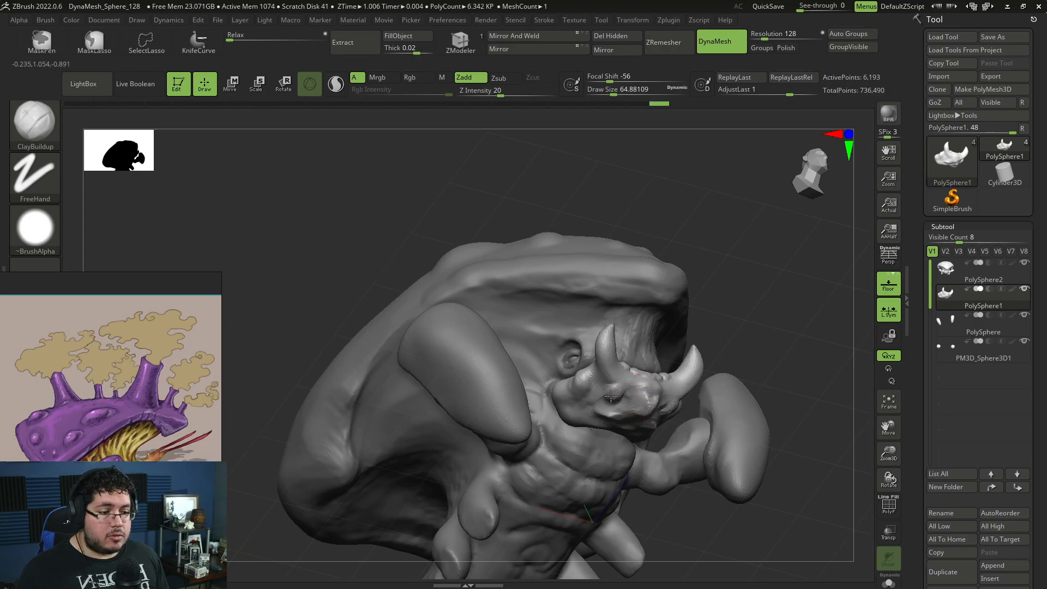
pyautogui.moveTo(775, 265); pyautogui.dragTo(651, 385, button='right')
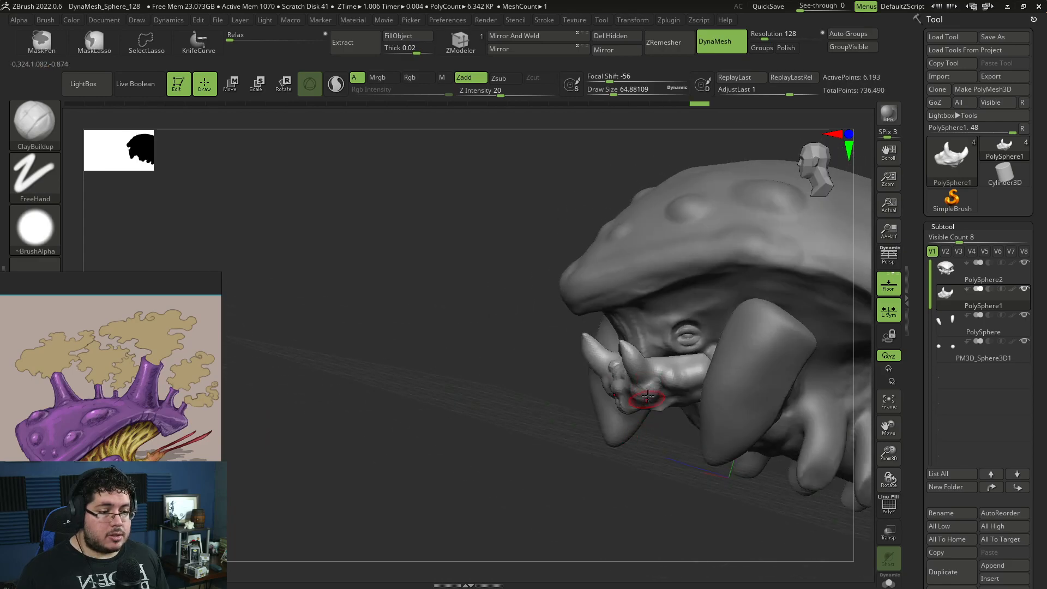
pyautogui.moveTo(661, 390); pyautogui.dragTo(656, 391)
pyautogui.moveTo(640, 423); pyautogui.dragTo(650, 392, button='right')
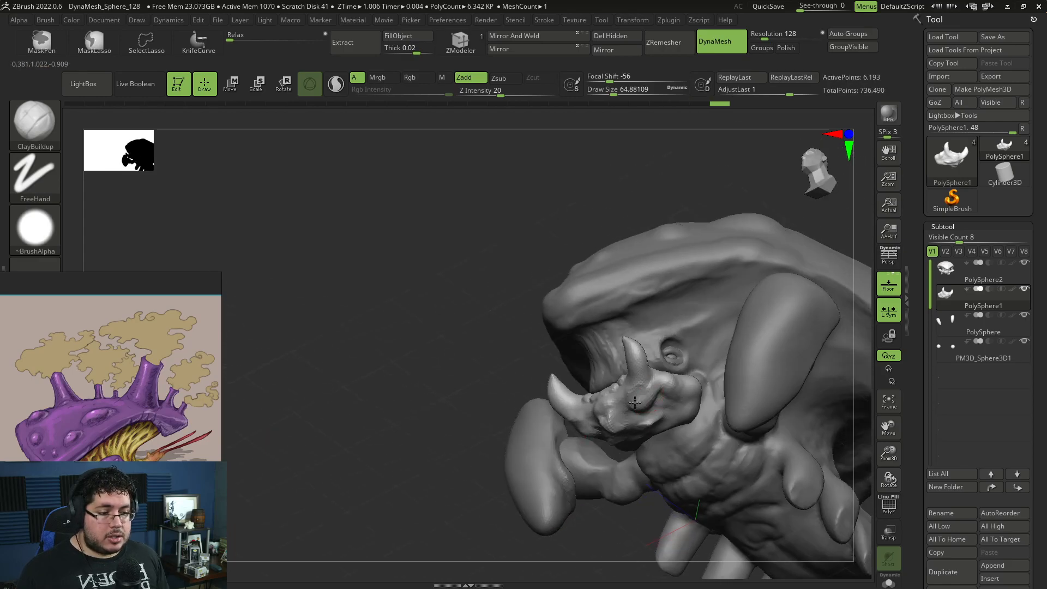
pyautogui.moveTo(610, 431); pyautogui.dragTo(615, 434, button='right')
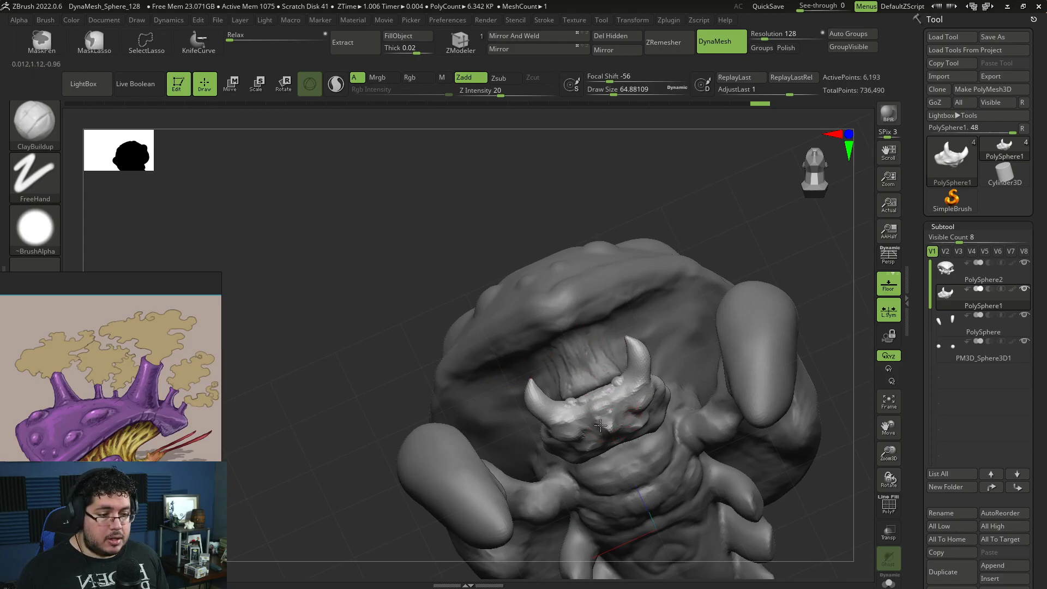
# Mask a mirrored pair of round patches on top of the shell at a draw size of about 172 and invert the mask
pyautogui.keyDown('shift'); pyautogui.moveTo(808, 233); pyautogui.dragTo(711, 233, button='right'); pyautogui.keyUp('shift')
pyautogui.keyDown('alt'); pyautogui.click(573, 277); pyautogui.keyUp('alt')
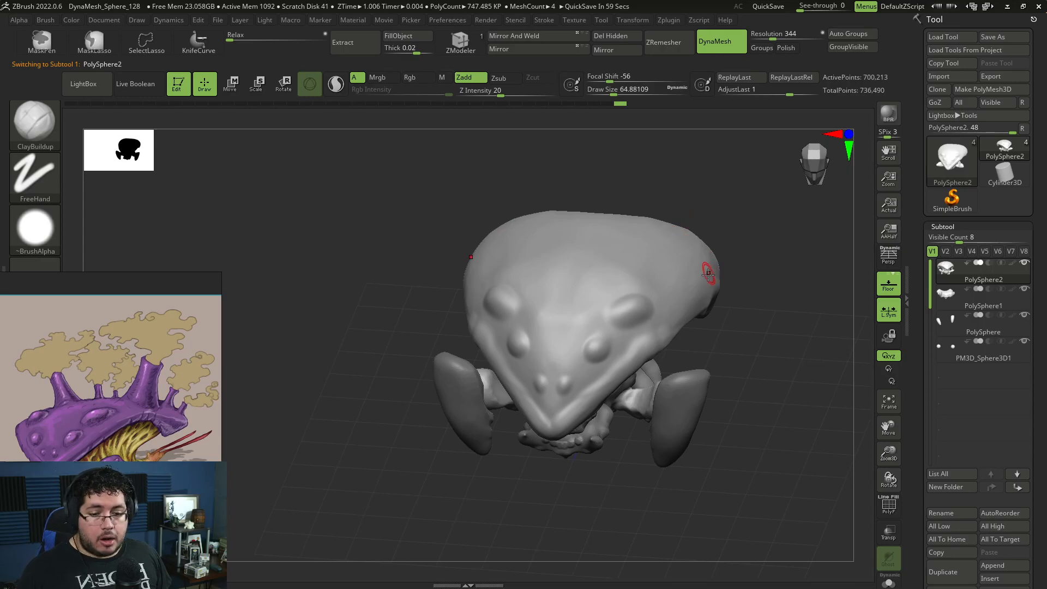
pyautogui.press('space')
pyautogui.moveTo(743, 272)
pyautogui.mouseDown(button='right')
pyautogui.moveTo(744, 286)
pyautogui.moveTo(756, 279)
pyautogui.moveTo(744, 264)
pyautogui.mouseUp(button='right')
pyautogui.click(745, 277)
pyautogui.press('space')
pyautogui.click(756, 277)
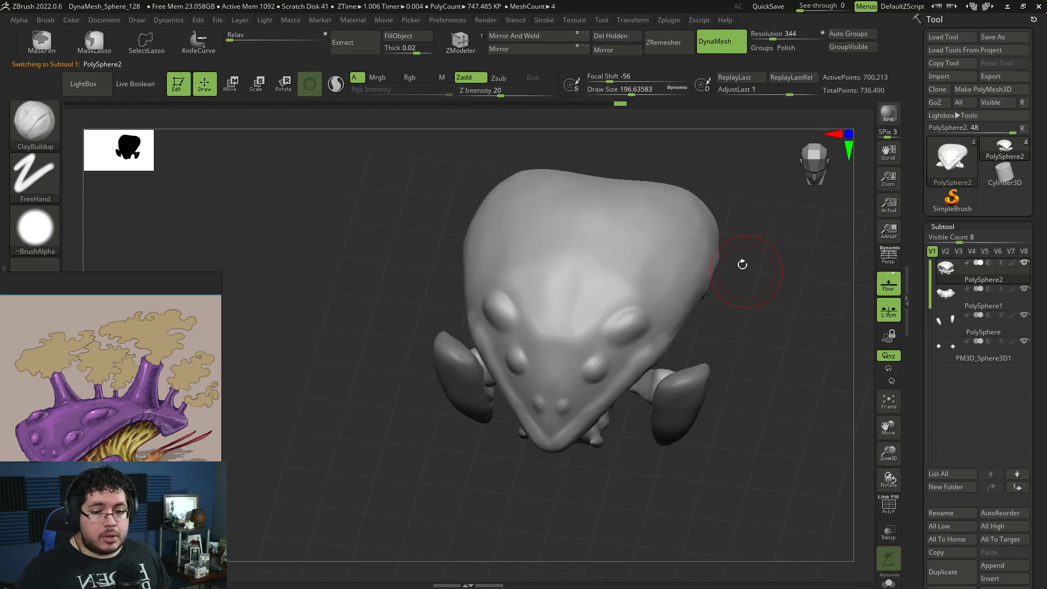
pyautogui.press('space')
pyautogui.keyDown('ctrl'); pyautogui.moveTo(658, 270); pyautogui.dragTo(657, 264); pyautogui.keyUp('ctrl')
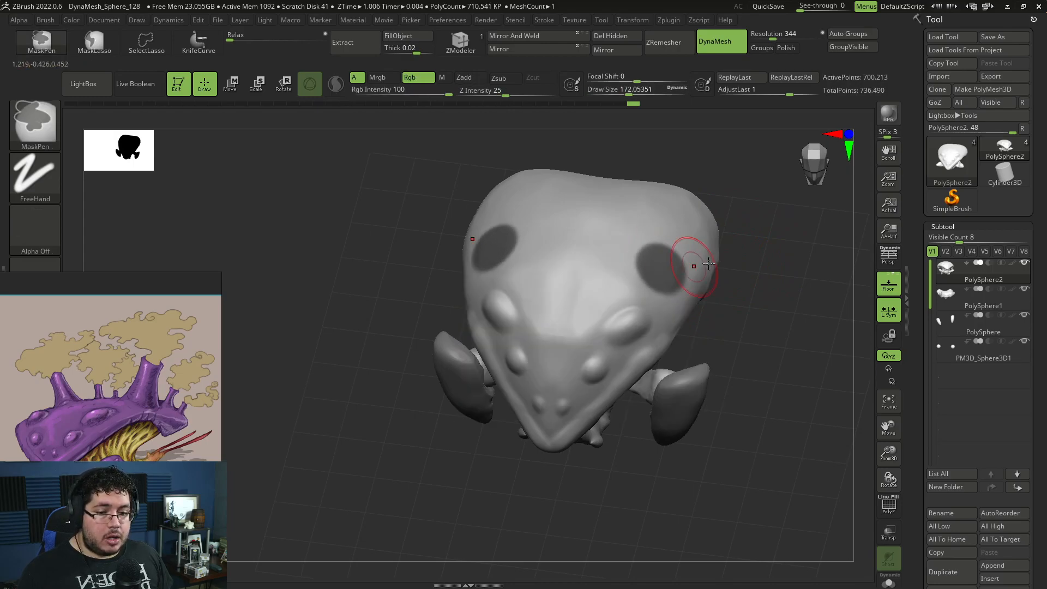
pyautogui.keyDown('shift'); pyautogui.moveTo(699, 266); pyautogui.dragTo(750, 222, button='right'); pyautogui.keyUp('shift')
pyautogui.keyDown('ctrl'); pyautogui.click(751, 222); pyautogui.keyUp('ctrl')
# Extrude the unmasked patches into a pair of large, outward-angled tubes, clear the mask and update the DynaMesh
pyautogui.press('w')
pyautogui.moveTo(661, 269); pyautogui.dragTo(734, 164)
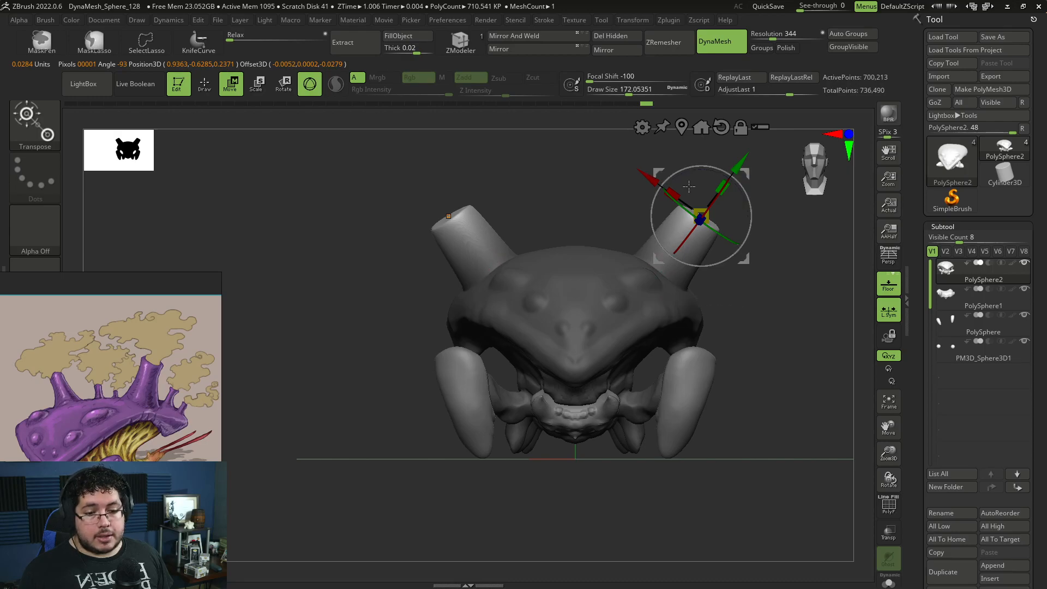
pyautogui.moveTo(747, 173); pyautogui.dragTo(748, 152)
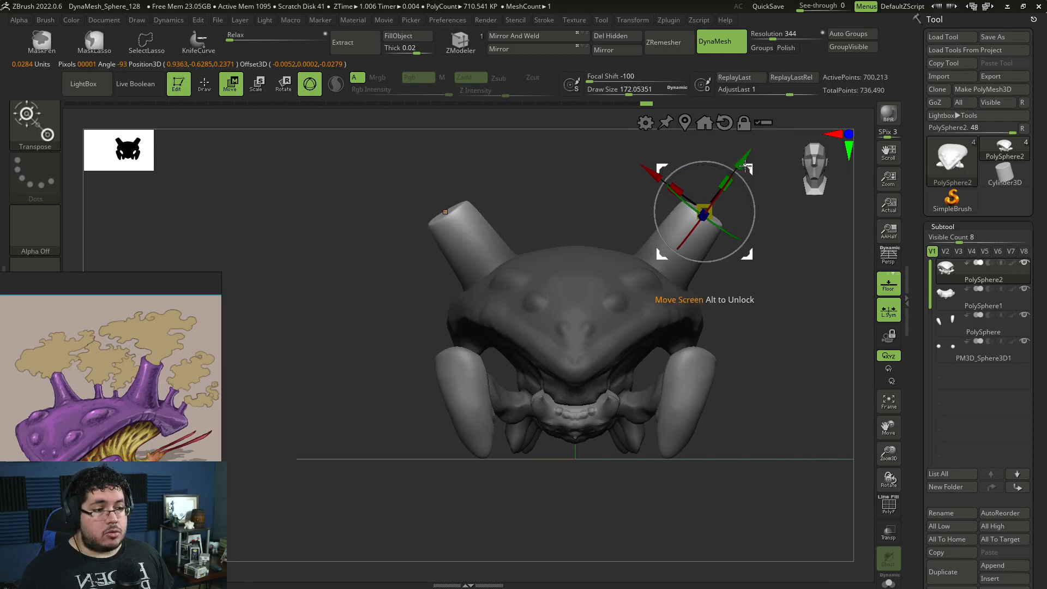
pyautogui.press('q')
pyautogui.keyDown('ctrl'); pyautogui.click(771, 233); pyautogui.keyUp('ctrl')
pyautogui.moveTo(771, 236)
pyautogui.mouseDown()
pyautogui.moveTo(763, 250)
pyautogui.moveTo(718, 231)
pyautogui.moveTo(748, 244)
pyautogui.moveTo(725, 222)
pyautogui.moveTo(730, 246)
pyautogui.mouseUp()
# Extrude a smaller mirrored pair of tubes behind the large ones from patches masked at a draw size of about 83, and clear the mask
pyautogui.press('space')
pyautogui.moveTo(739, 243)
pyautogui.mouseDown()
pyautogui.moveTo(727, 243)
pyautogui.moveTo(732, 223)
pyautogui.mouseUp()
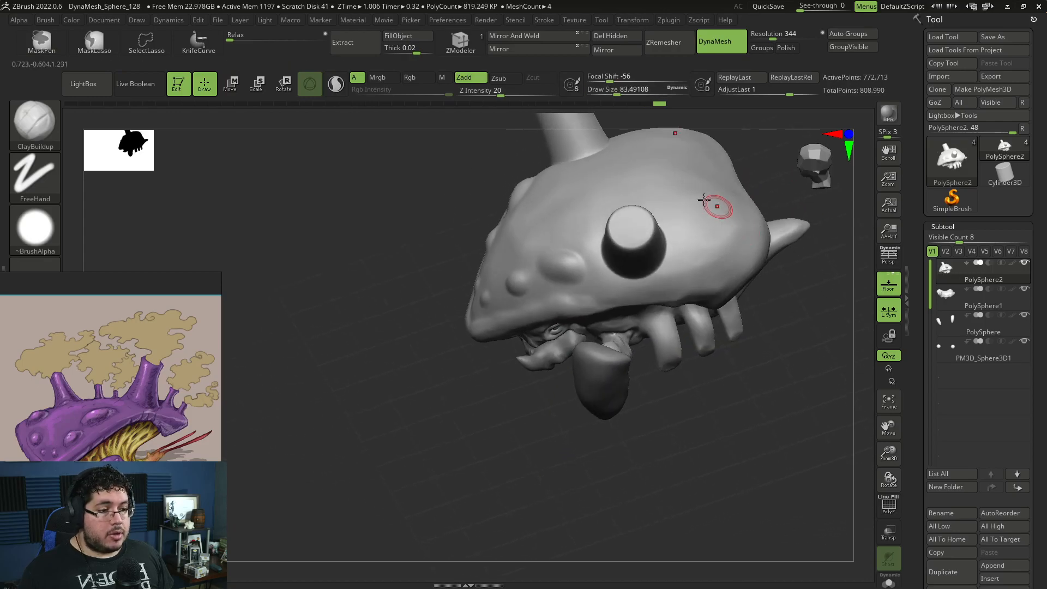
pyautogui.press('ctrl')
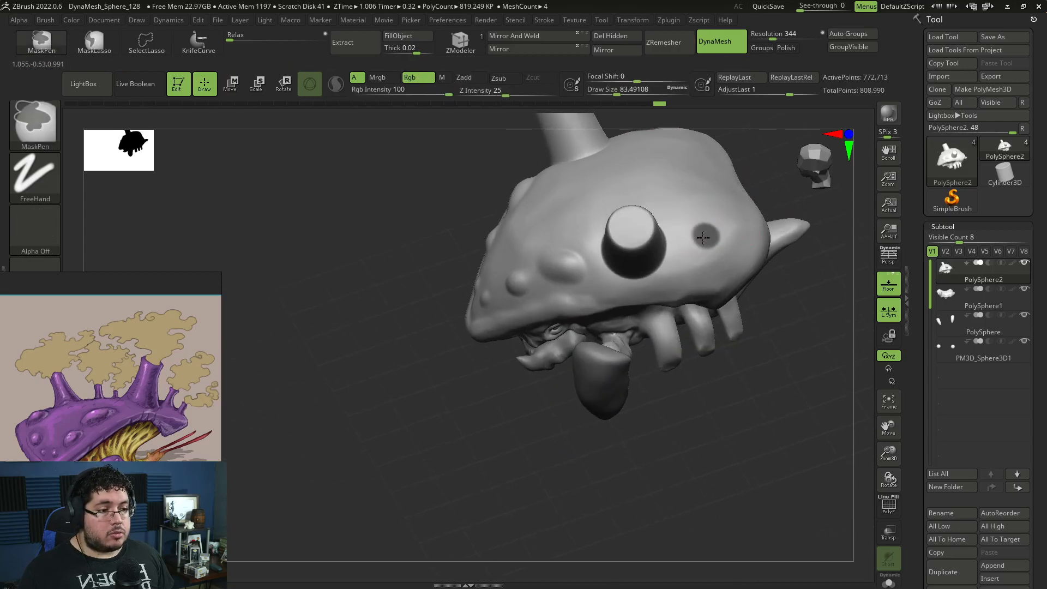
pyautogui.moveTo(774, 311); pyautogui.dragTo(648, 157)
pyautogui.press('w')
pyautogui.keyDown('alt'); pyautogui.click(706, 234); pyautogui.keyUp('alt')
pyautogui.moveTo(791, 180); pyautogui.dragTo(692, 207)
pyautogui.press('q')
pyautogui.moveTo(800, 222)
pyautogui.mouseDown()
pyautogui.moveTo(743, 267)
pyautogui.moveTo(728, 306)
pyautogui.mouseUp()
pyautogui.keyDown('ctrl'); pyautogui.click(798, 214); pyautogui.keyUp('ctrl')
# Mask another mirrored pair of patches near the shell's rear edge, extrude them into short tubes and clear the mask
pyautogui.moveTo(755, 269); pyautogui.dragTo(702, 215)
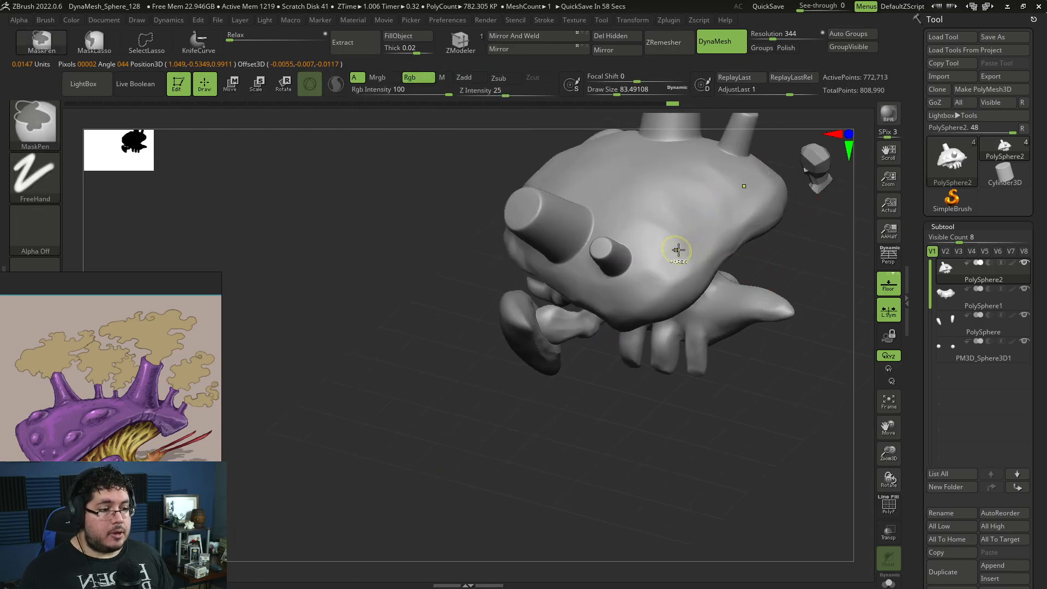
pyautogui.moveTo(774, 252)
pyautogui.mouseDown()
pyautogui.moveTo(795, 265)
pyautogui.moveTo(766, 303)
pyautogui.mouseUp()
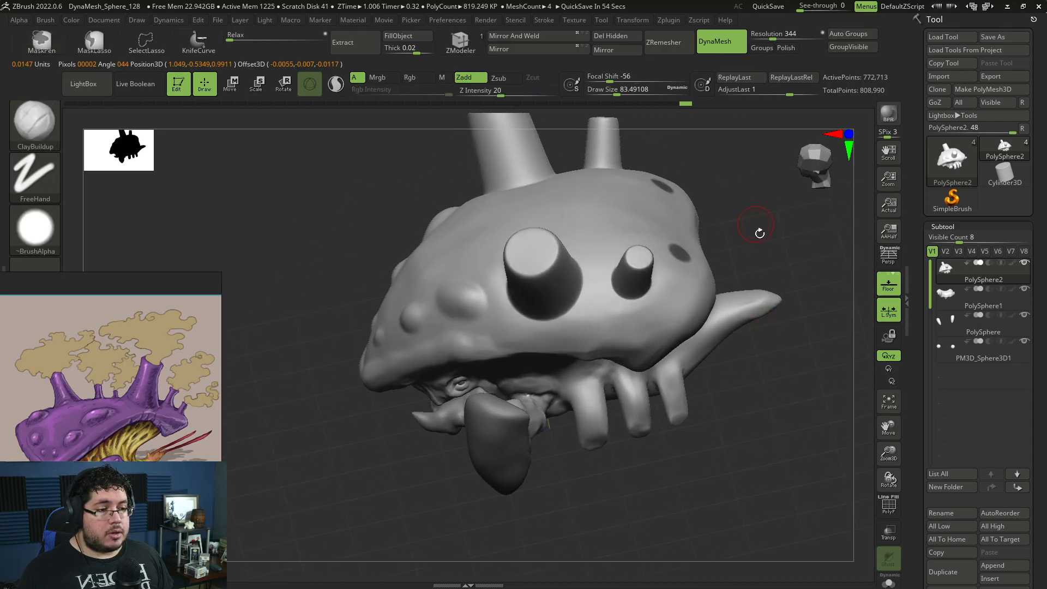
pyautogui.keyDown('ctrl'); pyautogui.click(747, 255); pyautogui.keyUp('ctrl')
pyautogui.press('w')
pyautogui.moveTo(723, 235); pyautogui.dragTo(747, 189)
pyautogui.keyDown('alt'); pyautogui.click(693, 279); pyautogui.keyUp('alt')
pyautogui.moveTo(716, 232); pyautogui.dragTo(736, 200)
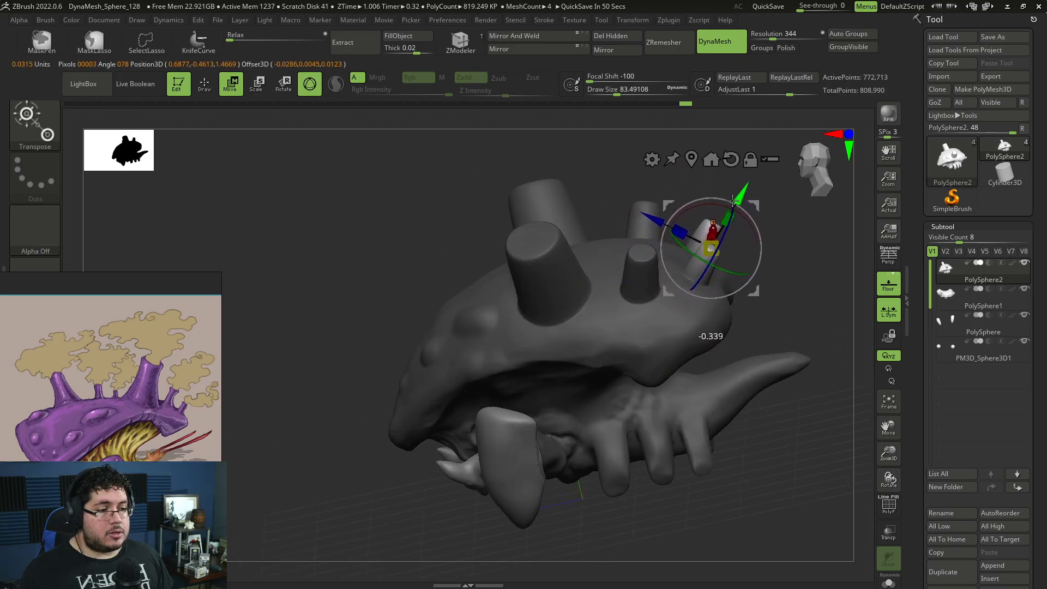
pyautogui.press('q')
pyautogui.moveTo(788, 271)
pyautogui.mouseDown()
pyautogui.moveTo(780, 231)
pyautogui.moveTo(790, 237)
pyautogui.mouseUp()
pyautogui.moveTo(787, 253)
pyautogui.keyDown('ctrl'); pyautogui.mouseDown()
pyautogui.moveTo(798, 265)
pyautogui.moveTo(807, 236)
pyautogui.moveTo(795, 246)
pyautogui.moveTo(804, 306)
pyautogui.moveTo(774, 289)
pyautogui.mouseUp(); pyautogui.keyUp('ctrl')
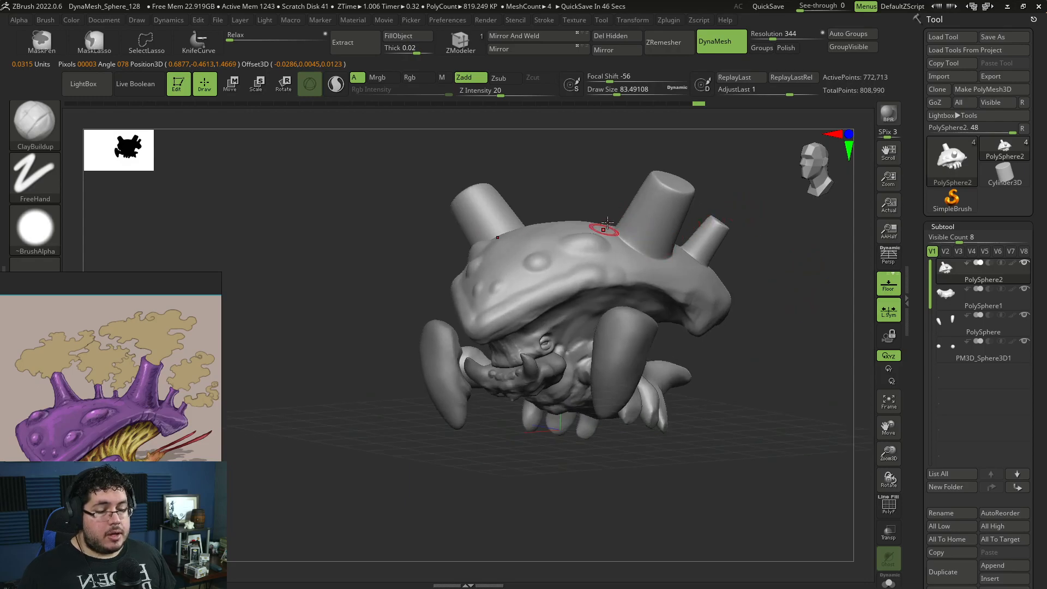
# Build up ringed folds and flared bases around the large shell tubes with ClayBuildup at a draw size of about 182
pyautogui.moveTo(748, 160)
pyautogui.mouseDown()
pyautogui.moveTo(682, 157)
pyautogui.moveTo(622, 193)
pyautogui.moveTo(649, 201)
pyautogui.moveTo(650, 192)
pyautogui.mouseUp()
pyautogui.press(']')
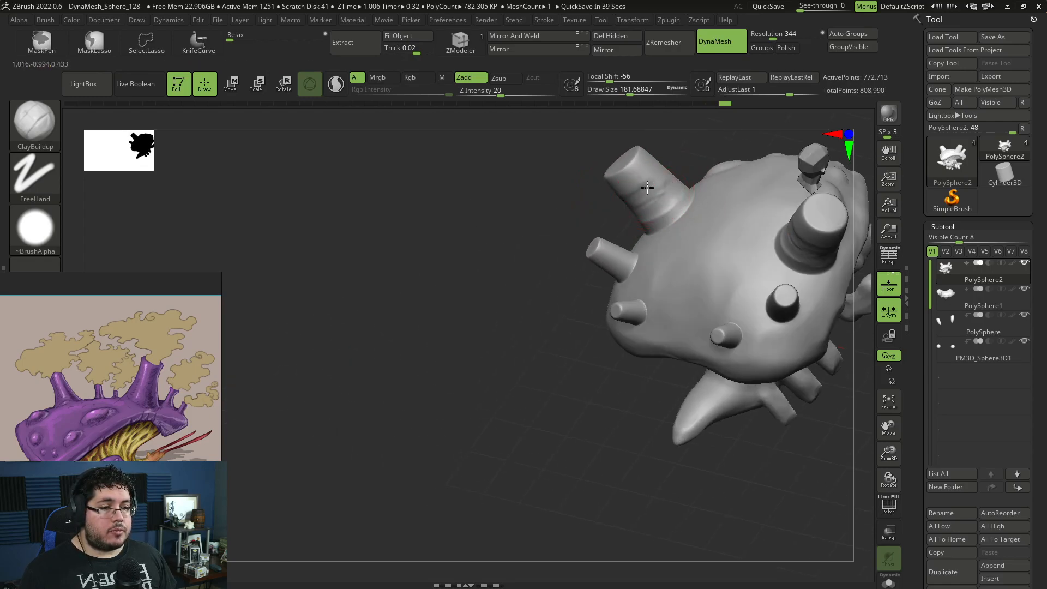
pyautogui.moveTo(537, 277); pyautogui.dragTo(498, 299)
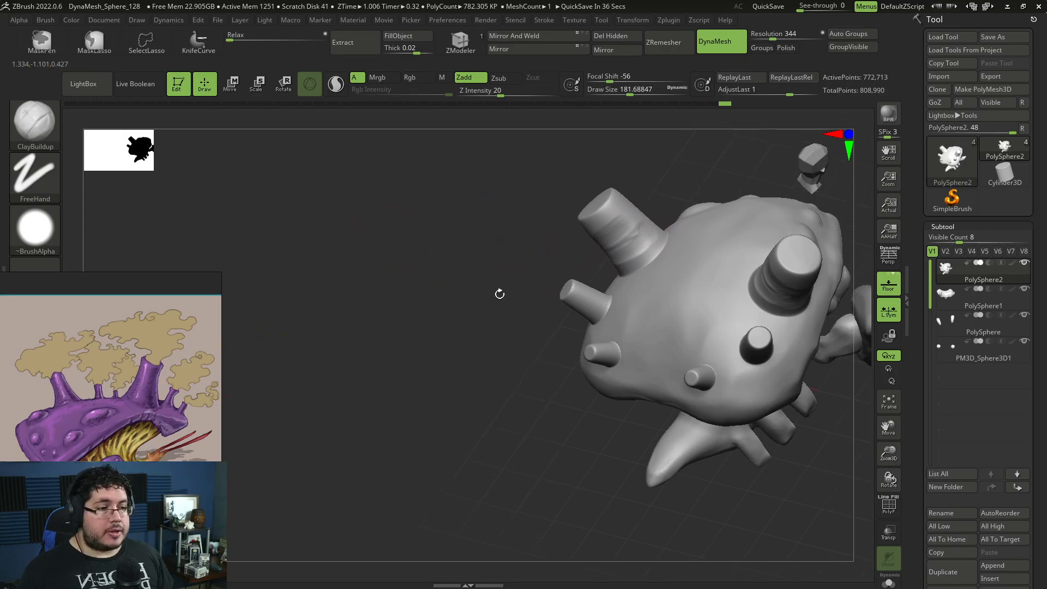
pyautogui.moveTo(639, 206); pyautogui.dragTo(631, 212, button='right')
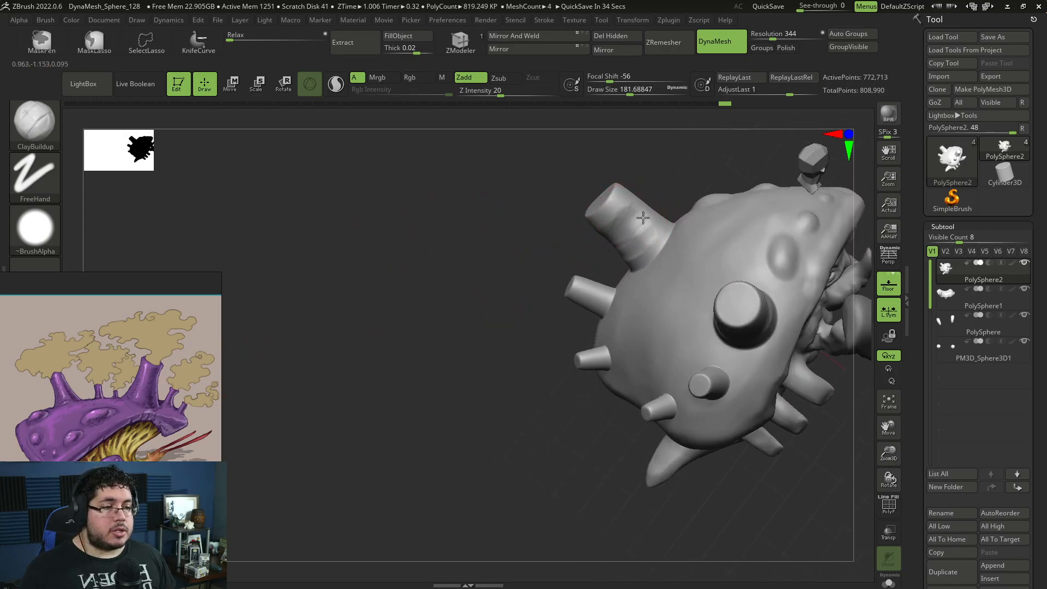
pyautogui.moveTo(643, 222)
pyautogui.mouseDown(button='right')
pyautogui.moveTo(648, 246)
pyautogui.moveTo(653, 201)
pyautogui.mouseUp(button='right')
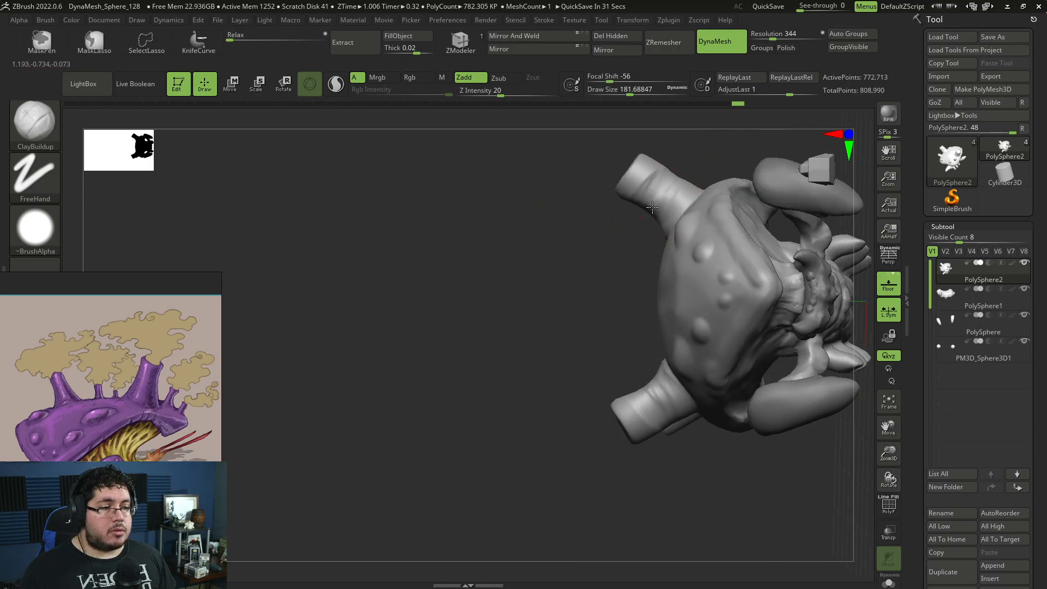
pyautogui.moveTo(692, 155); pyautogui.dragTo(723, 185, button='right')
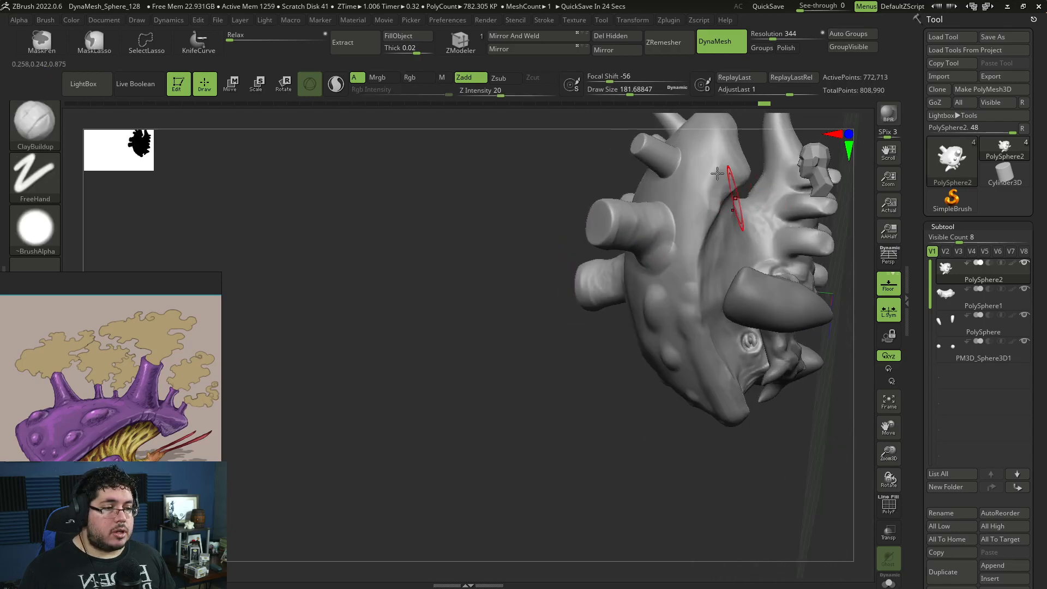
pyautogui.moveTo(573, 258)
pyautogui.mouseDown(button='right')
pyautogui.moveTo(635, 224)
pyautogui.moveTo(669, 224)
pyautogui.moveTo(678, 158)
pyautogui.mouseUp(button='right')
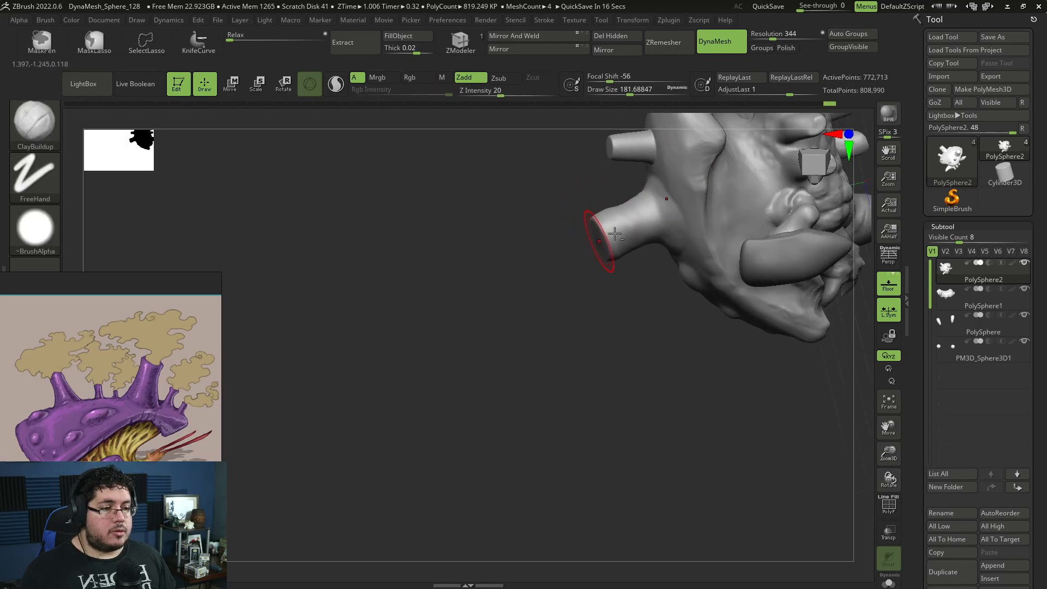
pyautogui.moveTo(594, 285)
pyautogui.mouseDown(button='right')
pyautogui.moveTo(600, 206)
pyautogui.moveTo(607, 278)
pyautogui.mouseUp(button='right')
pyautogui.moveTo(629, 232)
pyautogui.mouseDown(button='right')
pyautogui.moveTo(664, 243)
pyautogui.moveTo(710, 212)
pyautogui.moveTo(727, 241)
pyautogui.moveTo(725, 275)
pyautogui.mouseUp(button='right')
# Carve hollow openings into the ends of the large tubes with ClayBuildup at a draw size of about 97
pyautogui.press('space')
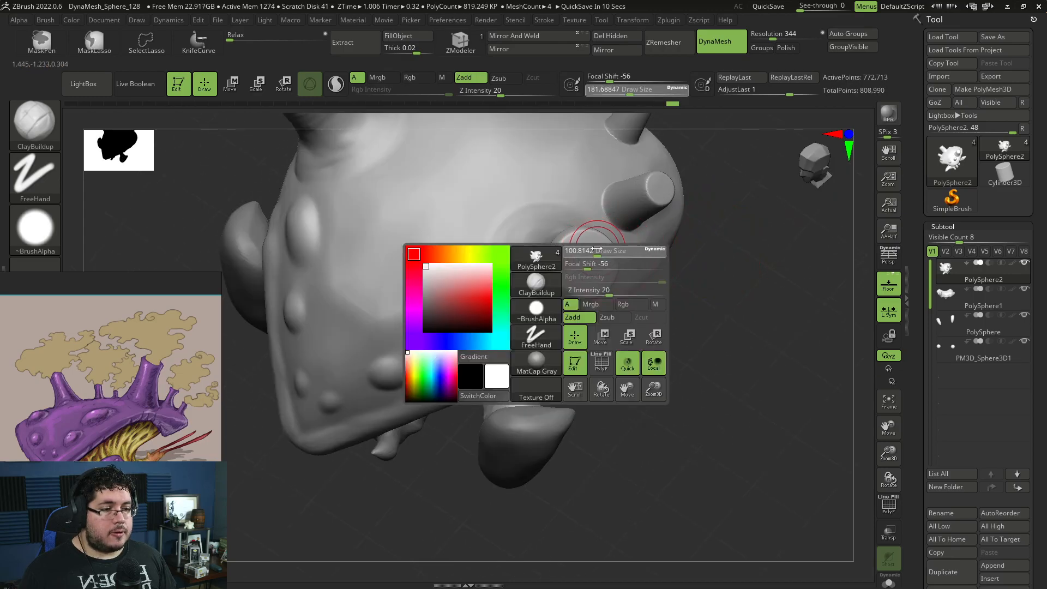
pyautogui.press('ctrl')
pyautogui.press('ctrl')
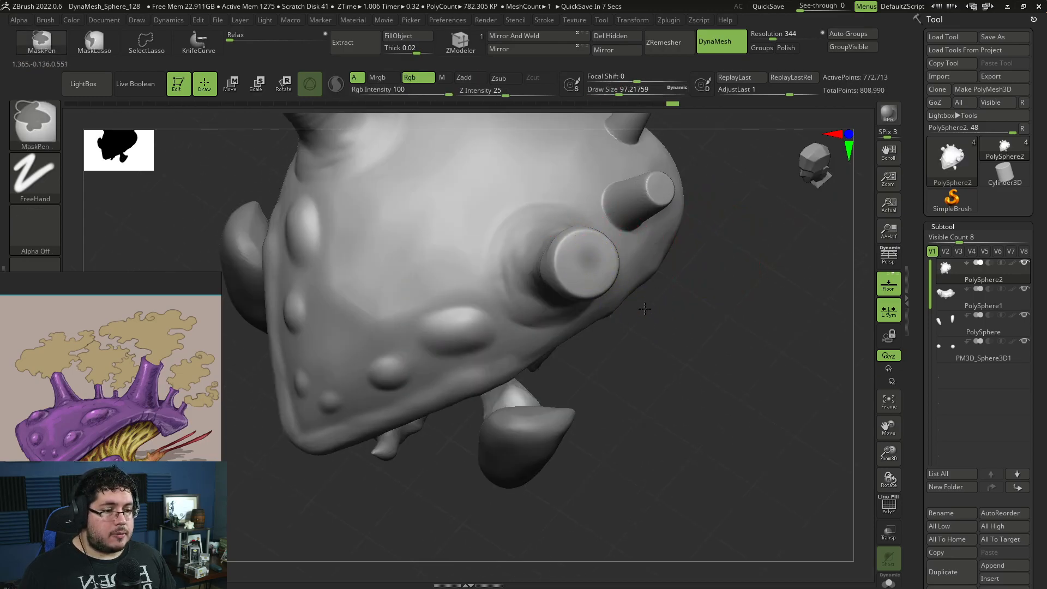
pyautogui.press('ctrl')
pyautogui.press('ctrl')
pyautogui.moveTo(590, 264)
pyautogui.keyDown('alt'); pyautogui.mouseDown()
pyautogui.moveTo(583, 250)
pyautogui.moveTo(598, 257)
pyautogui.moveTo(566, 261)
pyautogui.mouseUp(); pyautogui.keyUp('alt')
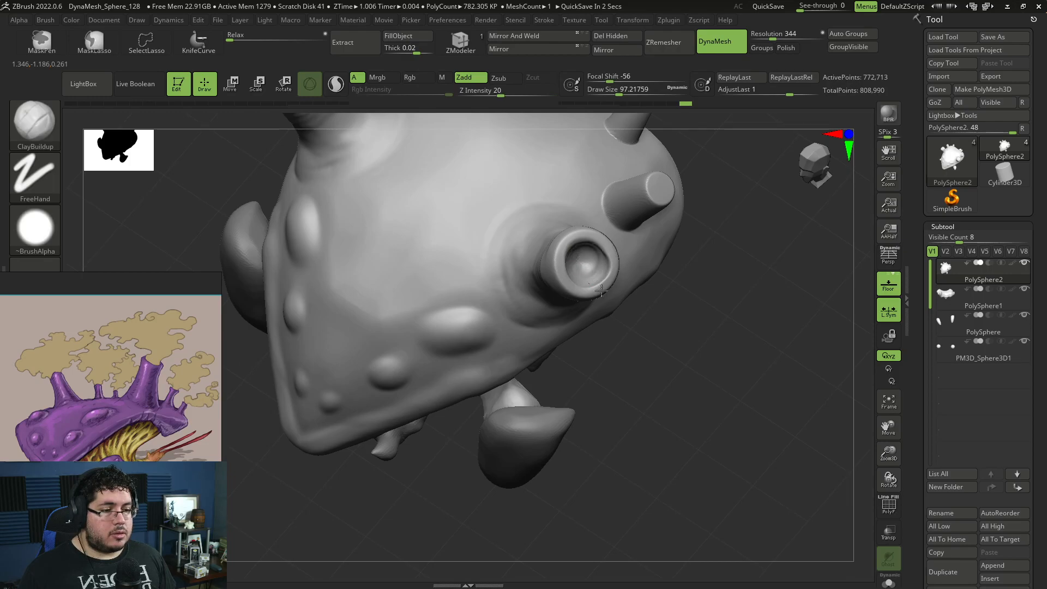
# Narrow the middle of the large mirrored shell tubes with the Move brush, starting at a draw size of about 187
pyautogui.moveTo(674, 342); pyautogui.dragTo(676, 240)
pyautogui.moveTo(804, 306); pyautogui.dragTo(760, 236)
pyautogui.moveTo(630, 223); pyautogui.dragTo(628, 230)
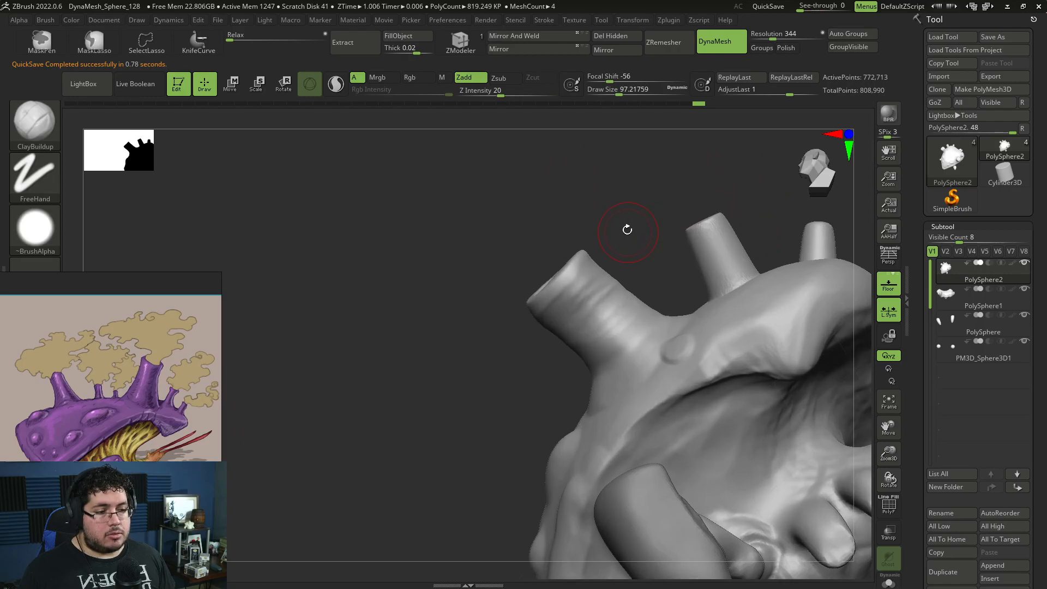
pyautogui.press('b')
pyautogui.press('m')
pyautogui.press('v')
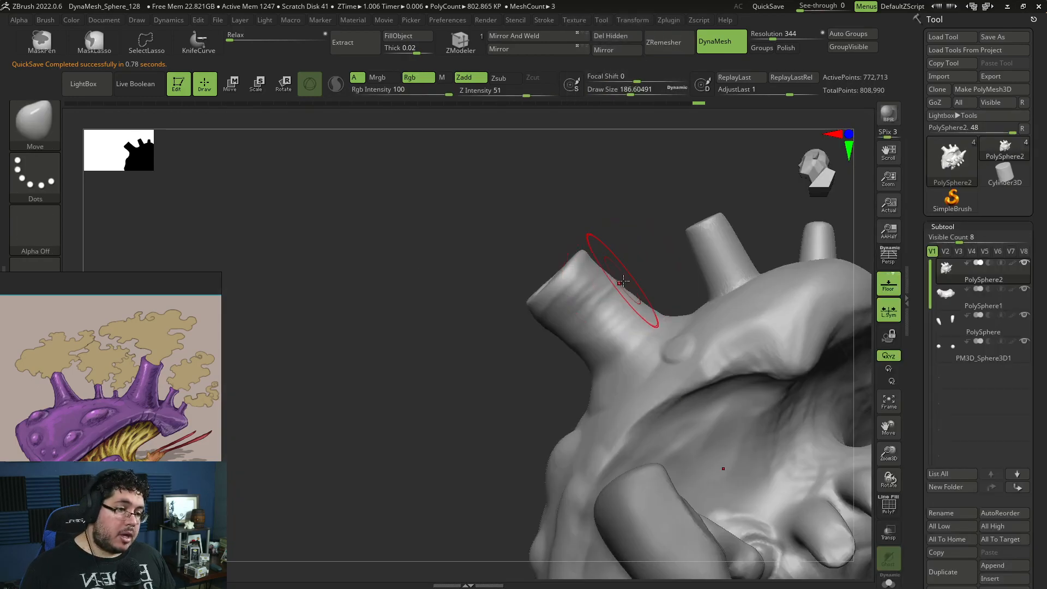
pyautogui.moveTo(622, 286)
pyautogui.mouseDown()
pyautogui.moveTo(590, 307)
pyautogui.moveTo(610, 300)
pyautogui.mouseUp()
pyautogui.moveTo(649, 291)
pyautogui.mouseDown()
pyautogui.moveTo(645, 306)
pyautogui.moveTo(626, 294)
pyautogui.moveTo(694, 200)
pyautogui.mouseUp()
pyautogui.press('space')
pyautogui.press('space')
pyautogui.press('space')
pyautogui.moveTo(694, 200); pyautogui.dragTo(702, 193)
pyautogui.press('space')
# Pull the ends of the large tubes outward into flared tips with the Move brush at a draw size of about 154
pyautogui.moveTo(675, 293); pyautogui.dragTo(667, 312)
pyautogui.moveTo(647, 272); pyautogui.dragTo(643, 272)
pyautogui.press('space')
pyautogui.moveTo(645, 266); pyautogui.dragTo(676, 219)
pyautogui.press('space')
pyautogui.moveTo(675, 220); pyautogui.dragTo(670, 217)
pyautogui.press('space')
pyautogui.moveTo(569, 261); pyautogui.dragTo(578, 254)
pyautogui.moveTo(653, 208)
pyautogui.mouseDown()
pyautogui.moveTo(638, 235)
pyautogui.moveTo(643, 206)
pyautogui.moveTo(672, 206)
pyautogui.moveTo(683, 247)
pyautogui.mouseUp()
pyautogui.press('space')
pyautogui.press('space')
pyautogui.moveTo(694, 262); pyautogui.dragTo(687, 250)
pyautogui.press('space')
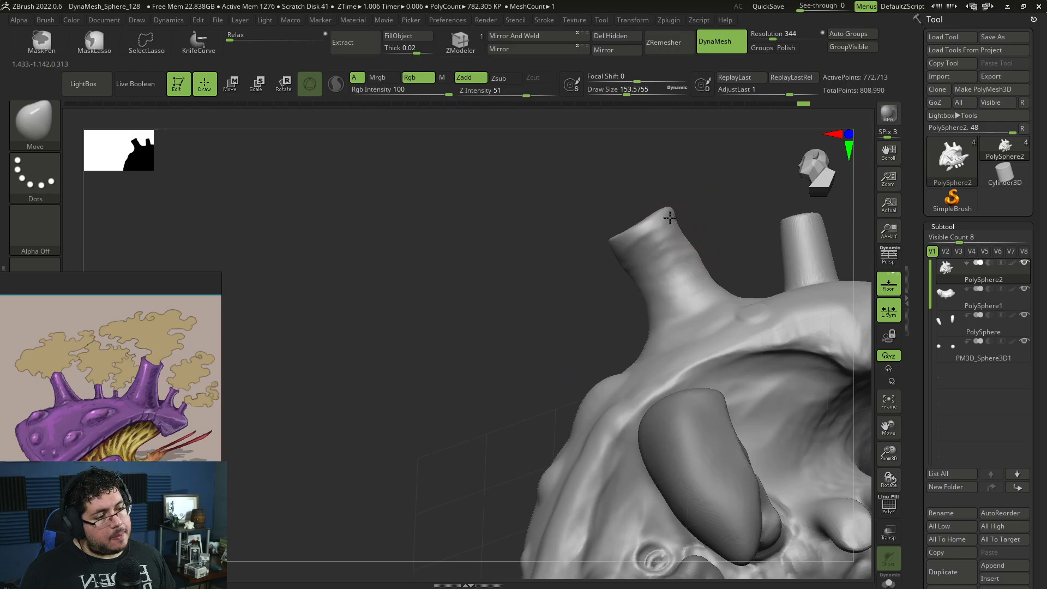
# Refine the rims and necks of the large tubes with the Move brush at a draw size of about 136
pyautogui.press('space')
pyautogui.moveTo(621, 240); pyautogui.dragTo(631, 240)
pyautogui.moveTo(637, 273); pyautogui.dragTo(756, 164)
pyautogui.press('space')
pyautogui.click(677, 240)
pyautogui.moveTo(695, 213)
pyautogui.mouseDown()
pyautogui.moveTo(664, 236)
pyautogui.moveTo(720, 133)
pyautogui.mouseUp()
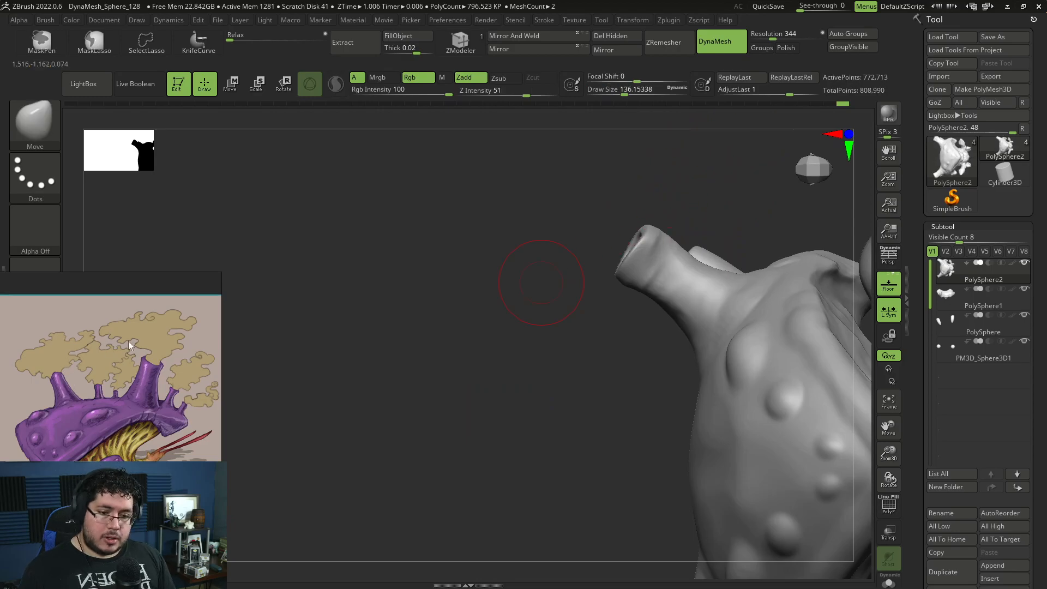
pyautogui.moveTo(374, 252)
pyautogui.mouseDown()
pyautogui.moveTo(502, 306)
pyautogui.moveTo(721, 183)
pyautogui.moveTo(684, 218)
pyautogui.mouseUp()
# Build up and smooth the shell around the bases of the large tubes with ClayBuildup at a draw size of about 182
pyautogui.press('b')
pyautogui.press('c')
pyautogui.press('b')
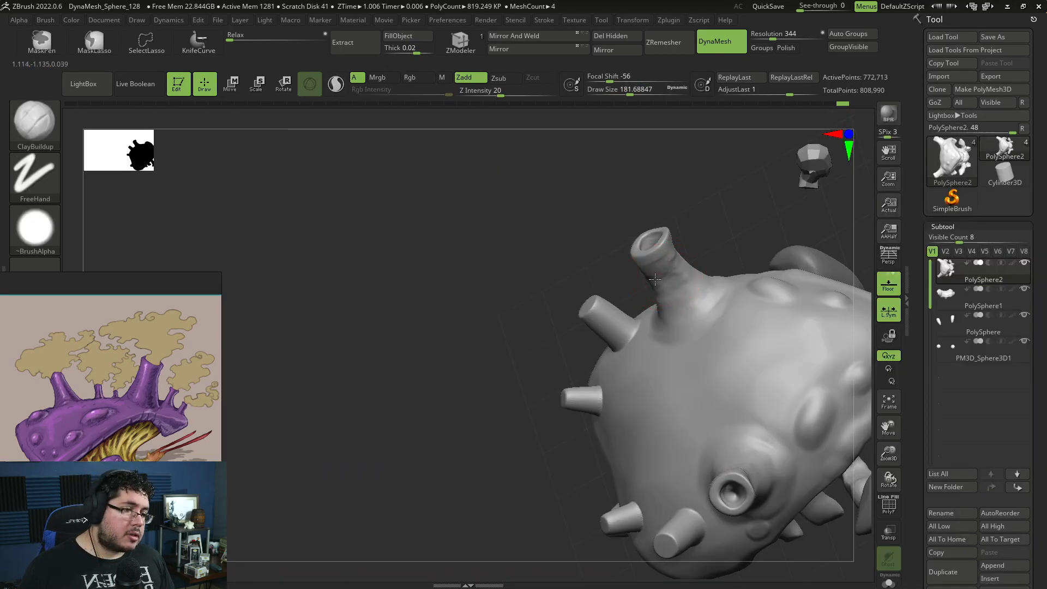
pyautogui.moveTo(682, 279); pyautogui.dragTo(704, 253)
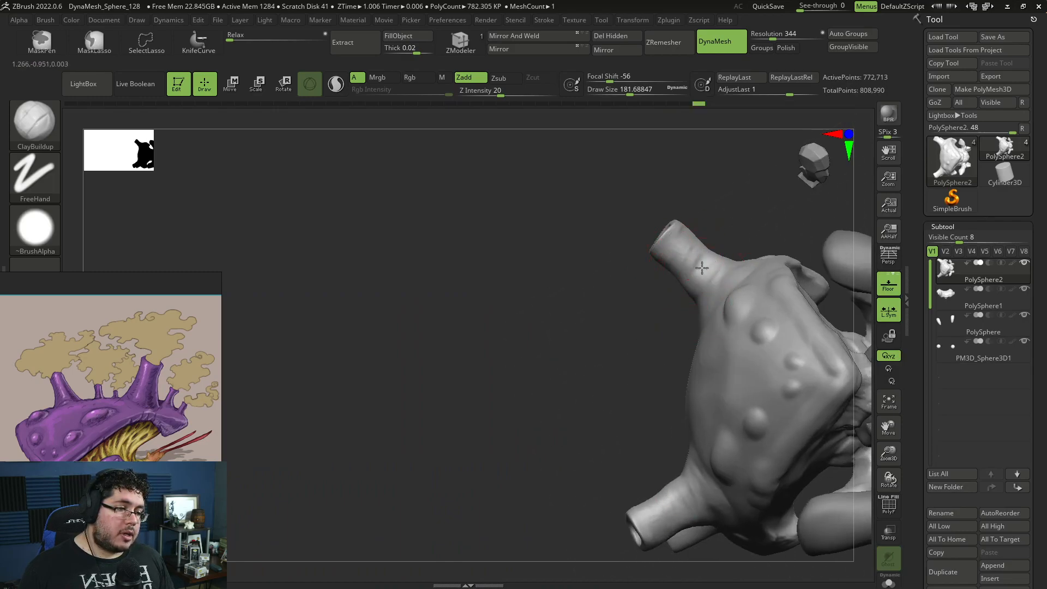
pyautogui.moveTo(673, 354); pyautogui.dragTo(691, 311, button='right')
pyautogui.moveTo(683, 347)
pyautogui.keyDown('shift'); pyautogui.mouseDown(button='right')
pyautogui.moveTo(689, 296)
pyautogui.moveTo(729, 206)
pyautogui.moveTo(732, 224)
pyautogui.moveTo(699, 271)
pyautogui.mouseUp(button='right'); pyautogui.keyUp('shift')
pyautogui.keyDown('ctrl'); pyautogui.moveTo(731, 281); pyautogui.dragTo(764, 266); pyautogui.keyUp('ctrl')
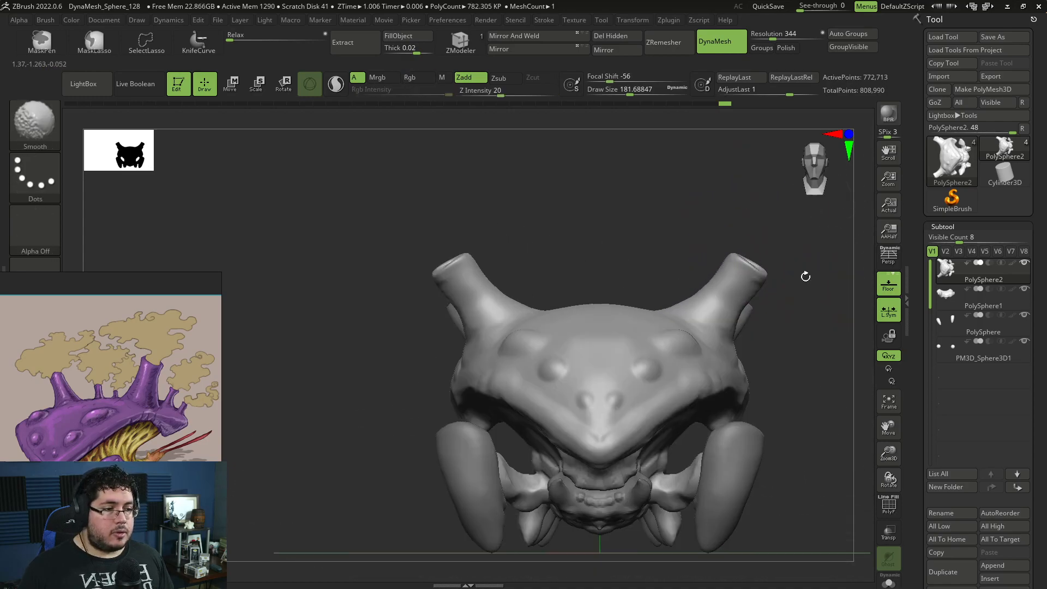
# Adjust the length and tilt of the large tubes with the Move brush at a draw size of about 430
pyautogui.press('b')
pyautogui.press('m')
pyautogui.press('v')
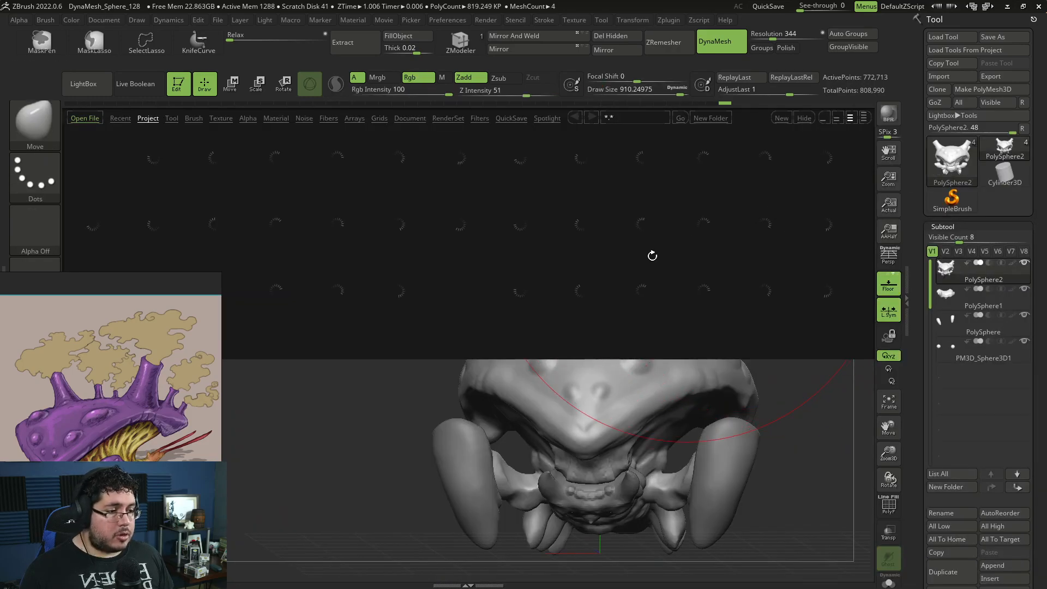
pyautogui.press(',')
pyautogui.press('b')
pyautogui.press('m')
pyautogui.press('v')
pyautogui.press(',')
pyautogui.press('space')
pyautogui.click(737, 276)
pyautogui.keyDown('shift'); pyautogui.moveTo(793, 279); pyautogui.dragTo(789, 311); pyautogui.keyUp('shift')
pyautogui.press('space')
pyautogui.click(748, 275)
pyautogui.moveTo(748, 271); pyautogui.dragTo(750, 260)
pyautogui.moveTo(779, 240)
pyautogui.mouseDown()
pyautogui.moveTo(752, 250)
pyautogui.moveTo(756, 241)
pyautogui.moveTo(732, 233)
pyautogui.moveTo(743, 225)
pyautogui.moveTo(709, 226)
pyautogui.moveTo(675, 250)
pyautogui.moveTo(739, 247)
pyautogui.mouseUp()
pyautogui.press('space')
pyautogui.click(727, 239)
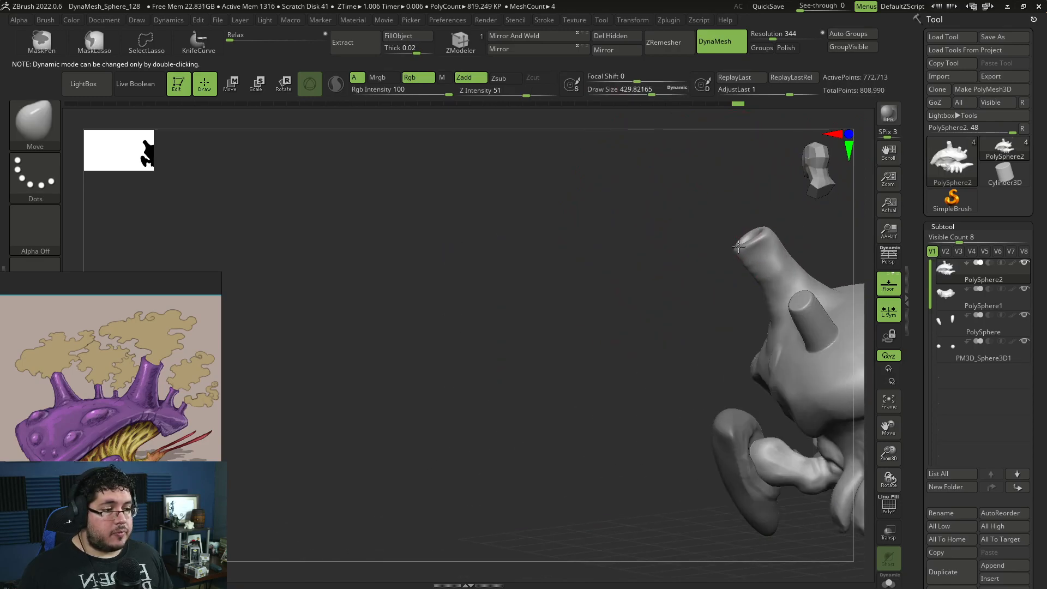
# Rework the large tubes' silhouette with the Move brush from several angles and smooth the result
pyautogui.moveTo(678, 292)
pyautogui.mouseDown()
pyautogui.moveTo(774, 257)
pyautogui.moveTo(734, 240)
pyautogui.mouseUp()
pyautogui.press('space')
pyautogui.click(758, 246)
pyautogui.moveTo(732, 297)
pyautogui.keyDown('shift'); pyautogui.mouseDown()
pyautogui.moveTo(738, 264)
pyautogui.moveTo(810, 231)
pyautogui.mouseUp(); pyautogui.keyUp('shift')
pyautogui.press('space')
pyautogui.click(754, 276)
pyautogui.moveTo(704, 229)
pyautogui.mouseDown()
pyautogui.moveTo(722, 262)
pyautogui.moveTo(761, 289)
pyautogui.moveTo(796, 275)
pyautogui.mouseUp()
pyautogui.press('space')
pyautogui.click(755, 276)
pyautogui.moveTo(753, 286)
pyautogui.keyDown('shift'); pyautogui.mouseDown()
pyautogui.moveTo(783, 208)
pyautogui.moveTo(807, 269)
pyautogui.moveTo(787, 293)
pyautogui.moveTo(706, 215)
pyautogui.moveTo(744, 262)
pyautogui.moveTo(800, 273)
pyautogui.moveTo(735, 306)
pyautogui.moveTo(743, 298)
pyautogui.moveTo(739, 329)
pyautogui.moveTo(739, 303)
pyautogui.moveTo(743, 314)
pyautogui.mouseUp(); pyautogui.keyUp('shift')
# Build up a flared base and ringed folds on the small tubes behind the large ones with ClayBuildup at a draw size of about 104
pyautogui.press('b')
pyautogui.press('c')
pyautogui.press('b')
pyautogui.moveTo(810, 262)
pyautogui.mouseDown()
pyautogui.moveTo(771, 268)
pyautogui.moveTo(808, 270)
pyautogui.moveTo(823, 230)
pyautogui.moveTo(723, 296)
pyautogui.mouseUp()
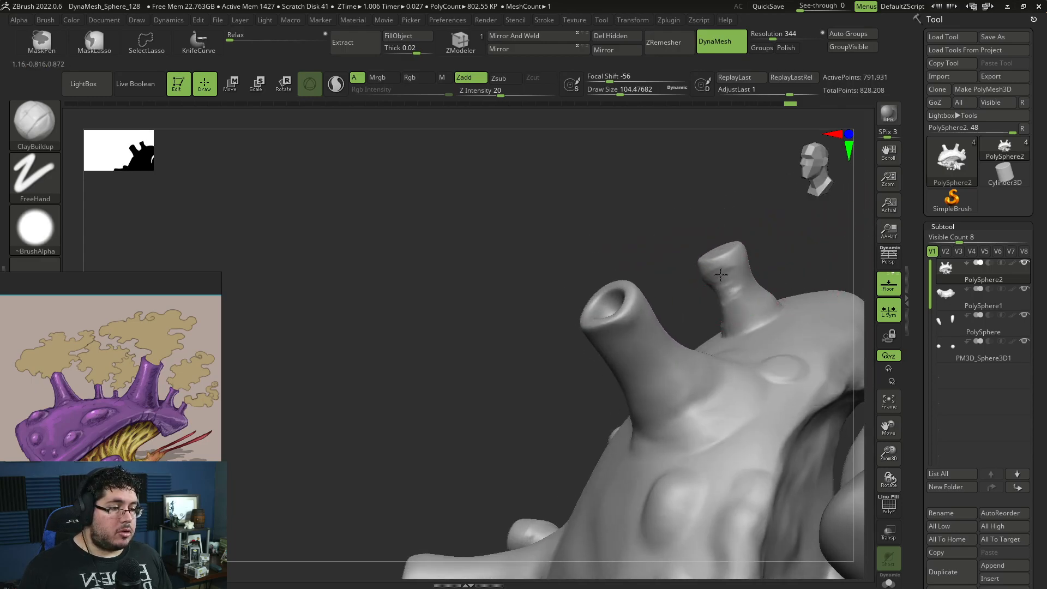
pyautogui.press('shift')
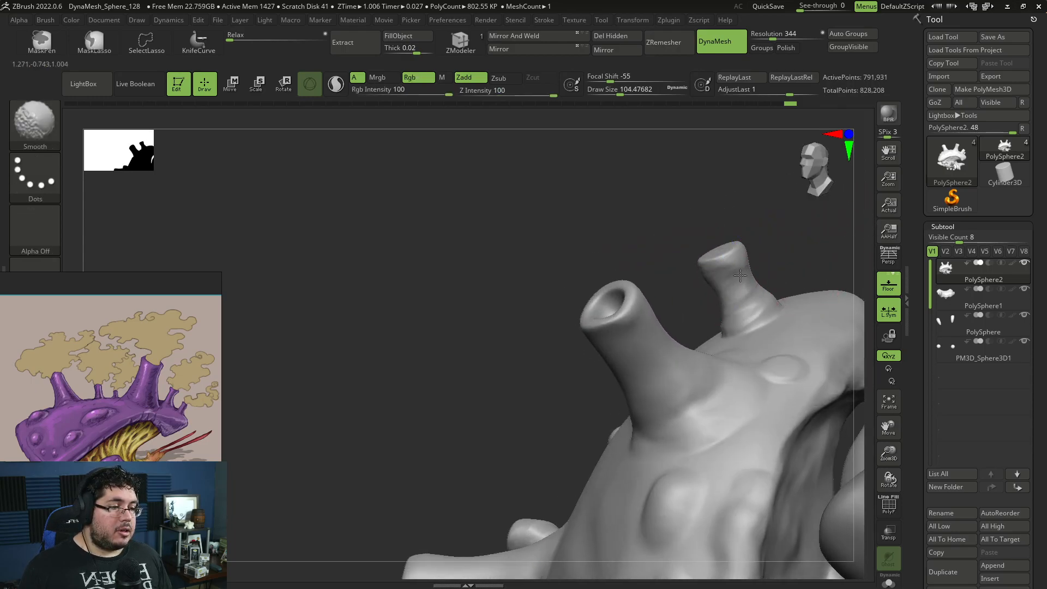
pyautogui.moveTo(733, 309); pyautogui.dragTo(772, 262)
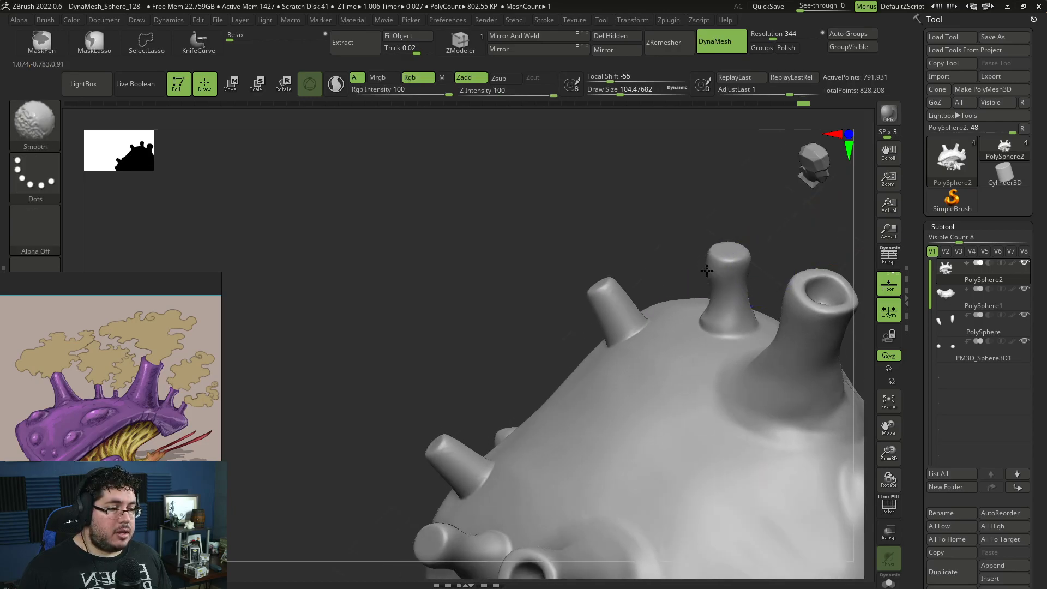
# Blend the bases of these small tubes into the shell and hollow their ends with ClayBuildup at a draw size of about 54
pyautogui.moveTo(714, 295)
pyautogui.mouseDown()
pyautogui.moveTo(721, 283)
pyautogui.moveTo(693, 318)
pyautogui.moveTo(686, 307)
pyautogui.mouseUp()
pyautogui.press('shift')
pyautogui.moveTo(780, 287); pyautogui.dragTo(735, 304)
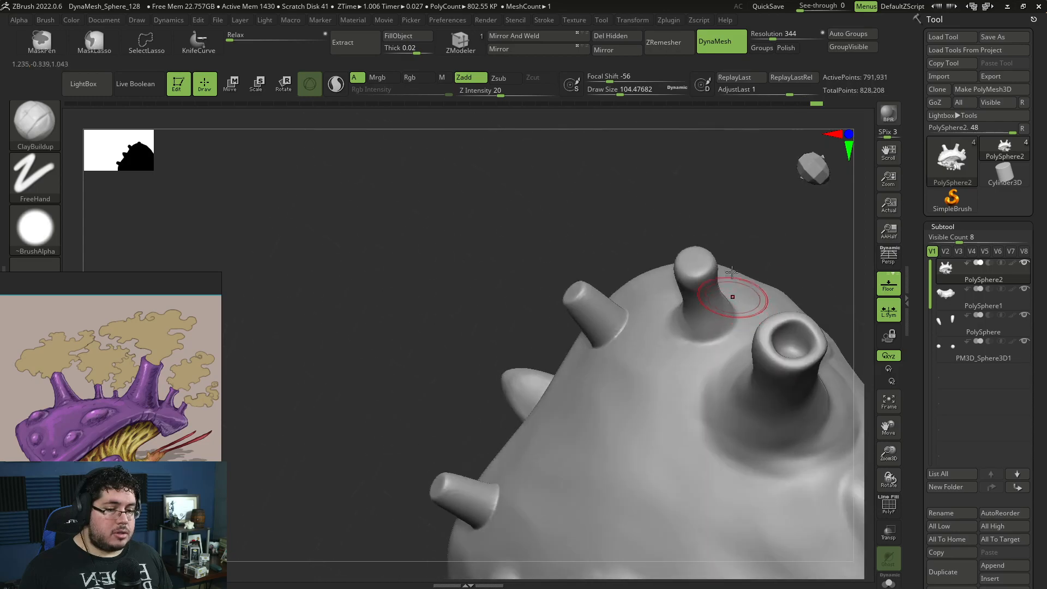
pyautogui.moveTo(709, 343); pyautogui.dragTo(739, 304, button='right')
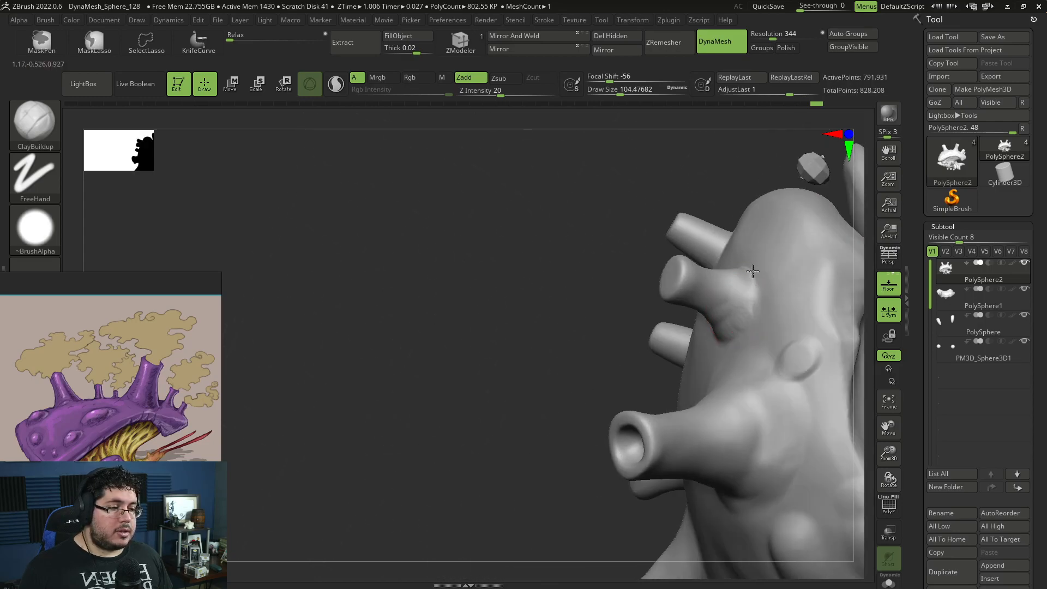
pyautogui.moveTo(638, 319); pyautogui.dragTo(725, 280, button='right')
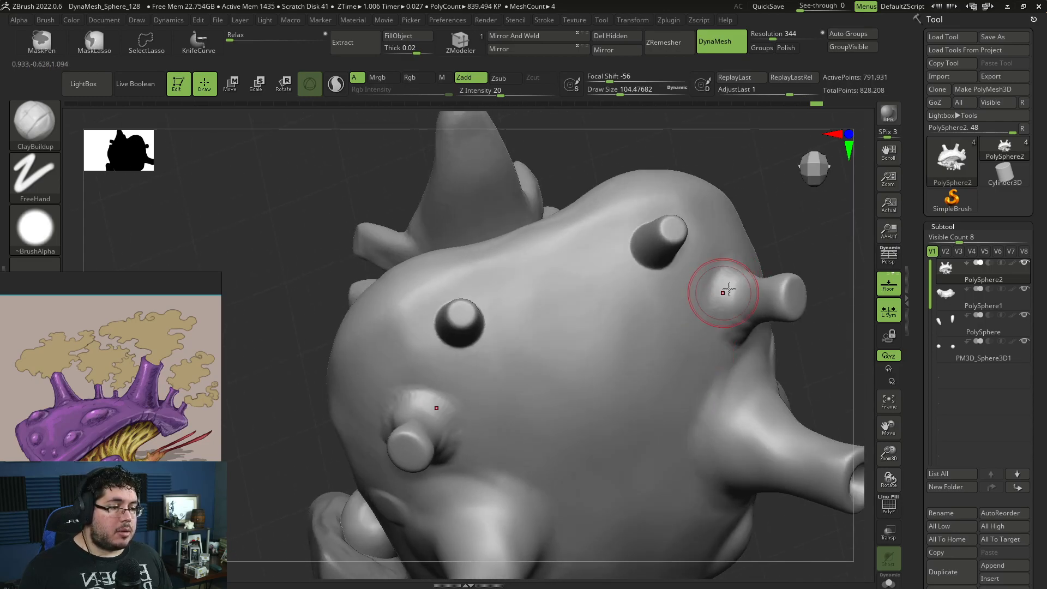
pyautogui.moveTo(818, 257); pyautogui.dragTo(755, 289, button='right')
pyautogui.press('space')
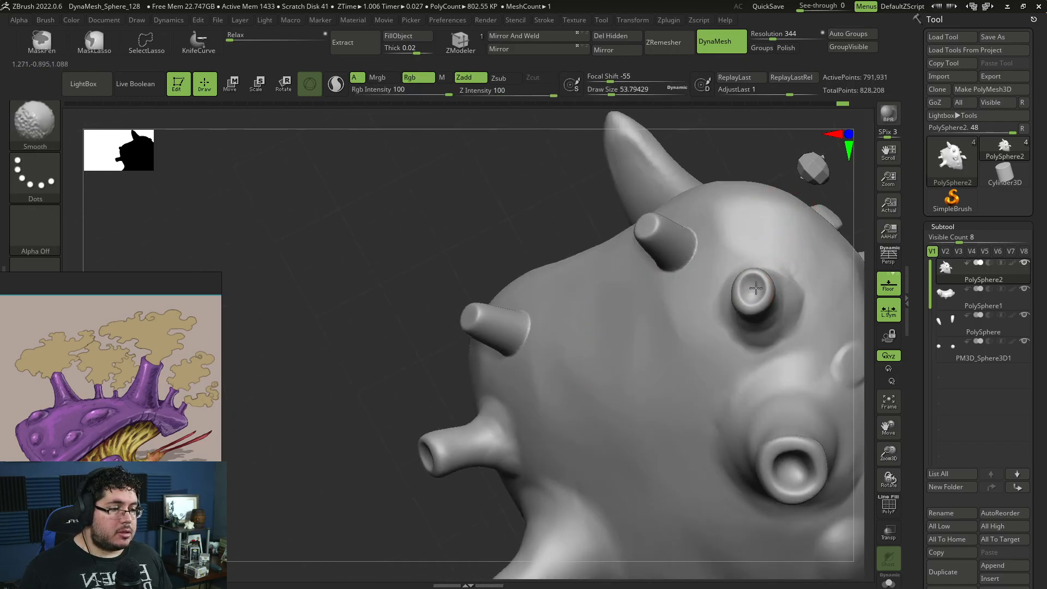
# Build up and smooth flared bases around the remaining small rear tubes at a draw size of about 80
pyautogui.moveTo(725, 234)
pyautogui.mouseDown(button='right')
pyautogui.moveTo(678, 191)
pyautogui.moveTo(615, 240)
pyautogui.moveTo(686, 180)
pyautogui.moveTo(644, 221)
pyautogui.mouseUp(button='right')
pyautogui.press('space')
pyautogui.moveTo(654, 252); pyautogui.dragTo(624, 269)
pyautogui.moveTo(636, 206)
pyautogui.mouseDown(button='right')
pyautogui.moveTo(622, 217)
pyautogui.moveTo(626, 235)
pyautogui.moveTo(579, 226)
pyautogui.mouseUp(button='right')
pyautogui.moveTo(579, 218); pyautogui.dragTo(564, 229)
pyautogui.moveTo(594, 267); pyautogui.dragTo(620, 234, button='right')
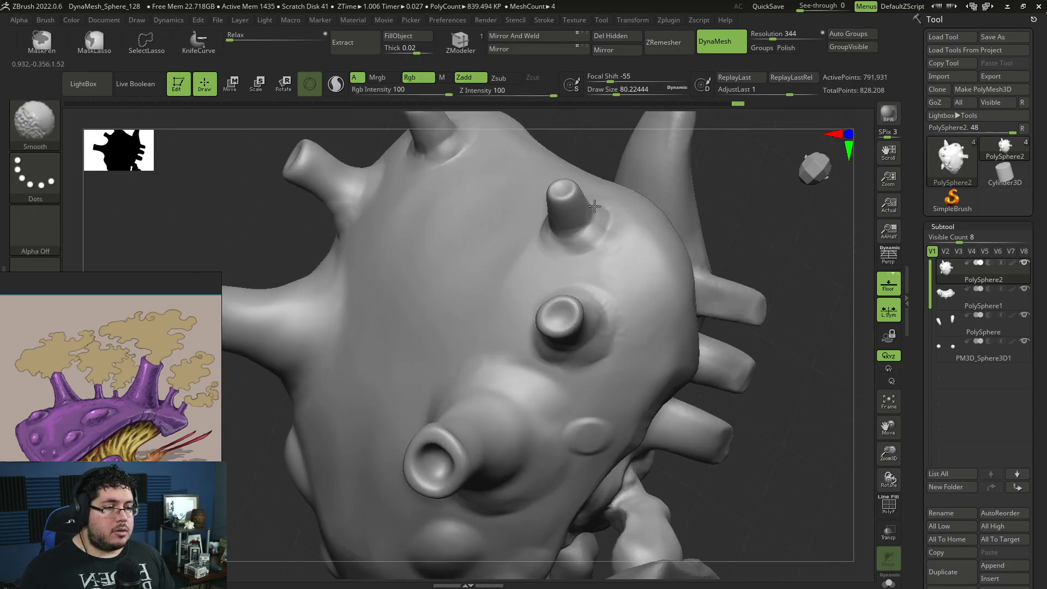
# Examine the whole creature's proportions from the front
pyautogui.press('f')
pyautogui.moveTo(764, 197)
pyautogui.mouseDown(button='right')
pyautogui.moveTo(777, 187)
pyautogui.moveTo(739, 234)
pyautogui.moveTo(713, 234)
pyautogui.moveTo(693, 301)
pyautogui.moveTo(709, 326)
pyautogui.mouseUp(button='right')
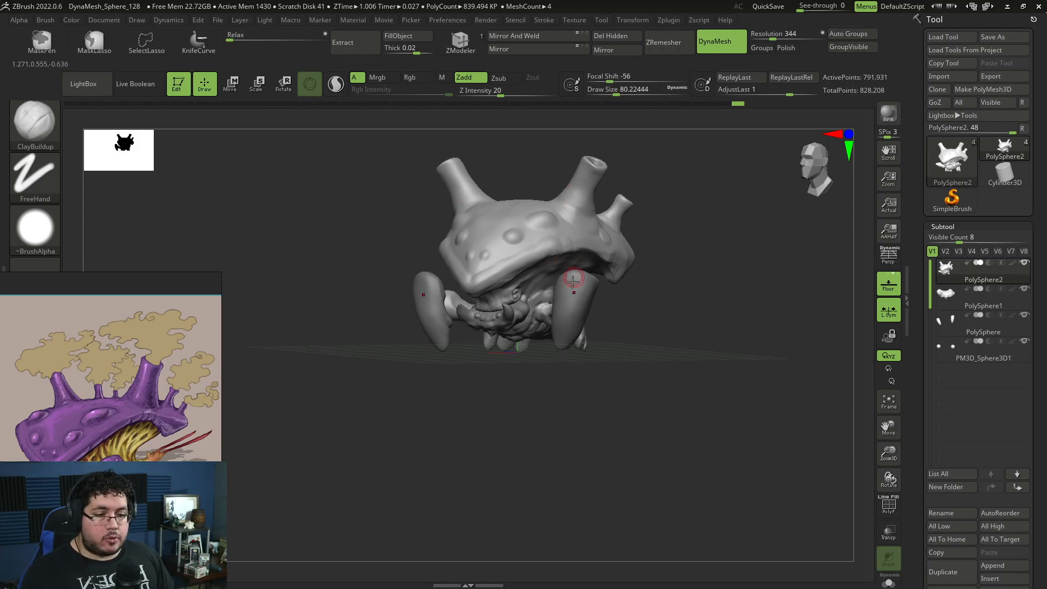
pyautogui.keyDown('alt'); pyautogui.click(592, 286); pyautogui.keyUp('alt')
pyautogui.keyDown('ctrl'); pyautogui.moveTo(605, 287); pyautogui.dragTo(595, 294, button='right'); pyautogui.keyUp('ctrl')
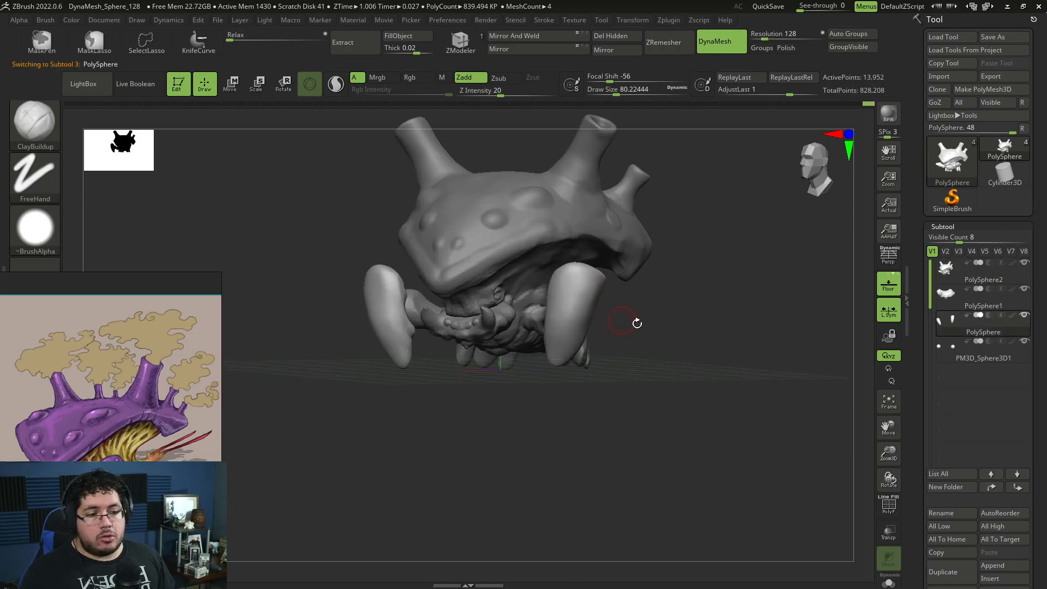
pyautogui.moveTo(637, 323)
pyautogui.keyDown('ctrl'); pyautogui.mouseDown(button='right')
pyautogui.moveTo(648, 330)
pyautogui.moveTo(615, 329)
pyautogui.mouseUp(button='right'); pyautogui.keyUp('ctrl')
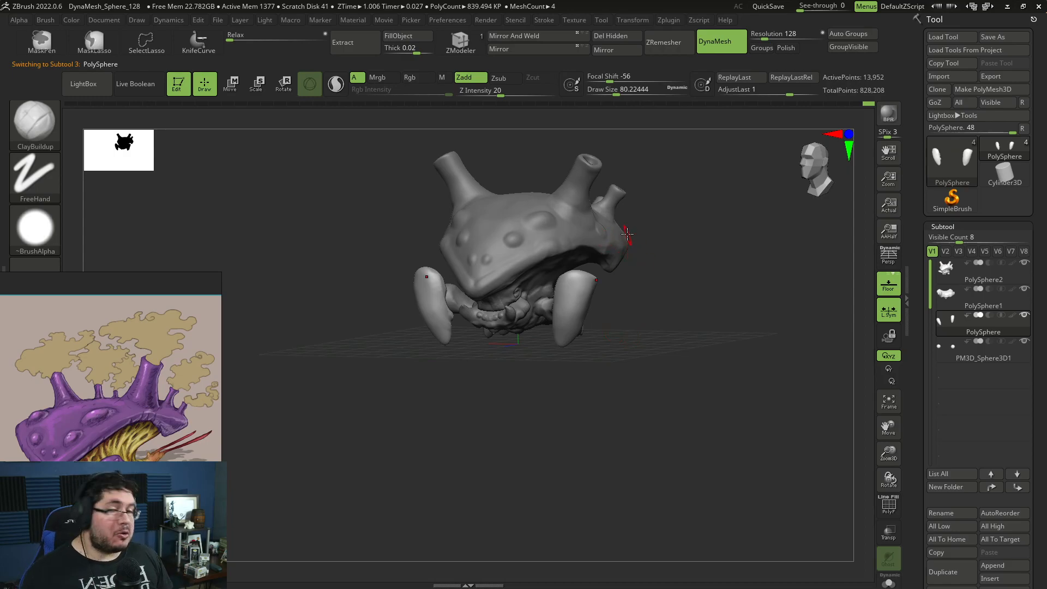
pyautogui.keyDown('ctrl'); pyautogui.moveTo(678, 304); pyautogui.dragTo(672, 325, button='right'); pyautogui.keyUp('ctrl')
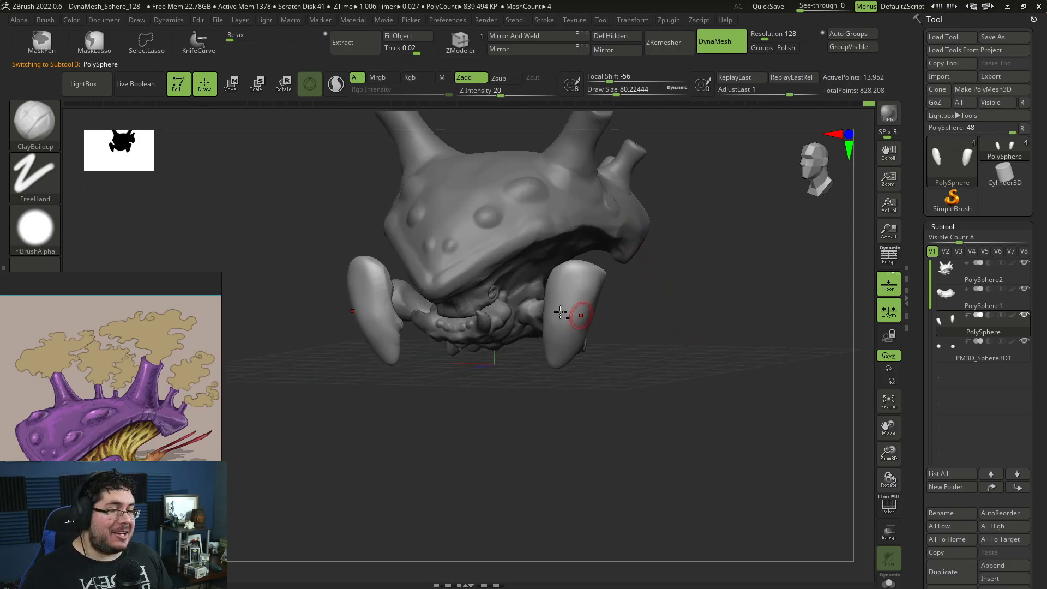
# Fill the body, claw and jaw subtools with white, one after another
pyautogui.keyDown('alt'); pyautogui.click(524, 282); pyautogui.keyUp('alt')
pyautogui.moveTo(731, 287); pyautogui.dragTo(702, 244, button='right')
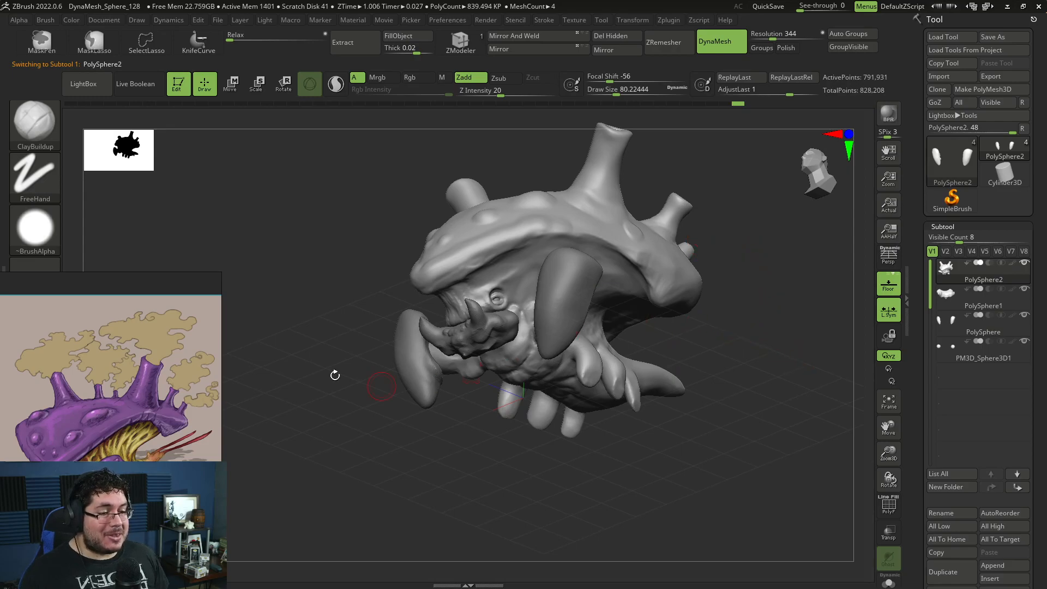
pyautogui.click(72, 20)
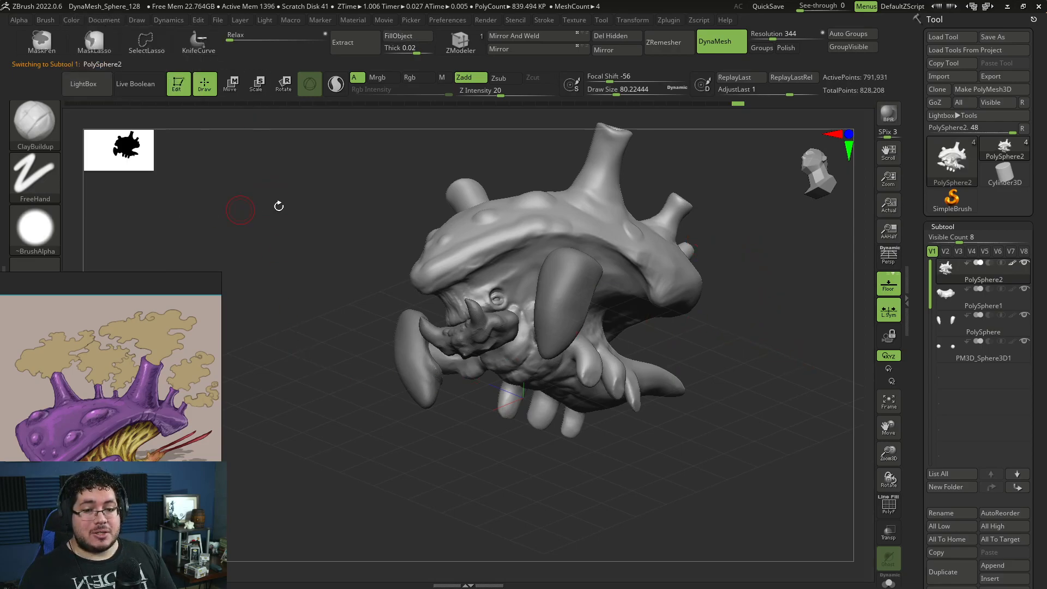
pyautogui.keyDown('alt'); pyautogui.click(551, 301); pyautogui.keyUp('alt')
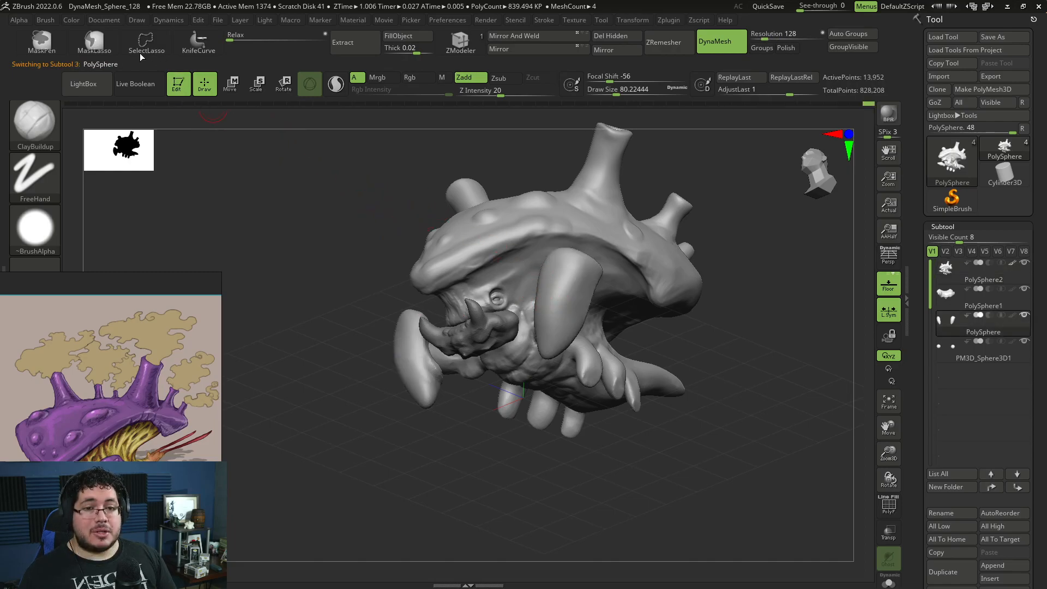
pyautogui.click(76, 21)
pyautogui.click(110, 246)
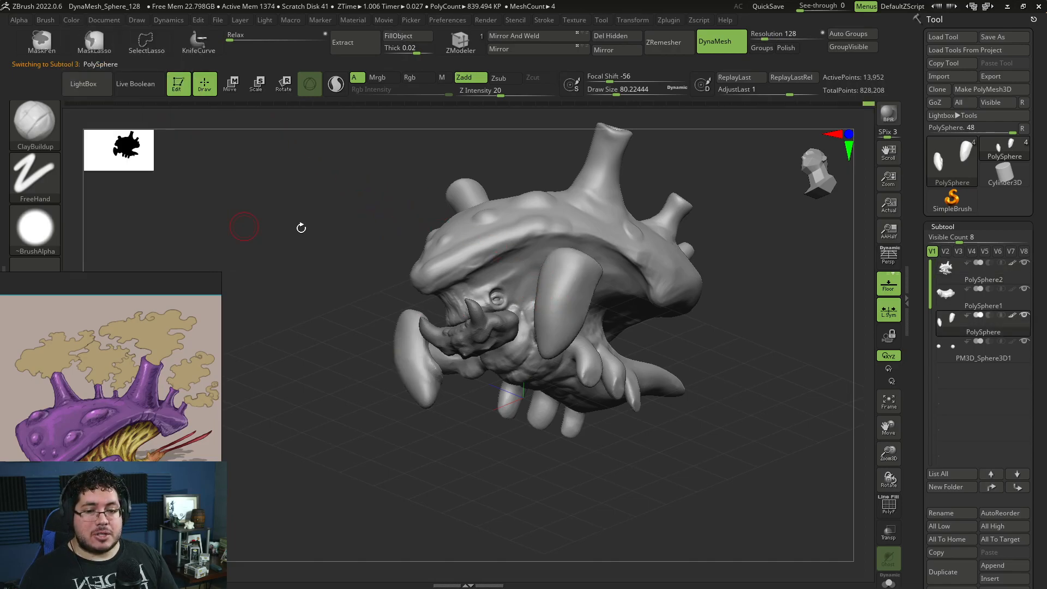
pyautogui.keyDown('alt'); pyautogui.click(436, 264); pyautogui.keyUp('alt')
pyautogui.click(75, 21)
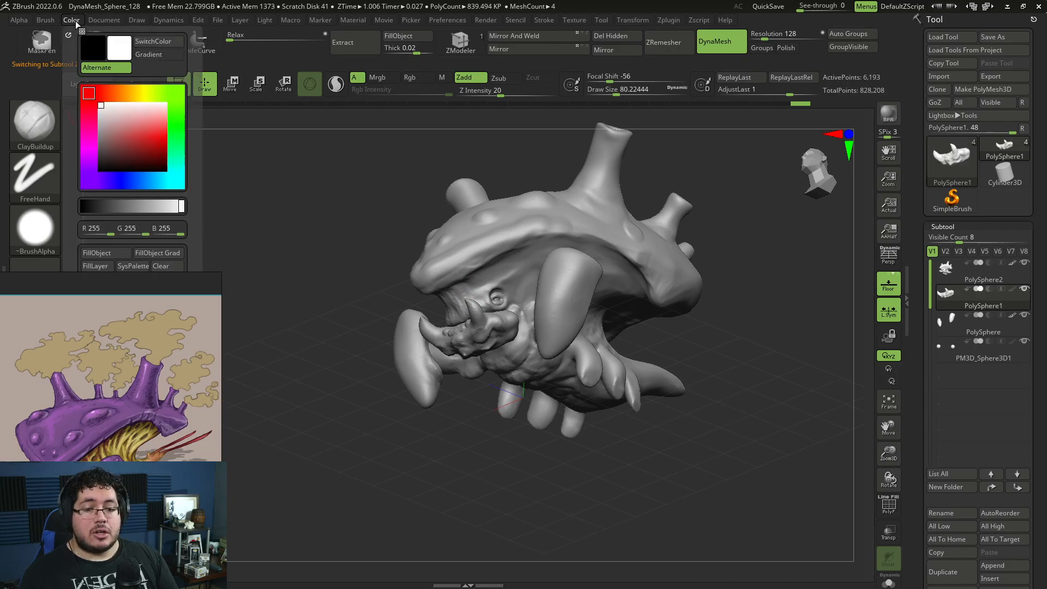
pyautogui.click(112, 252)
# Switch to the Standard brush, move the reference image clear of the color picker and sample a tan-yellow from it
pyautogui.moveTo(282, 283)
pyautogui.mouseDown()
pyautogui.moveTo(310, 296)
pyautogui.moveTo(516, 296)
pyautogui.mouseUp()
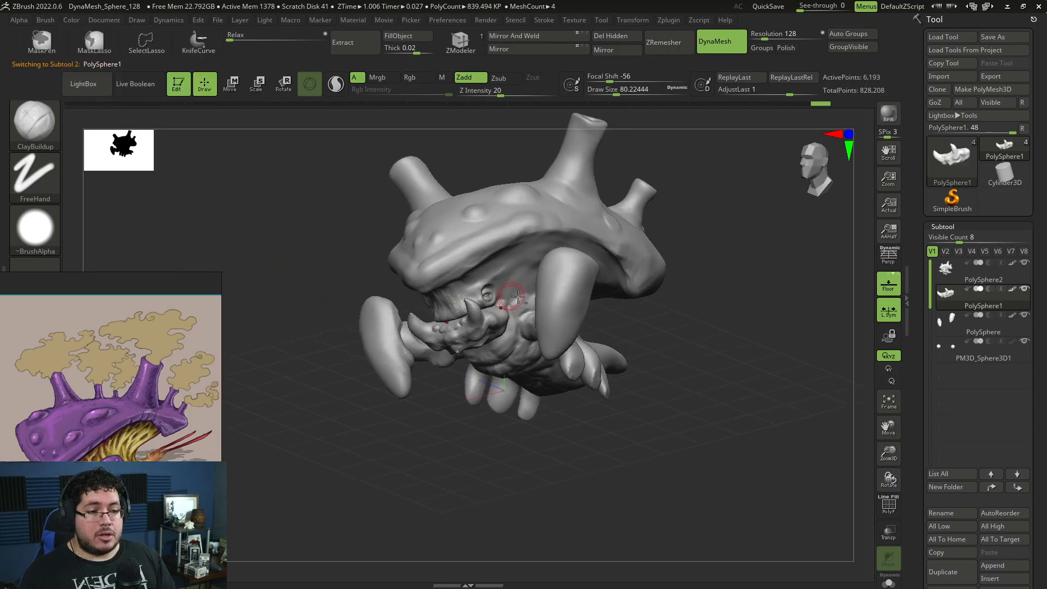
pyautogui.moveTo(482, 328); pyautogui.dragTo(403, 402)
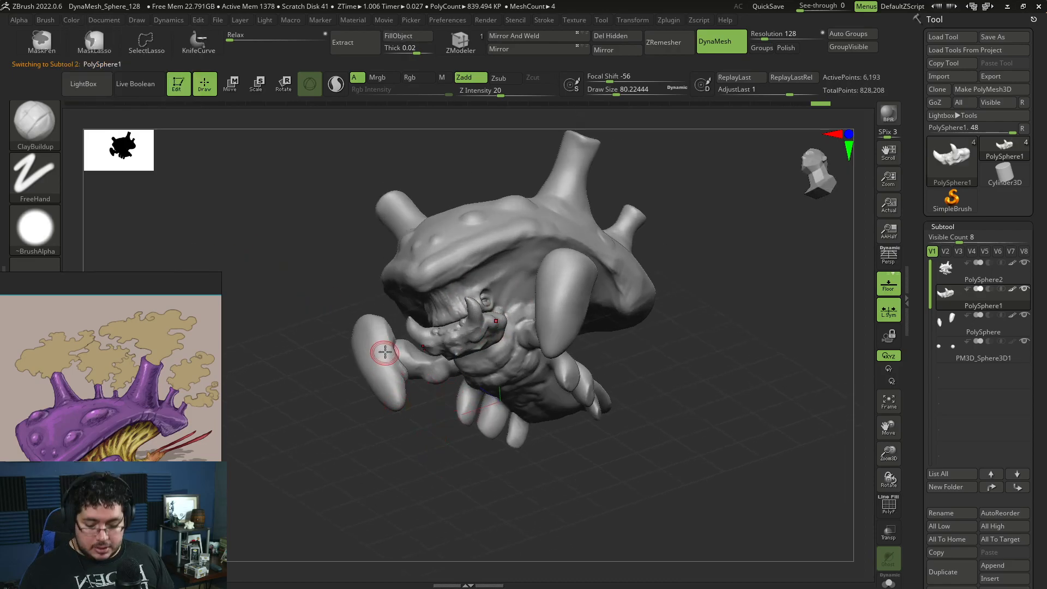
pyautogui.press('b')
pyautogui.press('s')
pyautogui.press('t')
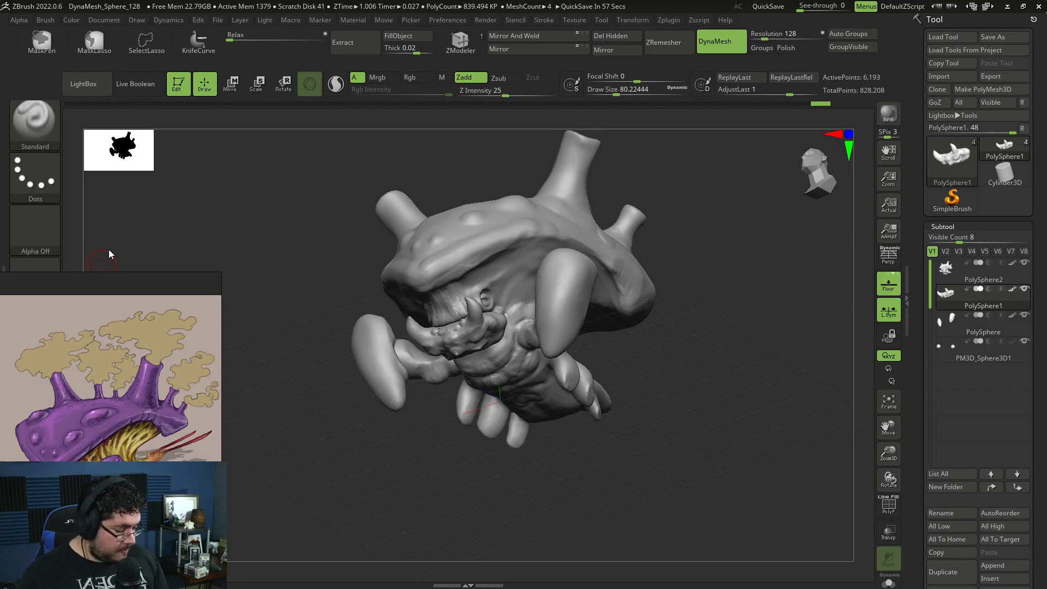
pyautogui.moveTo(171, 286); pyautogui.dragTo(254, 272)
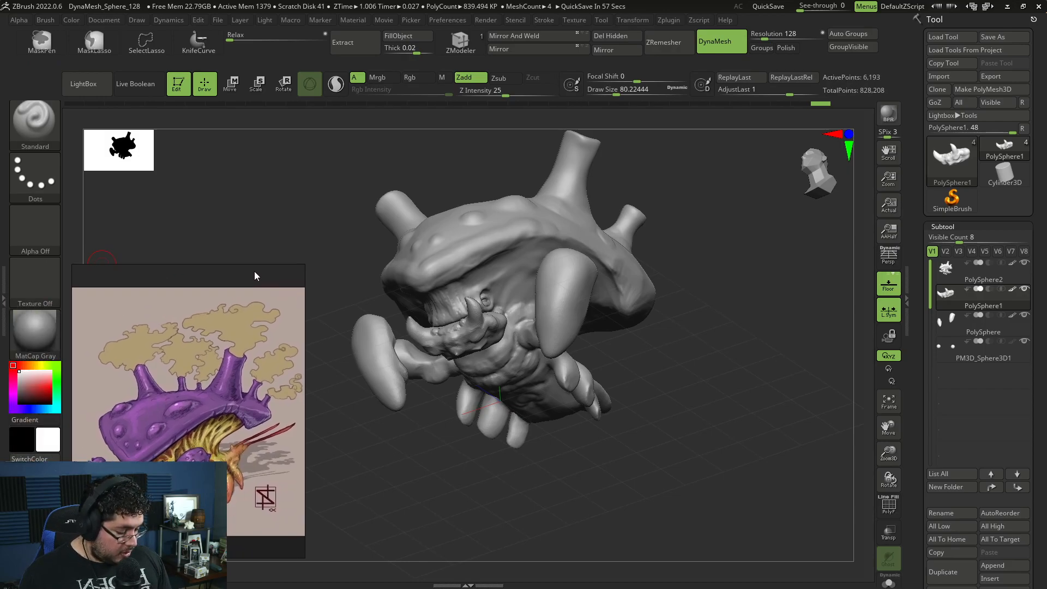
pyautogui.moveTo(22, 382); pyautogui.dragTo(137, 431)
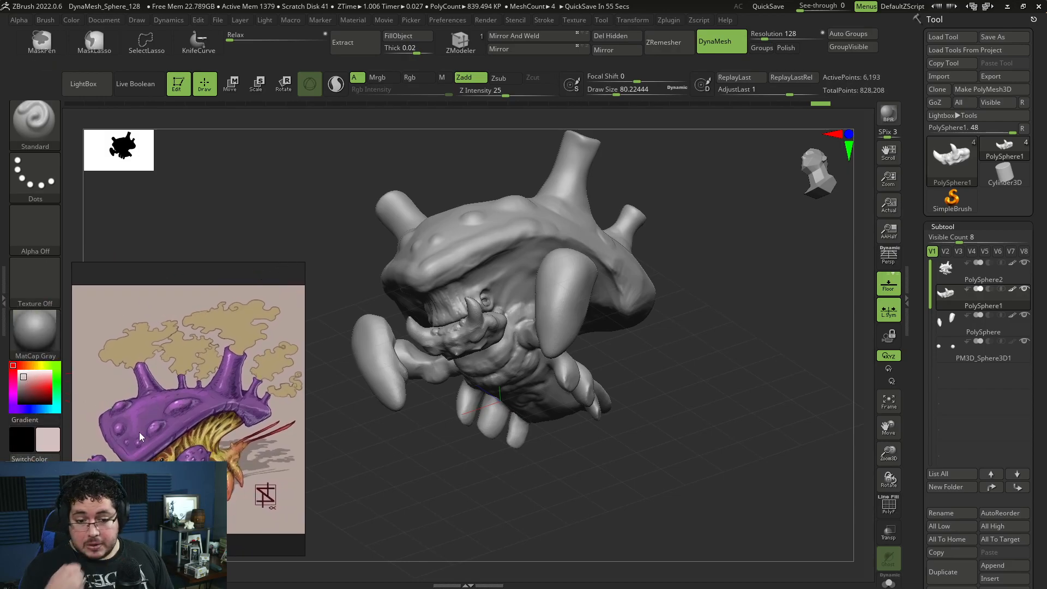
pyautogui.moveTo(23, 378); pyautogui.dragTo(91, 409)
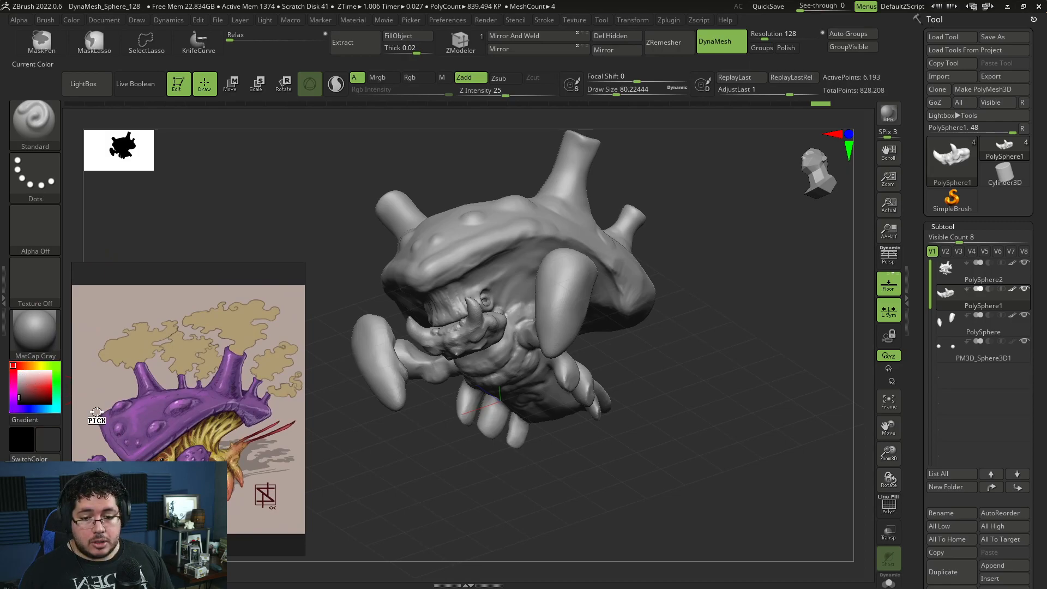
pyautogui.moveTo(16, 365)
pyautogui.mouseDown()
pyautogui.moveTo(36, 365)
pyautogui.moveTo(38, 389)
pyautogui.mouseUp()
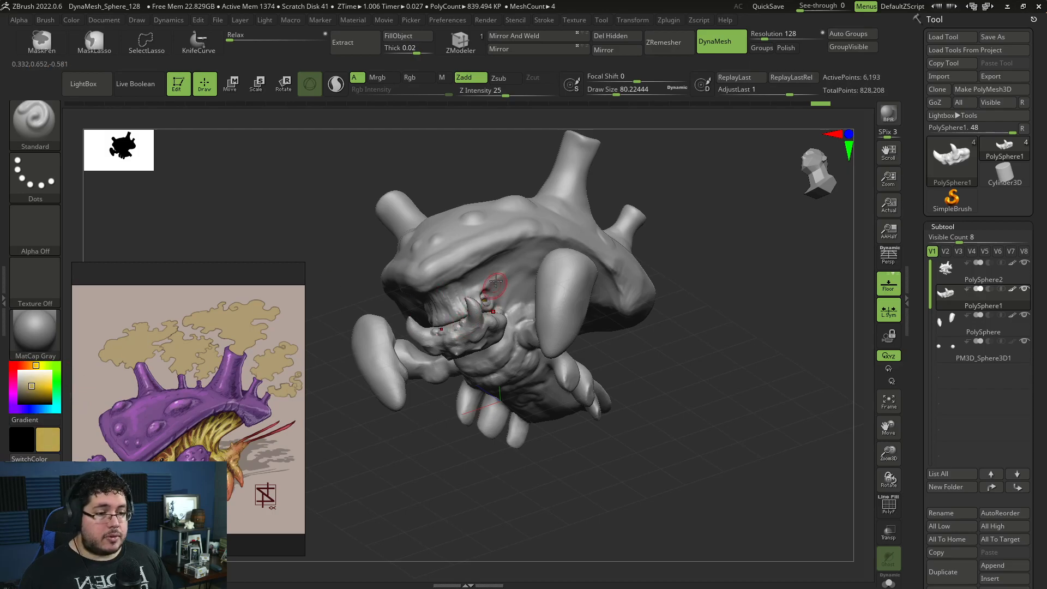
# Turn off Zadd, enable Rgb and paint the jaw subtool tan at a draw size of about 149
pyautogui.click(465, 77)
pyautogui.click(413, 77)
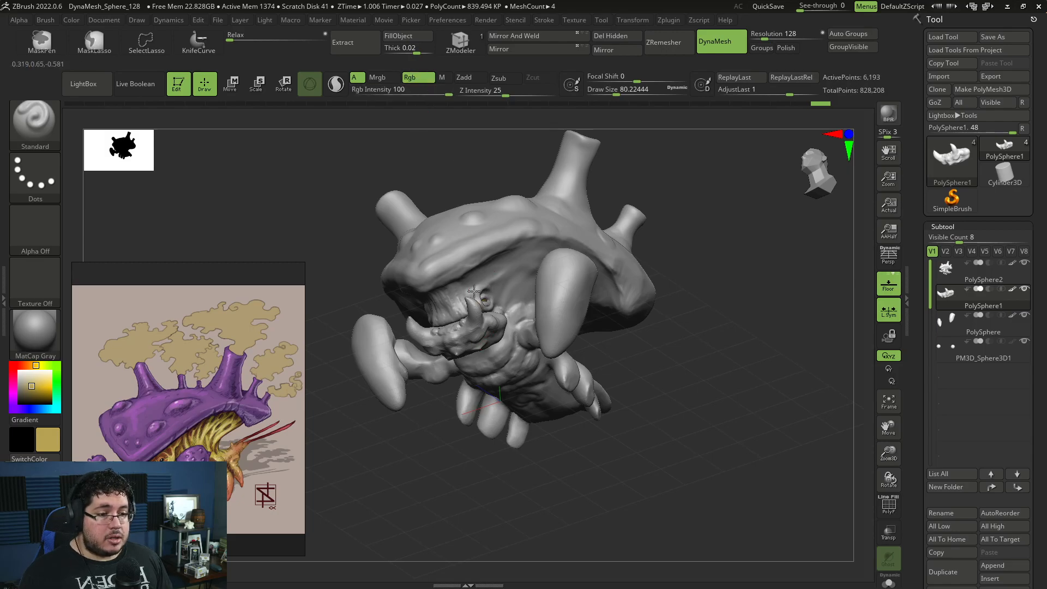
pyautogui.moveTo(422, 190); pyautogui.dragTo(471, 286)
pyautogui.press('space')
pyautogui.keyDown('alt'); pyautogui.click(502, 255); pyautogui.keyUp('alt')
pyautogui.keyDown('alt'); pyautogui.click(448, 342); pyautogui.keyUp('alt')
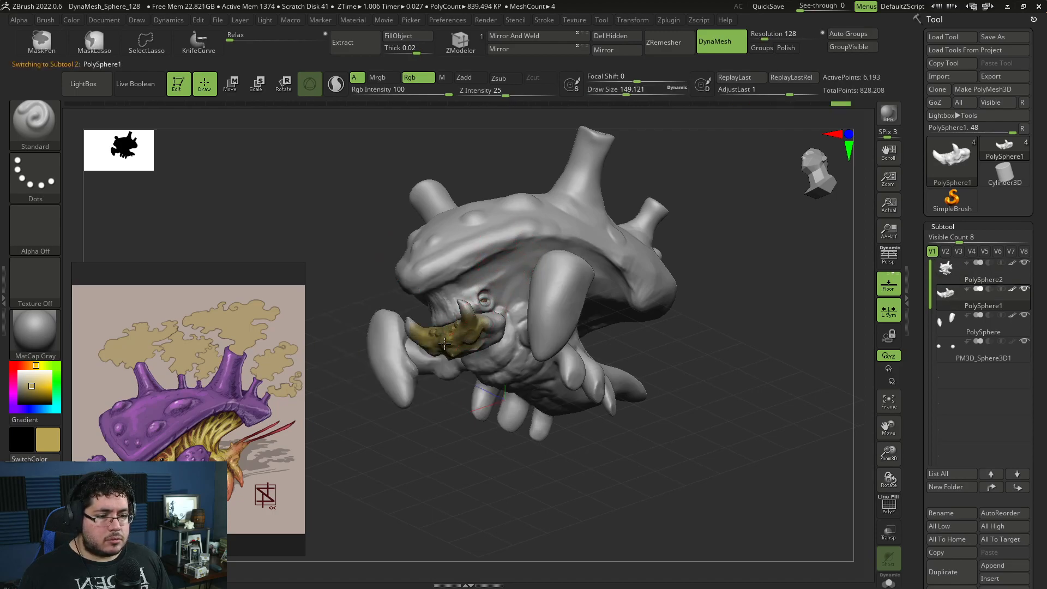
pyautogui.moveTo(511, 322); pyautogui.dragTo(448, 355)
# Pick a lighter tan and paint it over the body's head, underside, legs and tail
pyautogui.moveTo(34, 388); pyautogui.dragTo(31, 380)
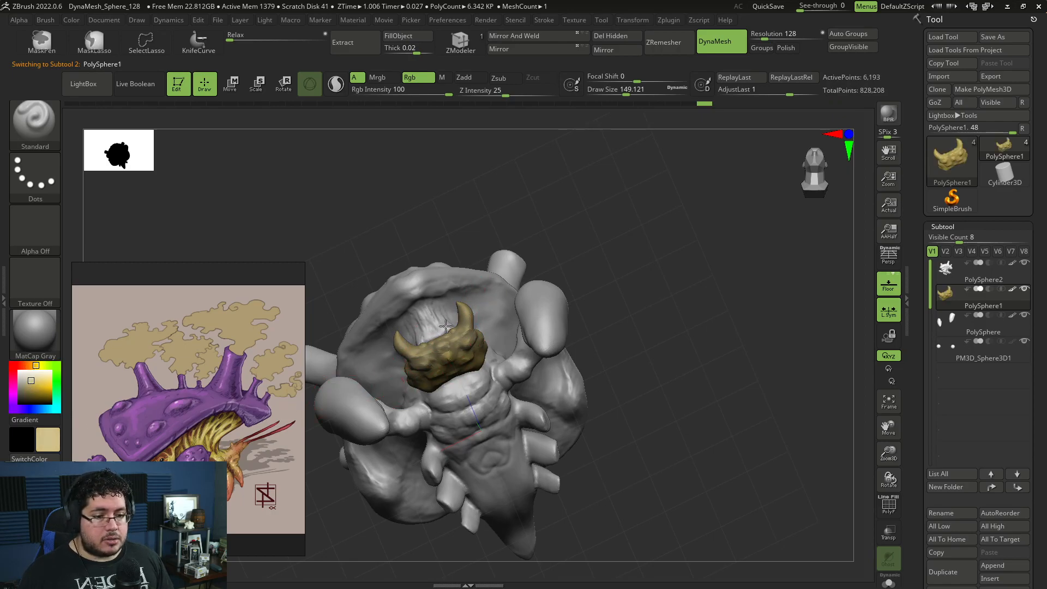
pyautogui.keyDown('alt'); pyautogui.click(483, 328); pyautogui.keyUp('alt')
pyautogui.moveTo(610, 229); pyautogui.dragTo(696, 239)
pyautogui.moveTo(466, 263)
pyautogui.mouseDown()
pyautogui.moveTo(433, 281)
pyautogui.moveTo(475, 254)
pyautogui.moveTo(507, 289)
pyautogui.moveTo(518, 327)
pyautogui.moveTo(548, 360)
pyautogui.moveTo(540, 403)
pyautogui.moveTo(590, 387)
pyautogui.moveTo(626, 413)
pyautogui.mouseUp()
pyautogui.moveTo(728, 333); pyautogui.dragTo(614, 325)
pyautogui.moveTo(526, 321)
pyautogui.mouseDown()
pyautogui.moveTo(471, 286)
pyautogui.moveTo(487, 261)
pyautogui.moveTo(487, 272)
pyautogui.mouseUp()
pyautogui.moveTo(487, 272); pyautogui.dragTo(531, 240, button='right')
pyautogui.moveTo(502, 270)
pyautogui.mouseDown()
pyautogui.moveTo(520, 249)
pyautogui.moveTo(547, 315)
pyautogui.mouseUp()
pyautogui.moveTo(542, 267)
pyautogui.mouseDown()
pyautogui.moveTo(551, 327)
pyautogui.moveTo(600, 365)
pyautogui.moveTo(618, 339)
pyautogui.mouseUp()
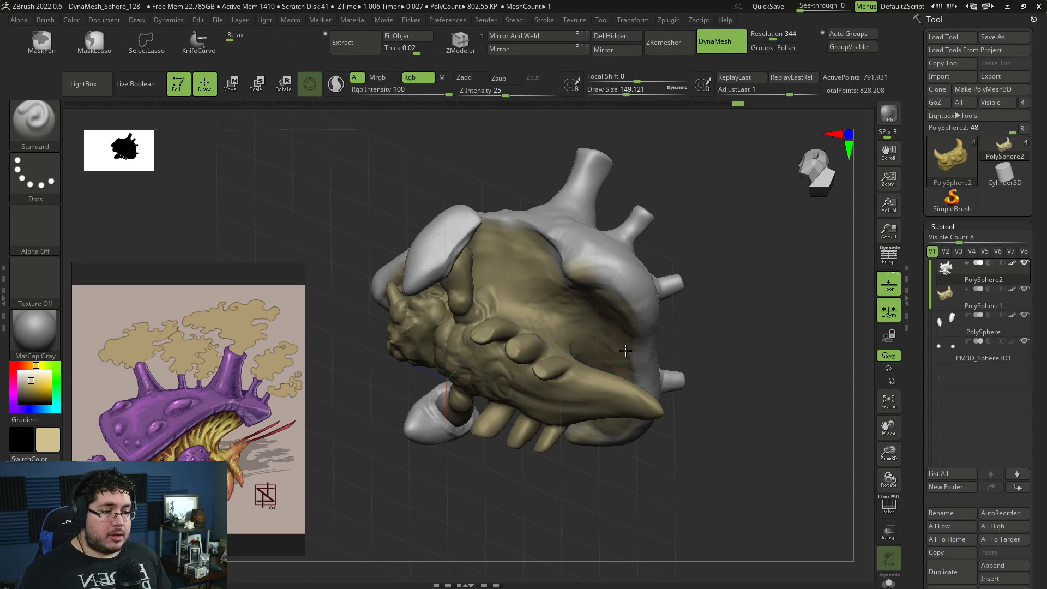
pyautogui.moveTo(711, 214); pyautogui.dragTo(540, 234)
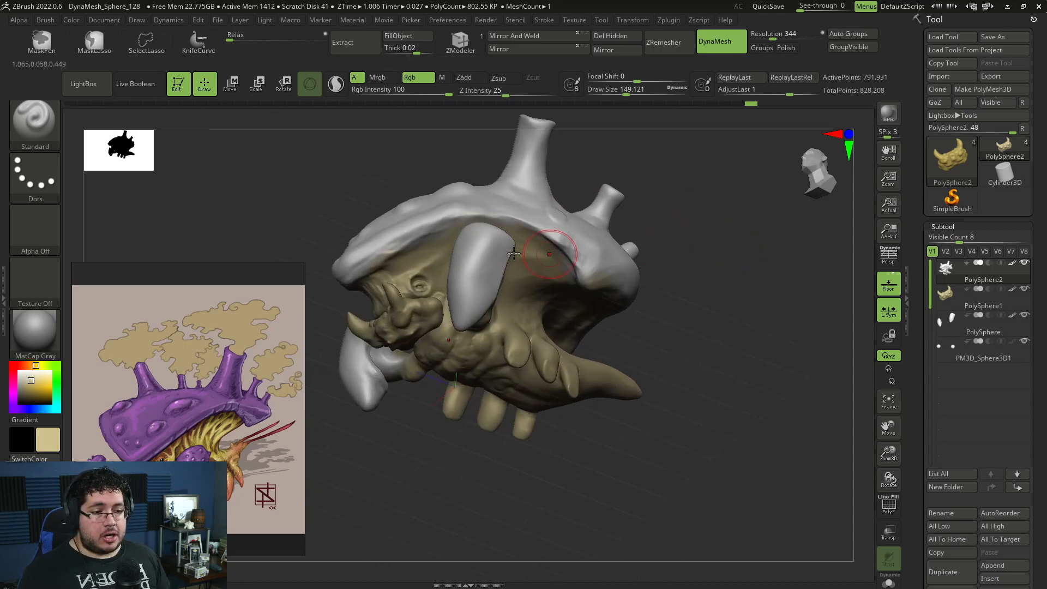
pyautogui.moveTo(652, 229)
pyautogui.mouseDown()
pyautogui.moveTo(662, 225)
pyautogui.moveTo(450, 345)
pyautogui.mouseUp()
pyautogui.moveTo(420, 417)
pyautogui.mouseDown()
pyautogui.moveTo(573, 435)
pyautogui.moveTo(528, 424)
pyautogui.moveTo(534, 434)
pyautogui.mouseUp()
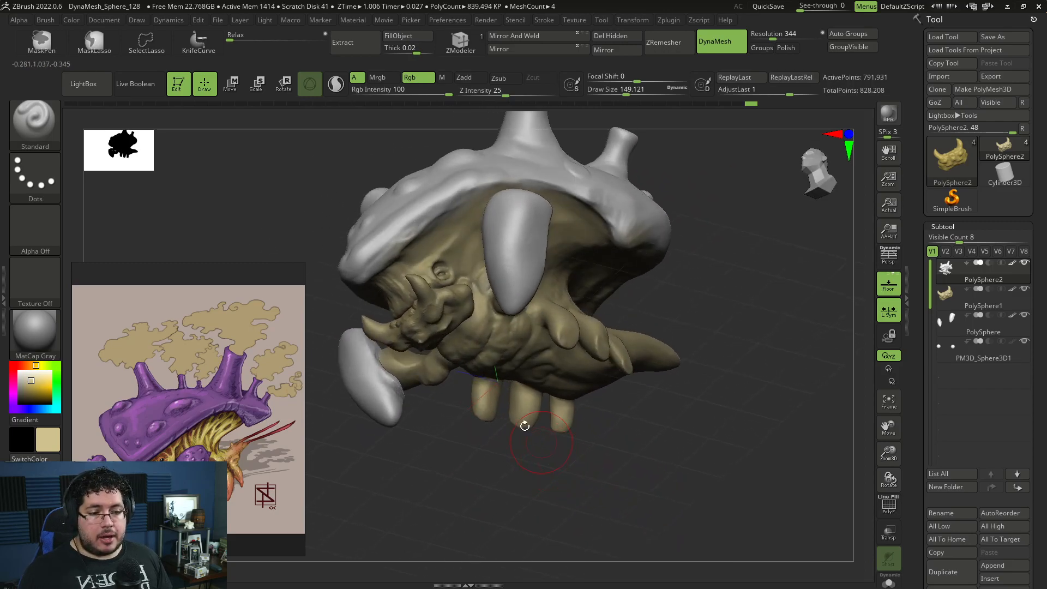
# Pick a reddish orange and paint the tips of the legs and the tail
pyautogui.moveTo(37, 365)
pyautogui.mouseDown()
pyautogui.moveTo(24, 366)
pyautogui.moveTo(32, 390)
pyautogui.mouseUp()
pyautogui.moveTo(583, 422); pyautogui.dragTo(562, 448)
pyautogui.moveTo(546, 368); pyautogui.dragTo(590, 376)
pyautogui.moveTo(618, 371); pyautogui.dragTo(622, 381)
pyautogui.moveTo(701, 327); pyautogui.dragTo(688, 326)
pyautogui.moveTo(578, 453)
pyautogui.mouseDown()
pyautogui.moveTo(649, 437)
pyautogui.moveTo(578, 426)
pyautogui.mouseUp()
# Add reddish-orange accents to the jaw subtool, then to the body's brow and the area under the shell
pyautogui.keyDown('alt'); pyautogui.click(537, 338); pyautogui.keyUp('alt')
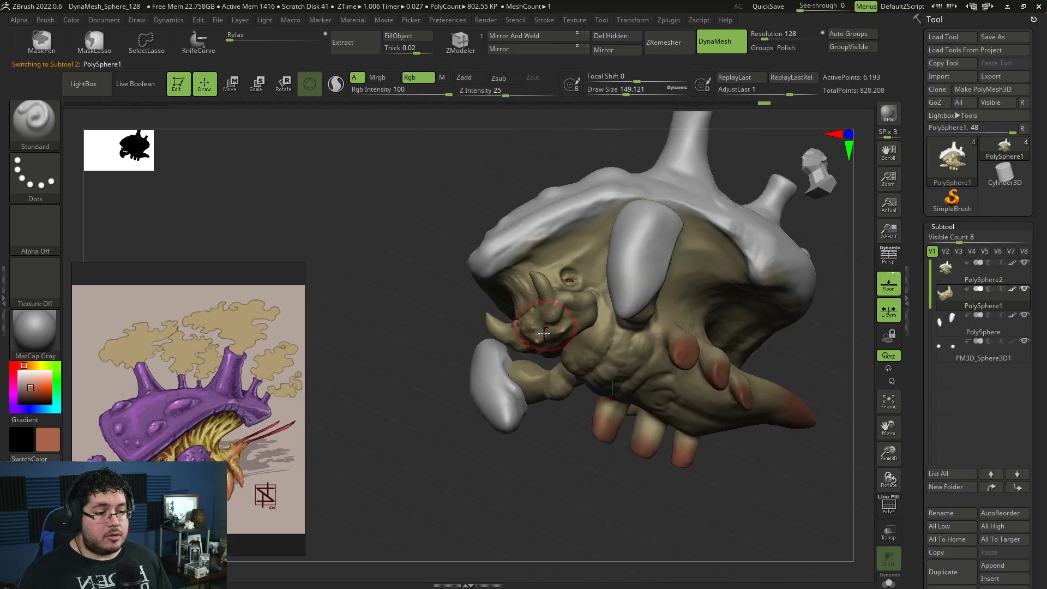
pyautogui.keyDown('alt'); pyautogui.click(573, 264); pyautogui.keyUp('alt')
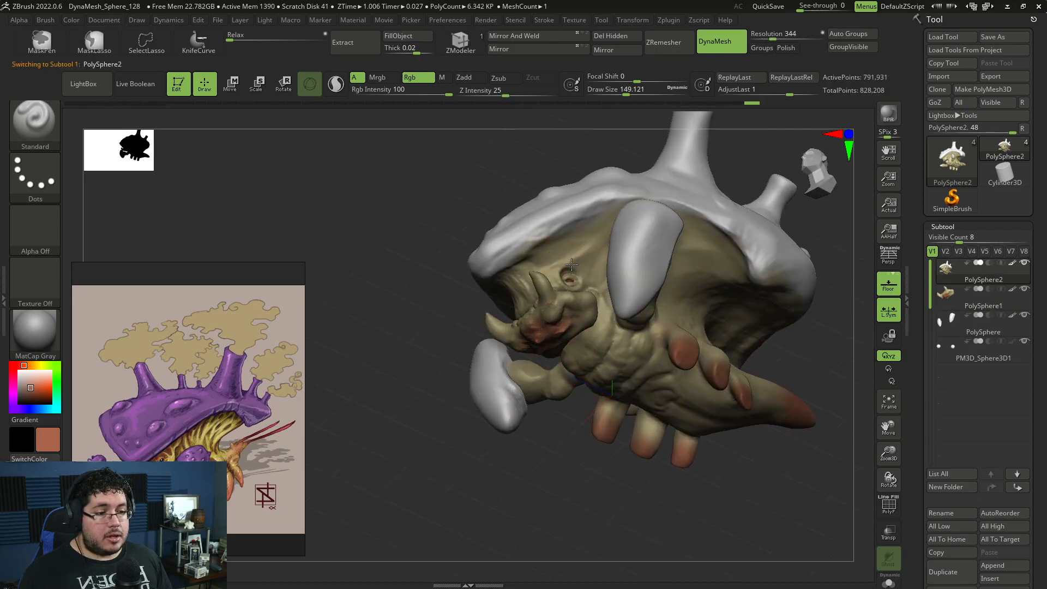
pyautogui.moveTo(556, 265)
pyautogui.mouseDown()
pyautogui.moveTo(605, 247)
pyautogui.moveTo(609, 234)
pyautogui.mouseUp()
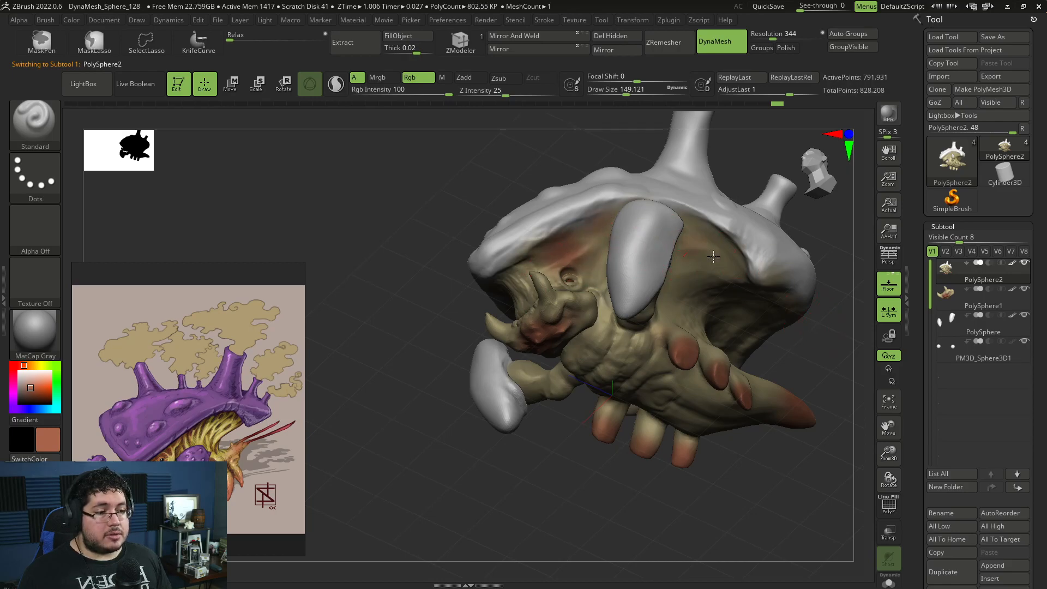
pyautogui.moveTo(679, 291); pyautogui.dragTo(741, 300, button='right')
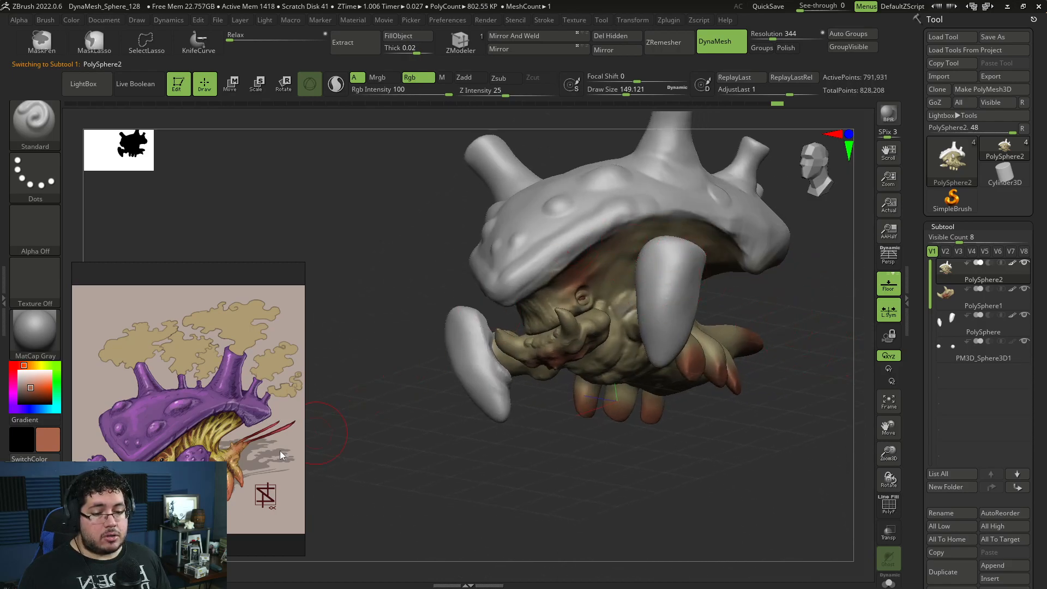
# Pick a purple and paint both claw pads with it
pyautogui.click(11, 389)
pyautogui.click(34, 389)
pyautogui.click(14, 396)
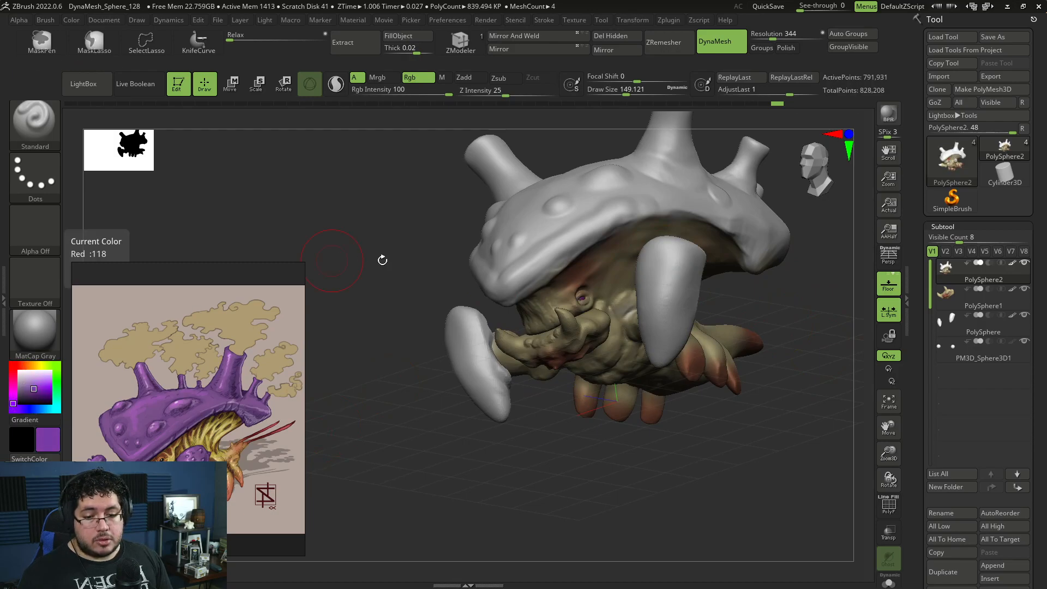
pyautogui.keyDown('alt'); pyautogui.click(469, 315); pyautogui.keyUp('alt')
pyautogui.moveTo(461, 322); pyautogui.dragTo(500, 380)
pyautogui.moveTo(686, 341); pyautogui.dragTo(676, 293)
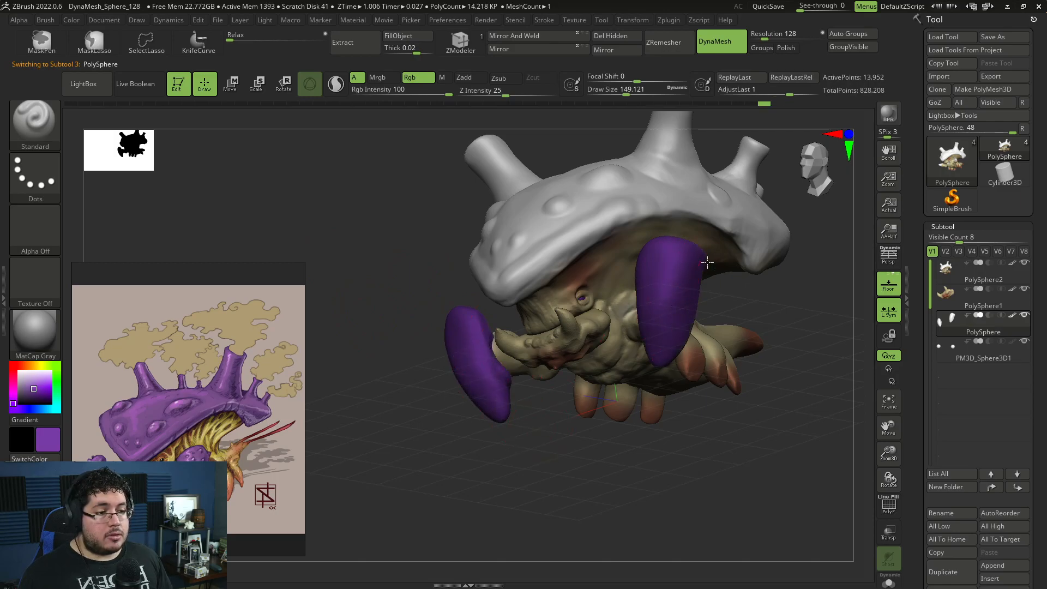
pyautogui.moveTo(706, 266); pyautogui.dragTo(694, 251, button='right')
pyautogui.moveTo(647, 378); pyautogui.dragTo(662, 276)
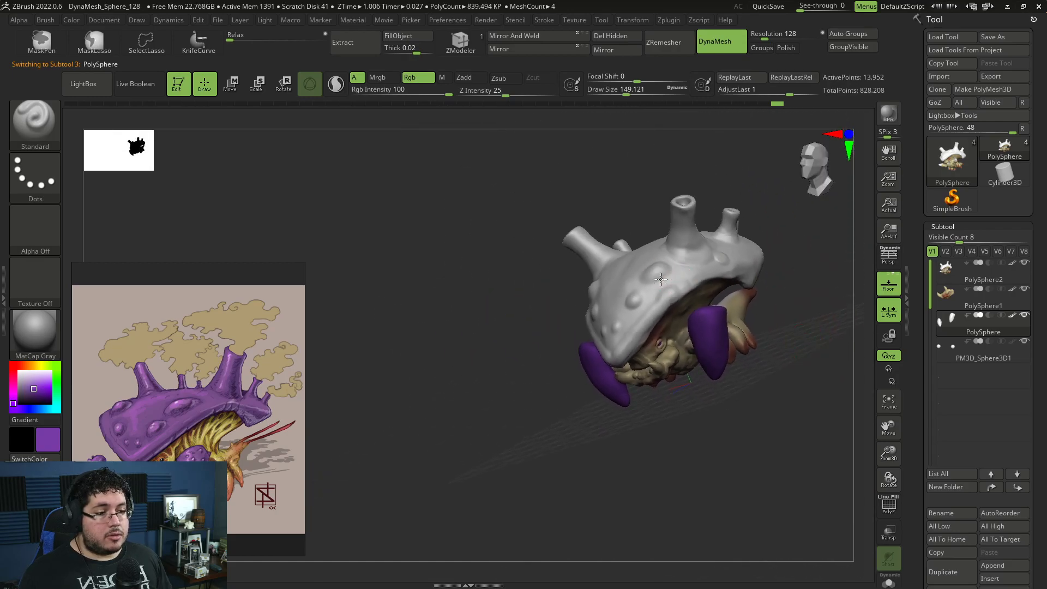
# Paint the body's whole shell and its tubes purple at a draw size of about 187
pyautogui.keyDown('alt'); pyautogui.click(708, 225); pyautogui.keyUp('alt')
pyautogui.press('space')
pyautogui.moveTo(656, 220)
pyautogui.mouseDown()
pyautogui.moveTo(652, 276)
pyautogui.moveTo(588, 225)
pyautogui.mouseUp()
pyautogui.moveTo(606, 261)
pyautogui.mouseDown()
pyautogui.moveTo(616, 283)
pyautogui.moveTo(603, 349)
pyautogui.mouseUp()
pyautogui.moveTo(603, 349); pyautogui.dragTo(611, 267, button='right')
pyautogui.moveTo(611, 268)
pyautogui.mouseDown()
pyautogui.moveTo(698, 221)
pyautogui.moveTo(742, 232)
pyautogui.moveTo(733, 247)
pyautogui.mouseUp()
pyautogui.moveTo(733, 248); pyautogui.dragTo(769, 251, button='right')
pyautogui.moveTo(769, 251)
pyautogui.mouseDown()
pyautogui.moveTo(758, 240)
pyautogui.moveTo(796, 262)
pyautogui.moveTo(784, 264)
pyautogui.mouseUp()
pyautogui.moveTo(811, 218); pyautogui.dragTo(728, 226, button='right')
pyautogui.moveTo(728, 225); pyautogui.dragTo(774, 169)
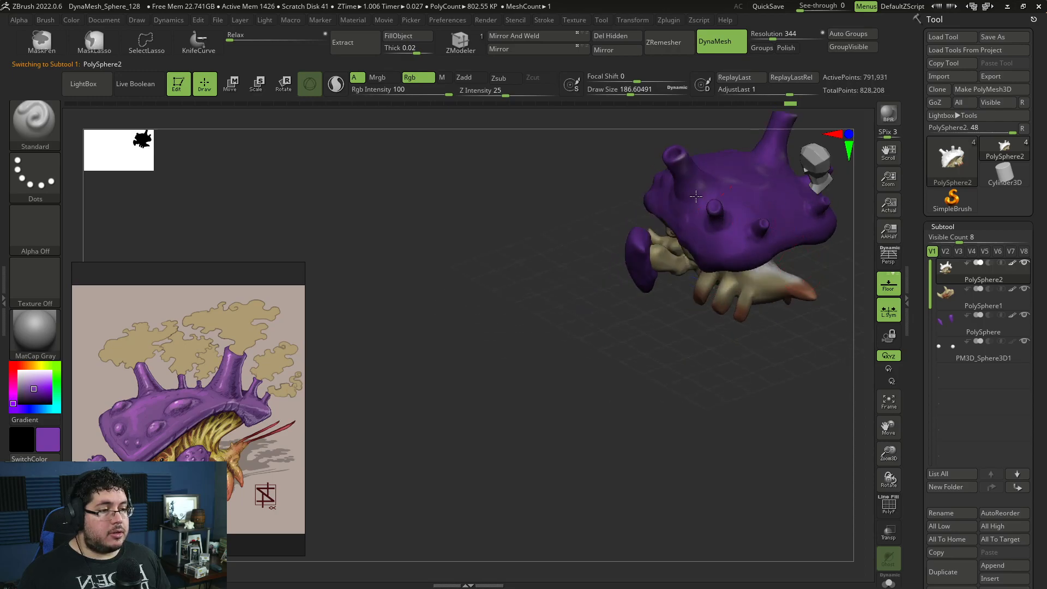
# Sample the light tan again and touch up the body along the legs and tail base
pyautogui.moveTo(704, 144)
pyautogui.mouseDown(button='right')
pyautogui.moveTo(655, 344)
pyautogui.moveTo(562, 411)
pyautogui.moveTo(653, 400)
pyautogui.moveTo(664, 429)
pyautogui.mouseUp(button='right')
pyautogui.moveTo(34, 390); pyautogui.dragTo(131, 382)
pyautogui.press('c')
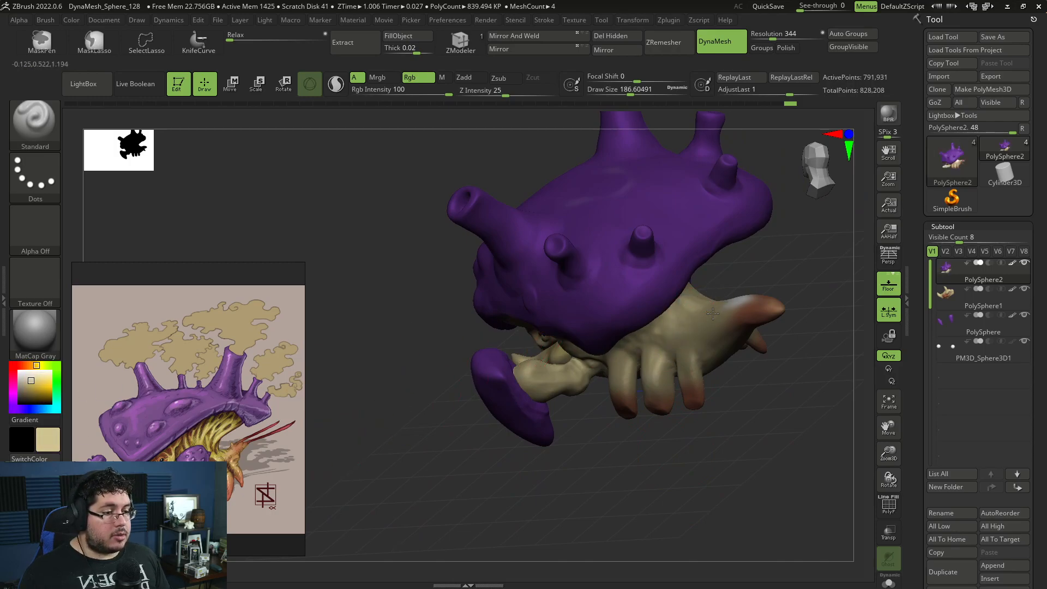
pyautogui.moveTo(731, 326)
pyautogui.mouseDown(button='right')
pyautogui.moveTo(802, 358)
pyautogui.moveTo(693, 391)
pyautogui.mouseUp(button='right')
# Pick a lighter purple and add soft highlights to the shell and claw pads
pyautogui.moveTo(34, 388); pyautogui.dragTo(214, 340)
pyautogui.moveTo(37, 388); pyautogui.dragTo(30, 383)
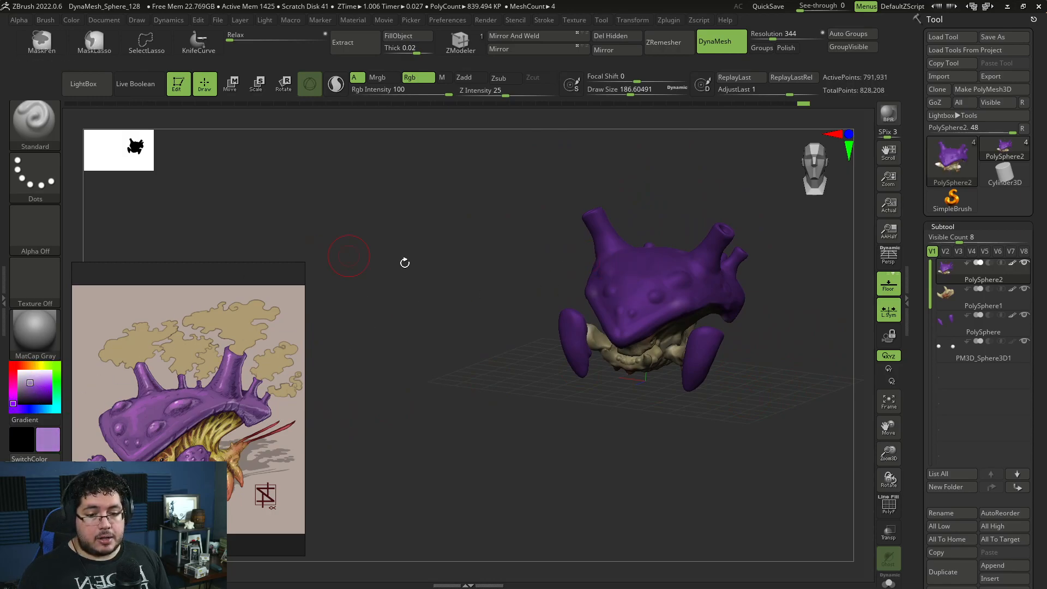
pyautogui.moveTo(596, 288)
pyautogui.mouseDown()
pyautogui.moveTo(649, 319)
pyautogui.moveTo(611, 270)
pyautogui.mouseUp()
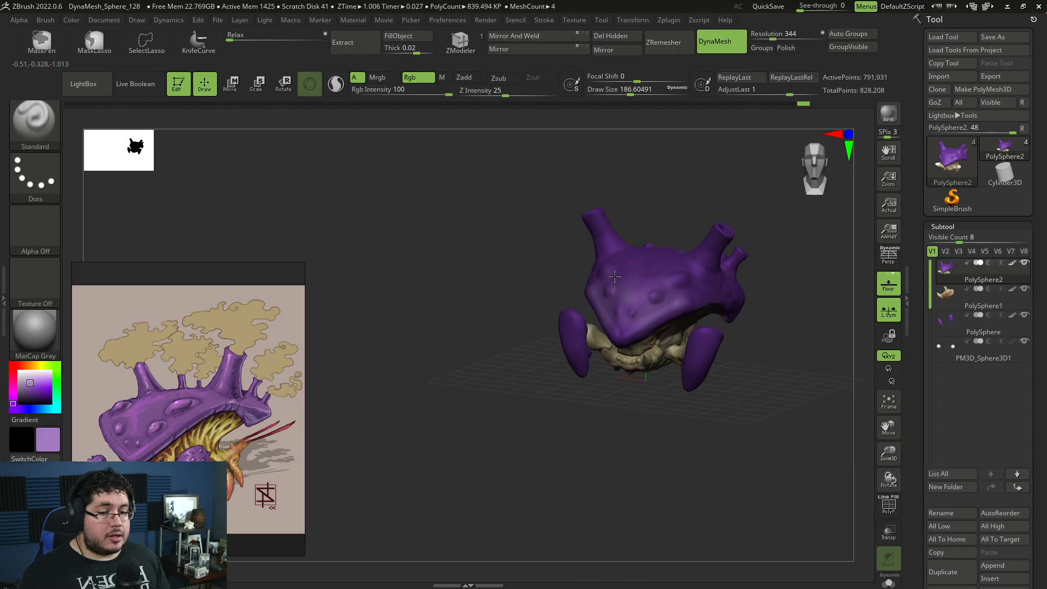
pyautogui.keyDown('alt'); pyautogui.click(568, 333); pyautogui.keyUp('alt')
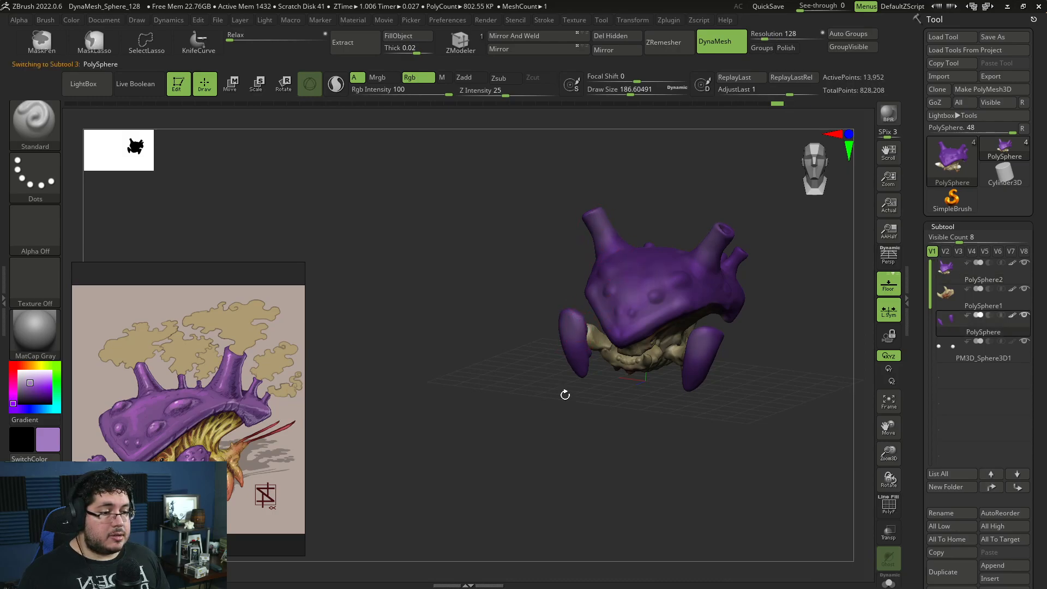
pyautogui.moveTo(561, 388); pyautogui.dragTo(526, 386)
# Paint lighter purple highlights on the shell's bumps, ridges and tubes
pyautogui.keyDown('alt'); pyautogui.click(650, 249); pyautogui.keyUp('alt')
pyautogui.moveTo(666, 219); pyautogui.dragTo(652, 258)
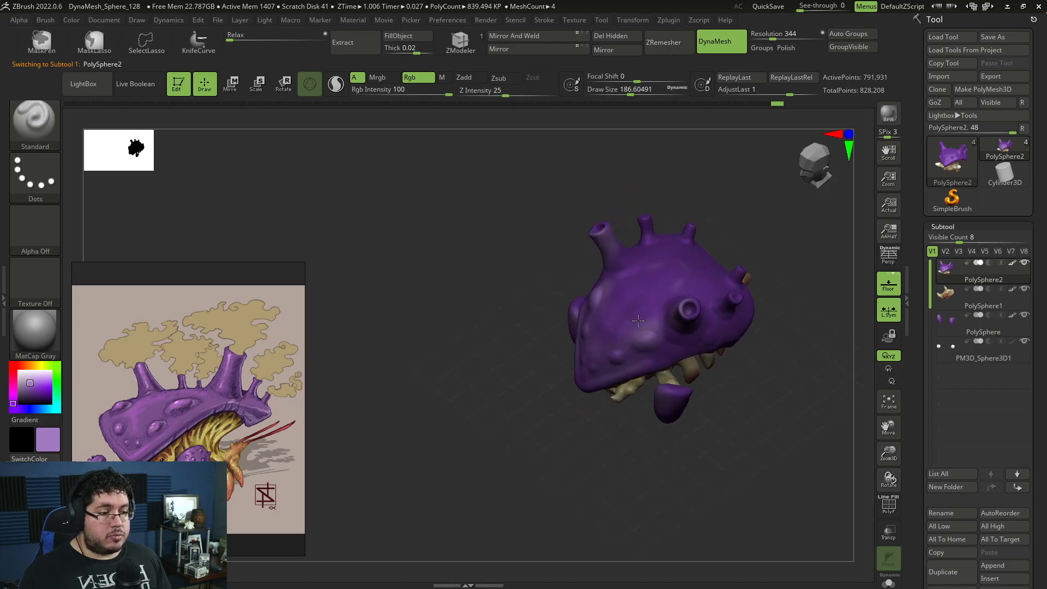
pyautogui.moveTo(619, 297)
pyautogui.mouseDown()
pyautogui.moveTo(711, 304)
pyautogui.moveTo(655, 242)
pyautogui.moveTo(687, 273)
pyautogui.moveTo(592, 369)
pyautogui.moveTo(683, 265)
pyautogui.moveTo(702, 287)
pyautogui.mouseUp()
pyautogui.moveTo(796, 235); pyautogui.dragTo(757, 196)
pyautogui.moveTo(718, 289)
pyautogui.mouseDown()
pyautogui.moveTo(650, 313)
pyautogui.moveTo(724, 273)
pyautogui.mouseUp()
pyautogui.moveTo(756, 229)
pyautogui.mouseDown()
pyautogui.moveTo(786, 202)
pyautogui.moveTo(755, 320)
pyautogui.moveTo(783, 345)
pyautogui.moveTo(779, 331)
pyautogui.moveTo(771, 344)
pyautogui.moveTo(757, 337)
pyautogui.mouseUp()
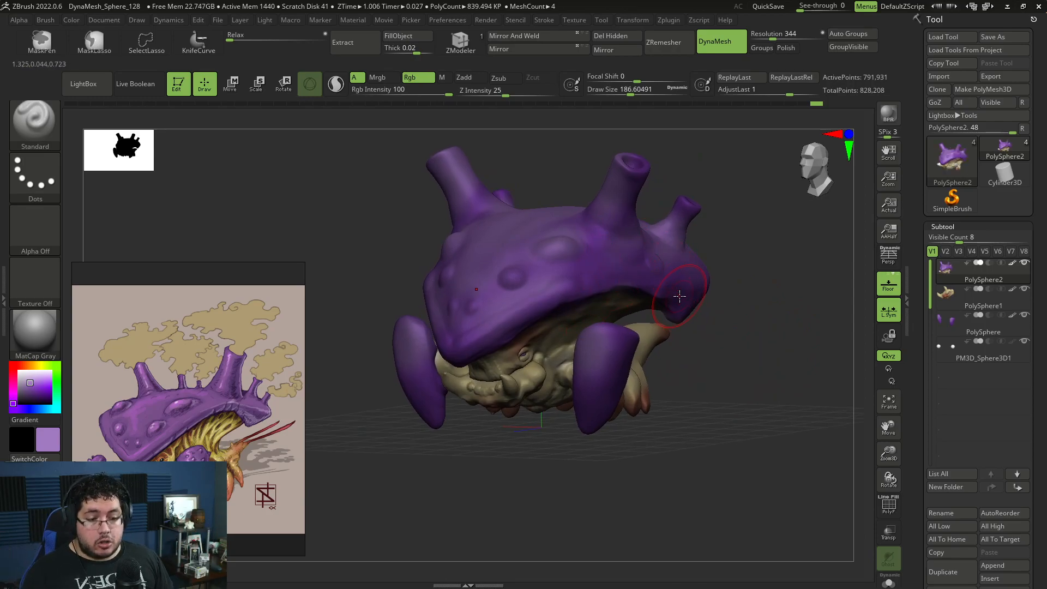
# Switch to the Move brush and reshape the shell's overall form at draw sizes of about 437 and 567
pyautogui.press('b')
pyautogui.press('m')
pyautogui.press('v')
pyautogui.press('space')
pyautogui.moveTo(680, 298)
pyautogui.mouseDown()
pyautogui.moveTo(701, 298)
pyautogui.moveTo(649, 308)
pyautogui.moveTo(640, 281)
pyautogui.mouseUp()
pyautogui.press('space')
pyautogui.press('space')
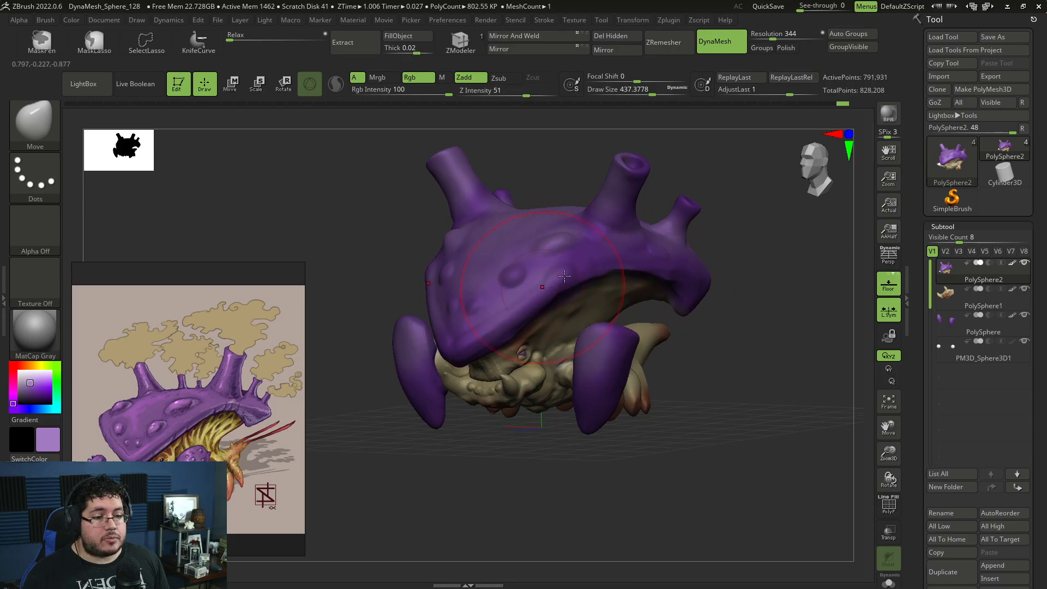
pyautogui.press('space')
pyautogui.moveTo(640, 231); pyautogui.dragTo(648, 230)
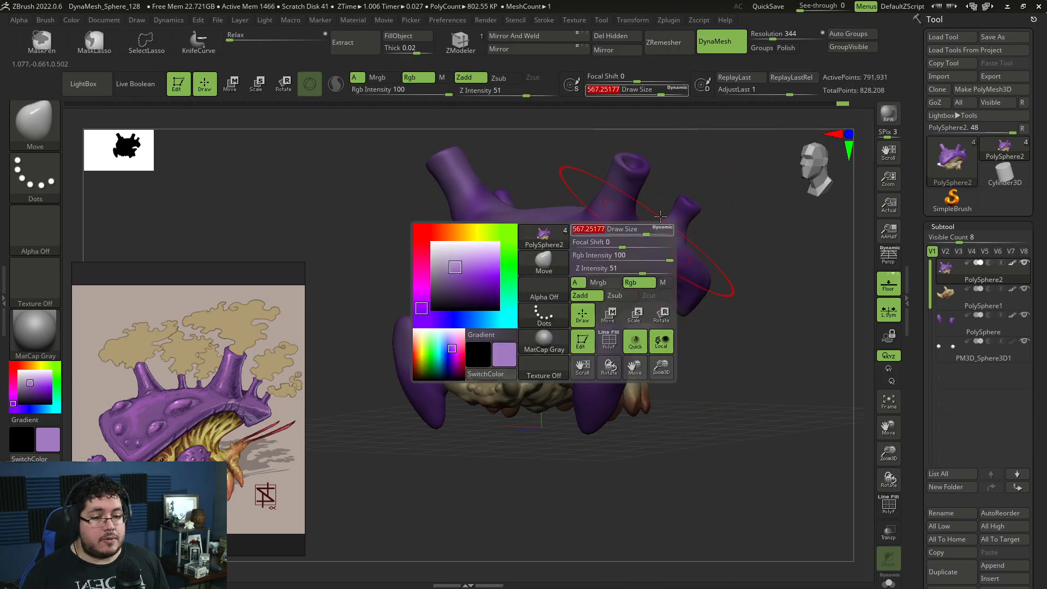
pyautogui.moveTo(741, 215); pyautogui.dragTo(707, 212)
pyautogui.moveTo(759, 193)
pyautogui.mouseDown()
pyautogui.moveTo(806, 351)
pyautogui.moveTo(815, 332)
pyautogui.moveTo(779, 304)
pyautogui.moveTo(801, 307)
pyautogui.moveTo(774, 232)
pyautogui.moveTo(756, 238)
pyautogui.mouseUp()
pyautogui.press('space')
pyautogui.press('space')
pyautogui.press('space')
pyautogui.moveTo(755, 239)
pyautogui.mouseDown()
pyautogui.moveTo(767, 240)
pyautogui.moveTo(692, 243)
pyautogui.mouseUp()
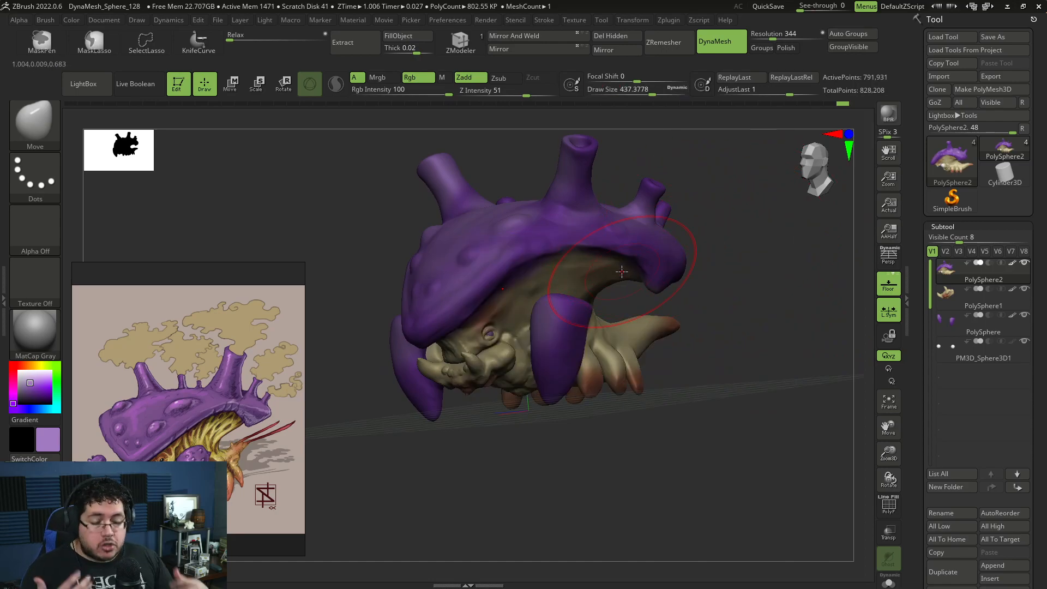
# Refine the shell's side and rear rim with the Move brush at a draw size of about 187
pyautogui.moveTo(752, 328)
pyautogui.mouseDown()
pyautogui.moveTo(706, 286)
pyautogui.moveTo(653, 295)
pyautogui.mouseUp()
pyautogui.press('space')
pyautogui.keyDown('ctrl'); pyautogui.moveTo(653, 297); pyautogui.dragTo(625, 321, button='right'); pyautogui.keyUp('ctrl')
pyautogui.press('space')
pyautogui.moveTo(606, 306); pyautogui.dragTo(587, 302)
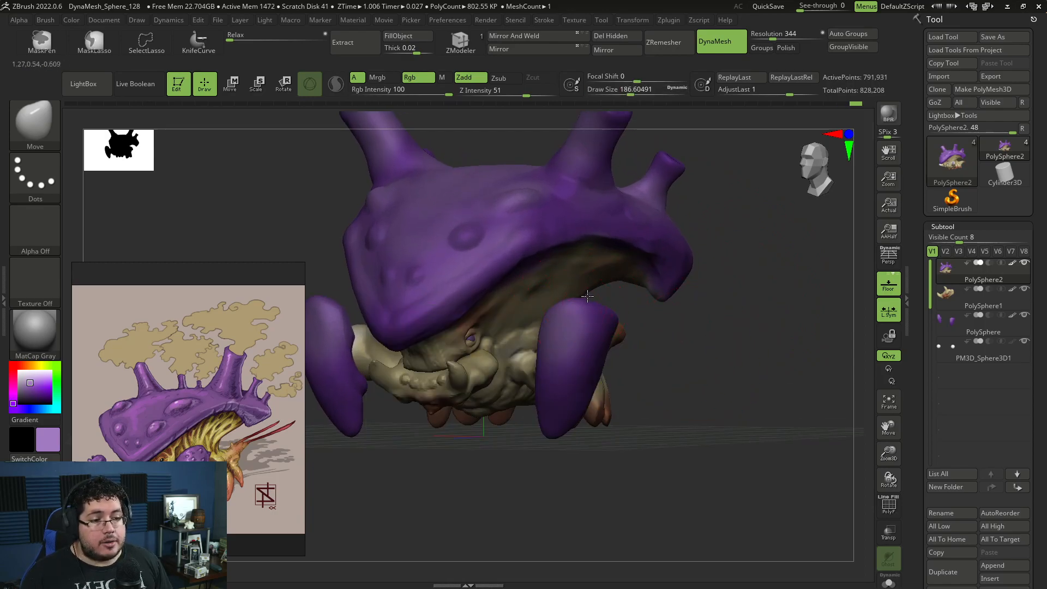
pyautogui.moveTo(625, 356)
pyautogui.mouseDown(button='right')
pyautogui.moveTo(587, 351)
pyautogui.moveTo(587, 390)
pyautogui.mouseUp(button='right')
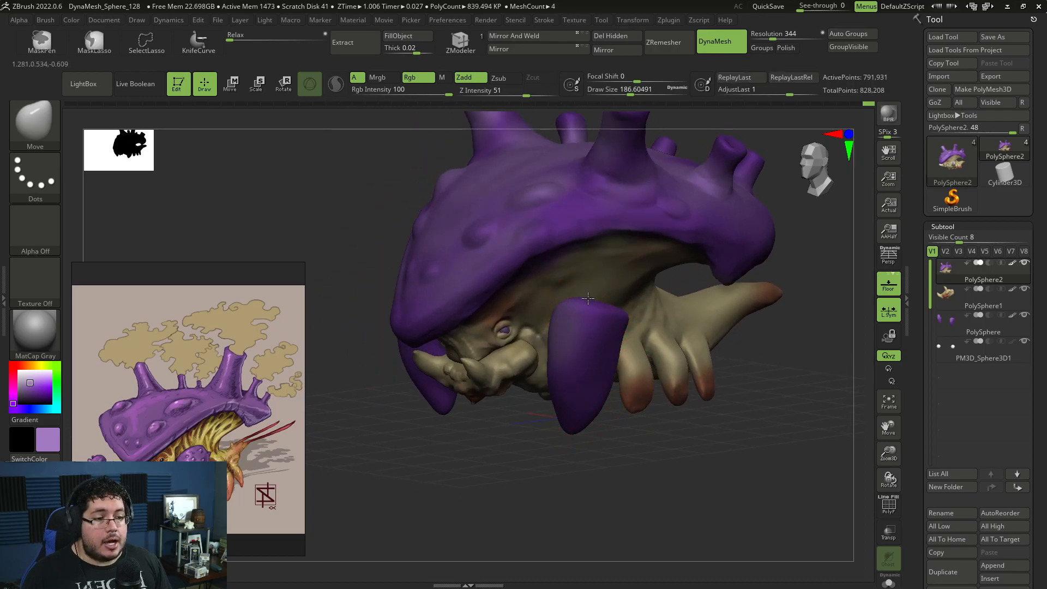
pyautogui.moveTo(375, 304); pyautogui.dragTo(590, 374, button='right')
pyautogui.press('ctrl')
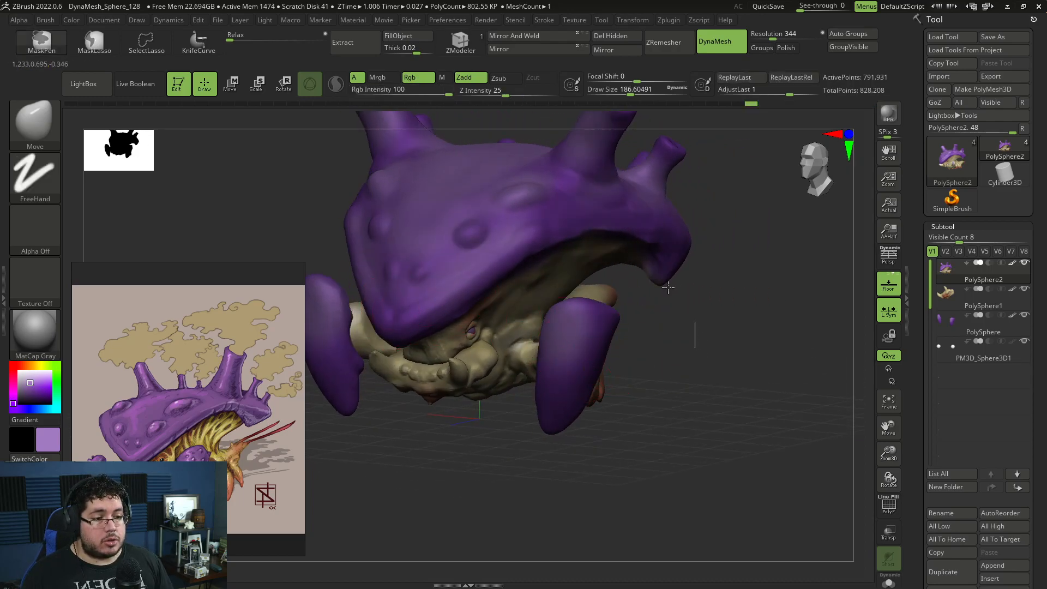
pyautogui.moveTo(605, 333); pyautogui.dragTo(491, 335, button='right')
# Select the claw pads and adjust their outline with the Move brush at a draw size of about 172
pyautogui.keyDown('alt'); pyautogui.click(608, 311); pyautogui.keyUp('alt')
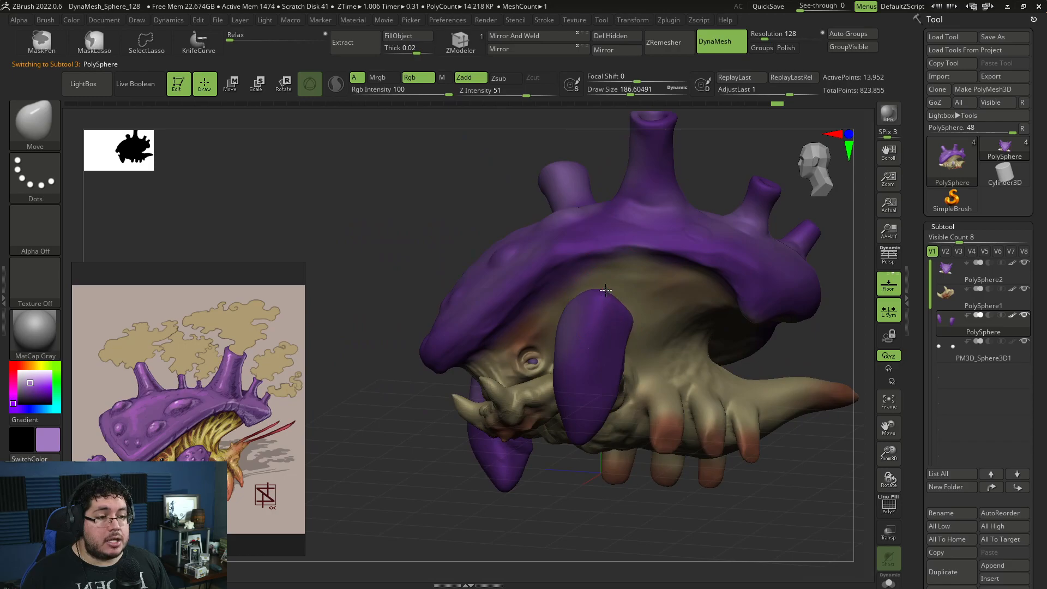
pyautogui.press('space')
pyautogui.press('space')
pyautogui.moveTo(621, 350); pyautogui.dragTo(625, 349)
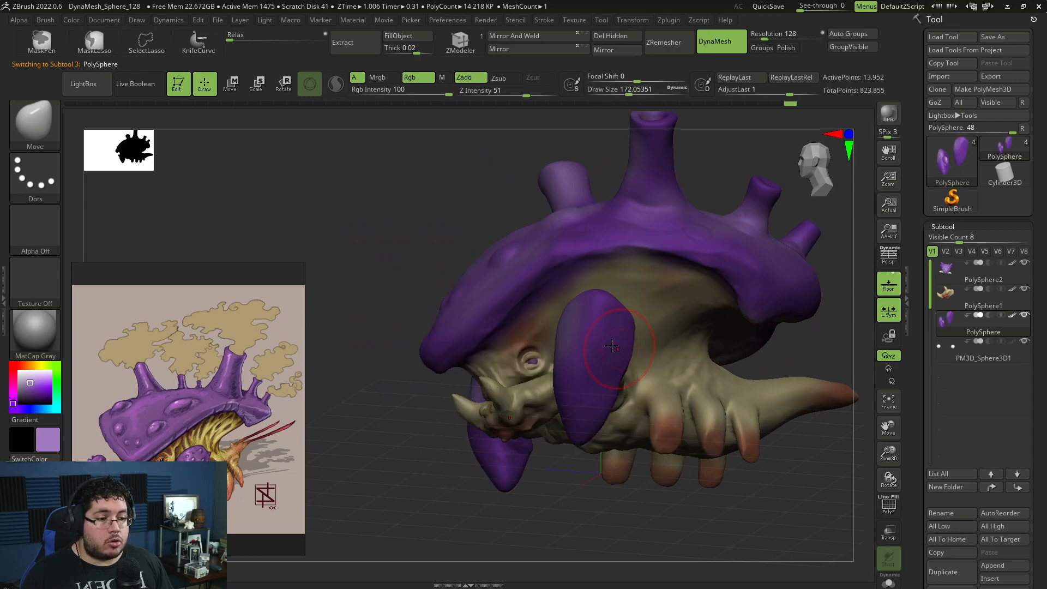
pyautogui.moveTo(545, 472); pyautogui.dragTo(638, 464, button='right')
pyautogui.moveTo(576, 323); pyautogui.dragTo(507, 377, button='right')
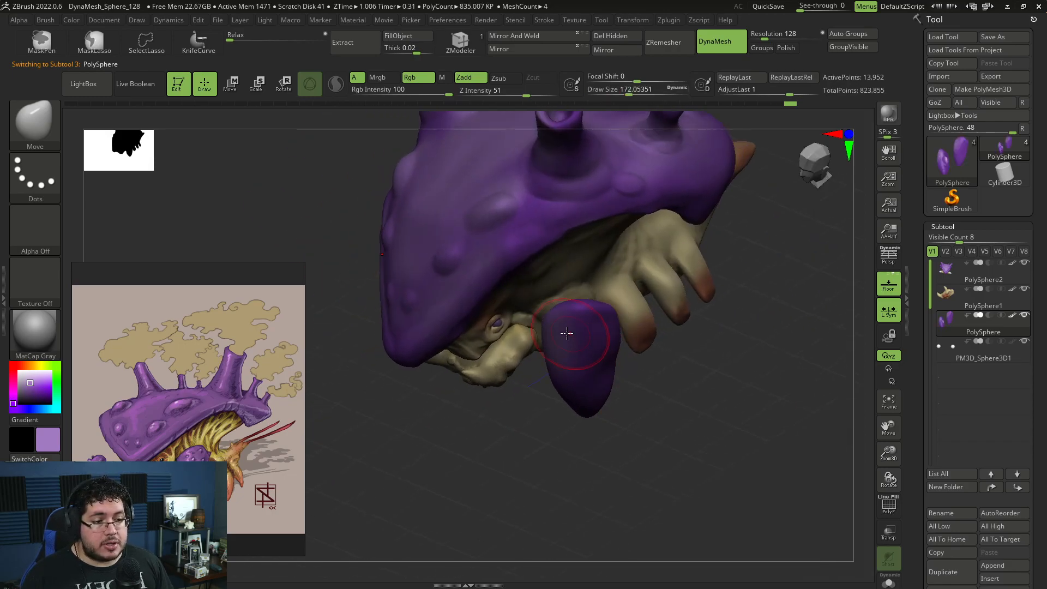
# Reshape the claw pads' upper ends and sides at a draw size of about 202
pyautogui.press('space')
pyautogui.moveTo(544, 331); pyautogui.dragTo(554, 332)
pyautogui.moveTo(629, 378); pyautogui.dragTo(608, 362, button='right')
pyautogui.press('[')
pyautogui.moveTo(659, 419); pyautogui.dragTo(611, 314, button='right')
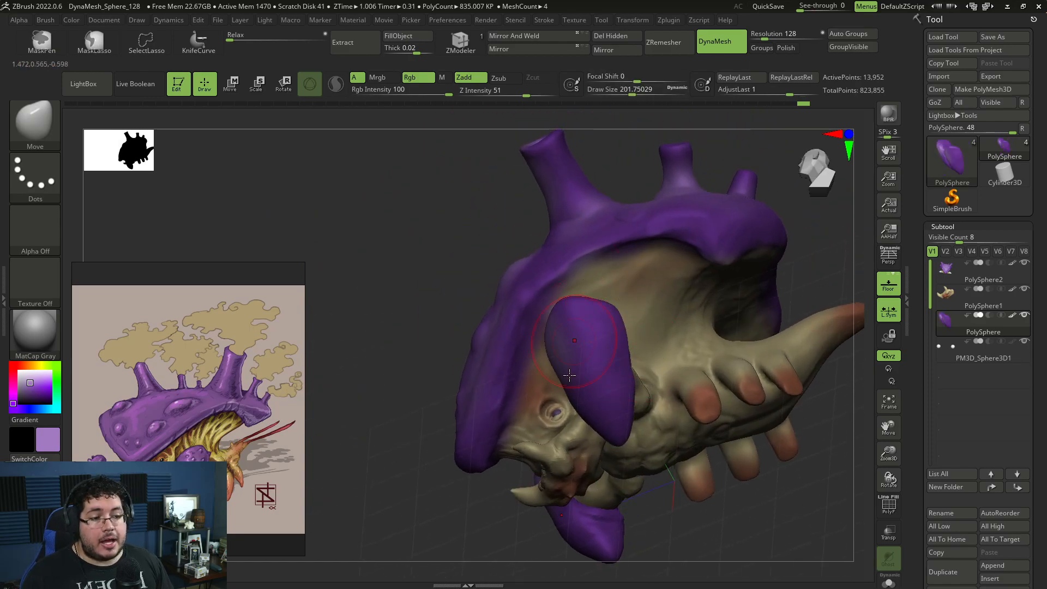
pyautogui.moveTo(746, 504)
pyautogui.mouseDown(button='right')
pyautogui.moveTo(823, 514)
pyautogui.moveTo(753, 363)
pyautogui.moveTo(628, 363)
pyautogui.mouseUp(button='right')
pyautogui.moveTo(663, 392)
pyautogui.mouseDown(button='right')
pyautogui.moveTo(747, 293)
pyautogui.moveTo(753, 327)
pyautogui.moveTo(699, 372)
pyautogui.mouseUp(button='right')
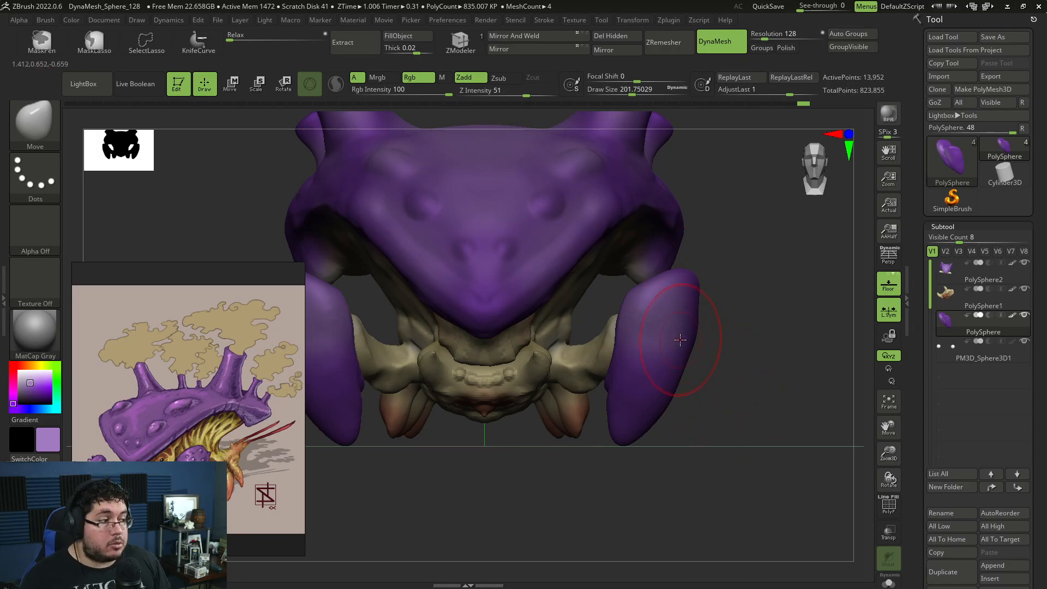
# Refine the claw pads' silhouette from the front at a draw size of about 128
pyautogui.moveTo(708, 346); pyautogui.dragTo(670, 330, button='right')
pyautogui.press('s')
pyautogui.moveTo(641, 328); pyautogui.dragTo(633, 331)
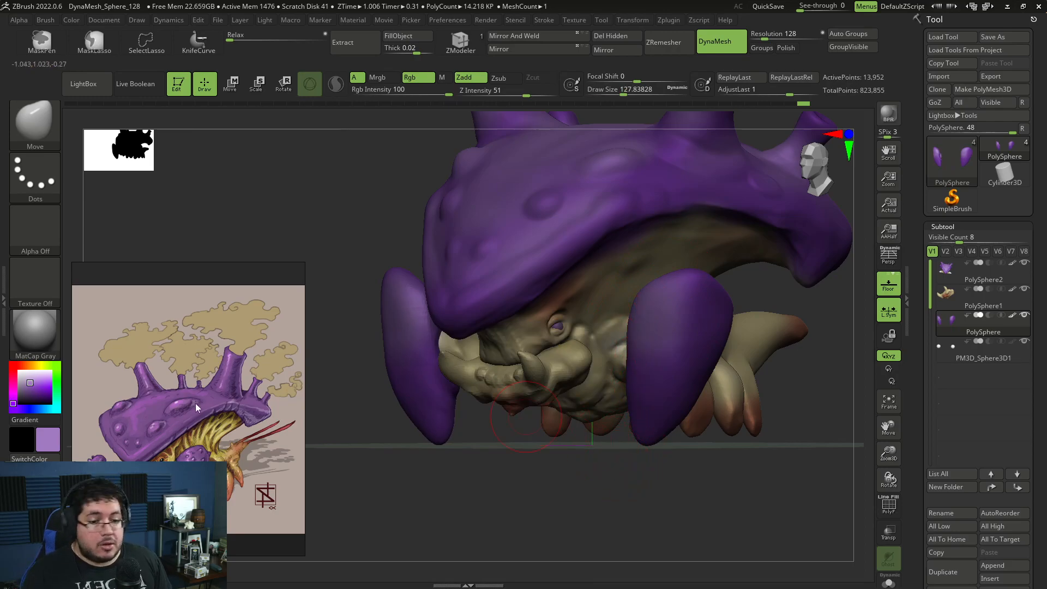
# Render the whole creature with BPR shadows from a three-quarter front view
pyautogui.moveTo(789, 342); pyautogui.dragTo(754, 299, button='right')
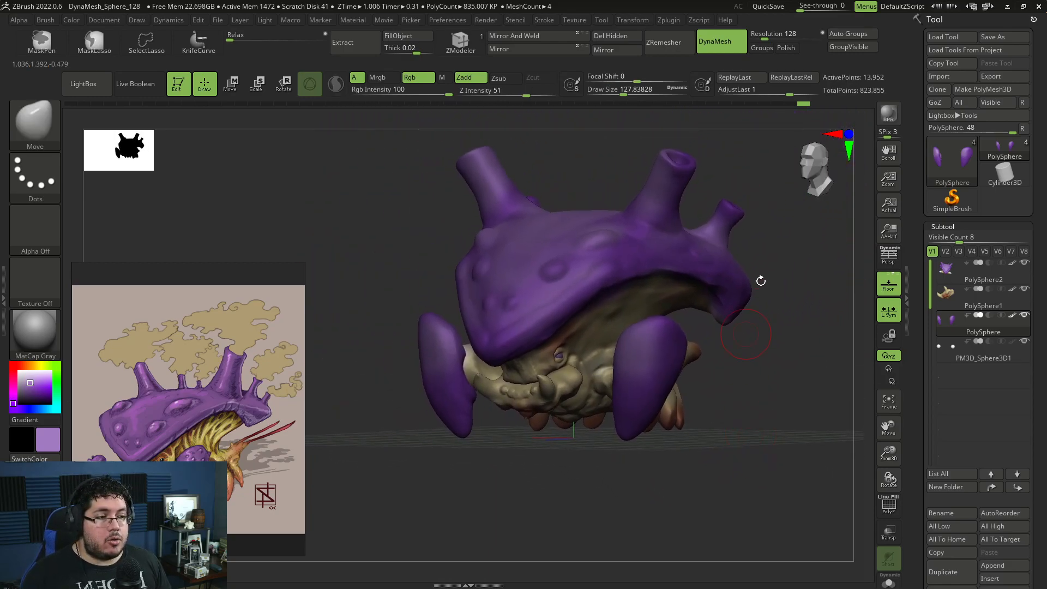
pyautogui.hotkey('shift', 'r')
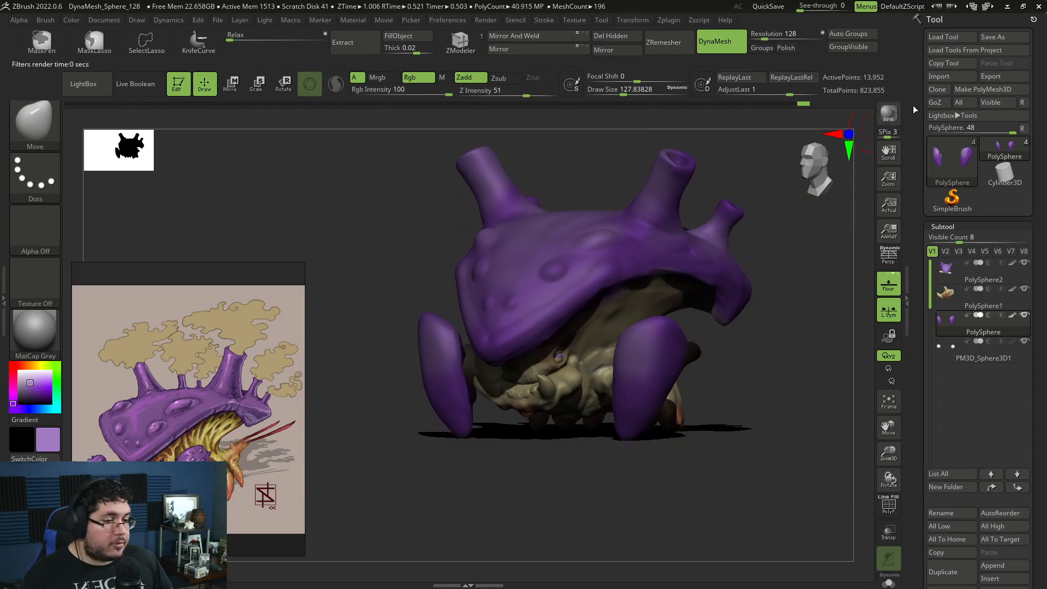